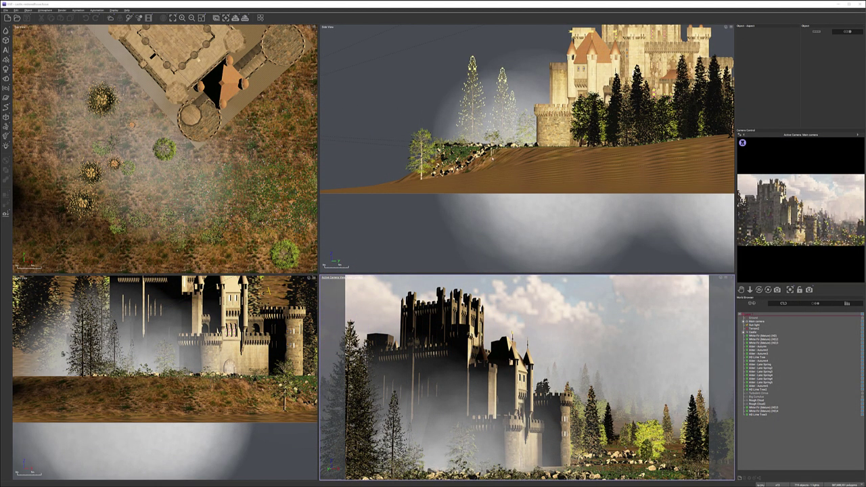
right_drag(361, 119, 299, 119)
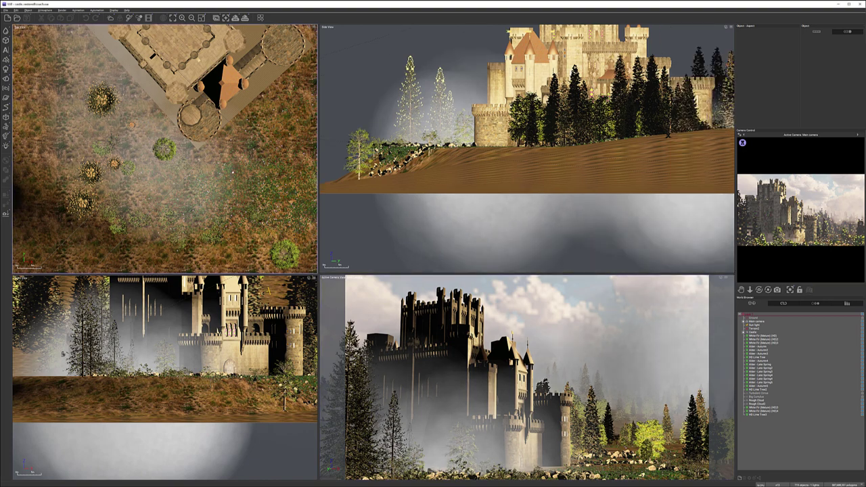
scroll(232, 172, down, 8)
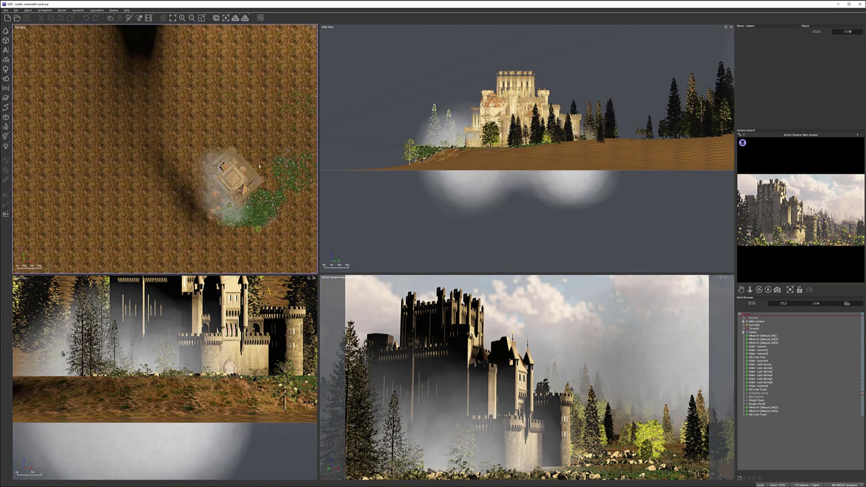
scroll(247, 176, up, 6)
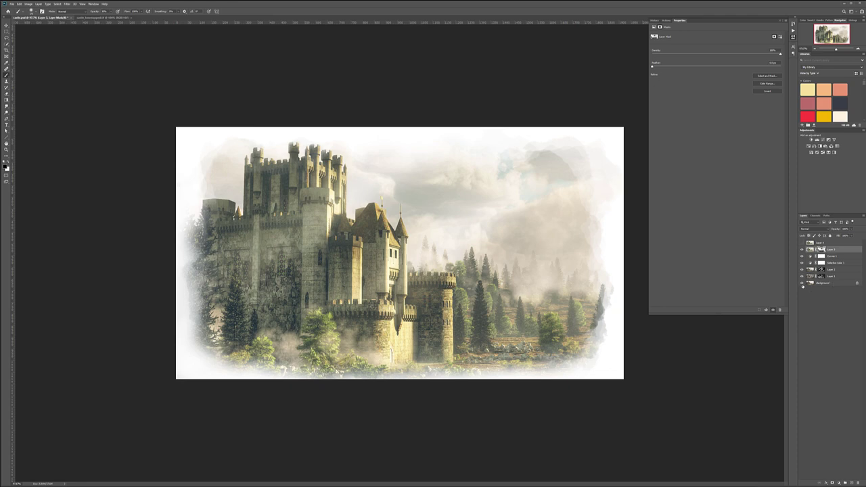
In Photoshop, temporarily hide every layer except the background to compare the raw castle render with the retouched image
alt+click(803, 283)
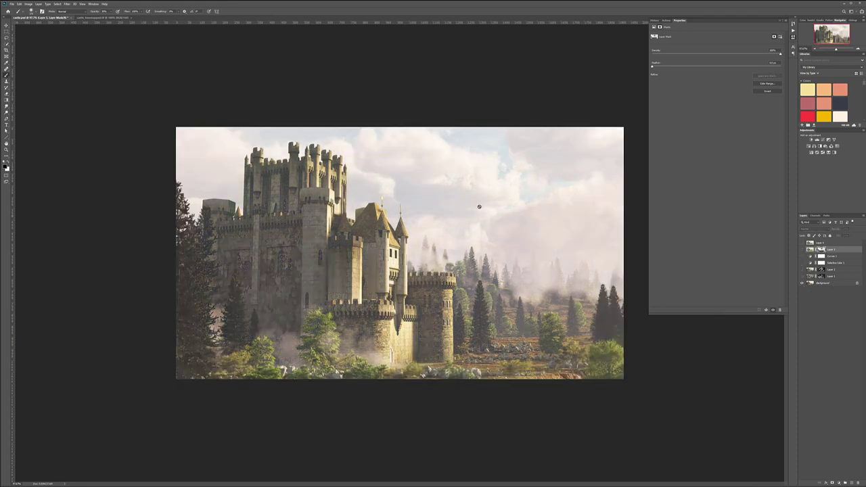
alt+click(803, 284)
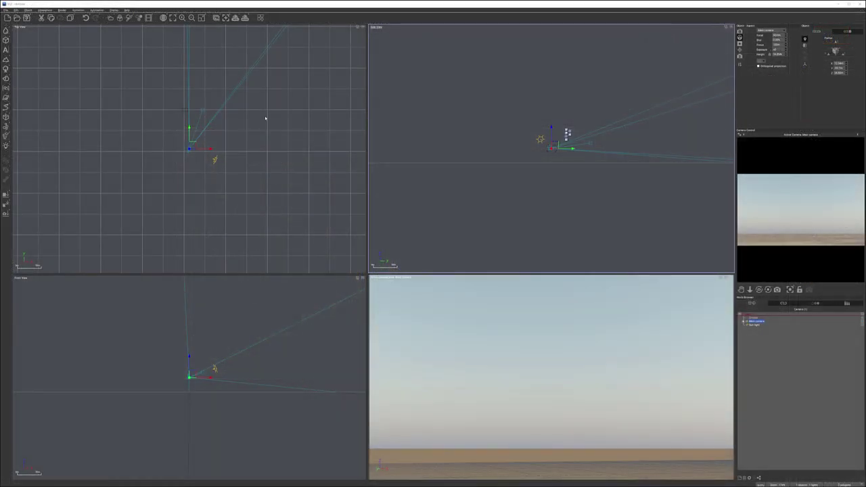
In VUE, add a terrain to the empty scene and move it so that it lies in front of the camera
right_drag(291, 117, 302, 151)
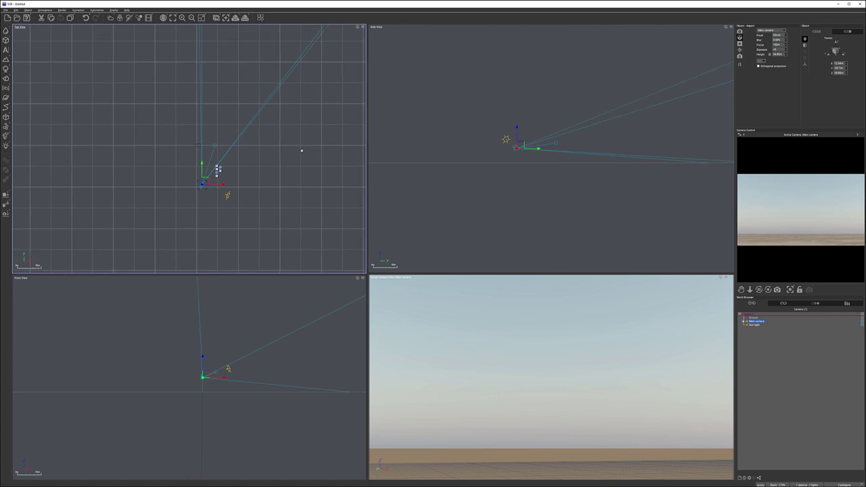
click(6, 60)
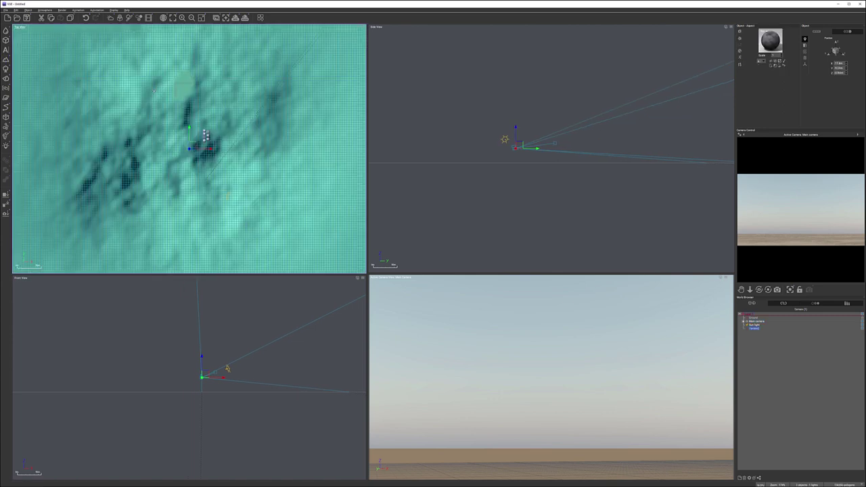
scroll(269, 156, down, 5)
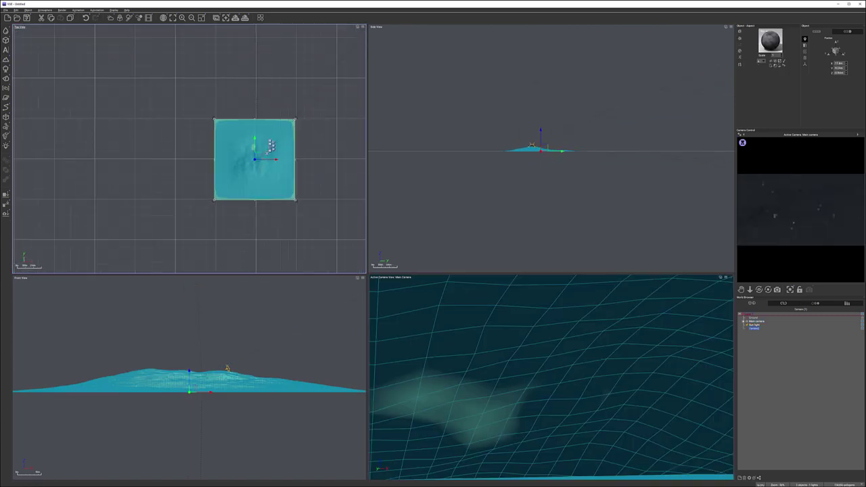
drag(282, 159, 302, 126)
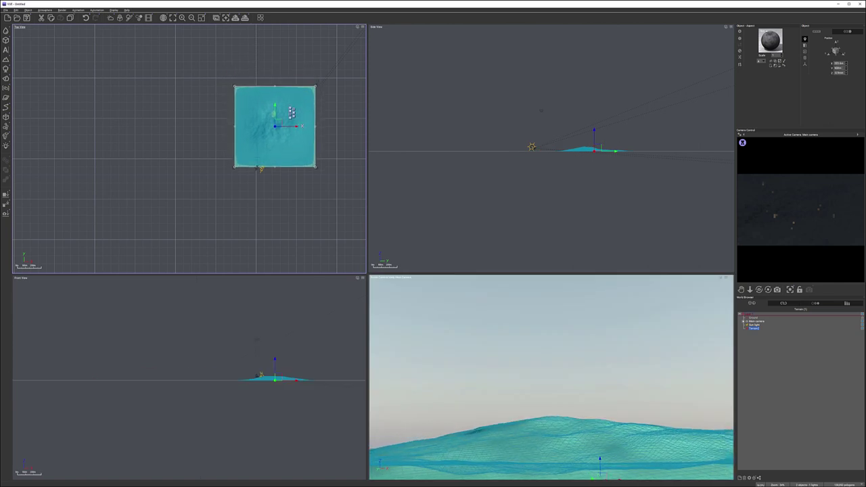
scroll(278, 133, up, 3)
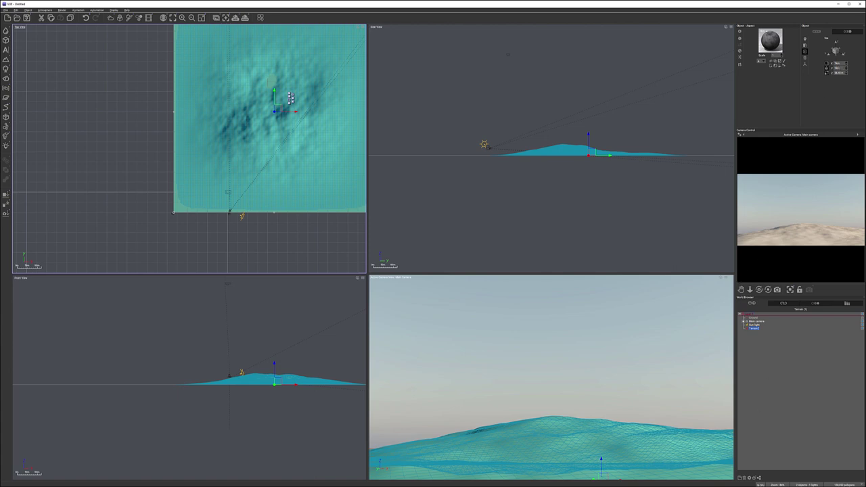
double_click(291, 97)
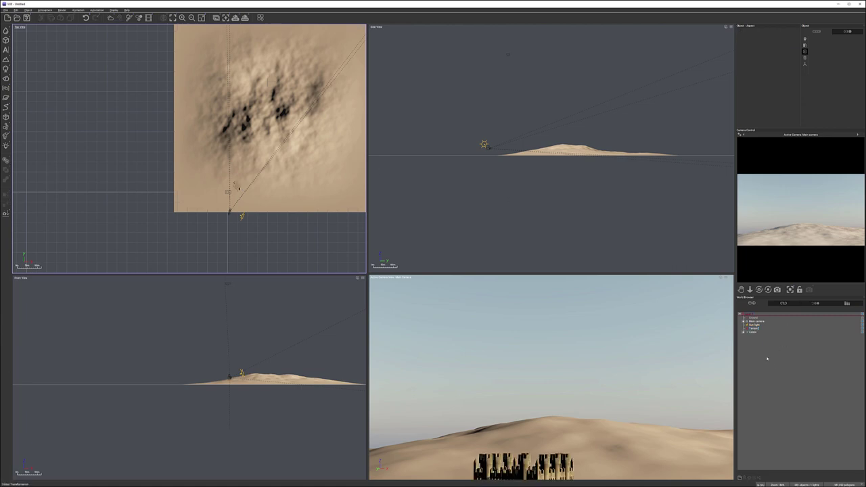
Select the Castle group and raise it in the side view to the height of the terrain's front slope
click(754, 333)
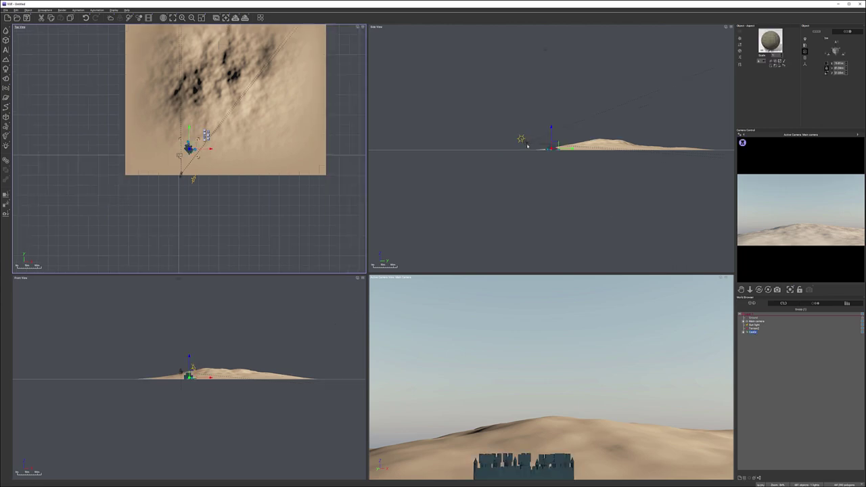
scroll(558, 156, up, 7)
right_drag(561, 157, 555, 247)
drag(538, 187, 546, 162)
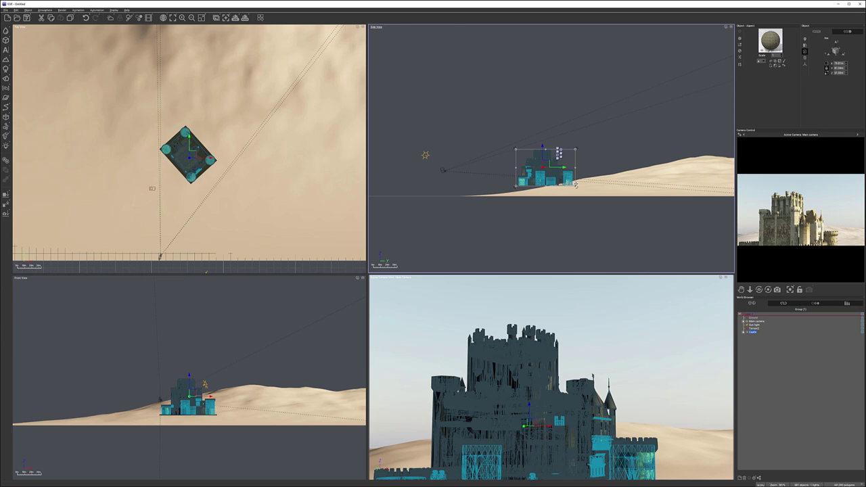
Select the main camera, move it lower and farther from the castle, and rotate it to frame the castle off-centre
middle_drag(488, 201, 502, 191)
click(464, 172)
click(458, 162)
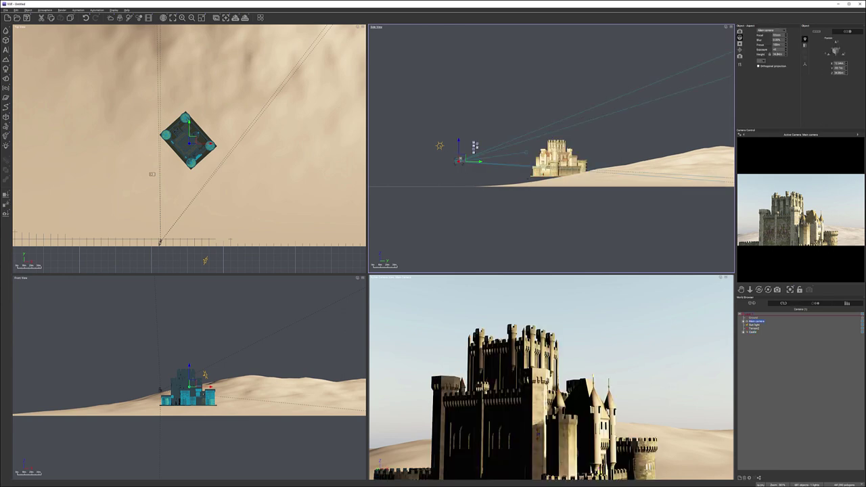
drag(451, 168, 451, 167)
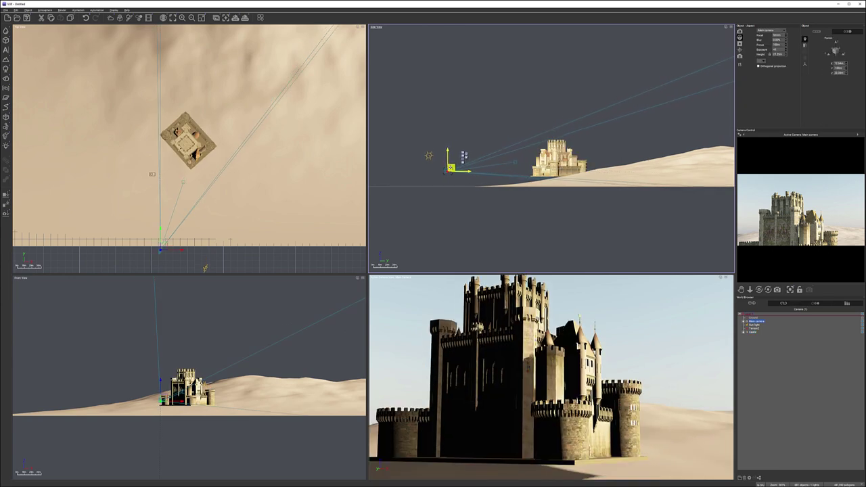
mouse_move(759, 290)
mouse_down()
mouse_move(751, 297)
mouse_move(749, 289)
mouse_move(764, 289)
mouse_up()
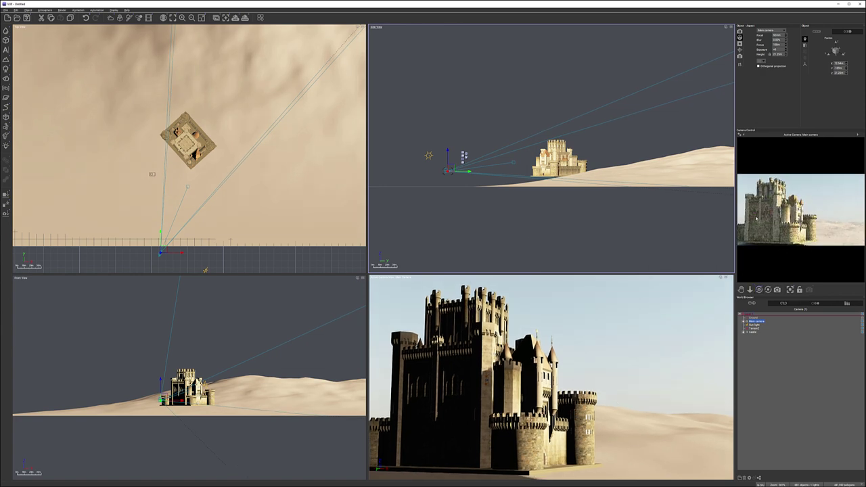
Examine up close how the castle's base meets the sloping terrain
right_click(783, 231)
click(759, 192)
scroll(549, 178, up, 10)
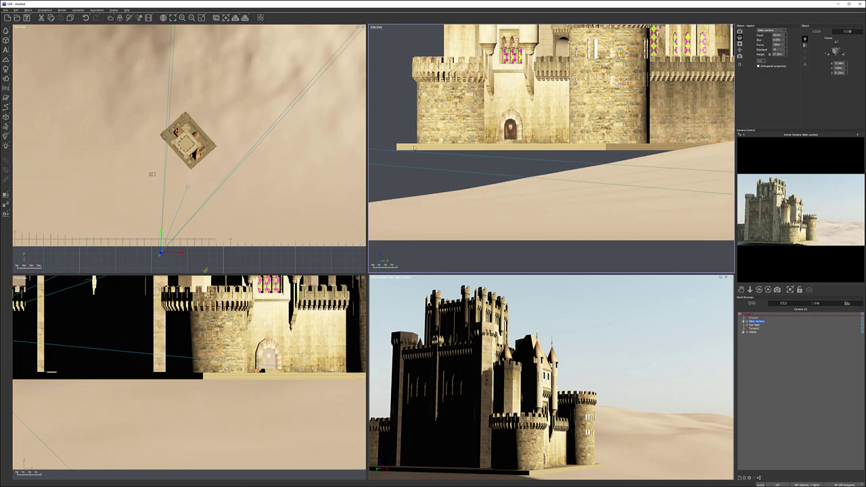
scroll(516, 151, up, 4)
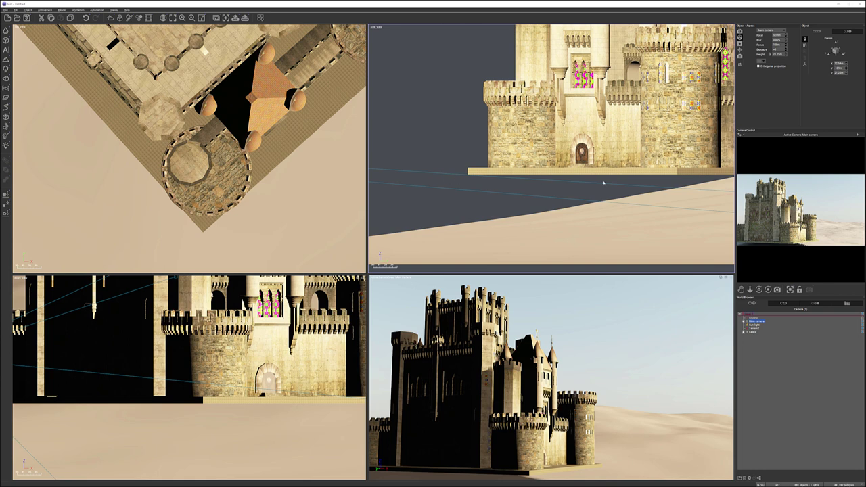
scroll(344, 156, down, 6)
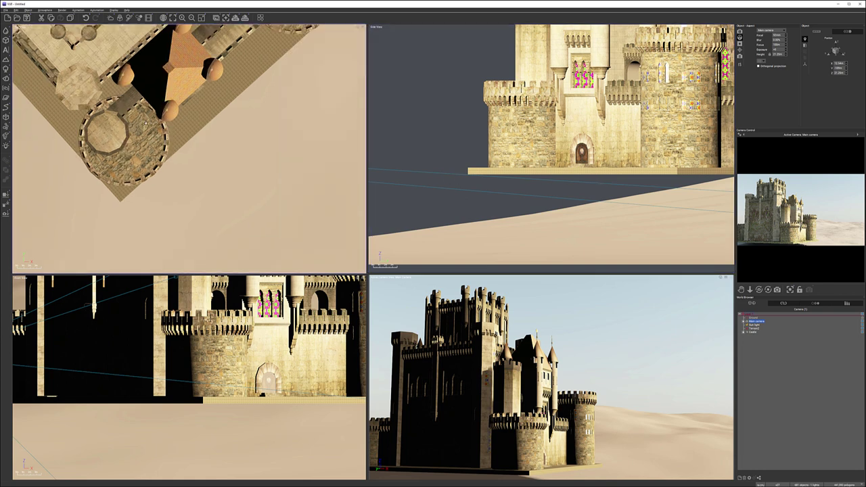
scroll(236, 166, down, 6)
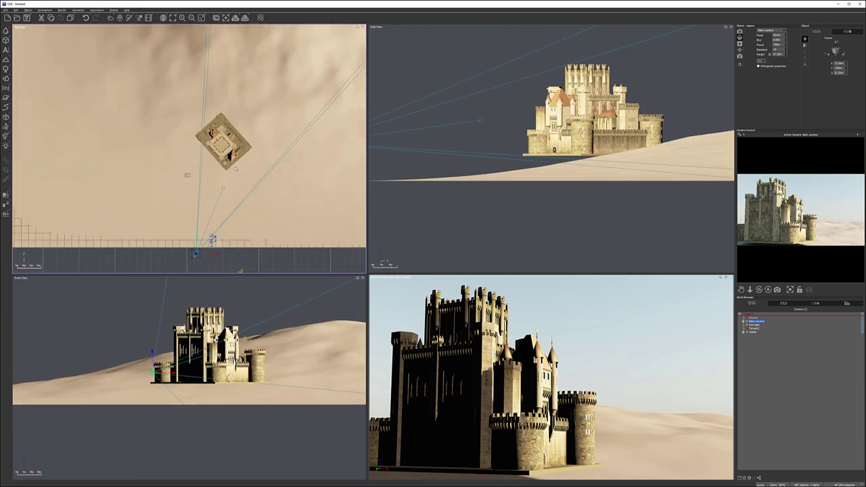
Open the terrain in the Terrain Editor and display the whole scene around it, including the castle and camera
right_drag(290, 157, 287, 162)
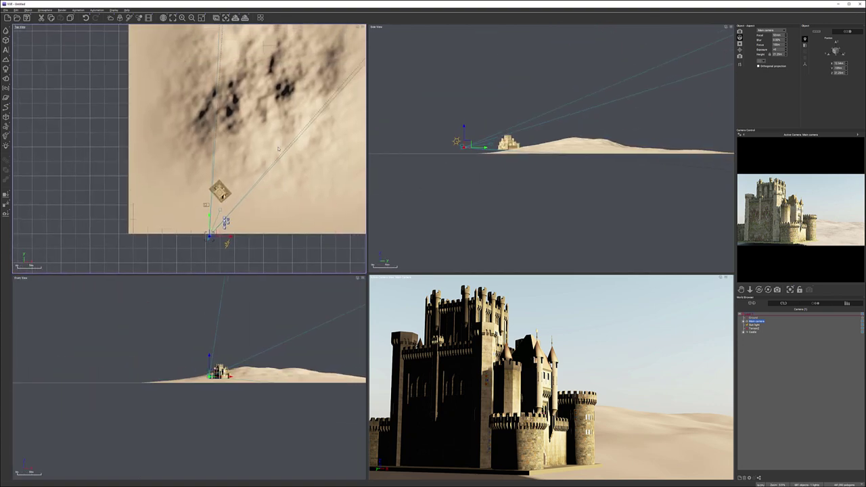
click(312, 157)
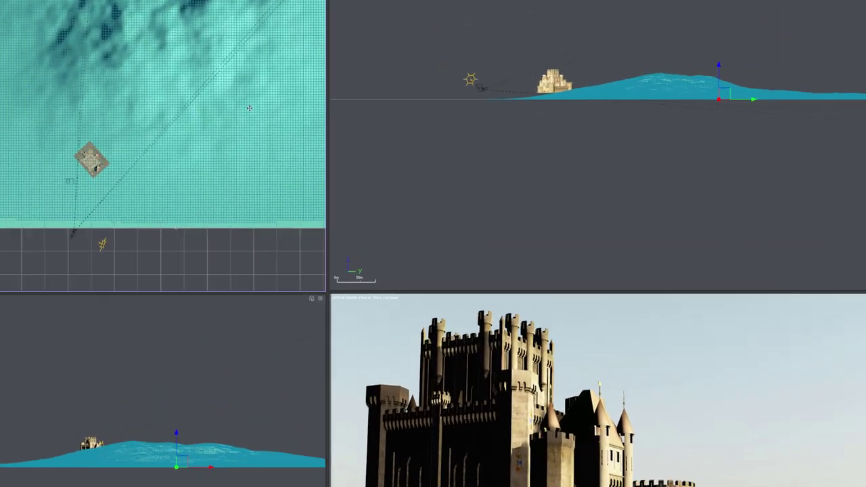
right_click(314, 160)
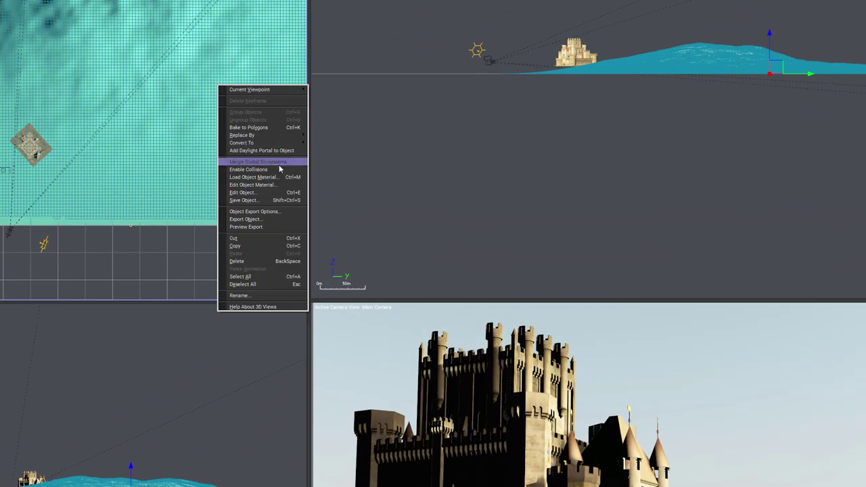
click(276, 194)
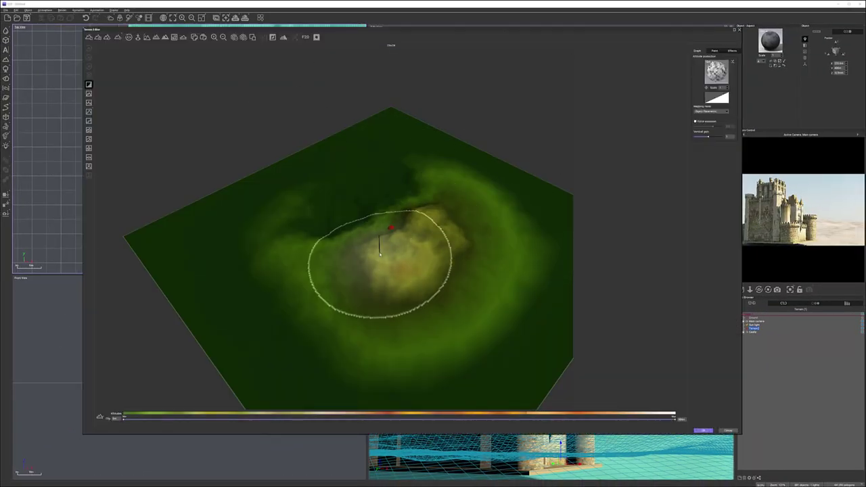
mouse_move(381, 253)
ctrl+right_down()
mouse_move(429, 267)
mouse_move(423, 249)
mouse_move(434, 258)
mouse_move(467, 238)
mouse_move(460, 247)
ctrl+right_up()
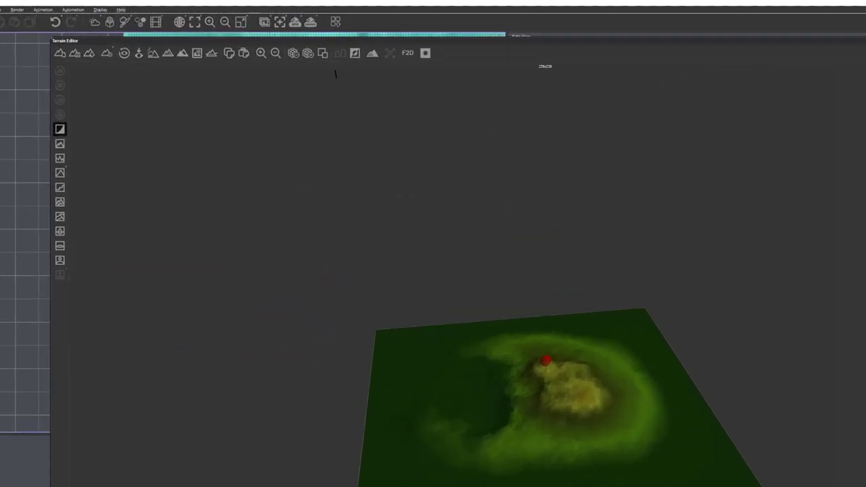
click(155, 62)
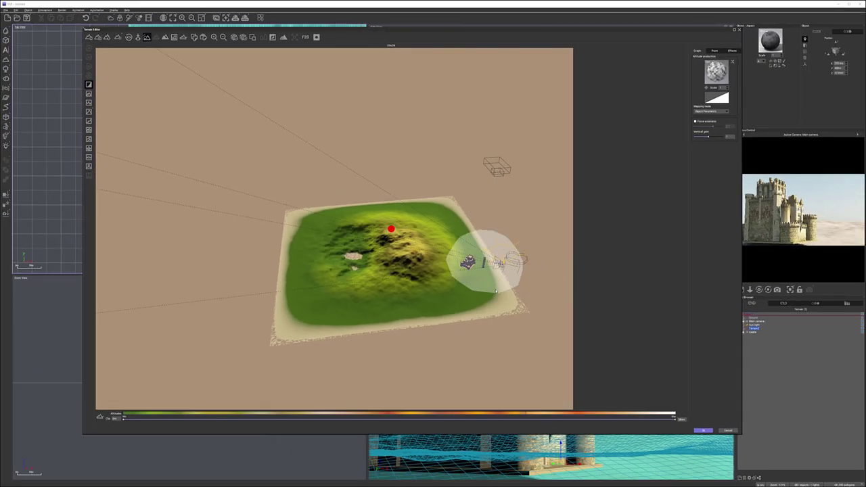
Show the terrain's clipping plane and lower the upper clipping altitude to about the level of the castle's base
right_drag(505, 295, 415, 248)
scroll(383, 296, up, 8)
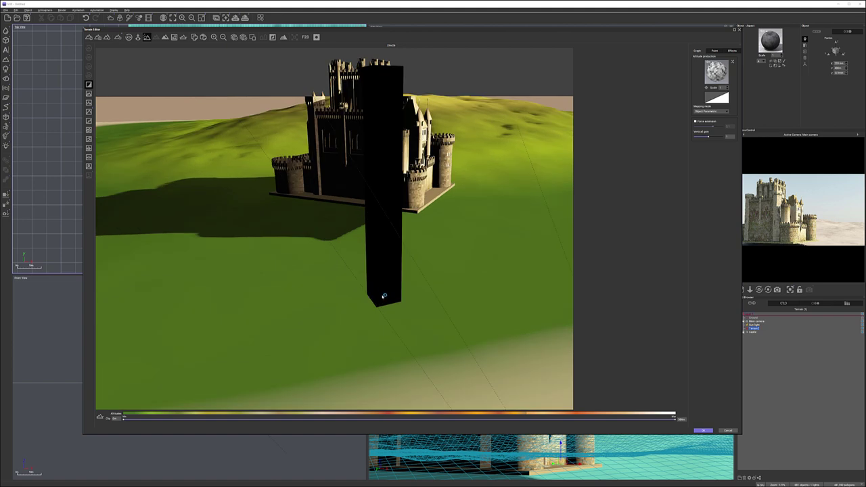
right_drag(384, 296, 399, 239)
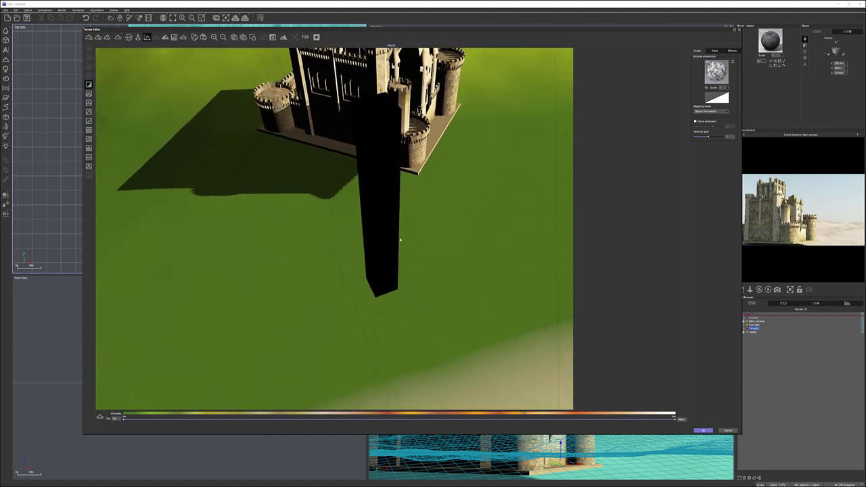
scroll(399, 239, down, 8)
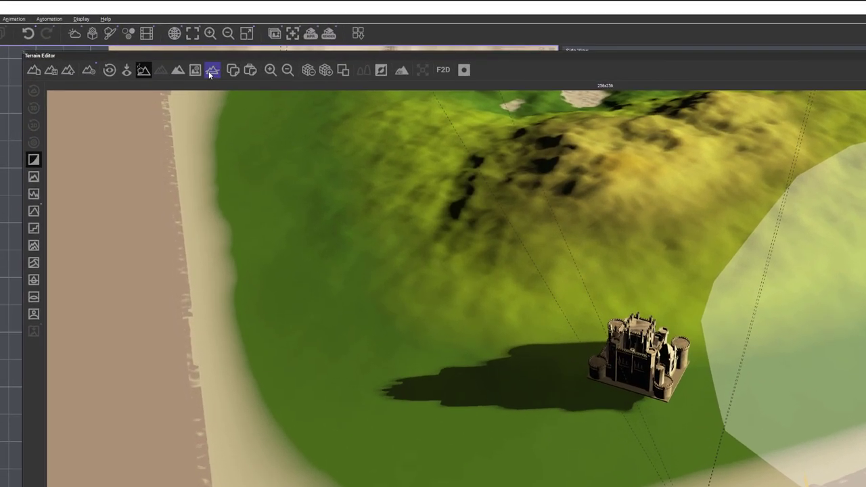
click(210, 71)
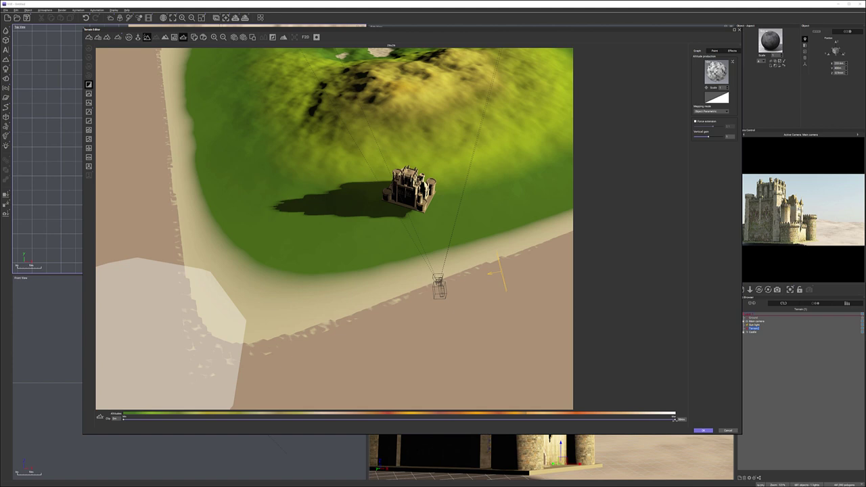
drag(675, 420, 147, 418)
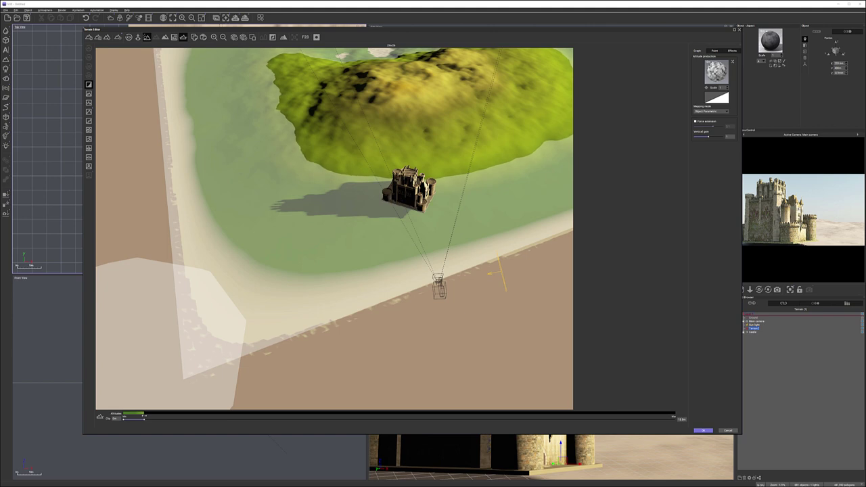
Try a sculpting brush on the ground around the castle's base with material painting enabled, and turn material painting off
click(721, 51)
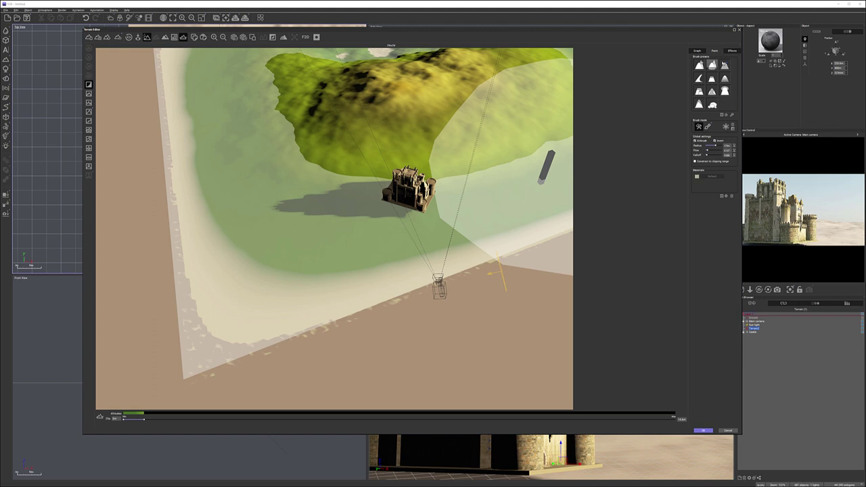
click(725, 64)
click(708, 127)
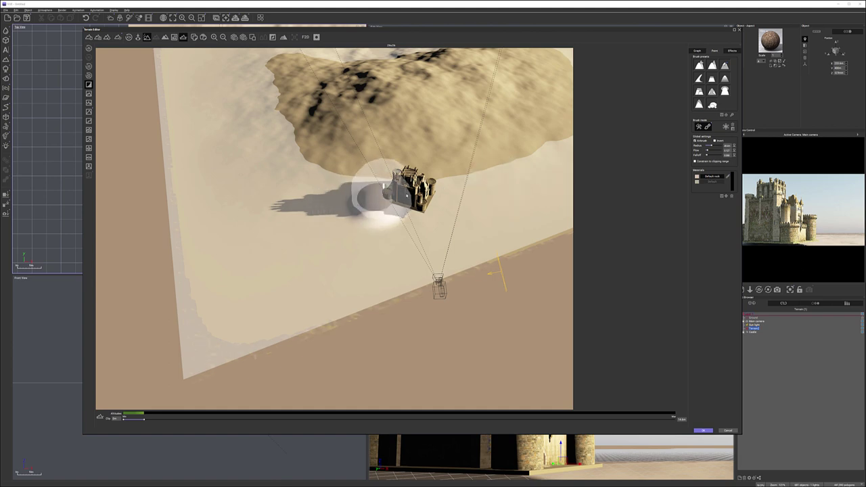
drag(407, 195, 408, 202)
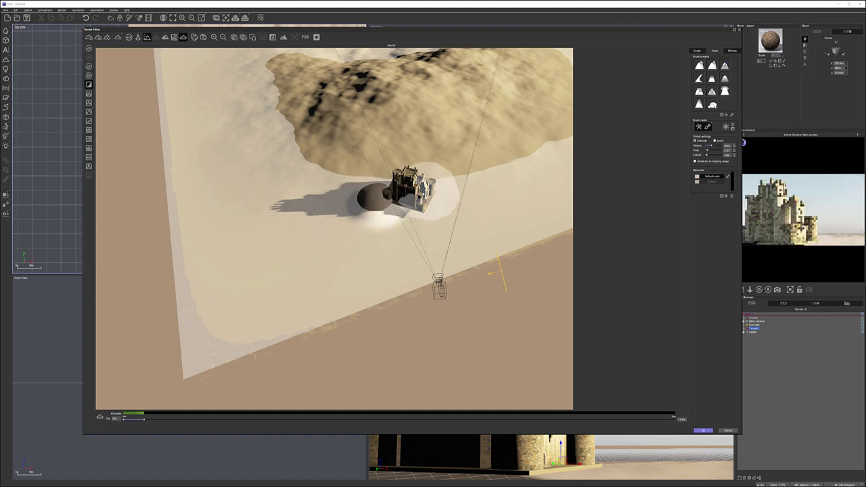
click(708, 127)
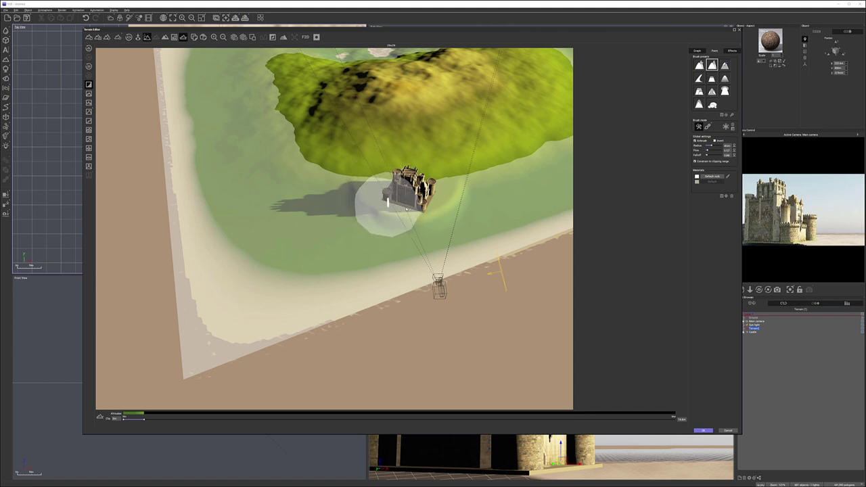
Try to build up a broad flat plateau around the castle with the sculpting brush, and discard the result
mouse_move(482, 226)
mouse_down()
mouse_move(371, 219)
mouse_move(362, 227)
mouse_move(348, 198)
mouse_move(367, 248)
mouse_move(410, 217)
mouse_move(496, 196)
mouse_move(470, 193)
mouse_move(405, 247)
mouse_move(351, 244)
mouse_move(303, 180)
mouse_move(327, 221)
mouse_move(394, 256)
mouse_move(453, 229)
mouse_move(488, 203)
mouse_move(494, 181)
mouse_move(470, 188)
mouse_move(454, 239)
mouse_move(379, 261)
mouse_move(390, 270)
mouse_move(433, 256)
mouse_move(369, 260)
mouse_move(312, 227)
mouse_move(287, 169)
mouse_move(291, 216)
mouse_move(317, 260)
mouse_move(514, 198)
mouse_move(533, 179)
mouse_up()
right_drag(539, 176, 519, 182)
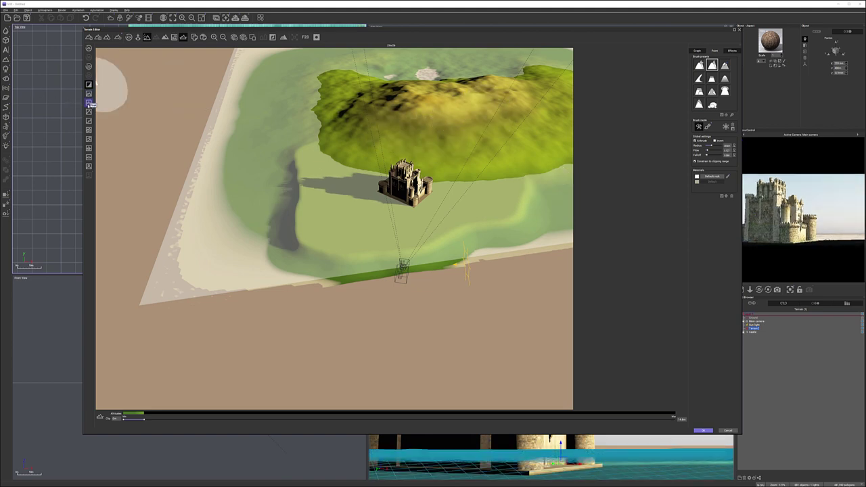
click(88, 103)
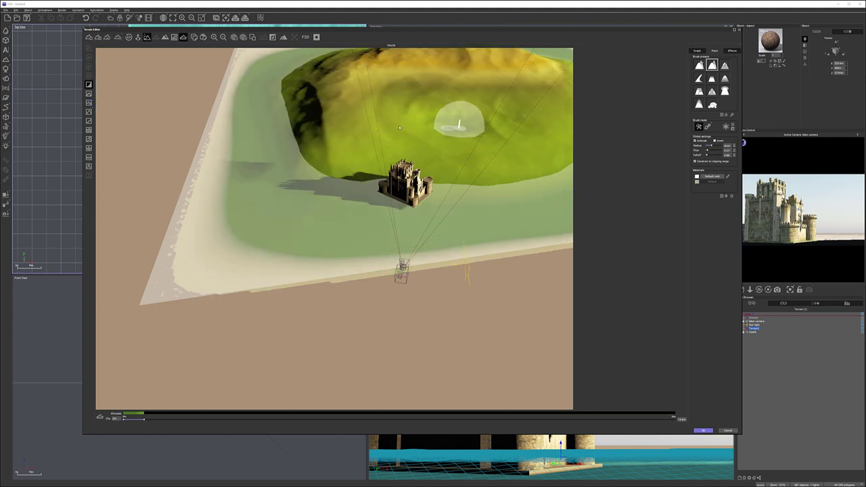
Raise the ground around the castle's base up to the clipping altitude with the sculpting brush
mouse_move(467, 203)
right_down()
mouse_move(455, 179)
mouse_move(415, 224)
right_up()
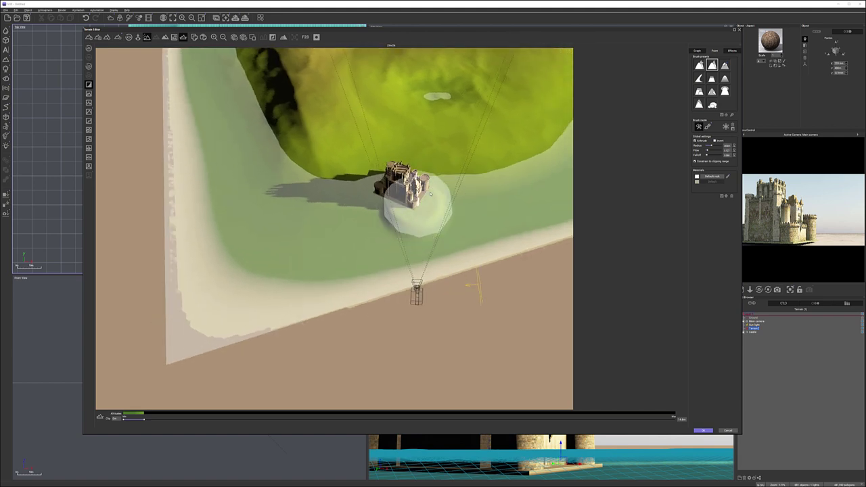
mouse_move(444, 186)
mouse_down()
mouse_move(433, 178)
mouse_move(352, 187)
mouse_move(388, 218)
mouse_move(441, 193)
mouse_move(480, 189)
mouse_move(473, 211)
mouse_up()
right_drag(474, 210, 483, 181)
middle_drag(483, 181, 469, 185)
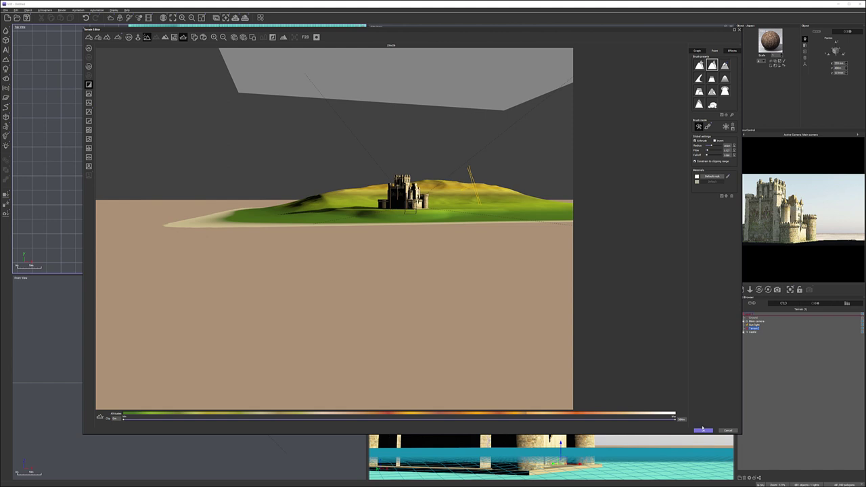
Hide the surrounding scene and the clipping plane in the Terrain Editor, and accept the sculpted terrain
click(148, 38)
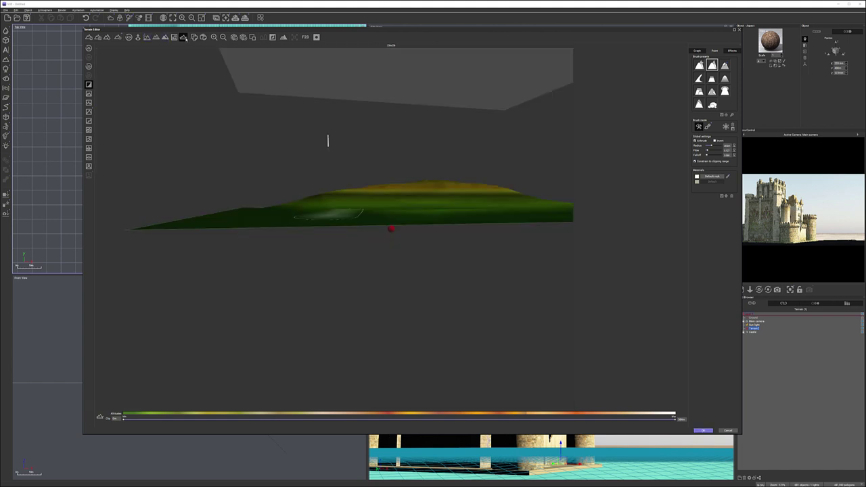
click(183, 37)
mouse_move(460, 233)
right_down()
mouse_move(476, 280)
mouse_move(444, 290)
right_up()
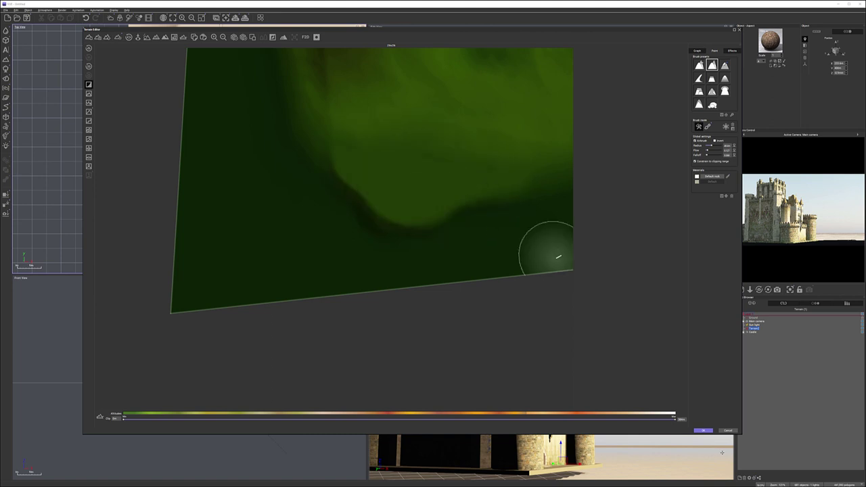
click(708, 432)
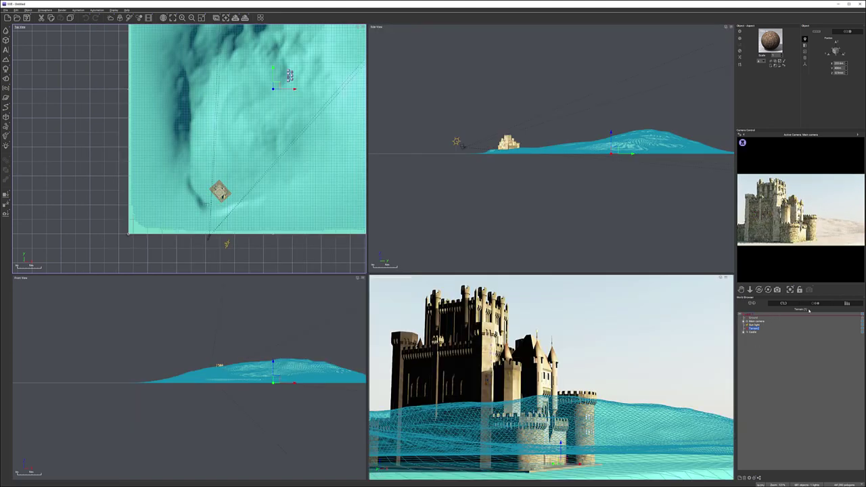
Lower the castle until its base rests on the sculpted ground, checking its seating from above and from the side
click(758, 333)
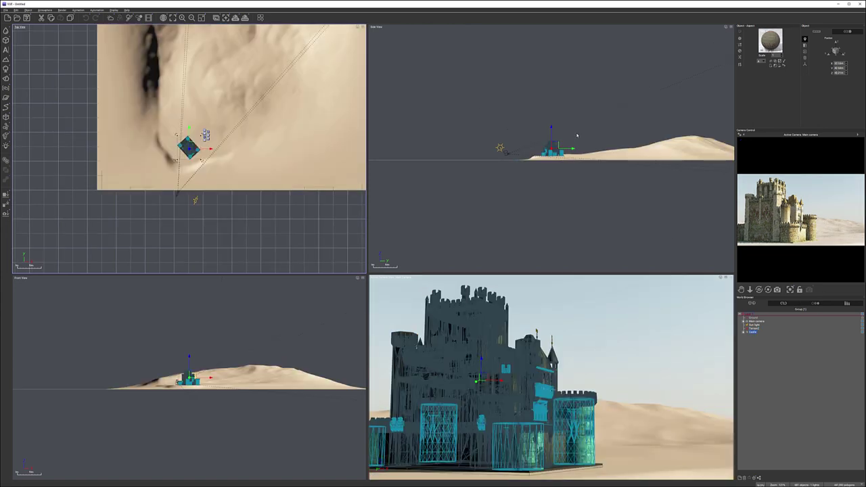
click(599, 132)
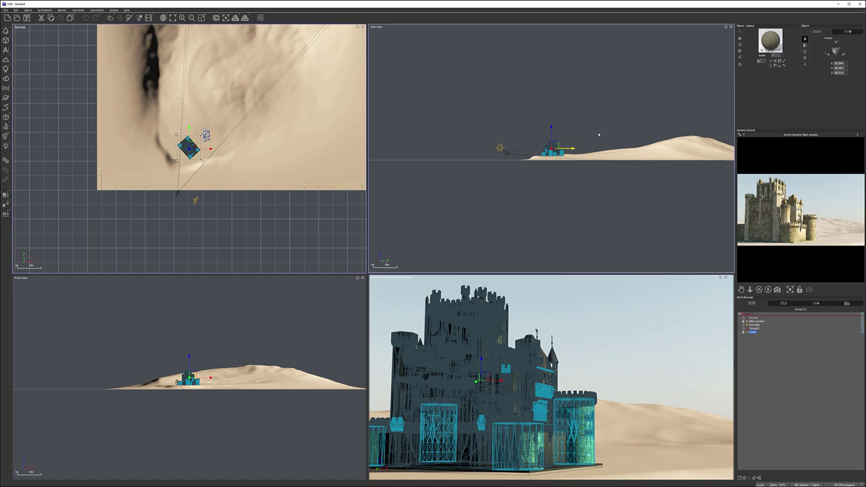
scroll(578, 142, up, 8)
scroll(414, 192, up, 6)
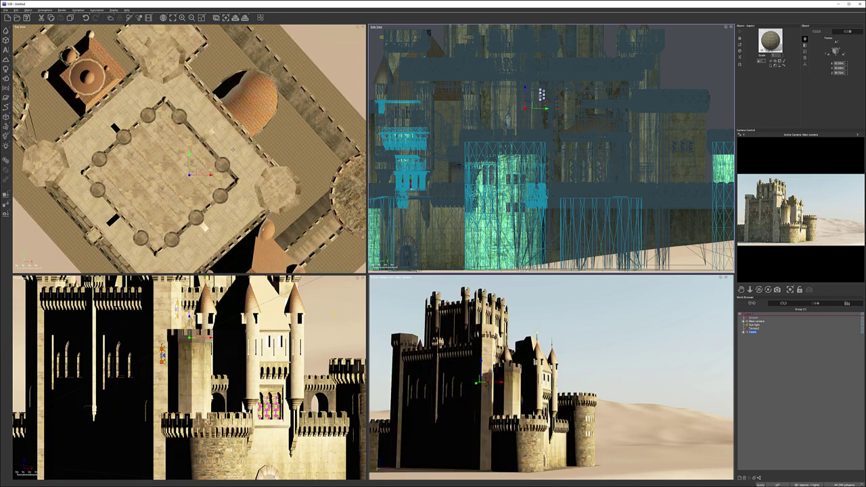
click(266, 203)
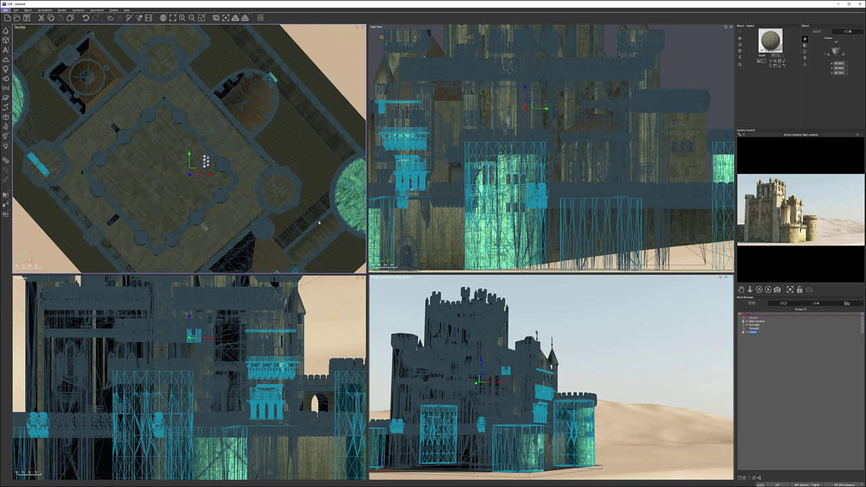
scroll(206, 161, down, 5)
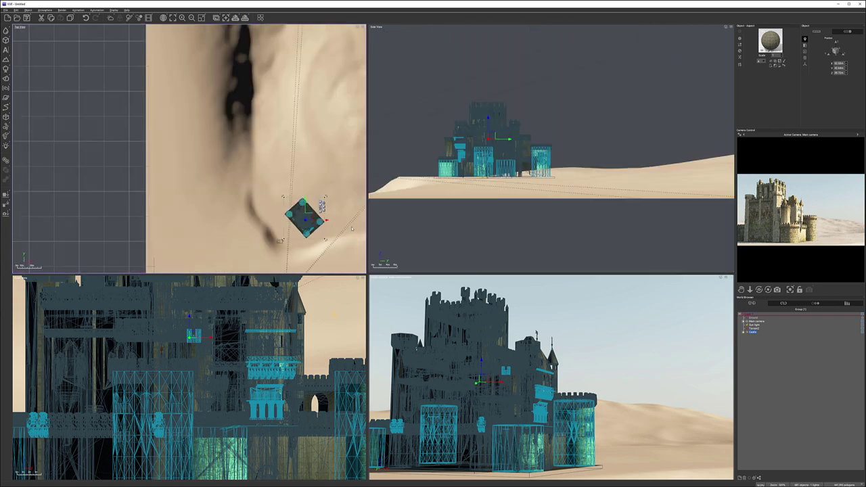
right_drag(308, 229, 218, 114)
scroll(217, 114, up, 5)
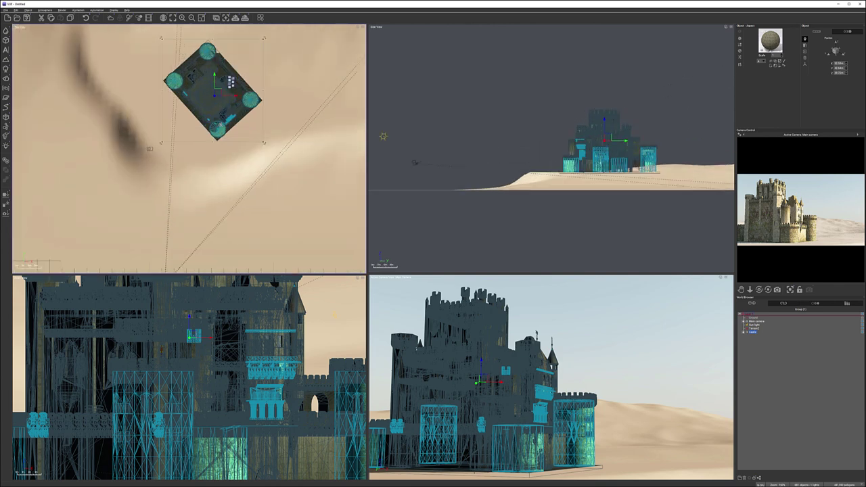
scroll(315, 148, up, 2)
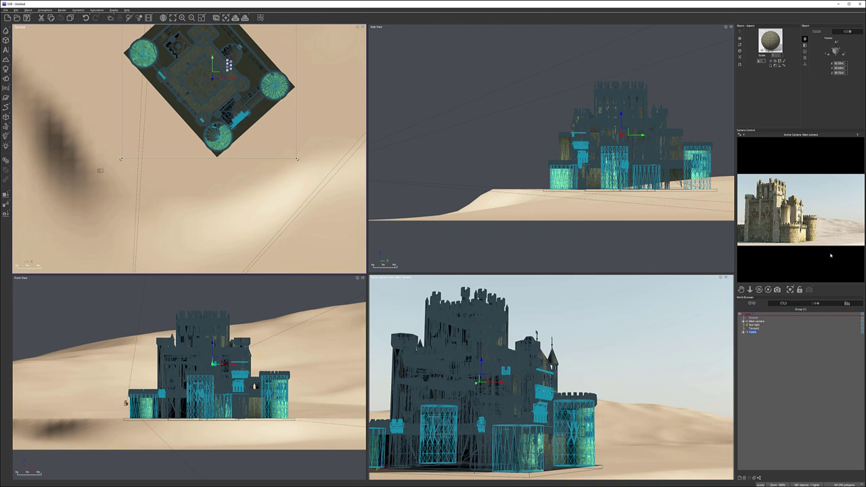
Open the terrain's material and replace its Default rock layer with the Grass Field ground material, including its alpha information
click(754, 329)
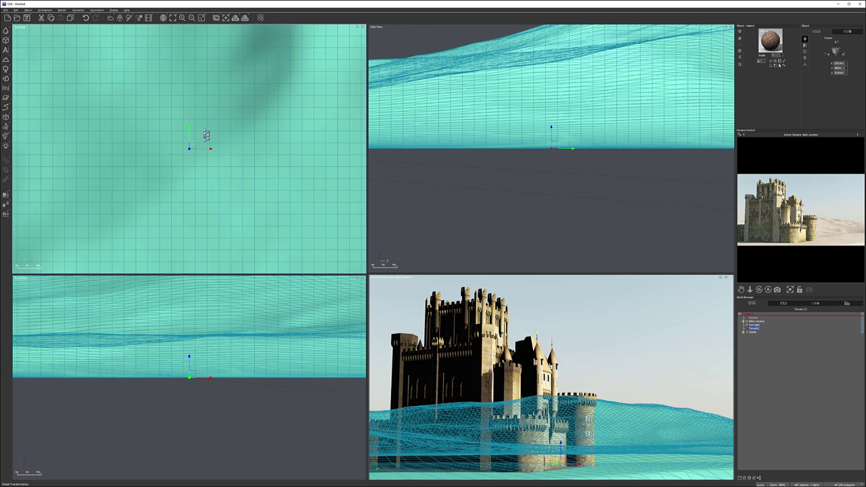
double_click(765, 38)
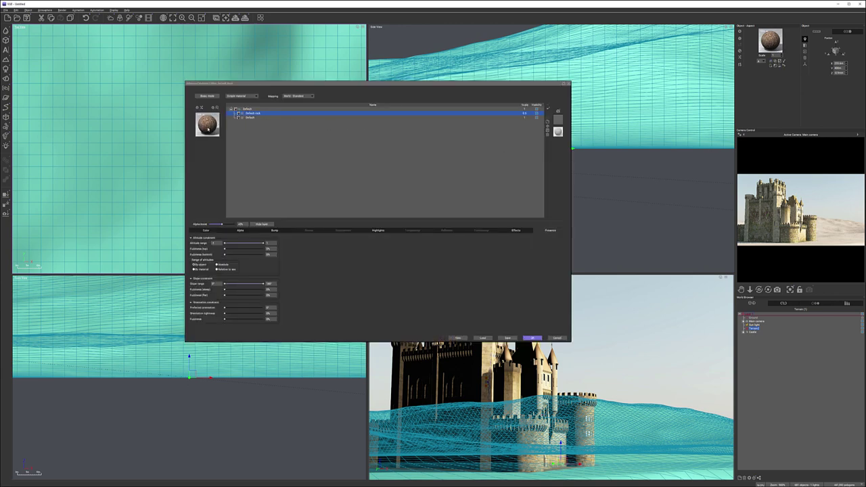
double_click(478, 154)
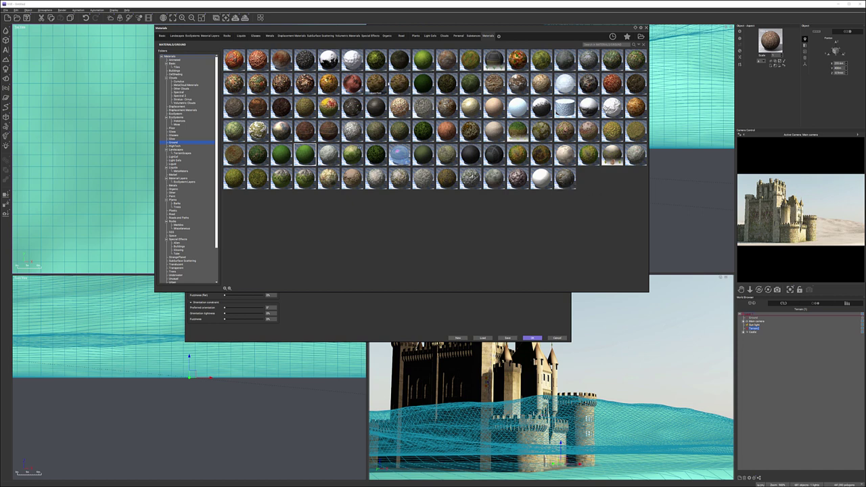
double_click(376, 82)
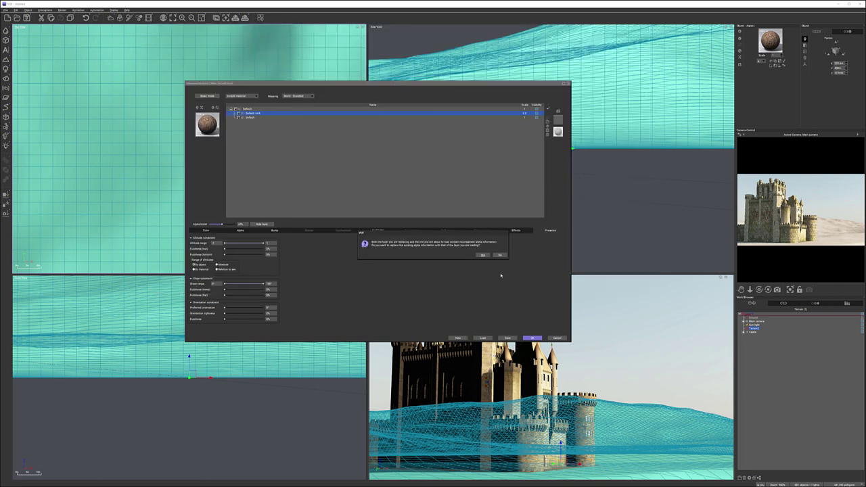
click(483, 255)
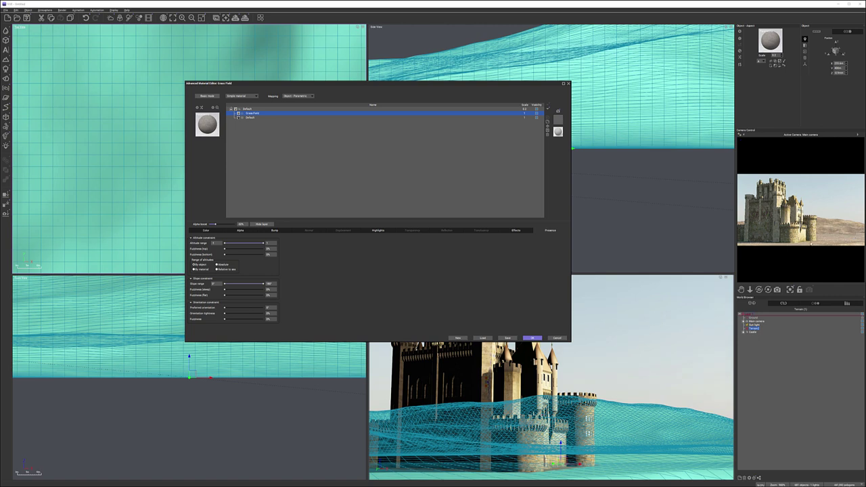
Delete the Grass Field layer from the terrain's layered material
double_click(258, 118)
double_click(258, 113)
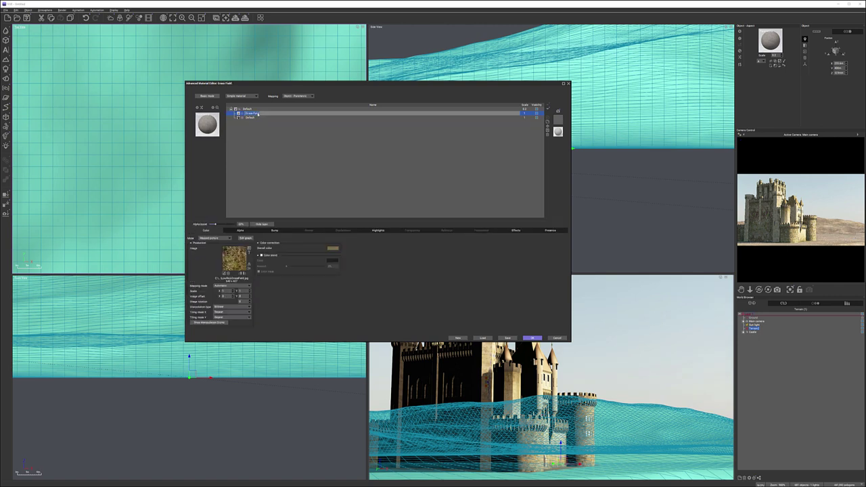
click(547, 134)
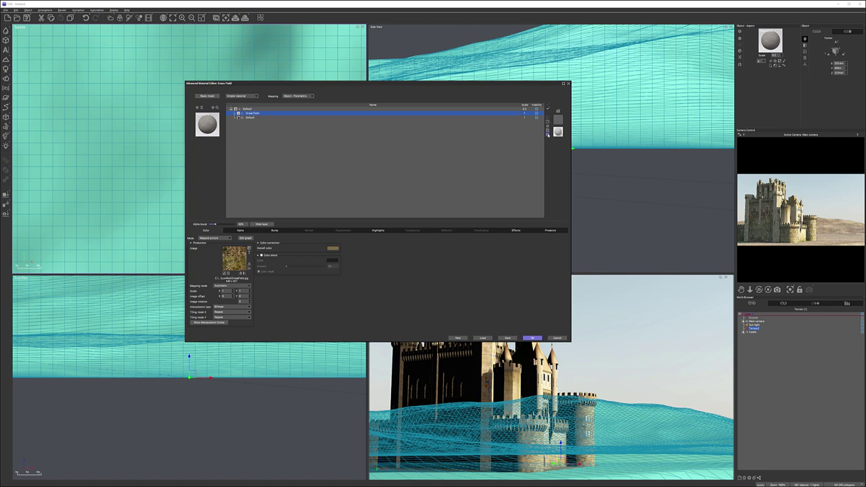
Look through the material library's collections for a ground material, including Landscapes, Basic, EcoSystems, Substances and SubSurface Scattering
click(208, 124)
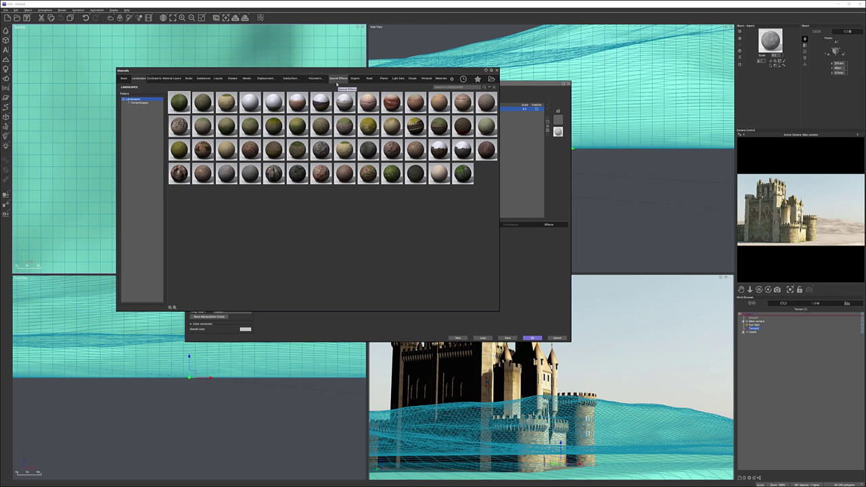
click(427, 78)
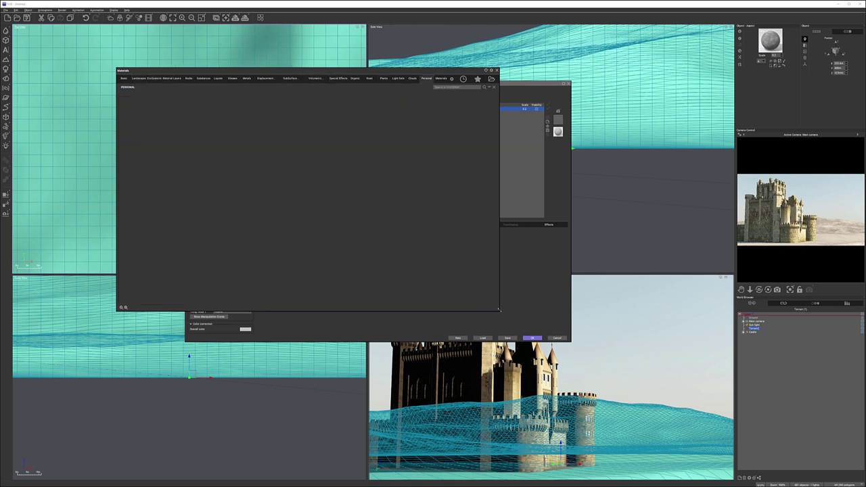
drag(608, 377, 568, 352)
click(124, 79)
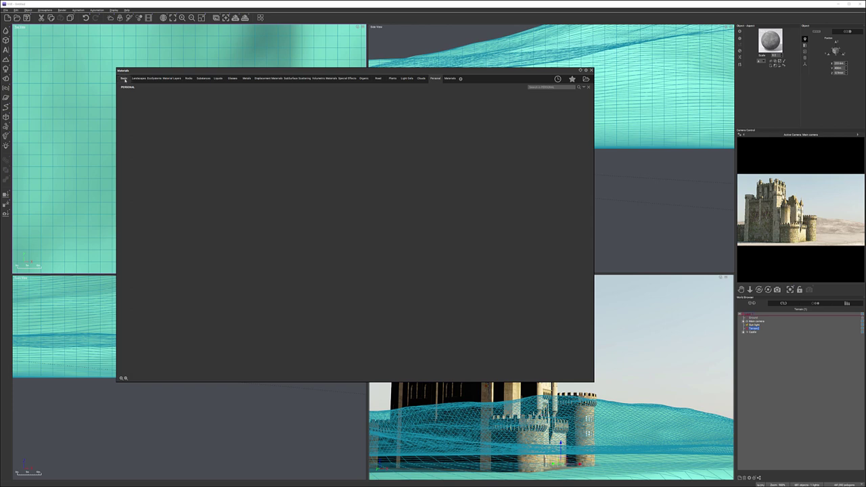
click(587, 79)
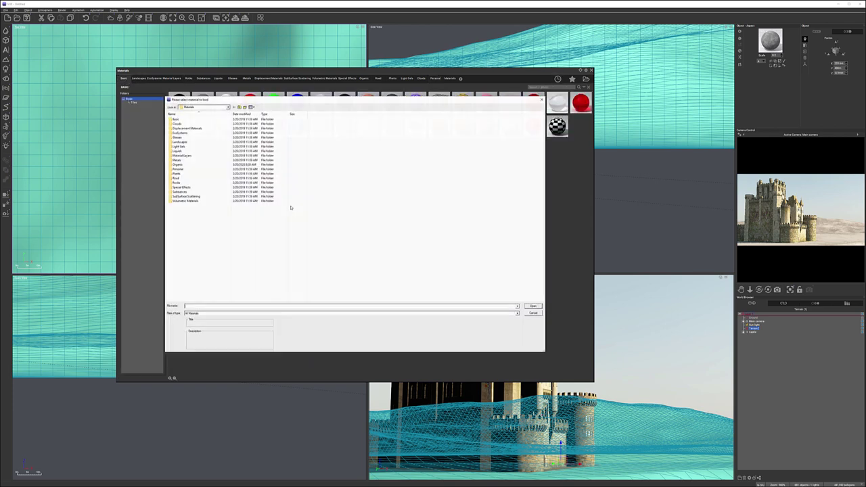
click(535, 314)
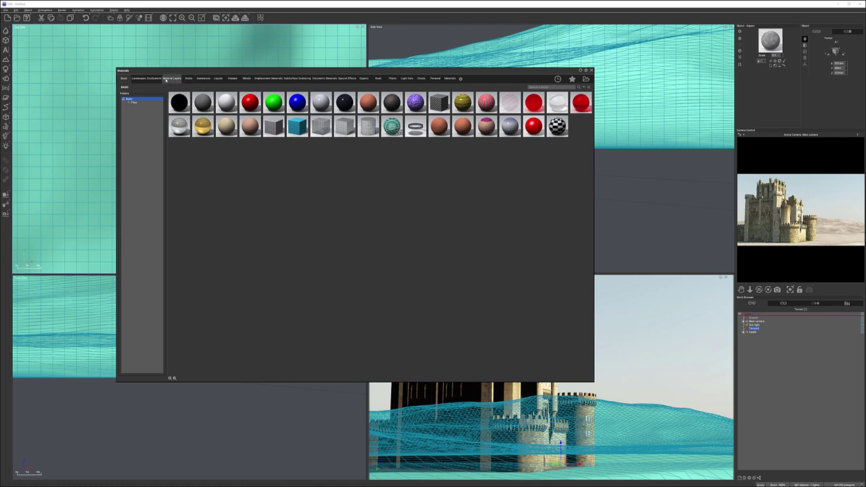
click(139, 79)
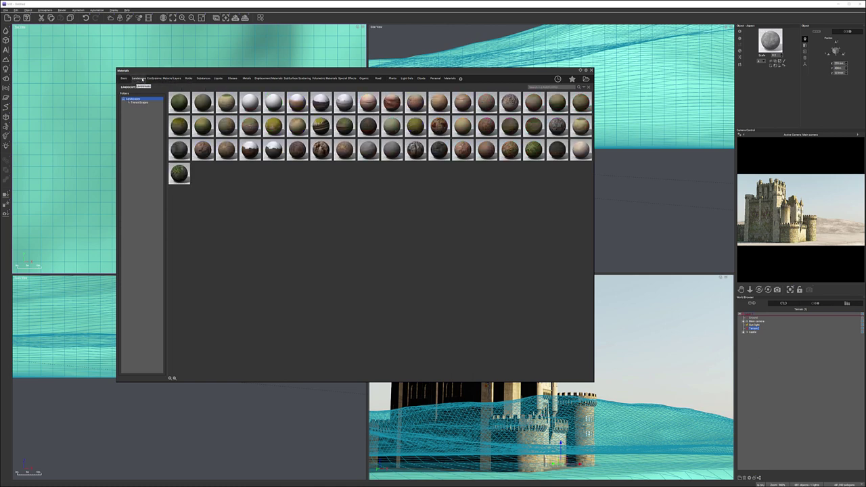
click(172, 79)
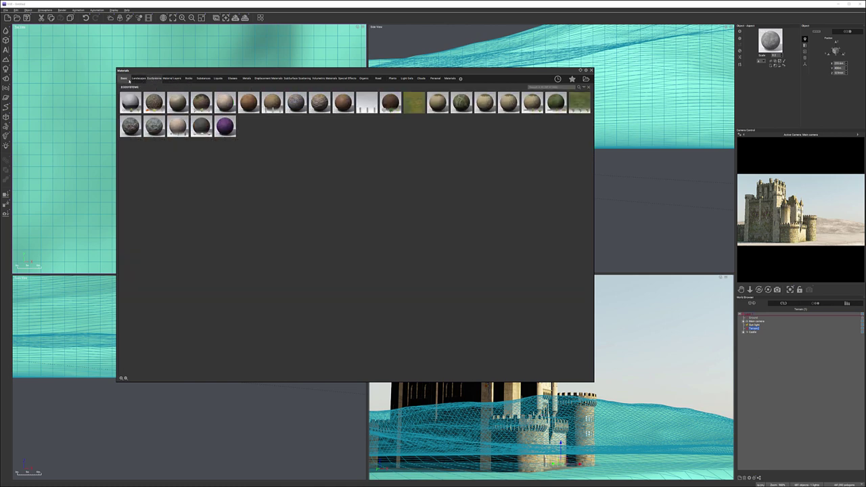
click(137, 79)
click(203, 79)
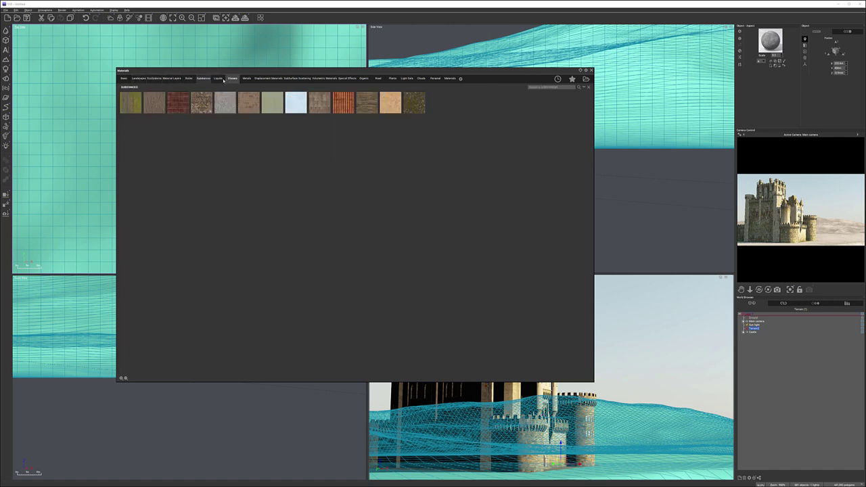
click(296, 79)
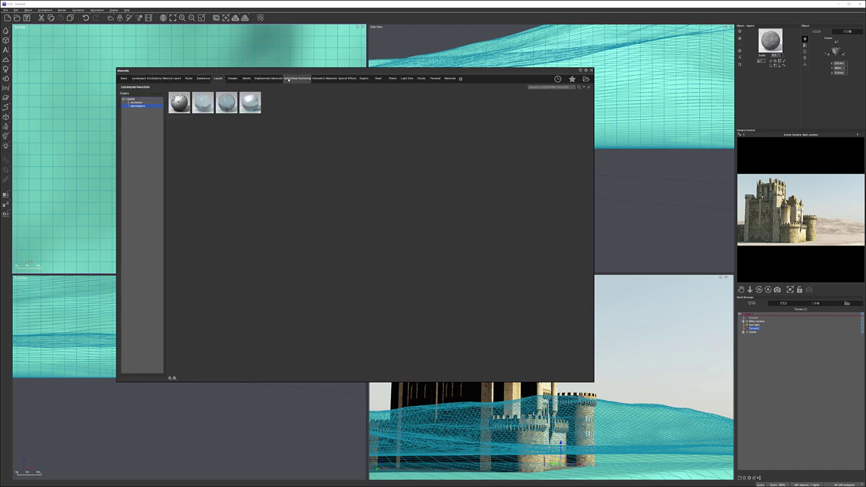
click(346, 79)
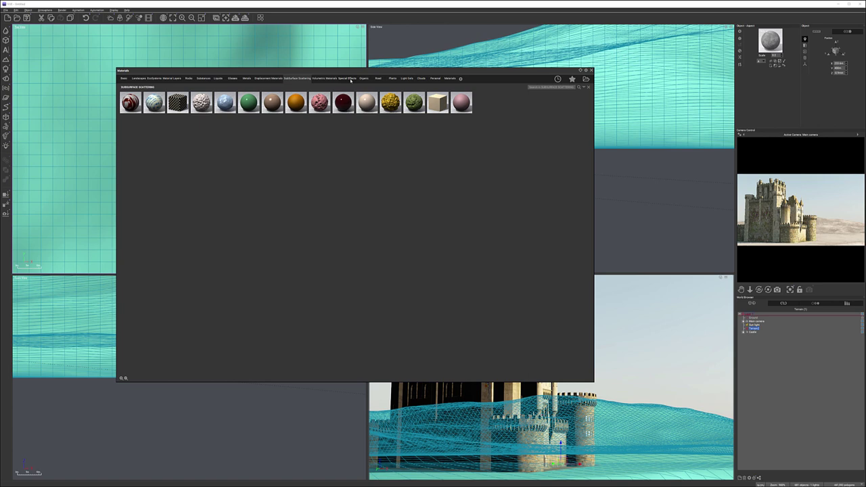
click(435, 78)
Load the Grass Field material from the Ground folder of the Materials collection as the terrain's whole material
click(452, 79)
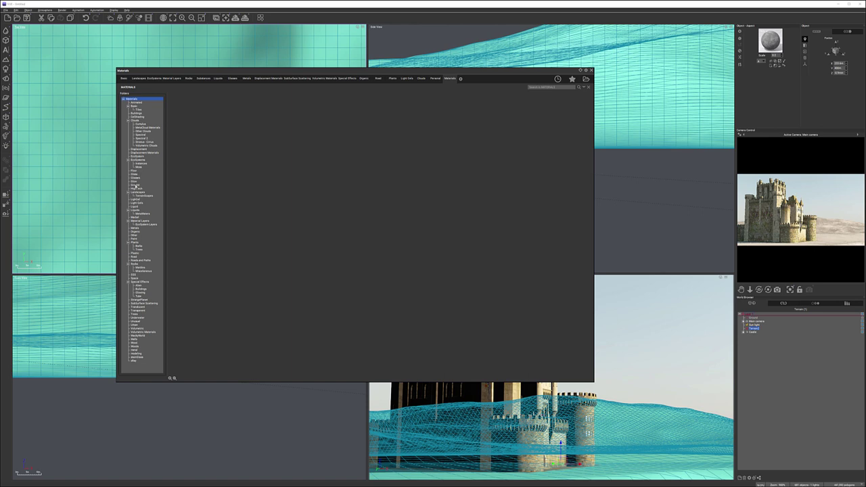
click(138, 184)
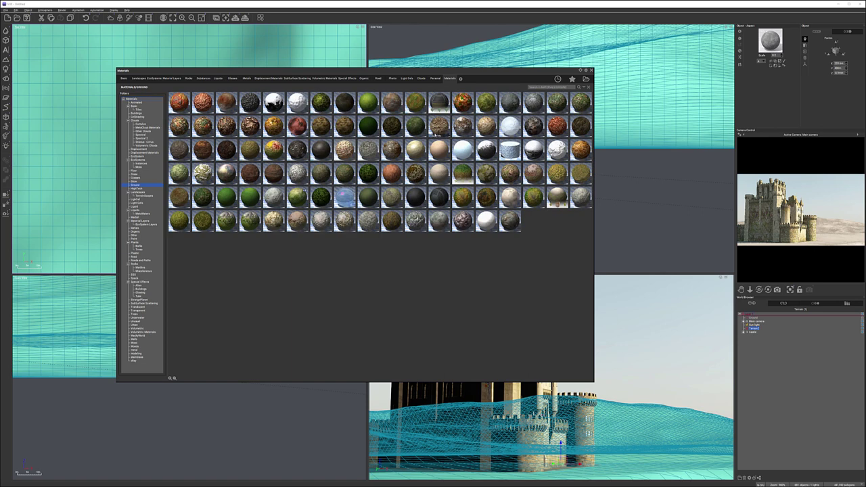
double_click(344, 127)
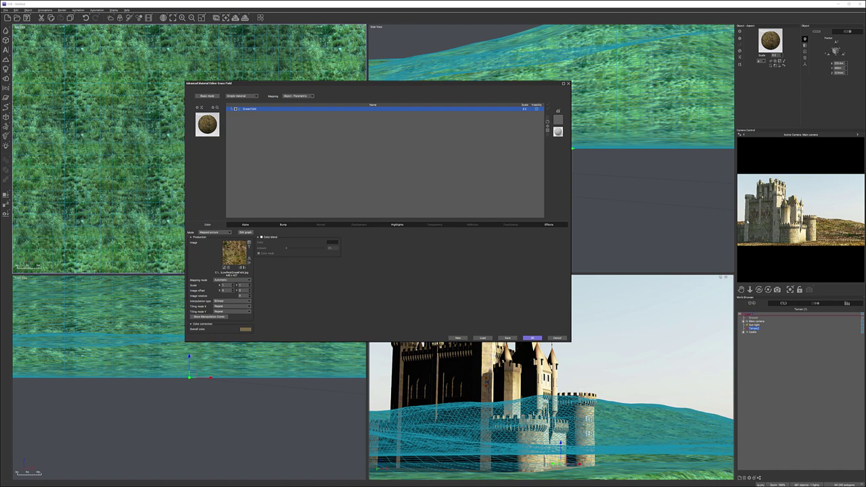
Change the Grass Field material's mapping to World - Standard and set its scale to 1
click(525, 109)
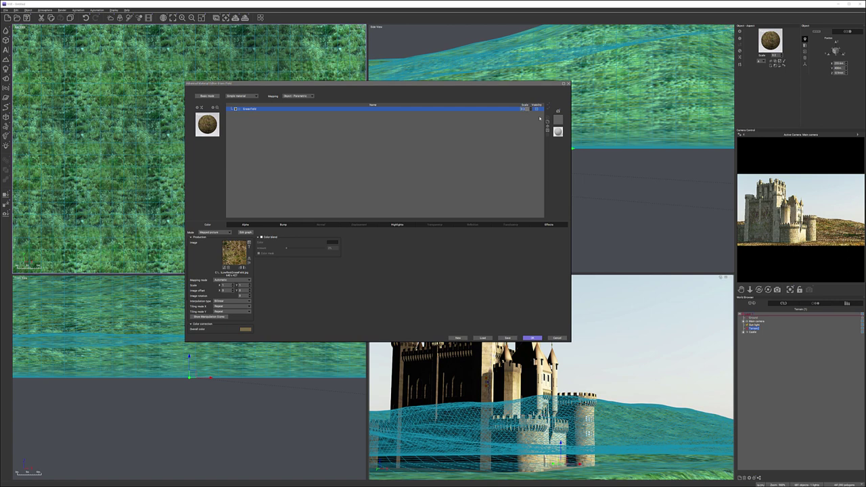
click(311, 95)
click(296, 101)
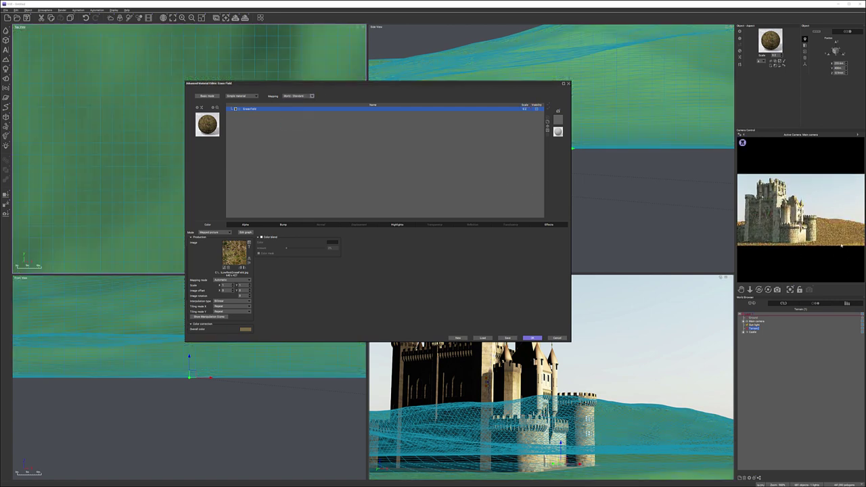
click(524, 109)
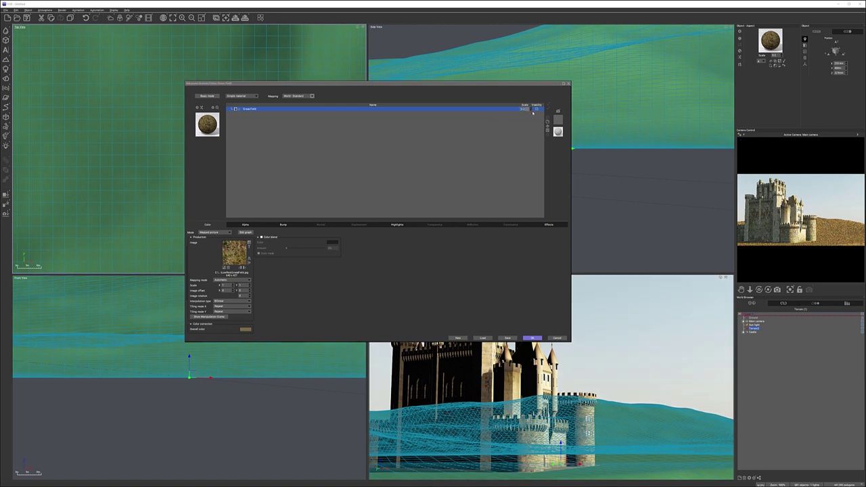
click(562, 190)
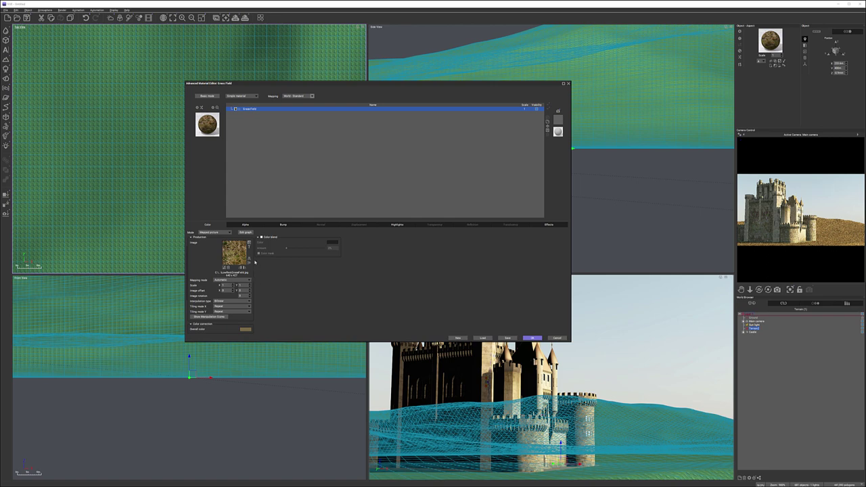
Set the Grass Field material's bump depth to 0.01 and accept the material changes
click(281, 225)
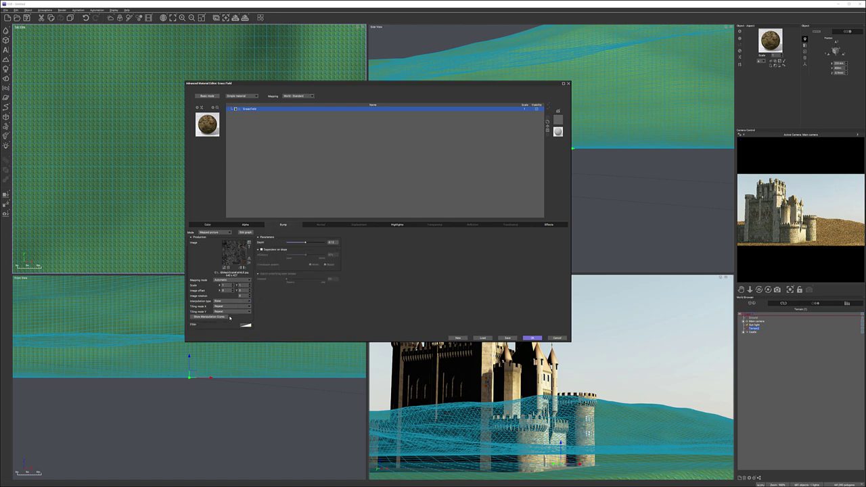
click(333, 242)
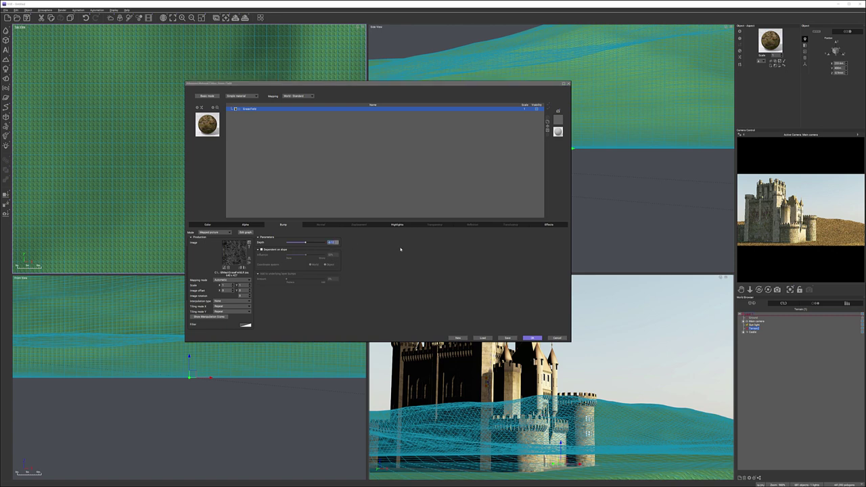
text(0.01)
key(Return)
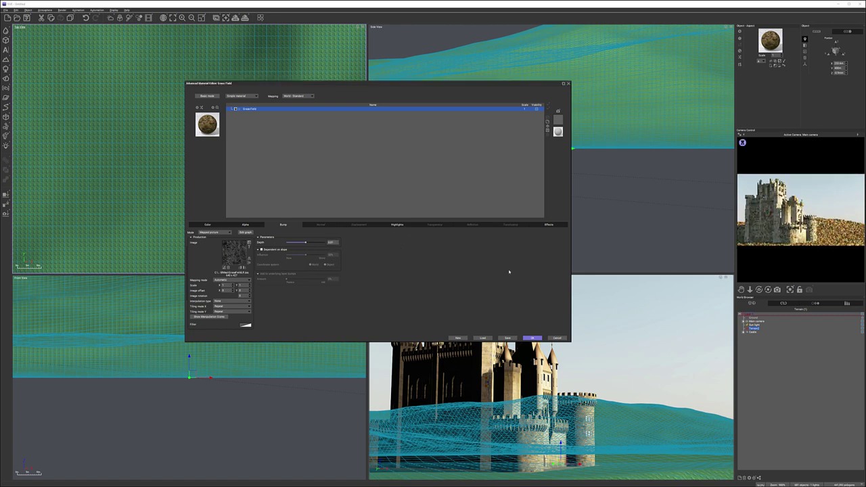
click(530, 336)
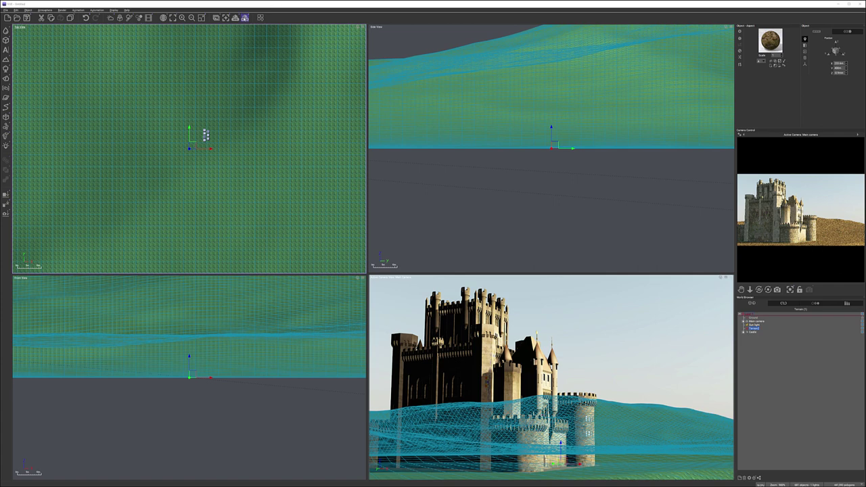
Set the render resolution to 800x450, render the castle scene and close the finished render
click(244, 18)
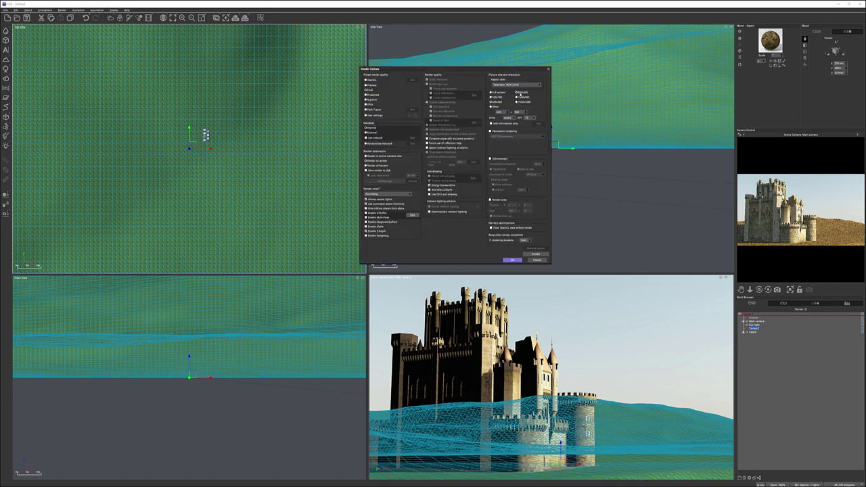
click(519, 261)
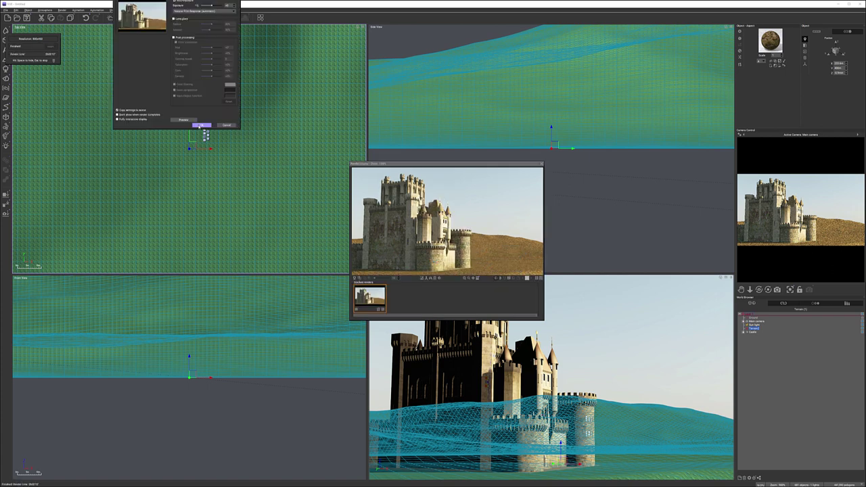
click(202, 125)
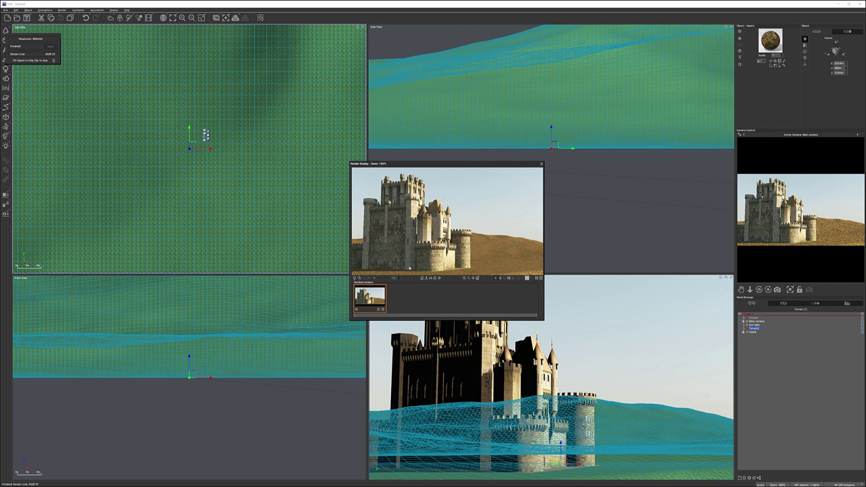
click(543, 164)
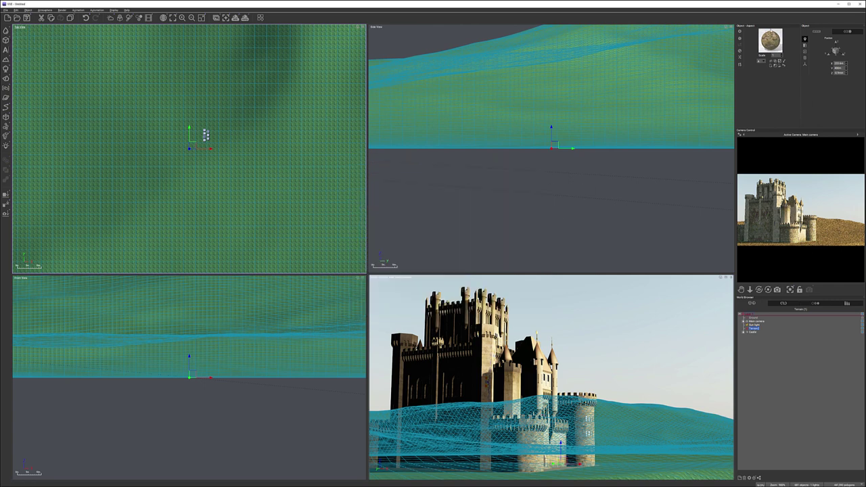
Set the terrain material's scale to 10
click(776, 55)
text(0)
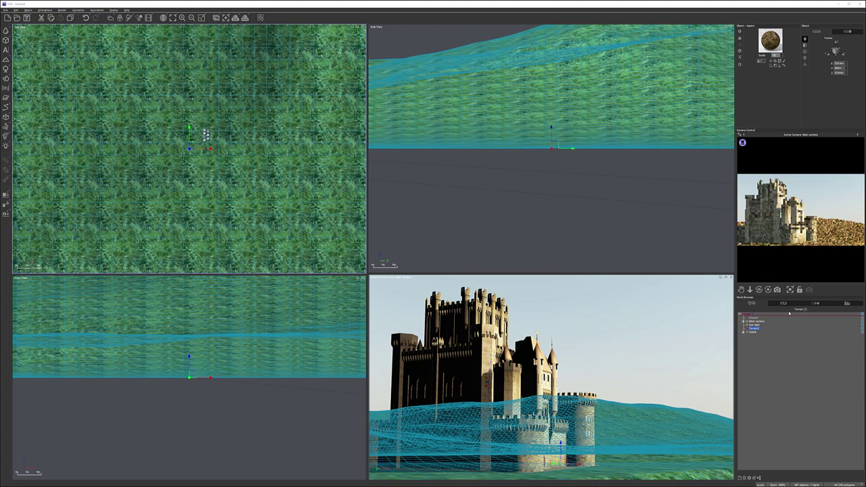
right_click(814, 231)
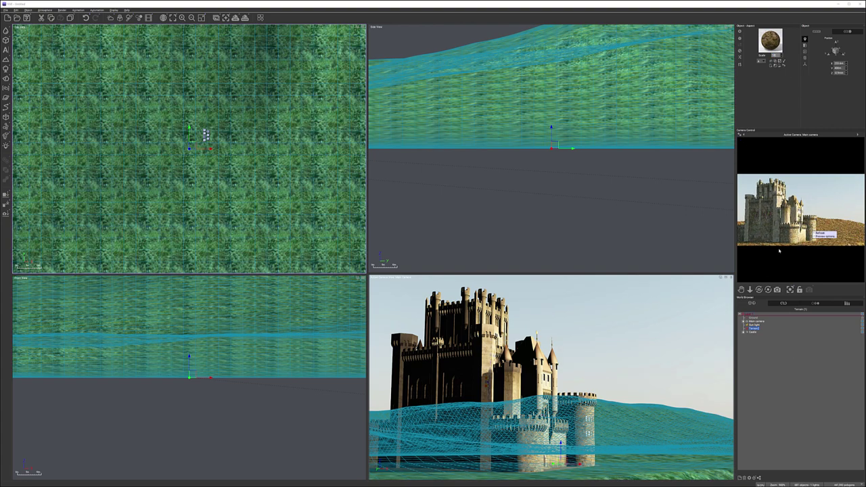
click(788, 183)
Render the castle scene again to check the rescaled ground, accepting the render settings and closing the result
click(243, 17)
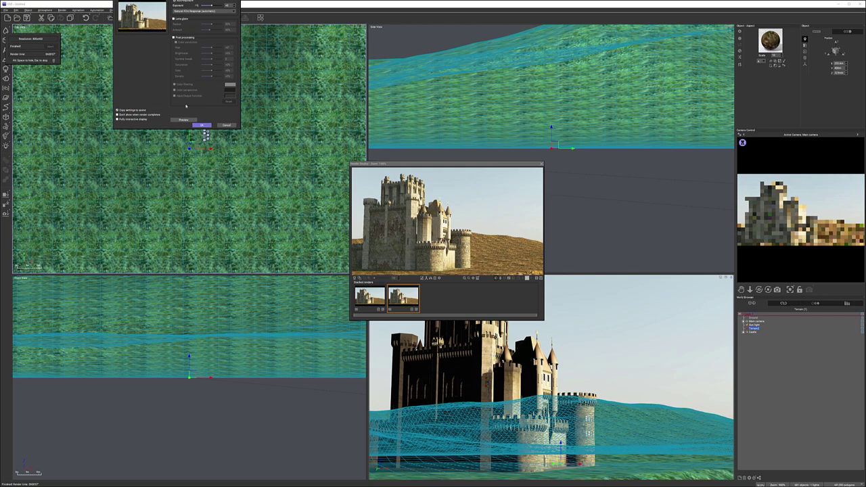
click(200, 125)
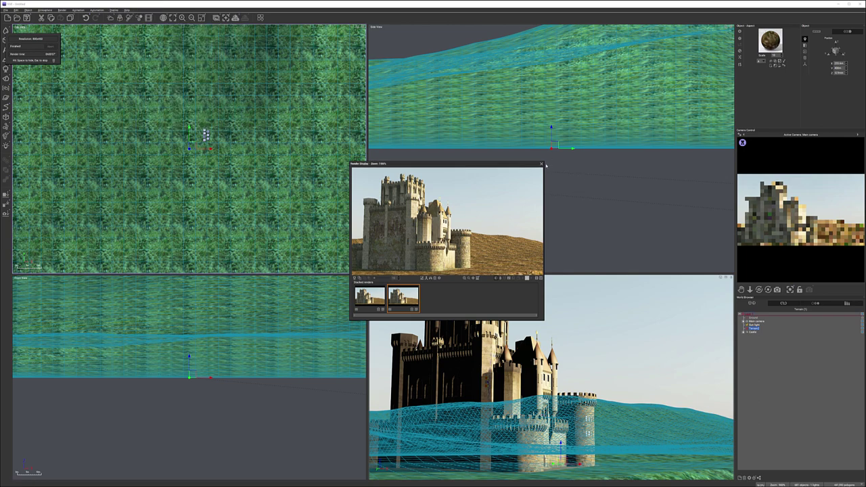
click(541, 164)
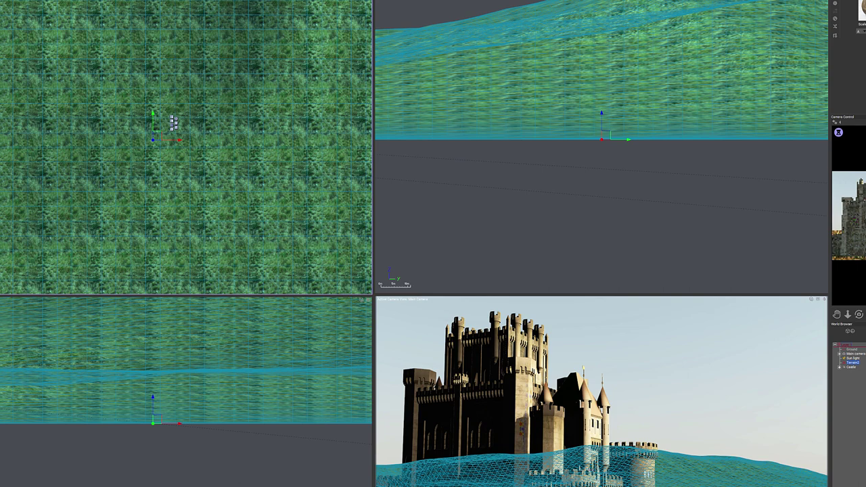
Open the terrain's Grass Field material and enable its Rotation and Cycling global transformations
double_click(770, 41)
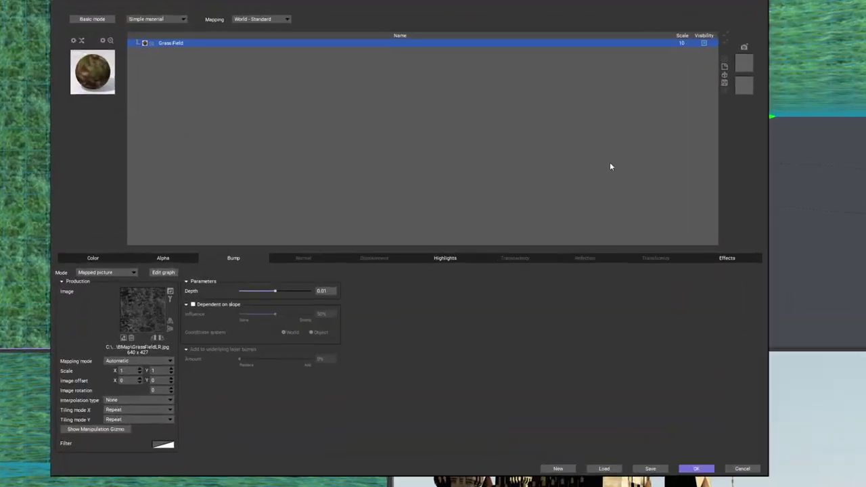
click(740, 258)
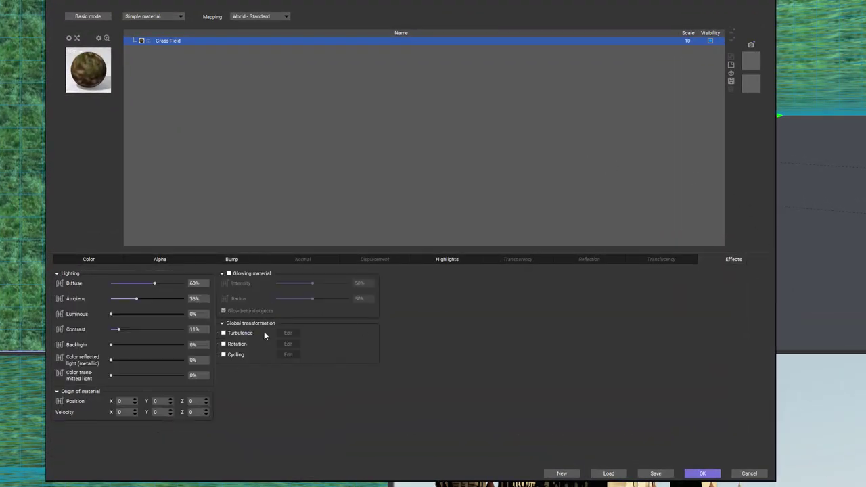
click(224, 345)
click(232, 357)
Rotate the Grass Field material by about 43.45° around X and 86.90° around Y
click(287, 346)
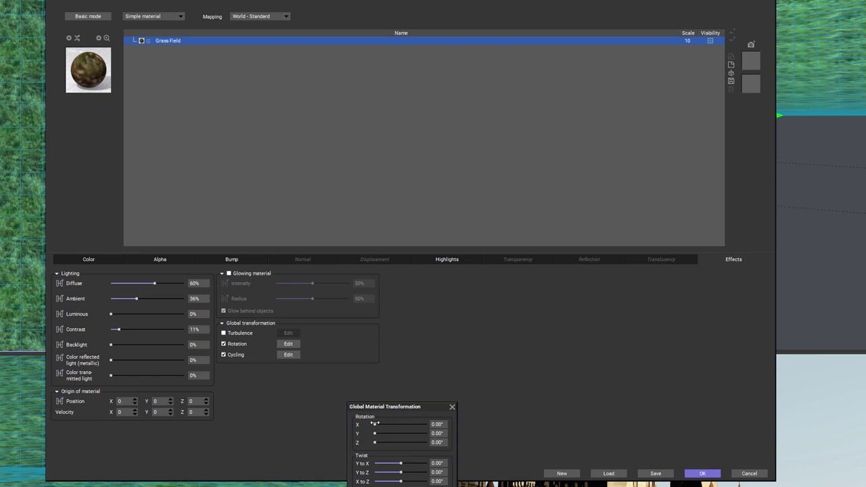
drag(375, 424, 382, 424)
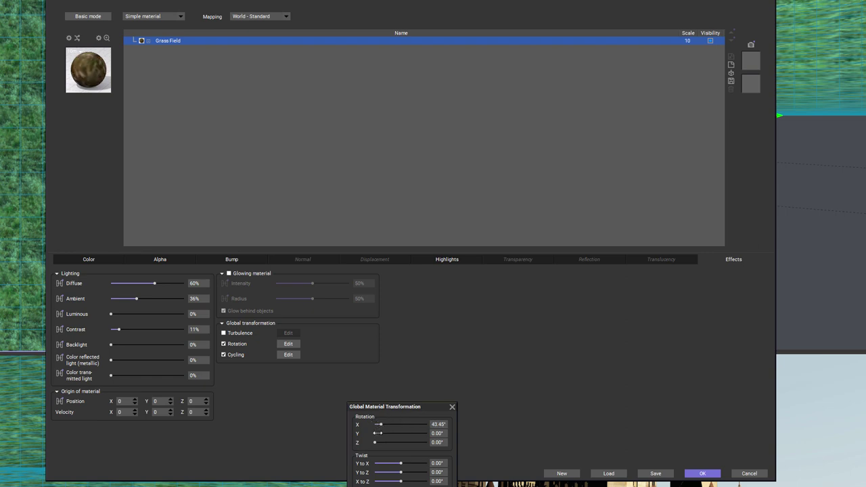
drag(379, 433, 391, 433)
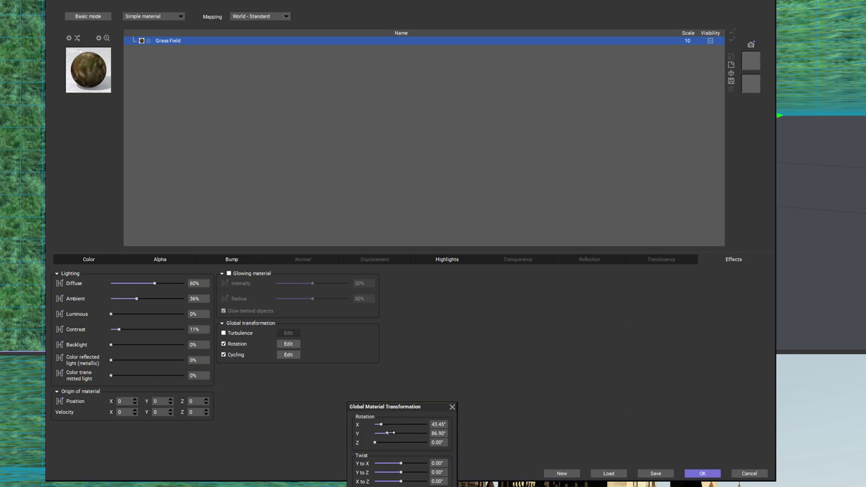
click(453, 408)
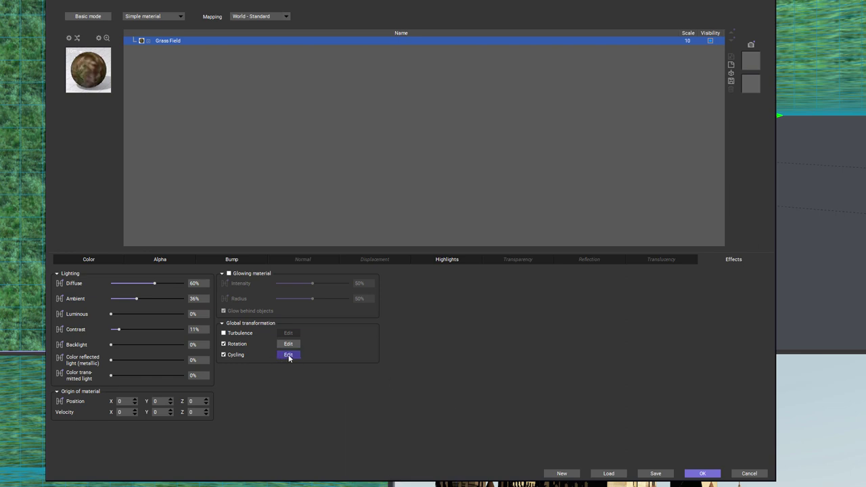
Go through the material's Cycling amount and scale settings and accept the material changes
click(288, 355)
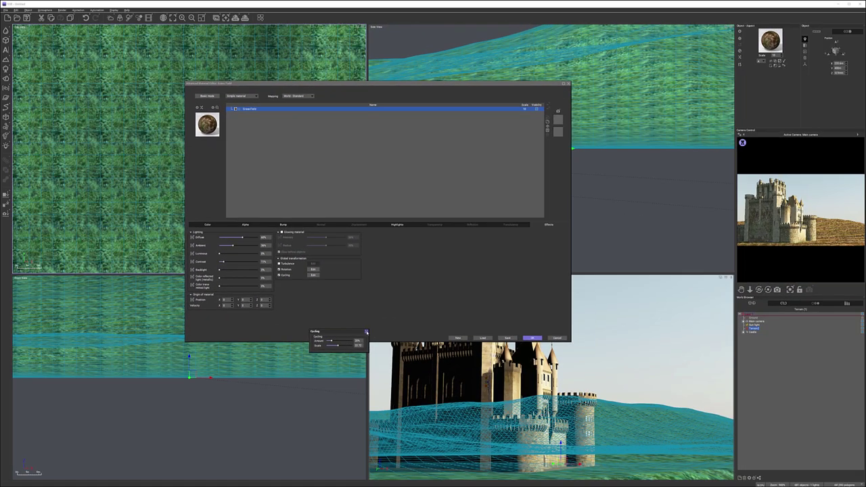
click(532, 338)
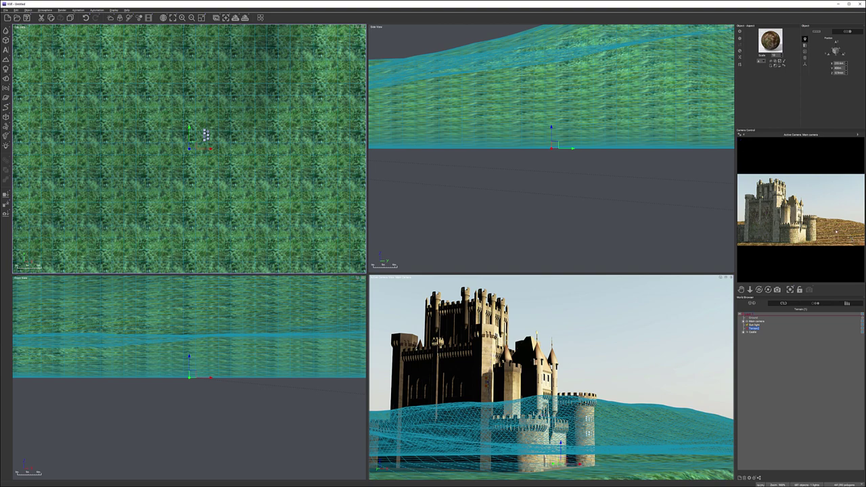
right_click(836, 234)
click(747, 91)
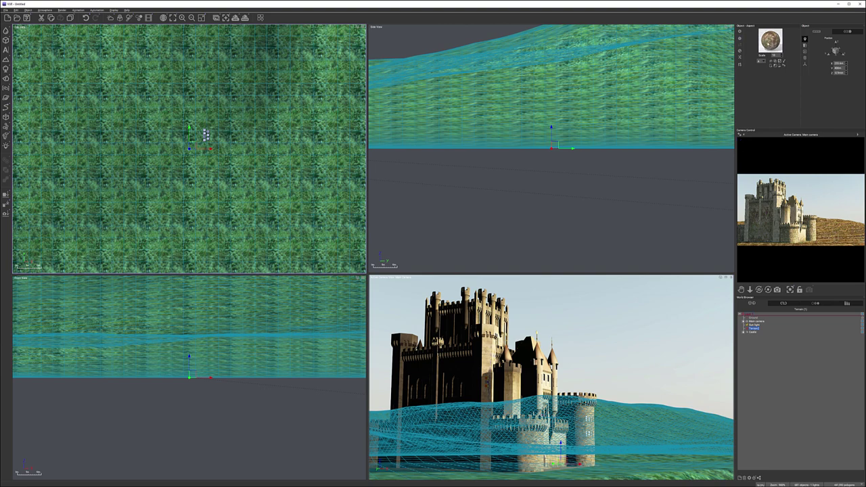
Reset the Grass Field material's Y rotation to 0° and render the scene to check the ground
double_click(770, 41)
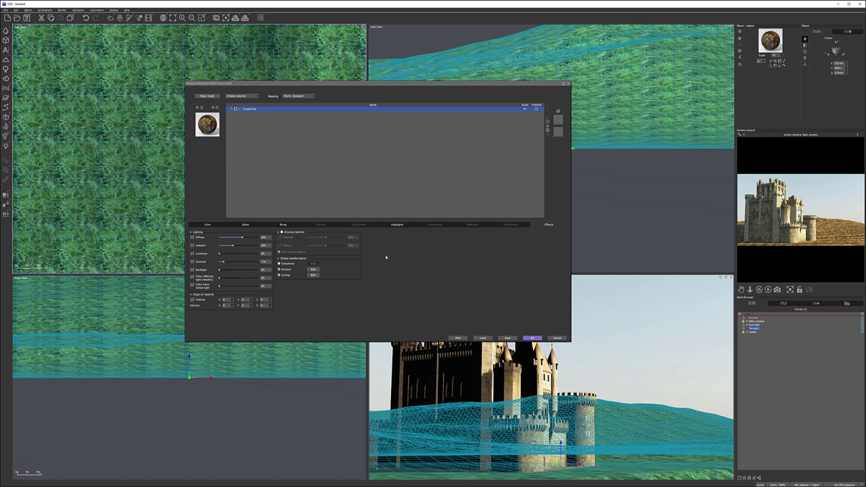
click(313, 269)
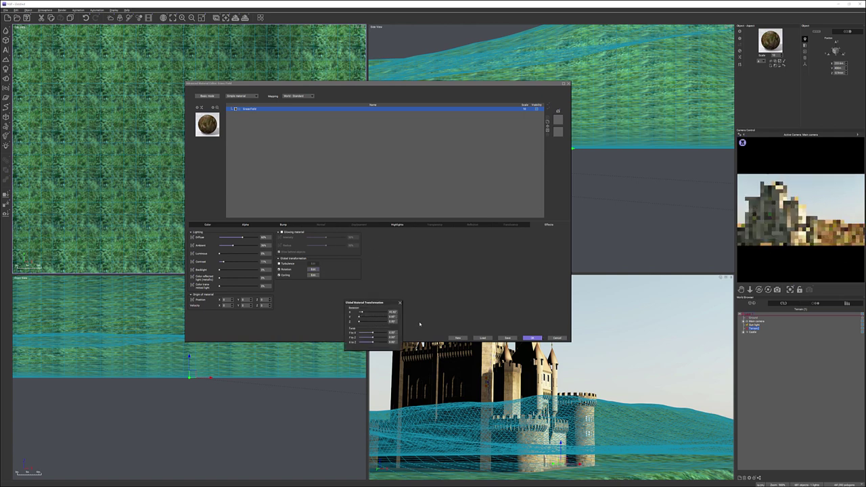
click(400, 303)
click(539, 338)
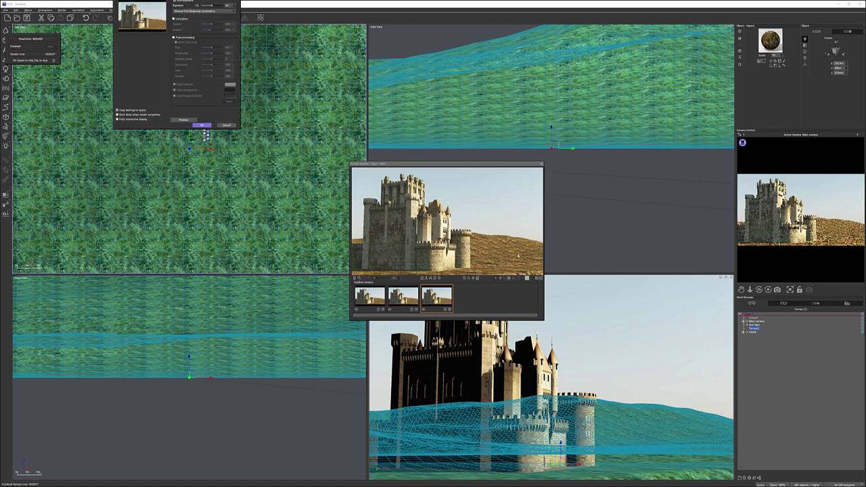
click(202, 125)
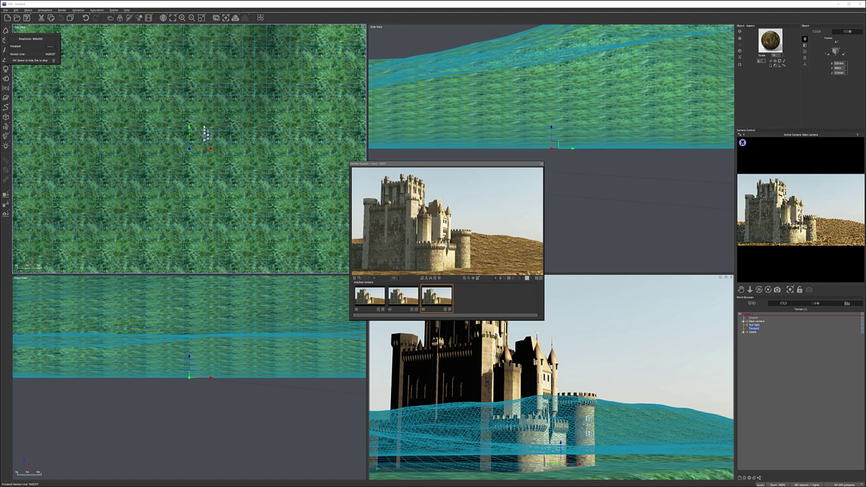
click(542, 163)
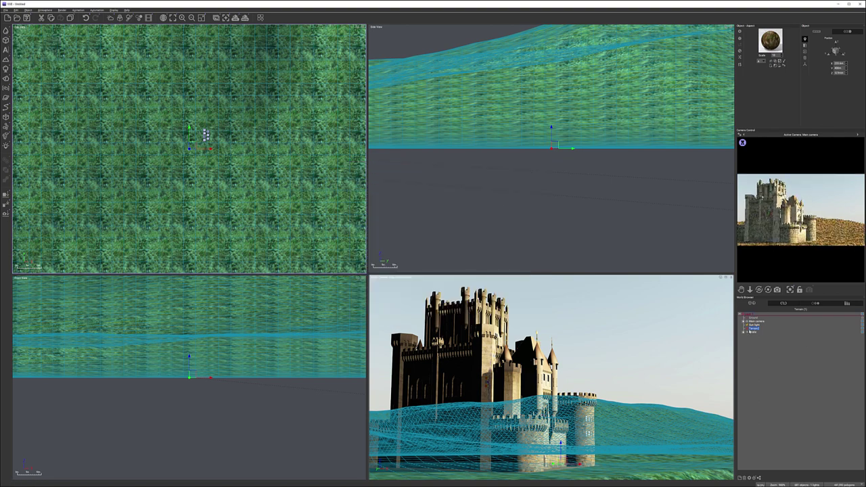
click(754, 328)
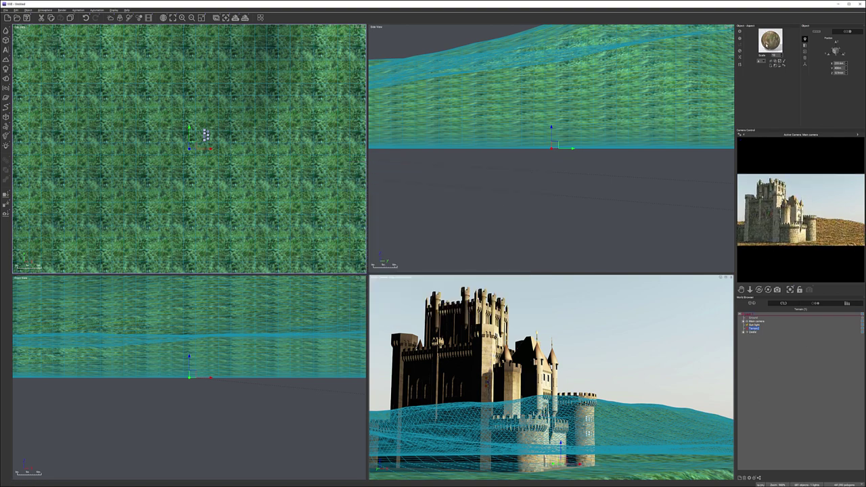
double_click(767, 44)
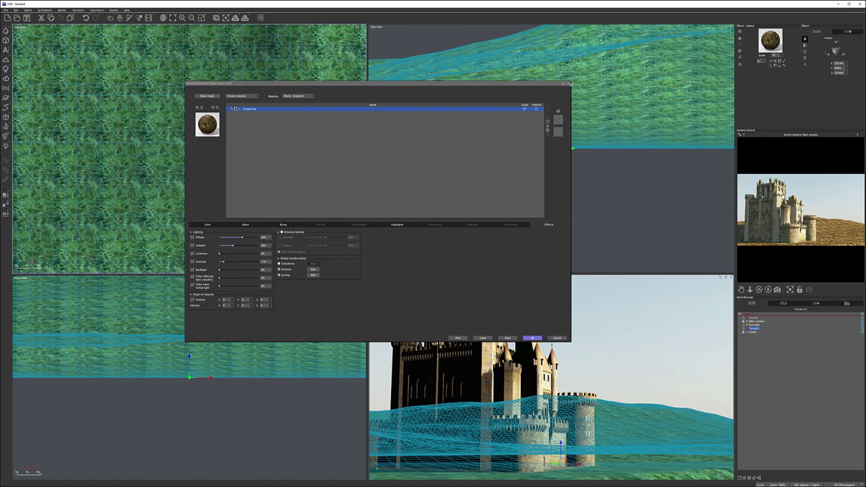
click(570, 83)
Add a new layer to the terrain's Grass Field material and make it an EcoSystem/Particles material
scroll(207, 136, down, 6)
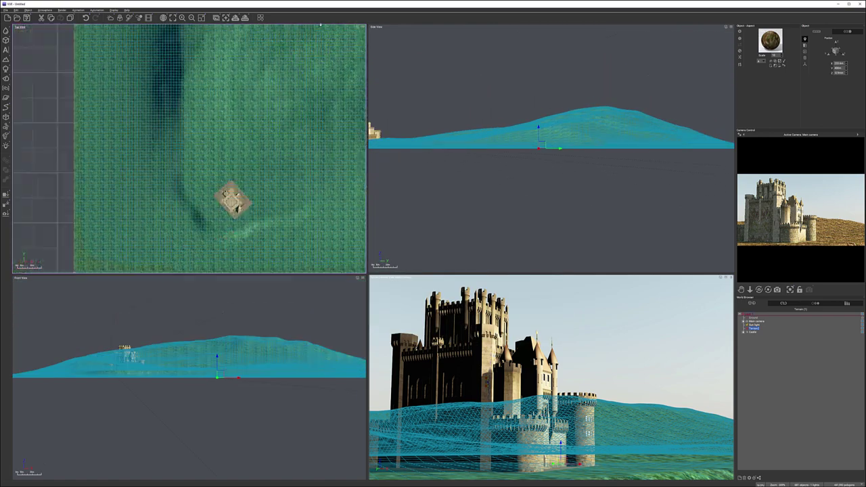
scroll(245, 164, up, 8)
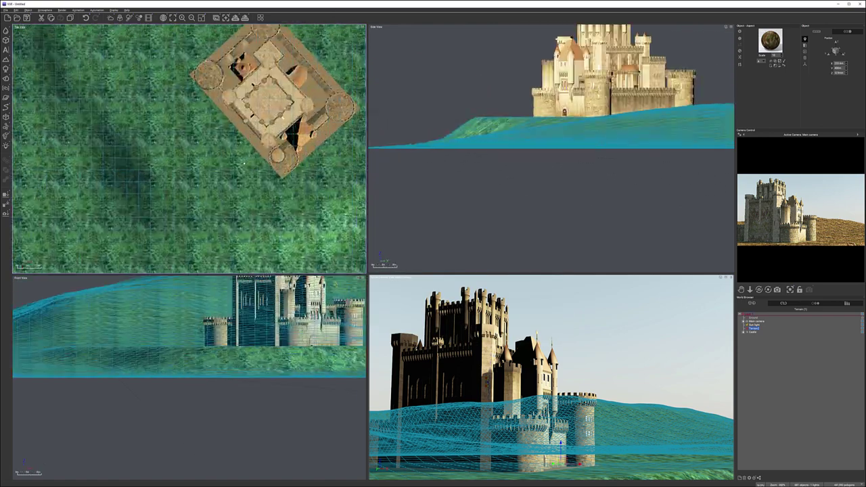
right_drag(245, 163, 160, 157)
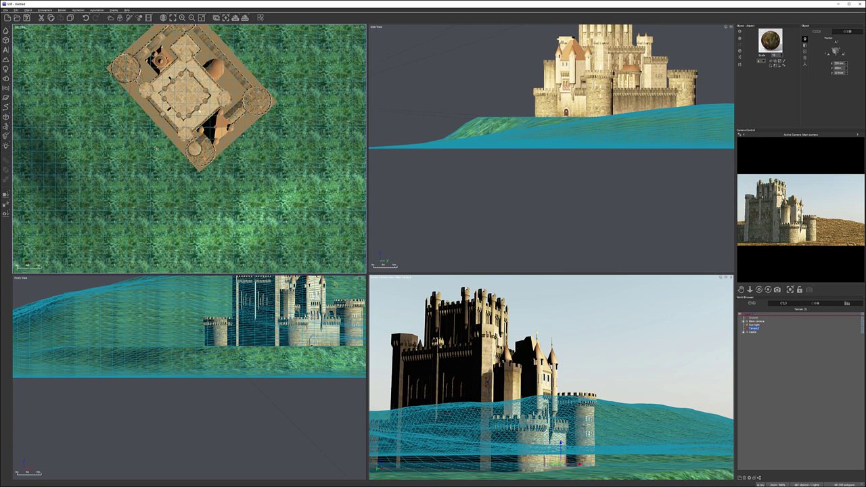
scroll(332, 136, down, 3)
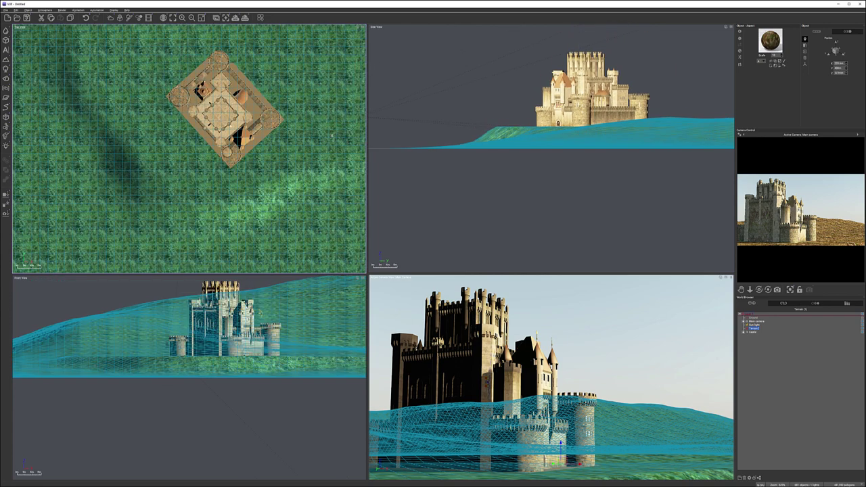
double_click(770, 40)
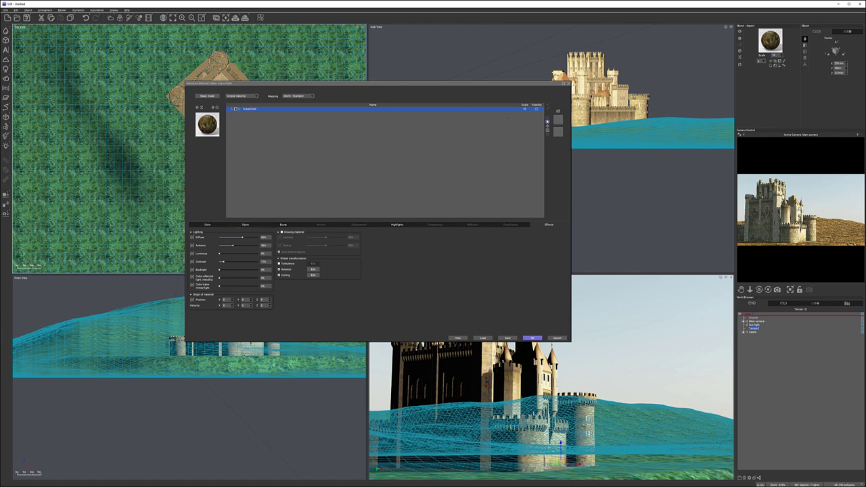
click(548, 121)
click(256, 96)
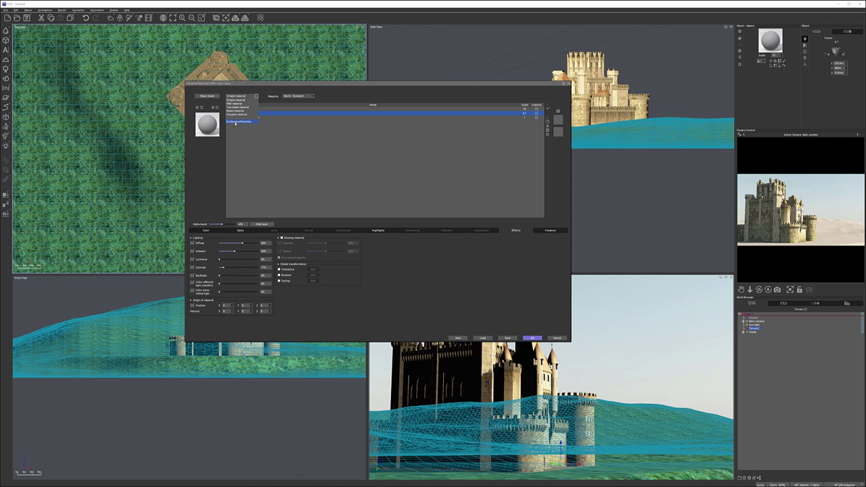
click(235, 122)
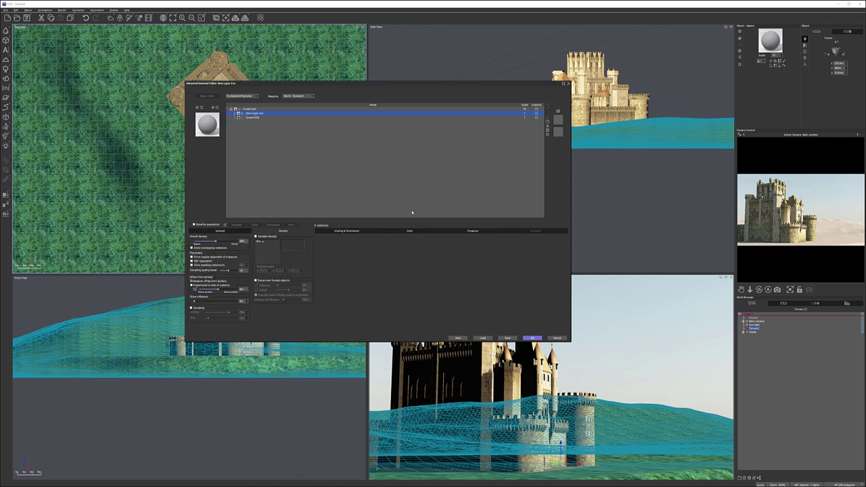
Add the rough Loch Ard Rock from the rock library to the new layer's EcoSystem population
click(277, 231)
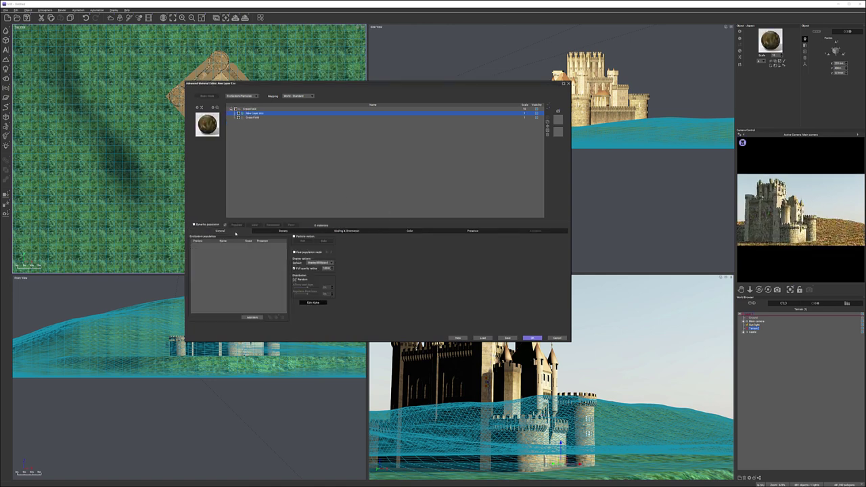
click(251, 318)
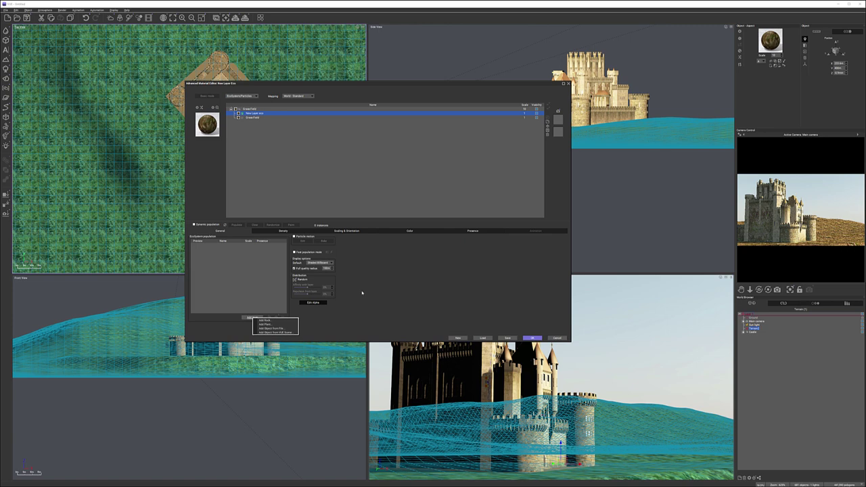
click(265, 321)
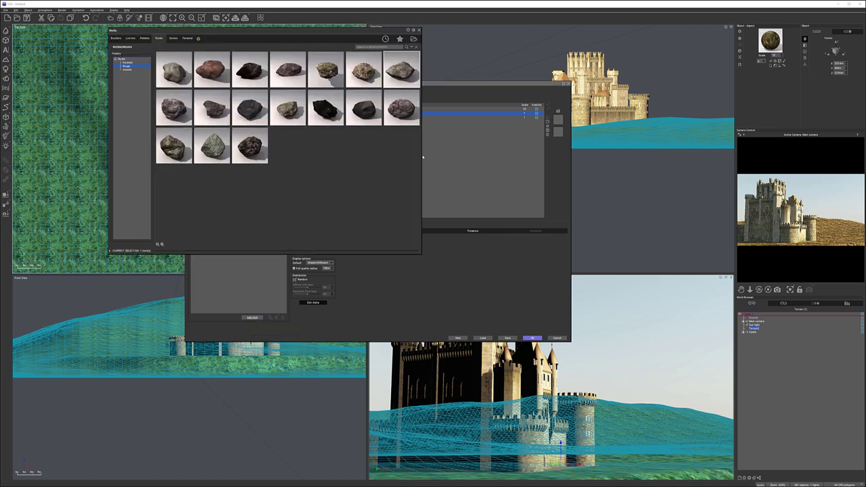
click(129, 69)
click(128, 62)
click(127, 66)
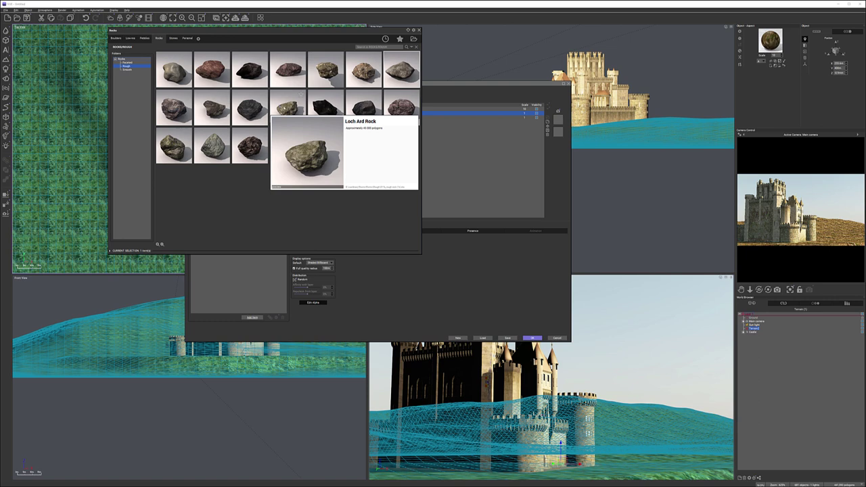
double_click(284, 108)
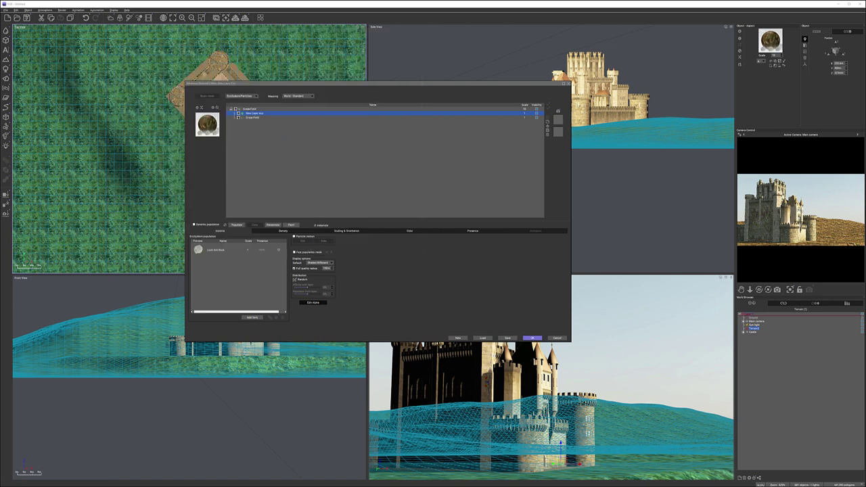
Add a second rough rock, the mossy cracked boulder, to the EcoSystem population
click(251, 318)
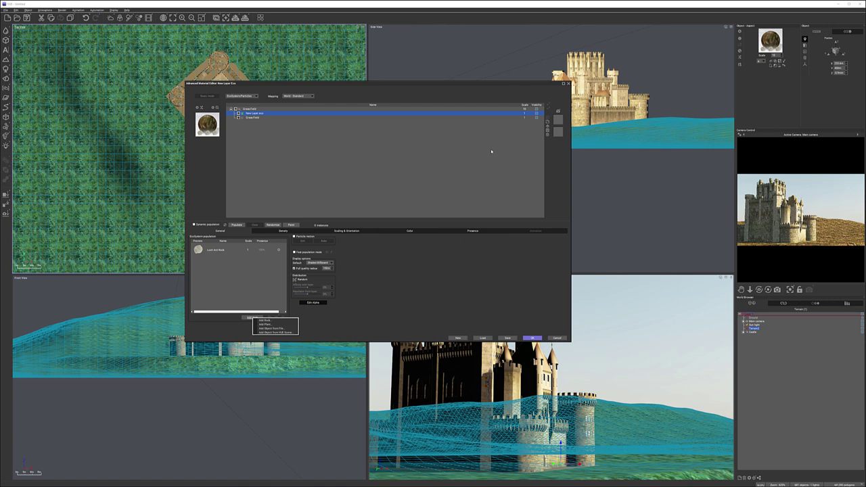
click(266, 320)
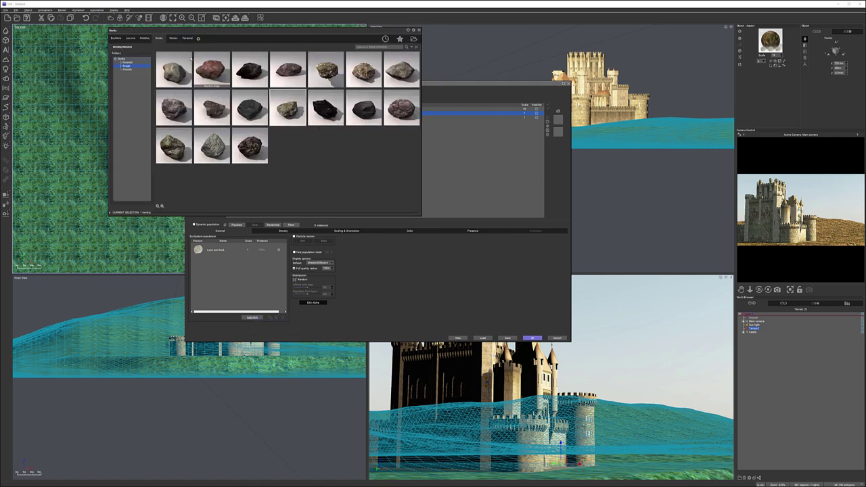
double_click(174, 146)
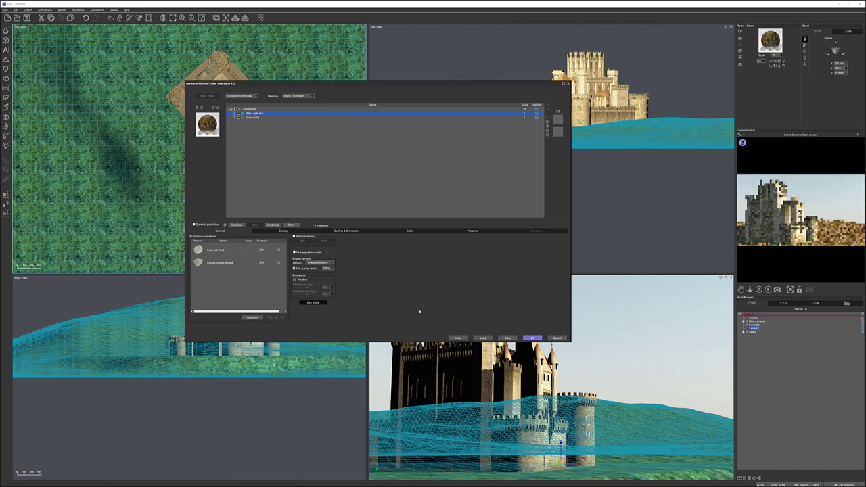
Open the EcoPainter for the rock layer with the castle's walls framed close up in the top view
drag(346, 84, 517, 73)
right_drag(191, 163, 217, 158)
scroll(217, 158, up, 6)
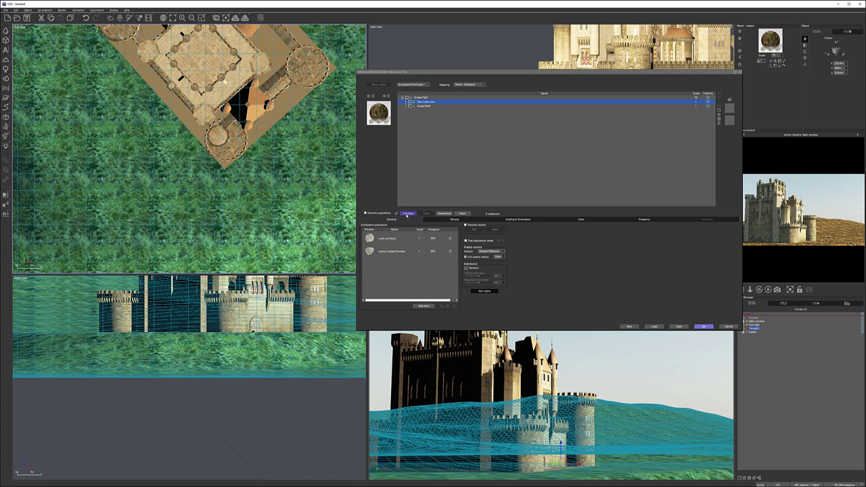
click(463, 214)
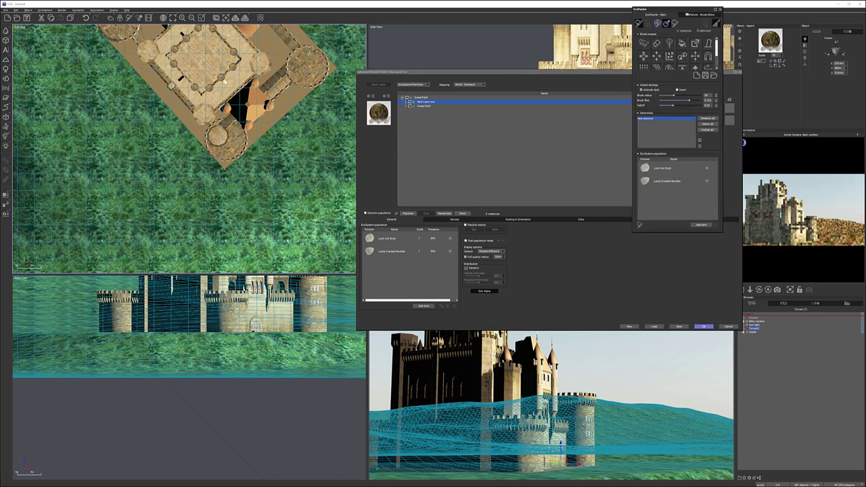
drag(677, 9, 496, 41)
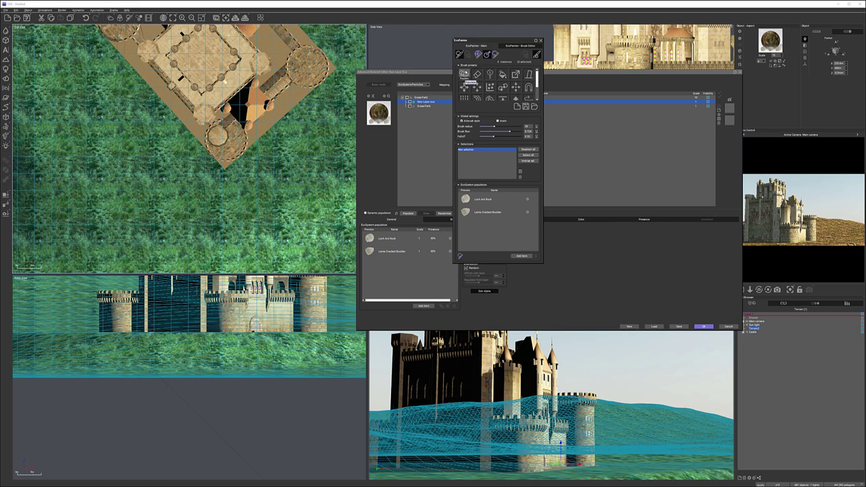
Choose the first brush preset, disable its density limit and paint rocks along the castle's lower-left wall in the top view
click(465, 74)
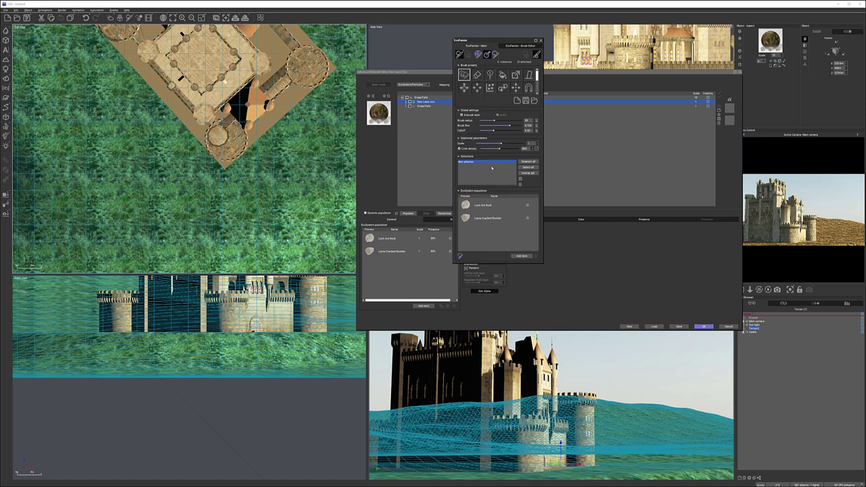
click(461, 148)
mouse_move(178, 133)
mouse_down()
mouse_move(194, 138)
mouse_move(199, 152)
mouse_up()
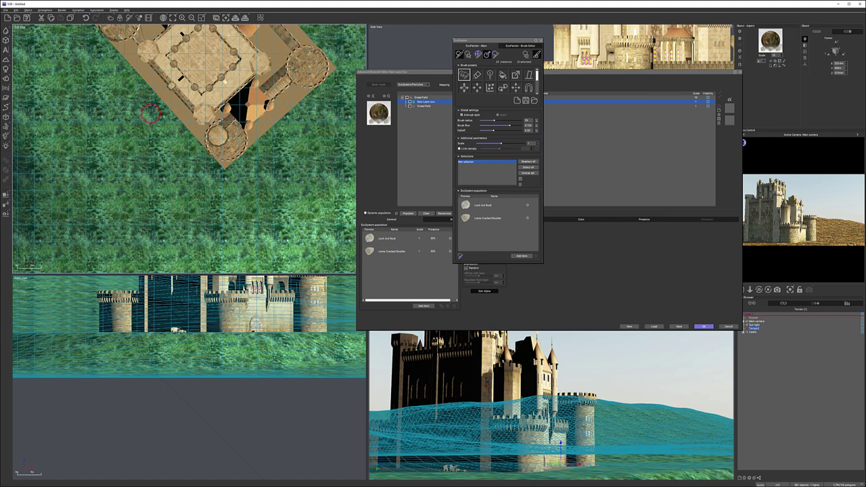
mouse_move(151, 113)
mouse_down()
mouse_move(173, 115)
mouse_move(198, 160)
mouse_move(189, 167)
mouse_move(164, 148)
mouse_move(189, 149)
mouse_up()
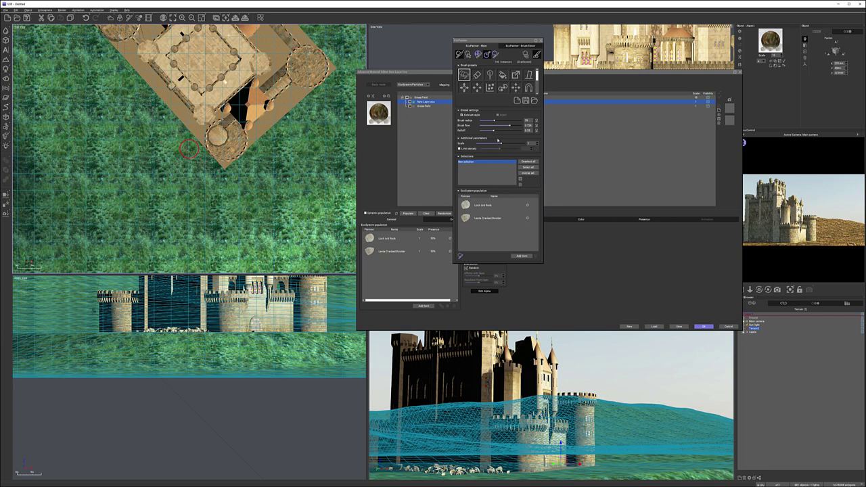
Enlarge the brush radius and paint rocks along the castle's lower-right side in the top view
drag(495, 120, 503, 121)
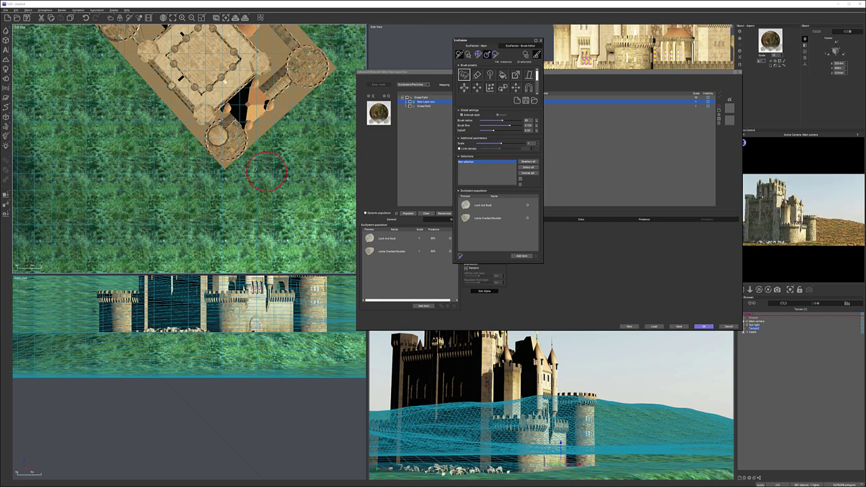
mouse_move(254, 167)
mouse_down()
mouse_move(339, 100)
mouse_move(336, 131)
mouse_up()
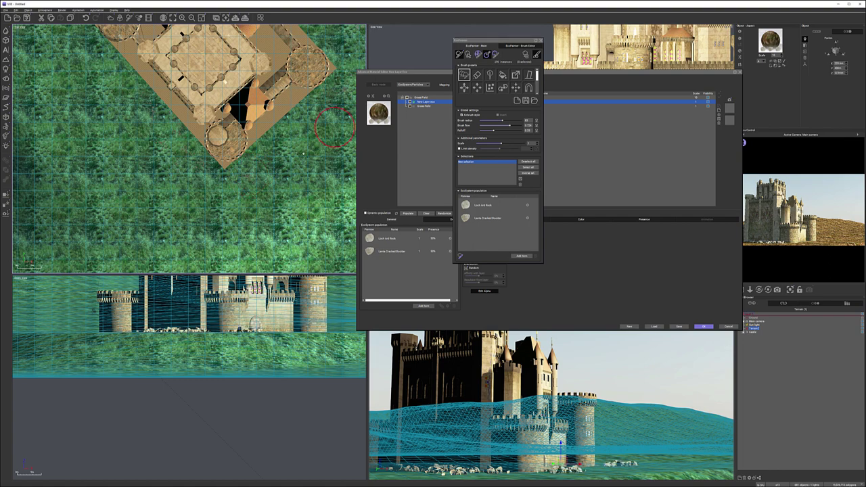
right_drag(337, 130, 276, 170)
drag(282, 99, 323, 140)
drag(262, 158, 264, 140)
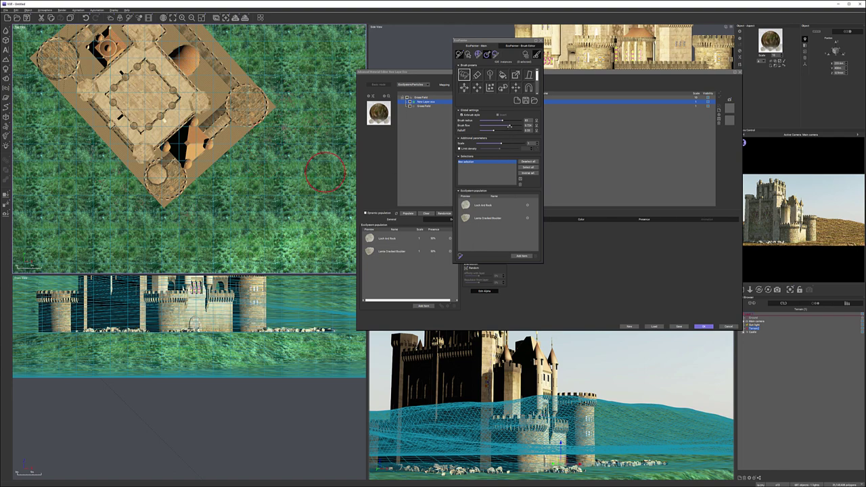
Lower the brush flow and scatter sparser rocks farther out on both lower sides of the castle
drag(509, 126, 484, 126)
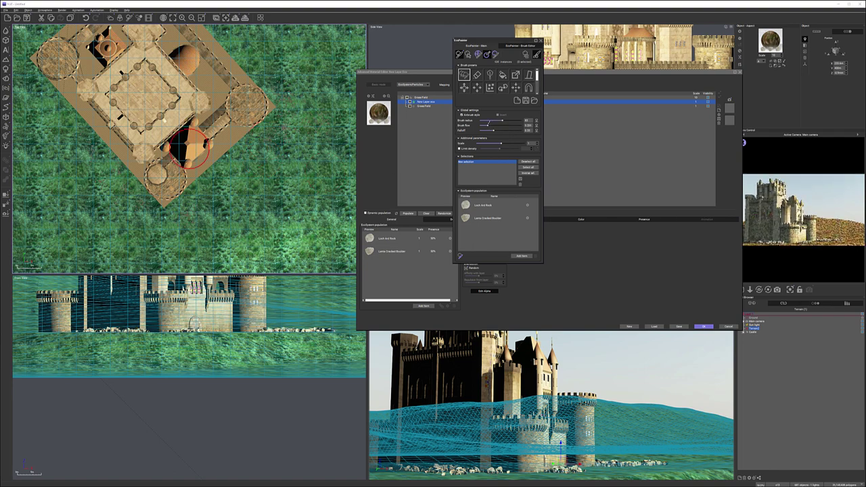
mouse_move(353, 173)
mouse_down()
mouse_move(295, 173)
mouse_move(274, 207)
mouse_up()
right_drag(274, 207, 329, 148)
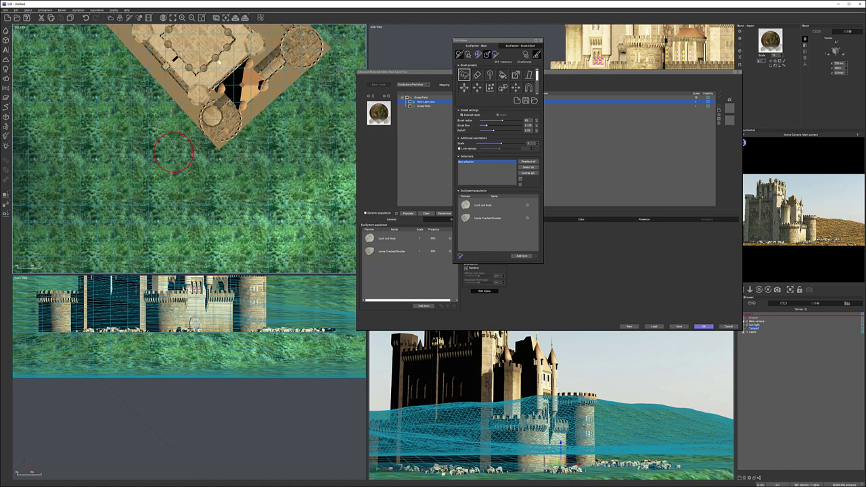
mouse_move(173, 150)
mouse_down()
mouse_move(157, 136)
mouse_move(135, 151)
mouse_move(164, 164)
mouse_move(161, 193)
mouse_move(135, 196)
mouse_move(145, 224)
mouse_move(111, 183)
mouse_move(111, 156)
mouse_up()
mouse_move(161, 130)
mouse_down()
mouse_move(184, 154)
mouse_move(207, 151)
mouse_move(133, 114)
mouse_move(131, 101)
mouse_up()
Undo the last two painting actions
right_drag(185, 96, 134, 182)
key(ctrl+z)
key(ctrl+z)
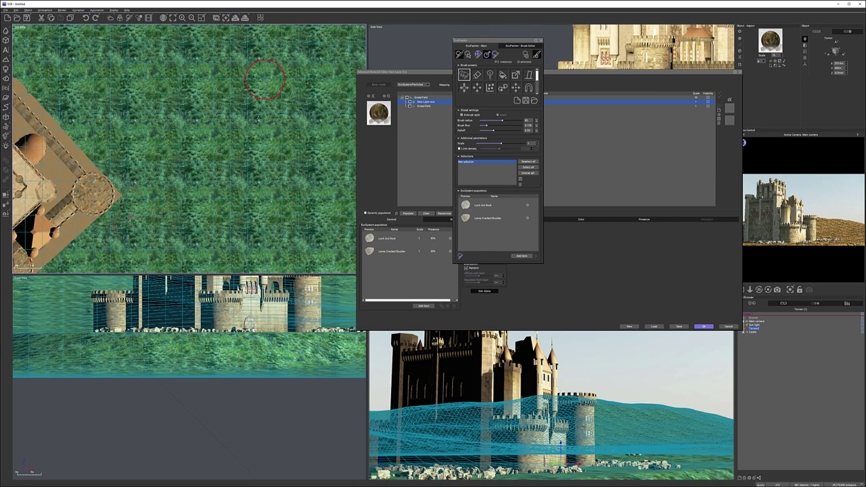
Scatter rocks over the wider hillside east of the castle and across the ground below it in the top view
scroll(265, 79, down, 5)
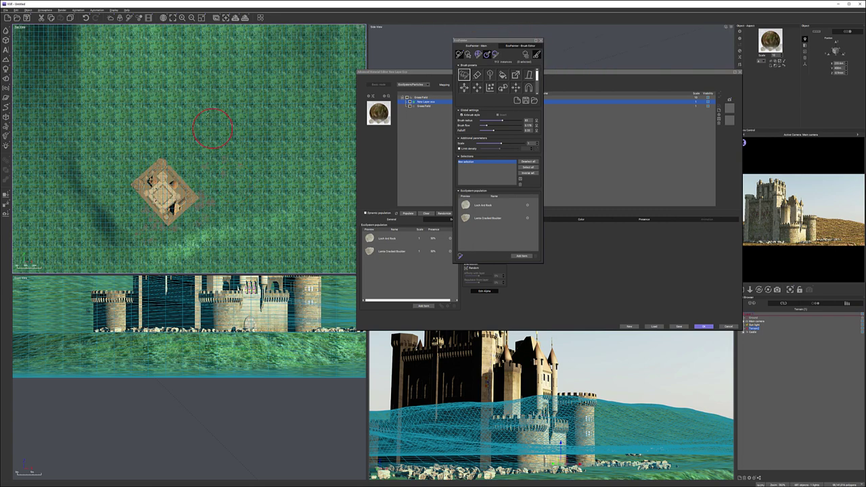
mouse_move(264, 141)
mouse_down()
mouse_move(289, 155)
mouse_move(242, 174)
mouse_move(251, 199)
mouse_move(269, 201)
mouse_move(217, 181)
mouse_move(285, 244)
mouse_move(248, 228)
mouse_move(224, 231)
mouse_move(255, 224)
mouse_up()
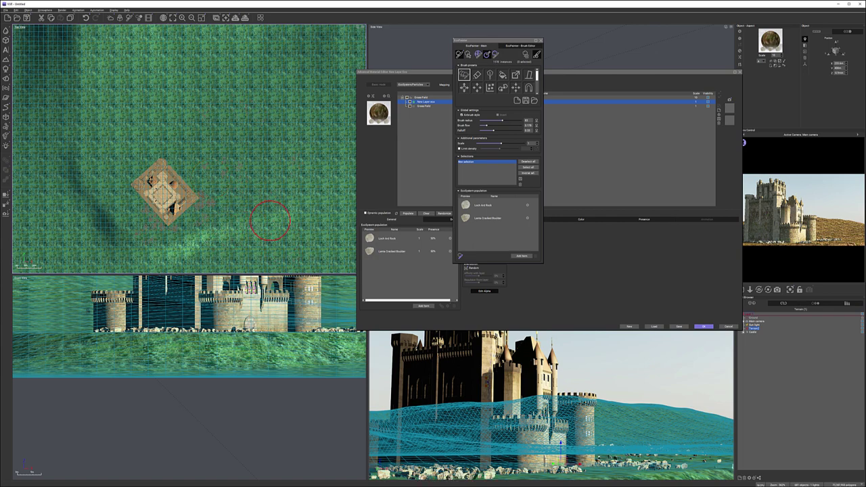
right_drag(274, 229, 296, 185)
mouse_move(237, 183)
mouse_down()
mouse_move(243, 173)
mouse_move(179, 188)
mouse_up()
Paint additional rocks on the slope just beyond the castle's lowest corner tower in the top view
scroll(179, 189, up, 6)
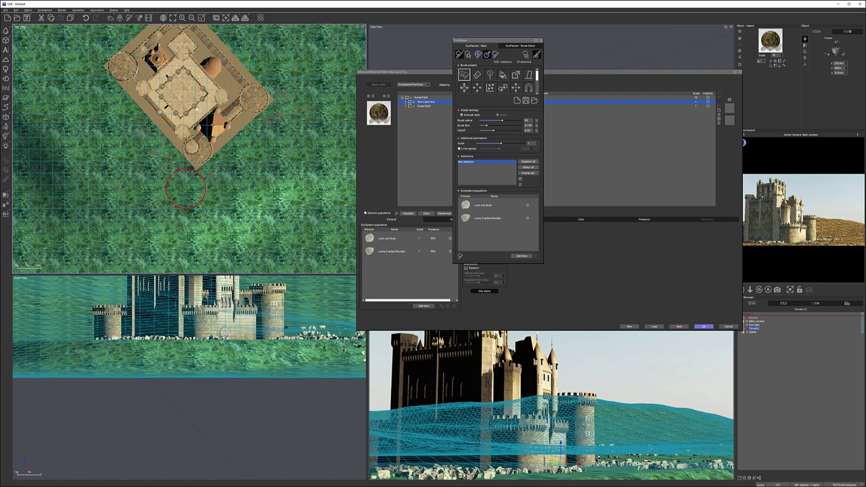
right_drag(320, 227, 231, 162)
mouse_move(232, 162)
mouse_down()
mouse_move(230, 154)
mouse_move(201, 165)
mouse_move(218, 210)
mouse_move(230, 157)
mouse_move(211, 159)
mouse_move(223, 175)
mouse_move(189, 149)
mouse_up()
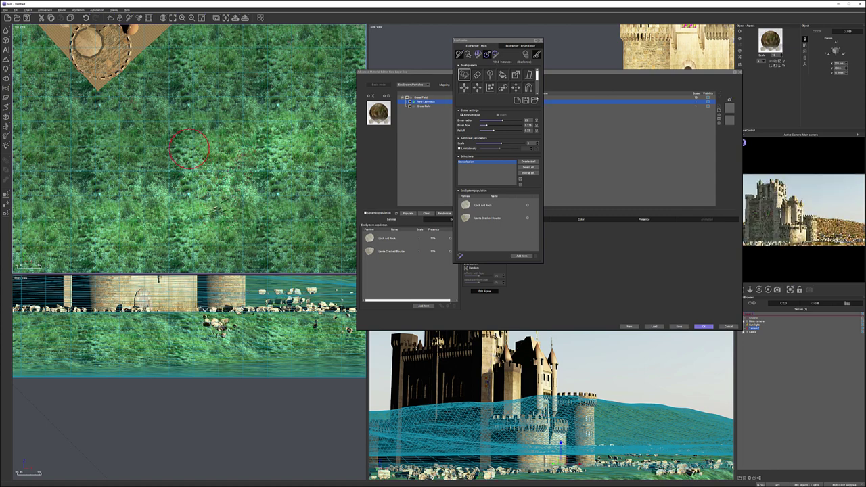
Finish painting, accept the material changes and render the scene to check the scattered rocks
click(542, 41)
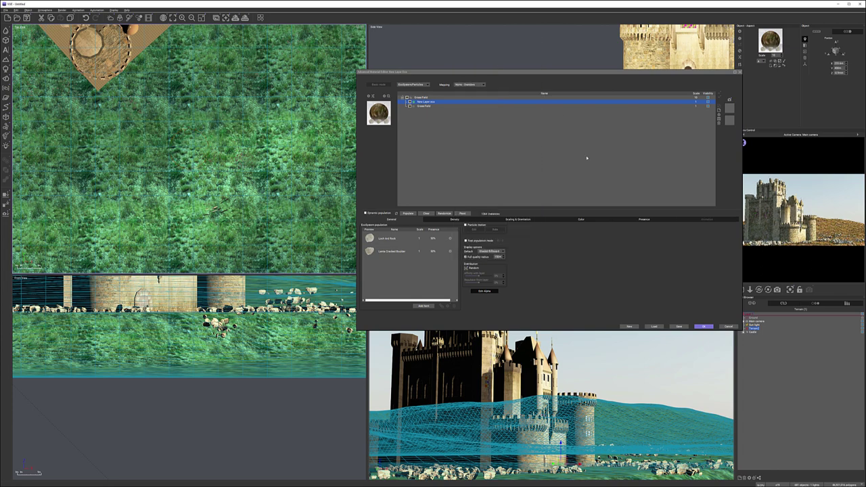
click(704, 327)
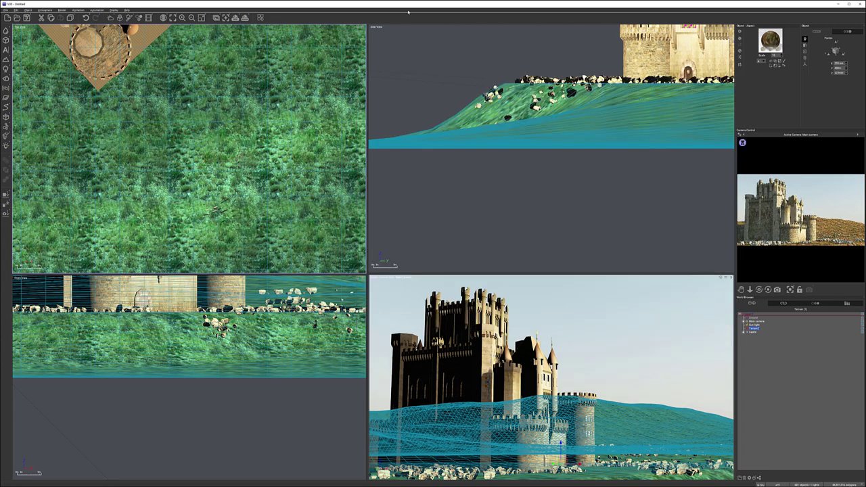
click(257, 18)
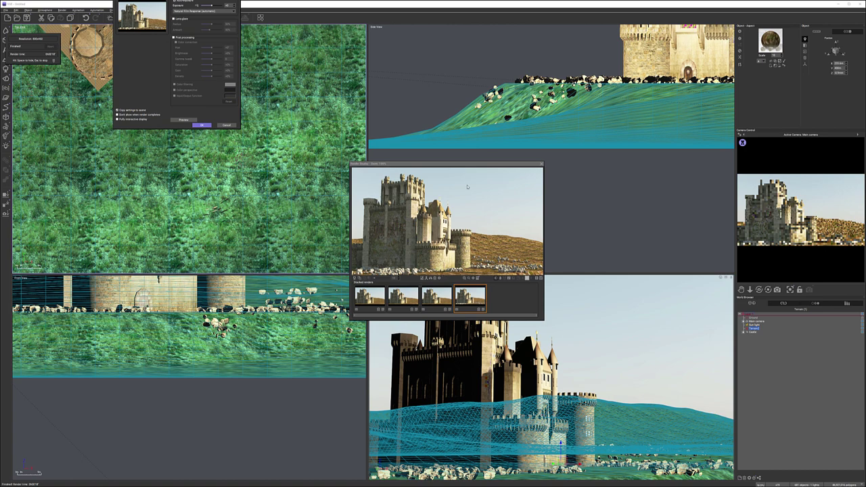
click(541, 164)
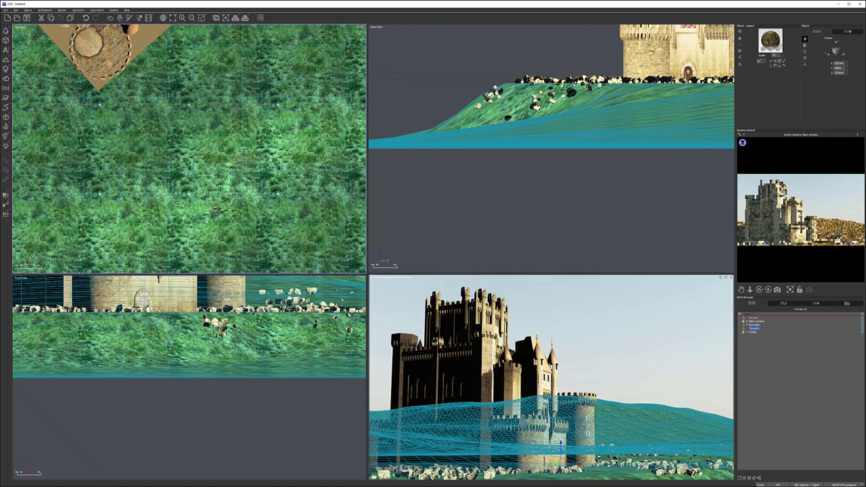
Open the terrain's material and rename its rock EcoSystem layer to rocks
right_drag(195, 80, 263, 158)
scroll(263, 158, down, 1)
scroll(287, 150, down, 6)
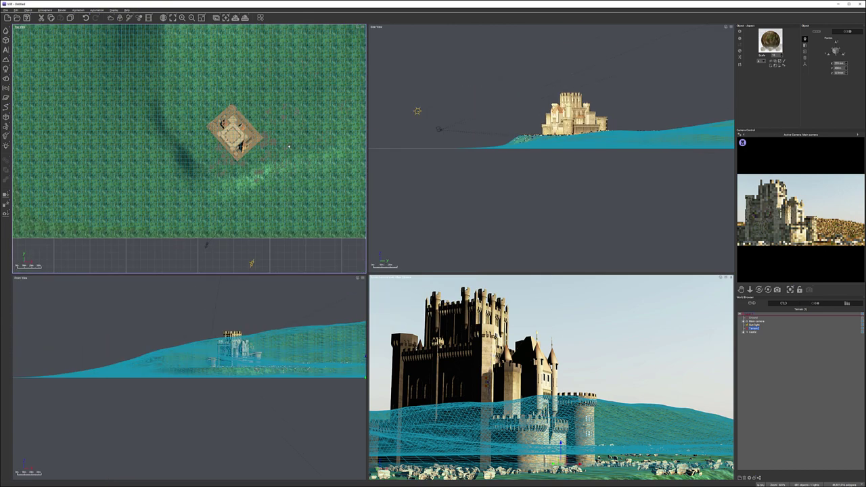
double_click(771, 40)
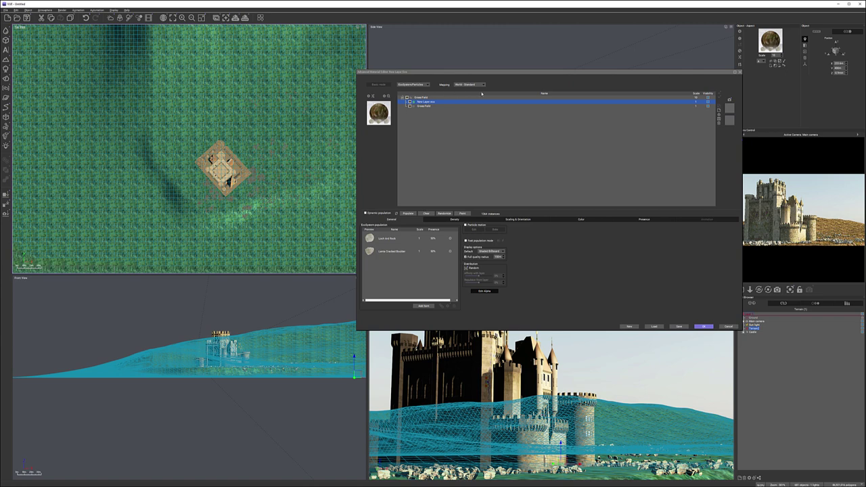
double_click(433, 100)
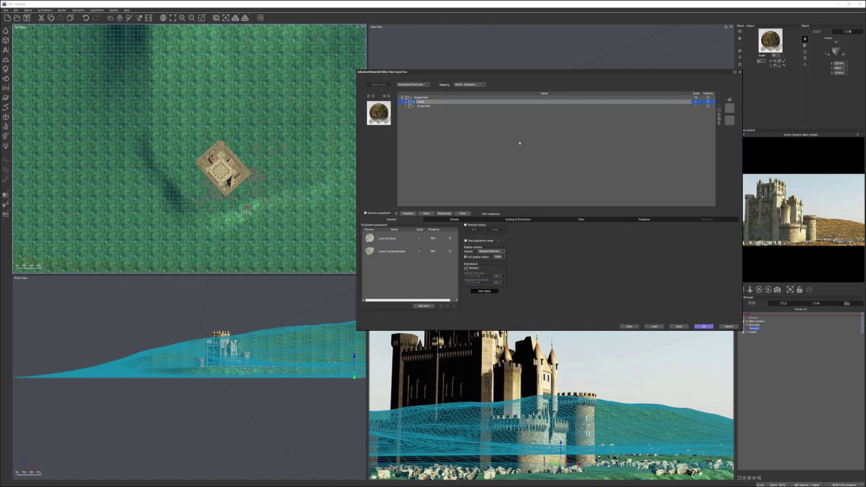
key(Return)
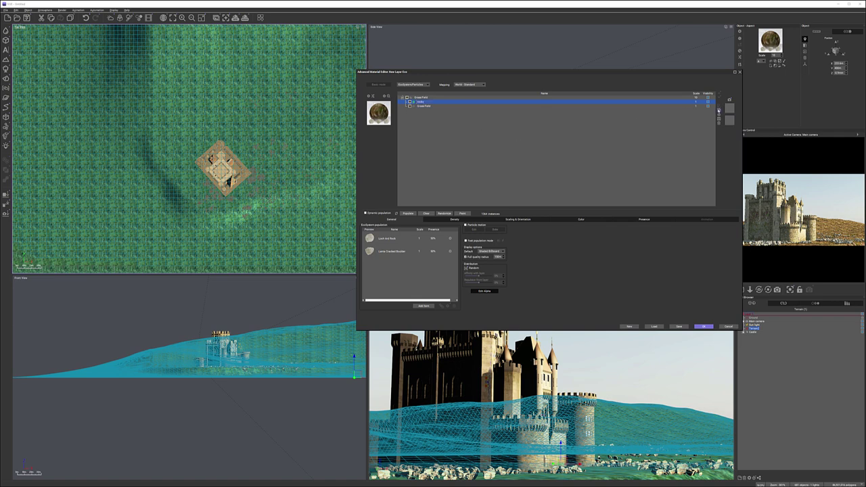
Add a material layer above the rocks layer, make it an EcoSystem layer and name it trees
click(719, 111)
click(427, 85)
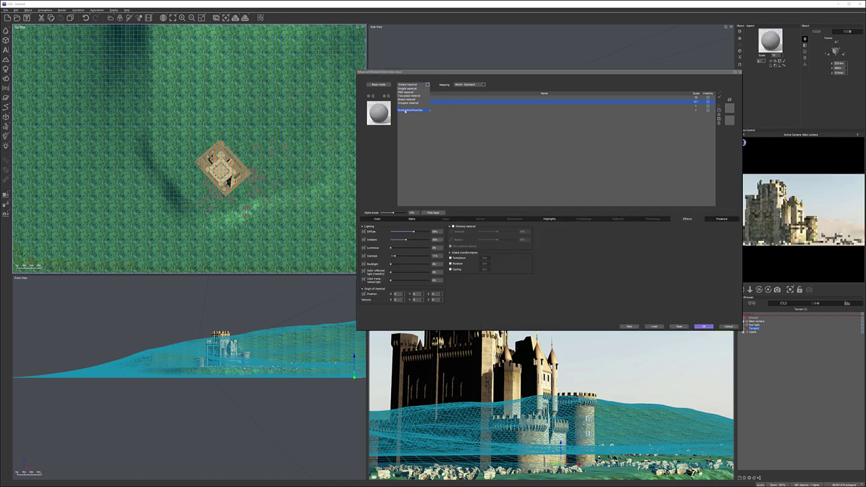
click(406, 111)
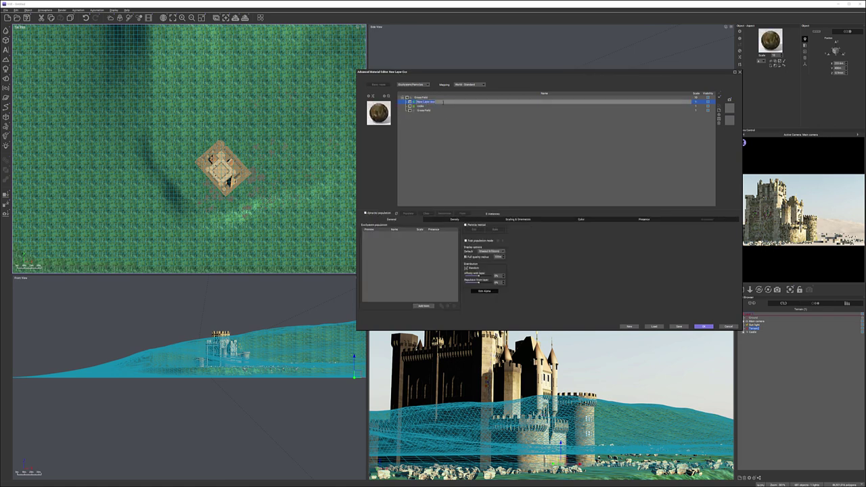
text(trees)
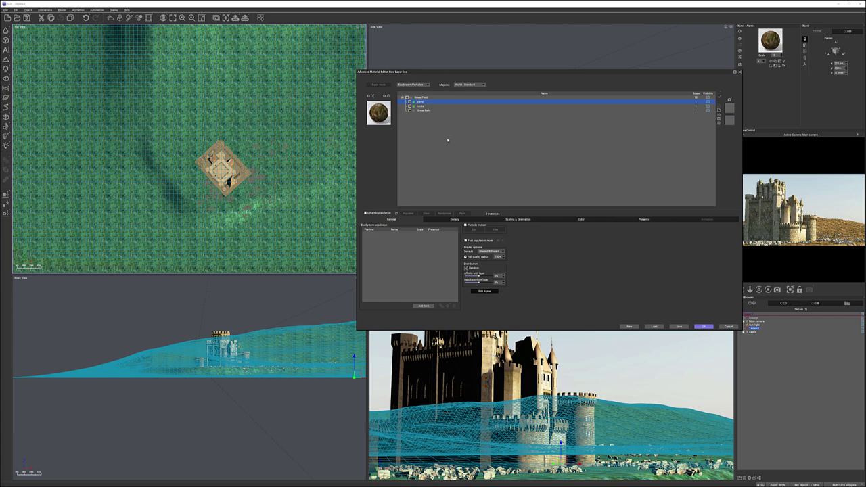
Add the White Fir (Mature) (HD) and HD Lime Tree plants to the trees layer's EcoSystem population
click(423, 307)
click(447, 313)
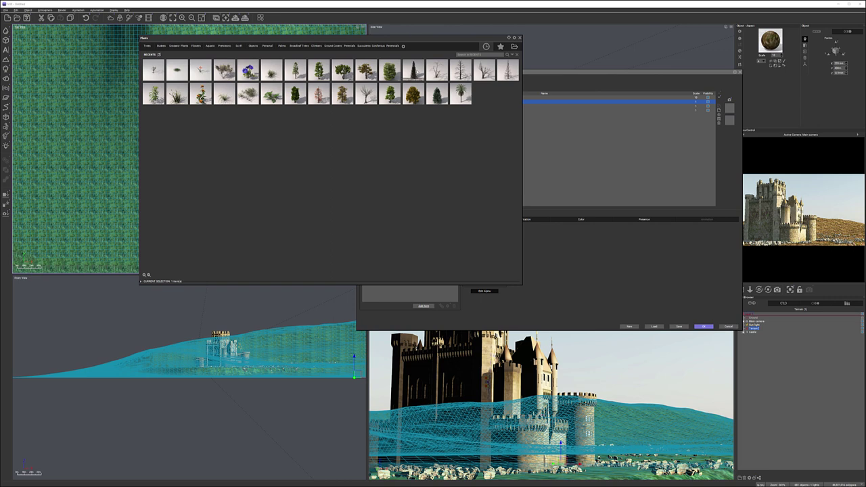
double_click(413, 69)
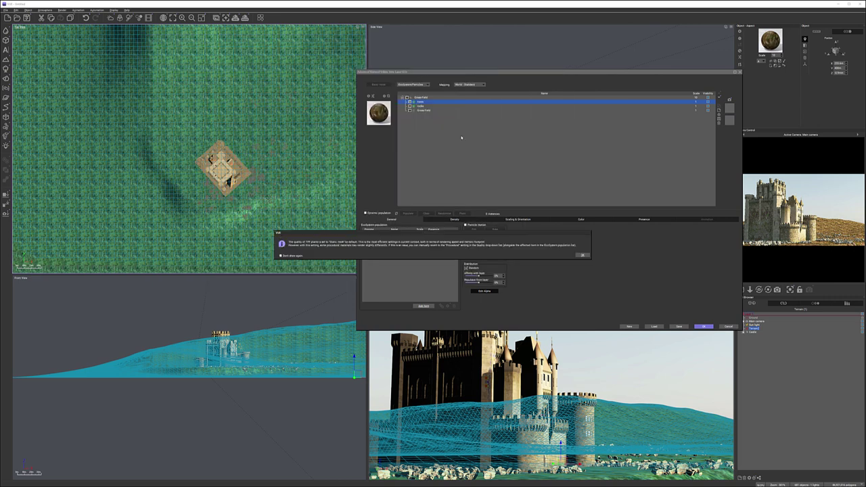
click(583, 255)
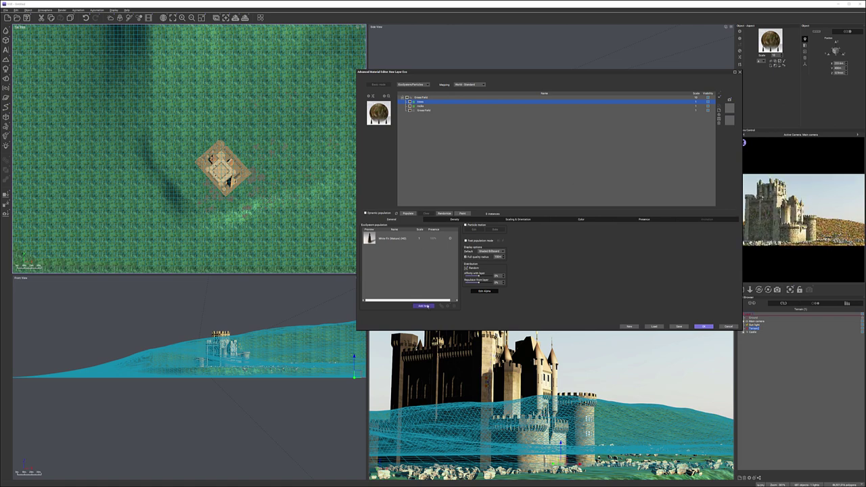
click(424, 306)
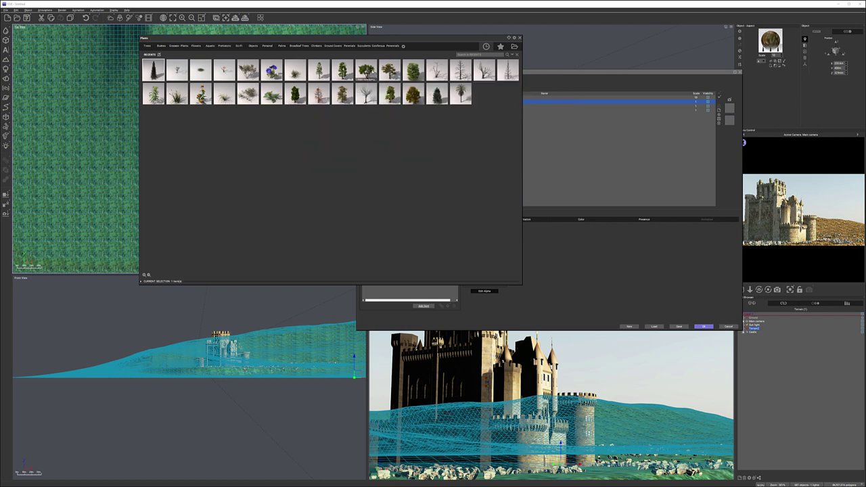
mouse_move(160, 62)
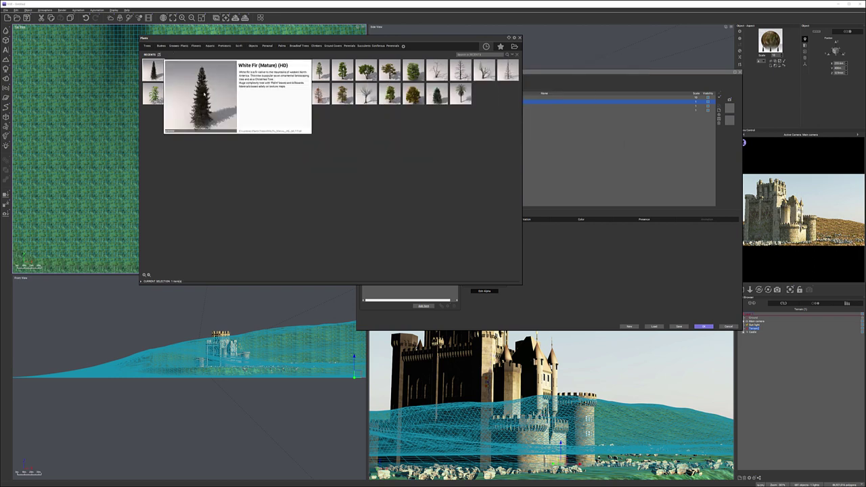
click(153, 46)
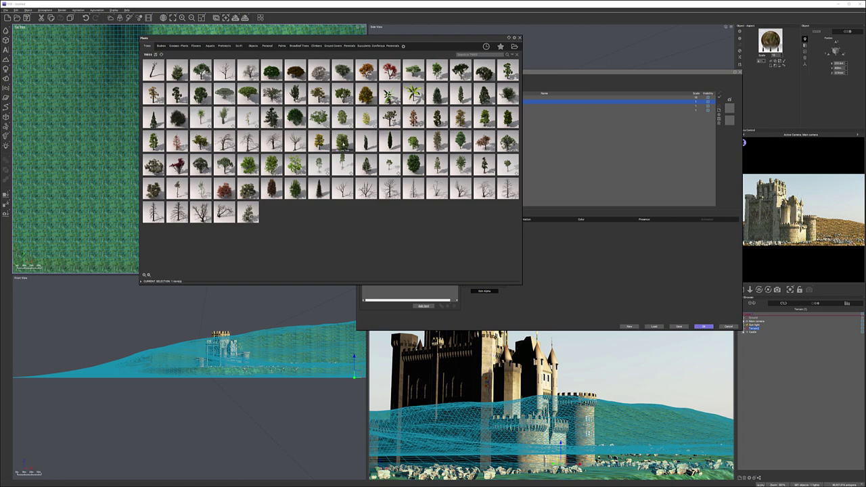
double_click(343, 142)
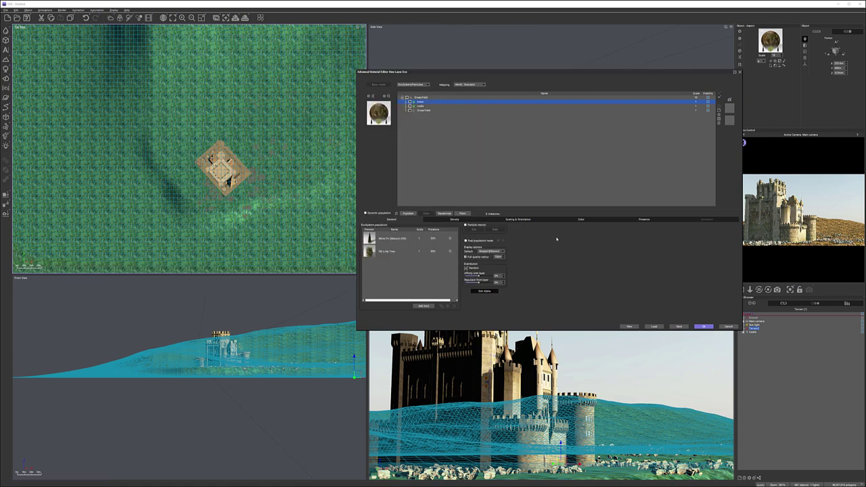
Add Scots Pine and Alder - Autumn to the trees population and open the EcoPainter
click(423, 306)
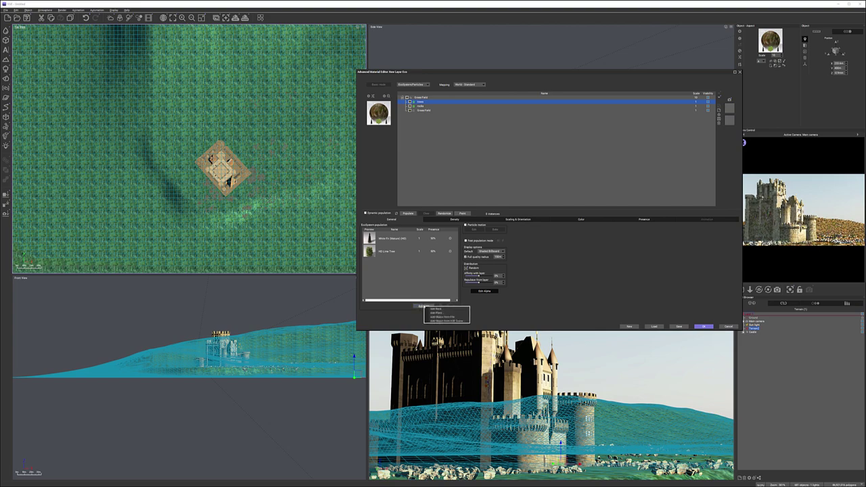
click(436, 313)
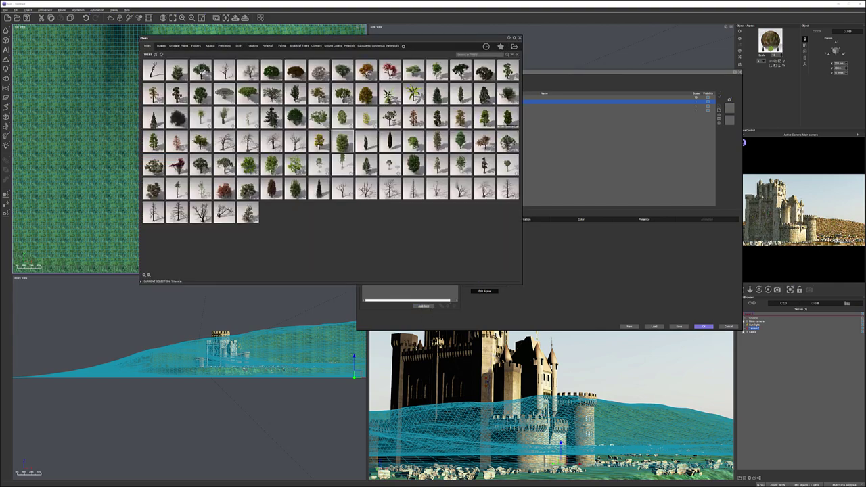
double_click(437, 166)
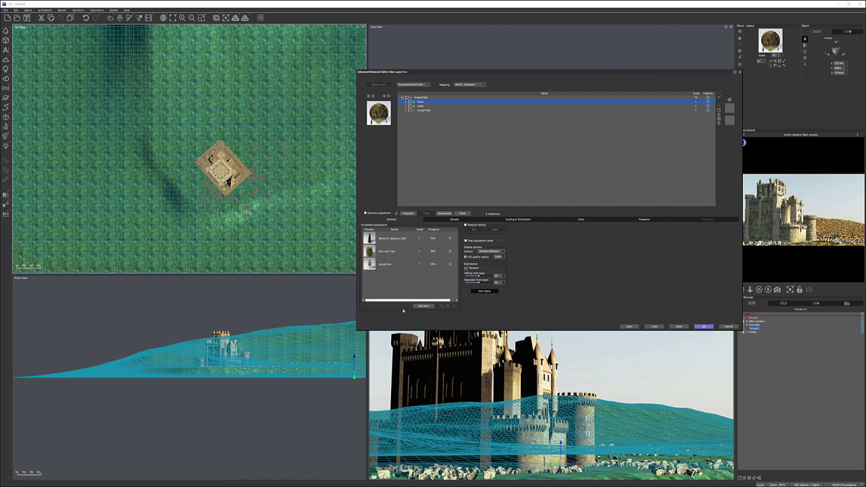
click(423, 306)
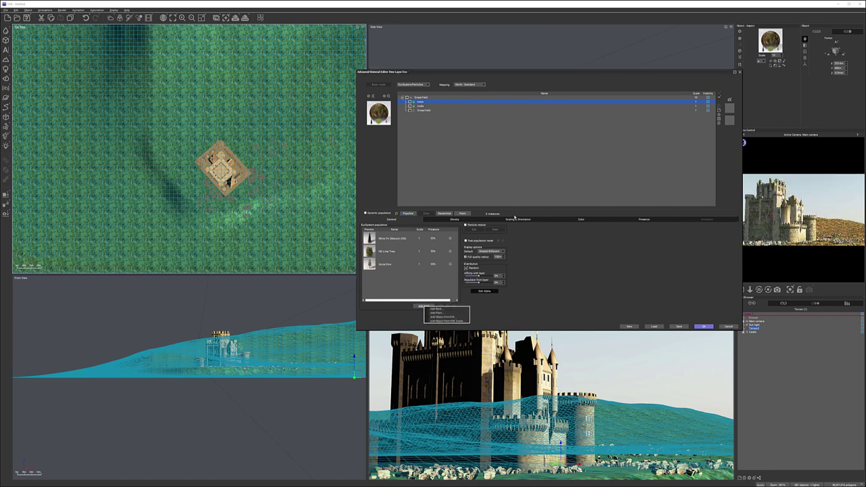
click(440, 313)
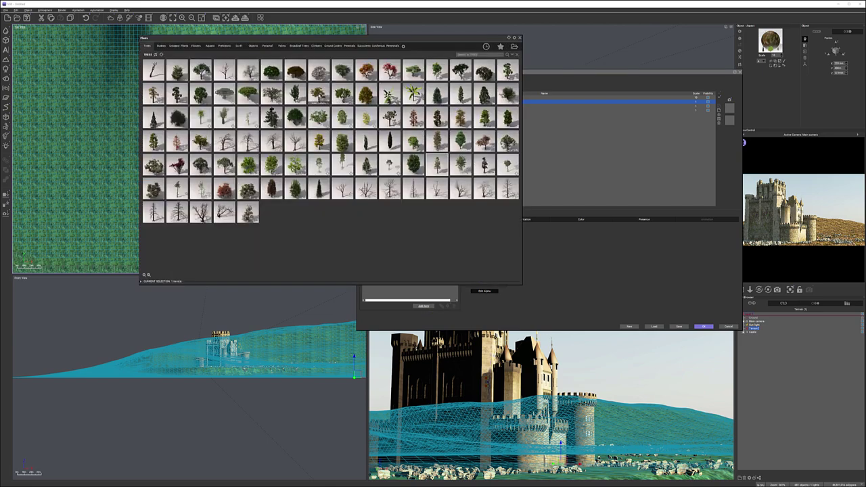
double_click(318, 95)
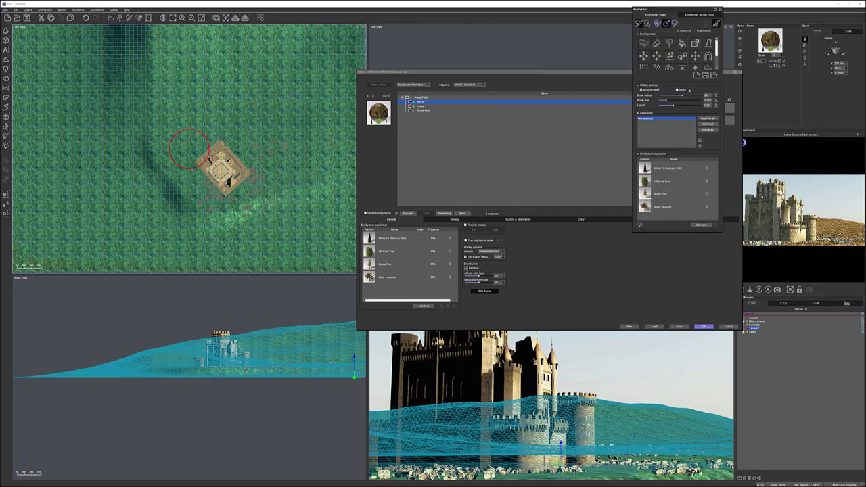
Paint trees with the basic brush on the ground north and northeast of the castle in the top view
click(644, 42)
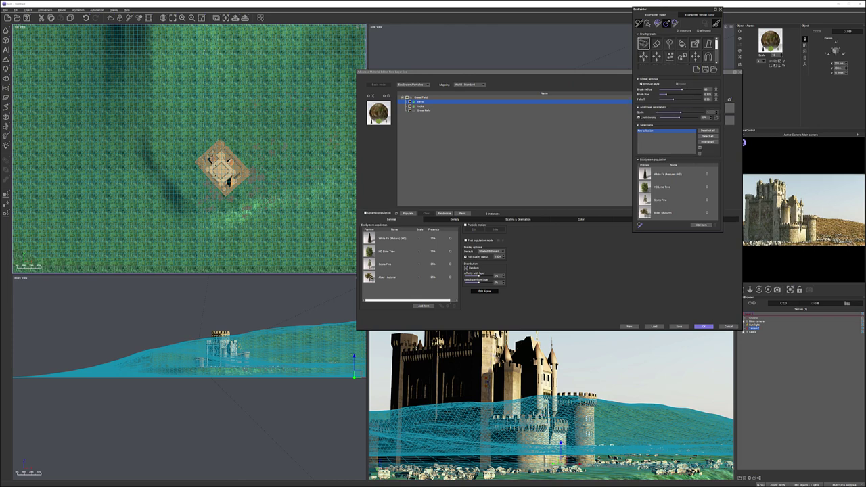
mouse_move(183, 80)
mouse_down()
mouse_move(226, 88)
mouse_move(218, 89)
mouse_up()
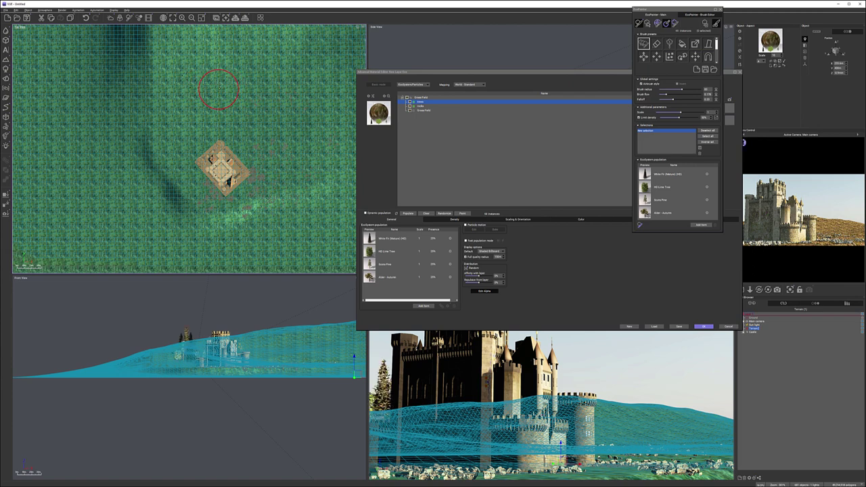
click(206, 76)
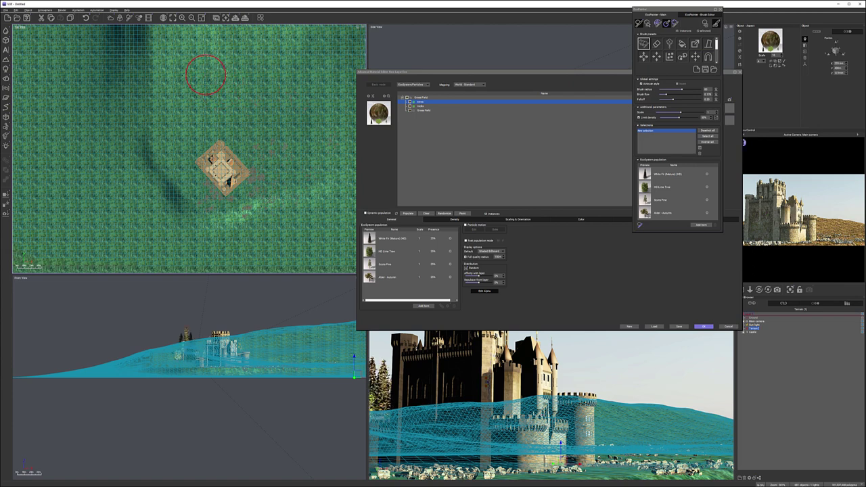
right_drag(231, 77, 218, 124)
mouse_move(215, 73)
mouse_down()
mouse_move(208, 71)
mouse_move(254, 71)
mouse_move(271, 82)
mouse_up()
Extend the painted trees farther up the hill behind the castle in the top view
right_drag(288, 99, 201, 89)
mouse_move(201, 89)
mouse_down()
mouse_move(181, 81)
mouse_move(210, 85)
mouse_move(221, 58)
mouse_up()
right_drag(221, 56, 206, 107)
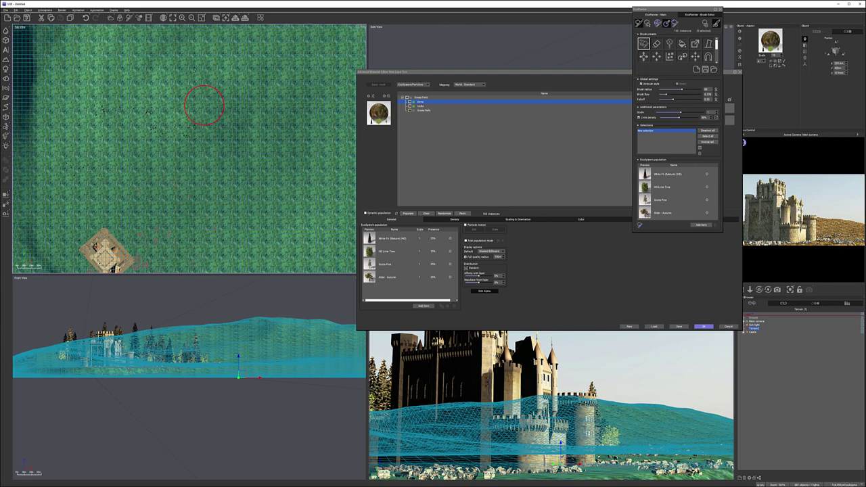
mouse_move(194, 62)
mouse_down()
mouse_move(187, 50)
mouse_move(234, 68)
mouse_up()
Paint more trees across the distant part of the hill and down its eastern side in the top view
scroll(200, 59, down, 5)
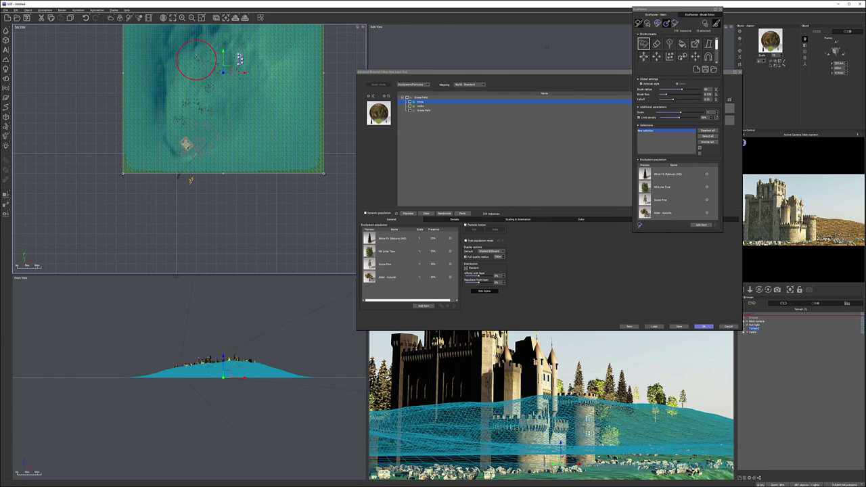
click(184, 50)
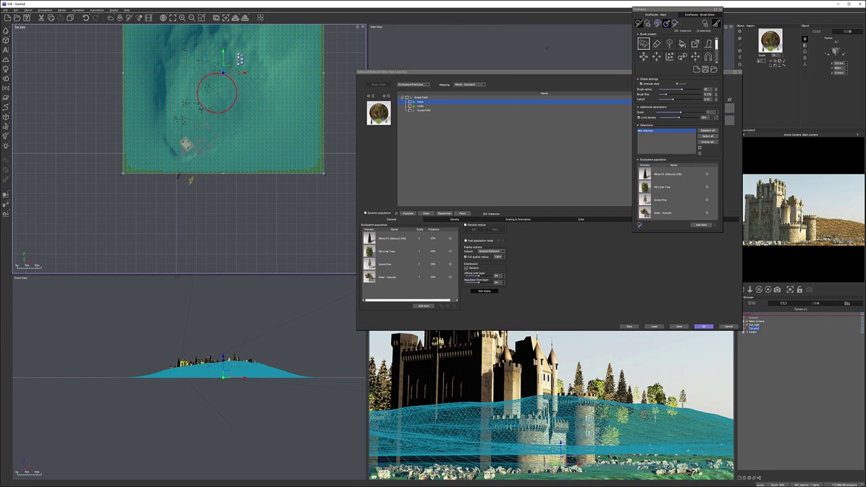
mouse_move(217, 93)
mouse_down()
mouse_move(242, 89)
mouse_move(257, 72)
mouse_move(270, 82)
mouse_move(264, 65)
mouse_move(194, 68)
mouse_move(203, 59)
mouse_move(235, 58)
mouse_move(188, 61)
mouse_move(211, 63)
mouse_up()
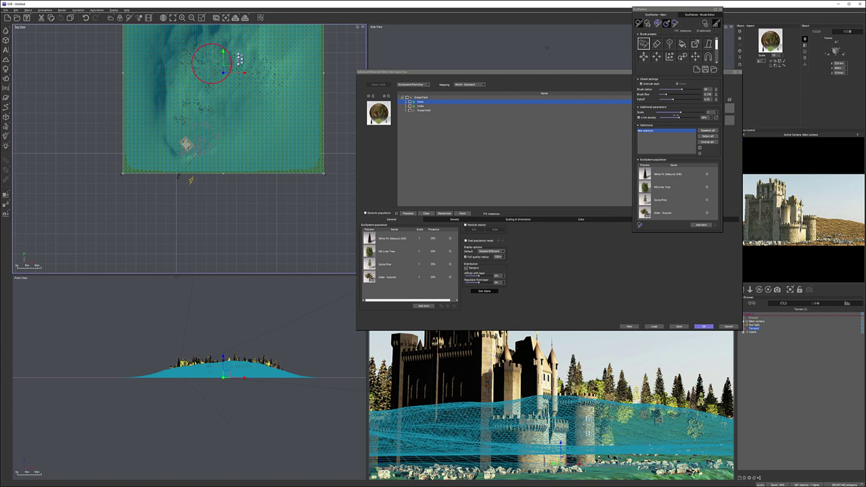
Lower the brush scale, paint smaller trees on the slope between the castle and the forest, and finish painting
drag(681, 111, 676, 111)
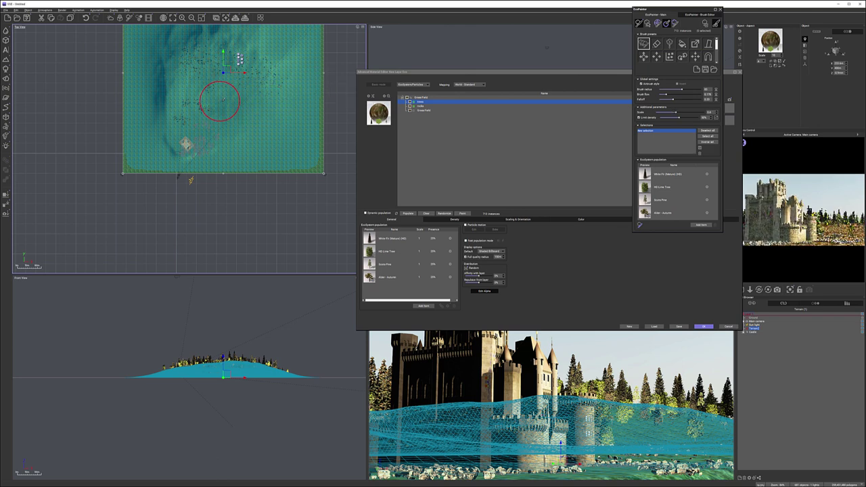
drag(219, 102, 226, 102)
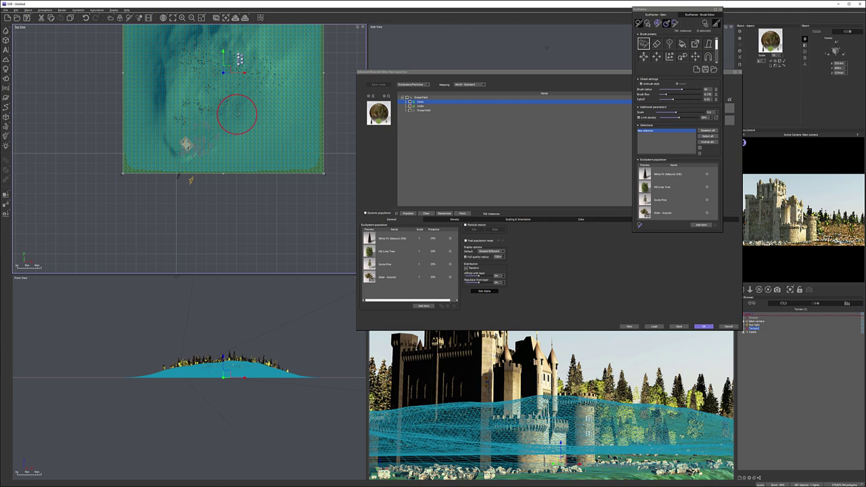
drag(238, 113, 217, 132)
scroll(217, 135, up, 8)
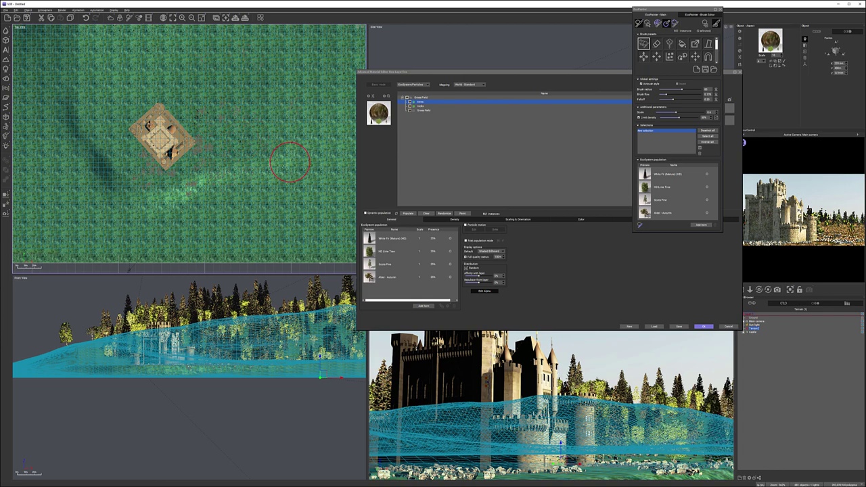
mouse_move(279, 164)
right_down()
mouse_move(310, 112)
mouse_move(331, 114)
right_up()
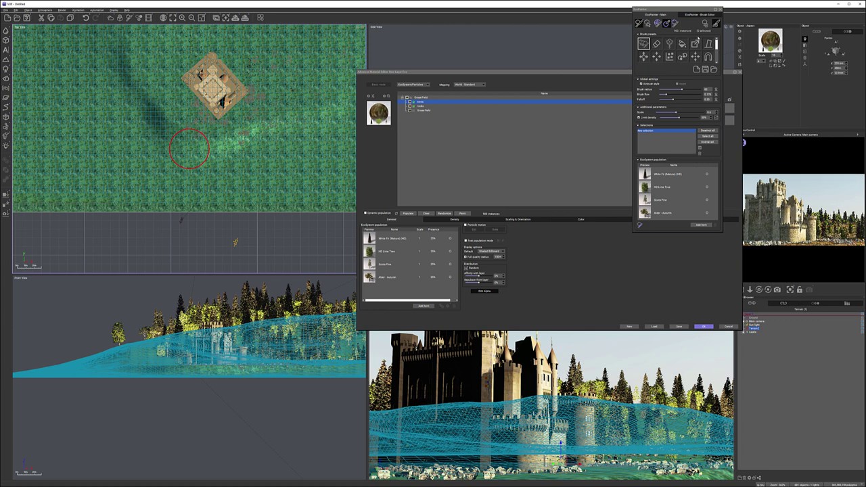
click(720, 10)
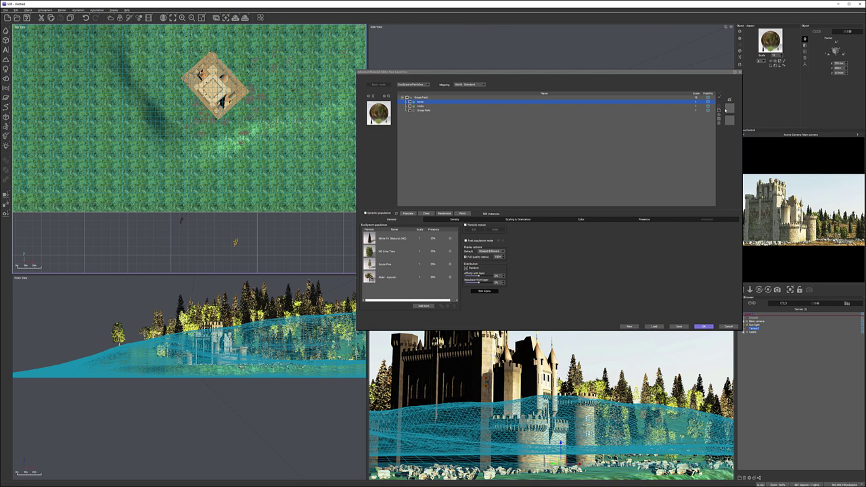
Add a new layer to the terrain material, name it "grass eco", and change its type to EcoSystem/Particles
click(719, 111)
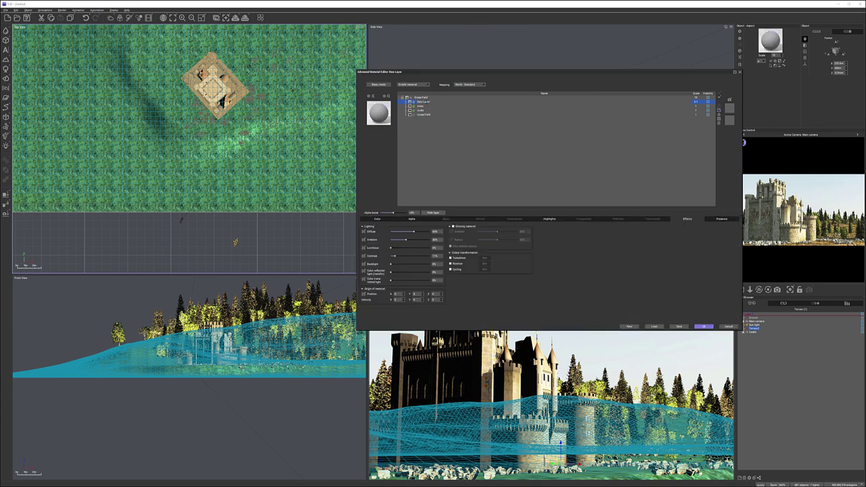
double_click(425, 101)
text(grass)
key(Return)
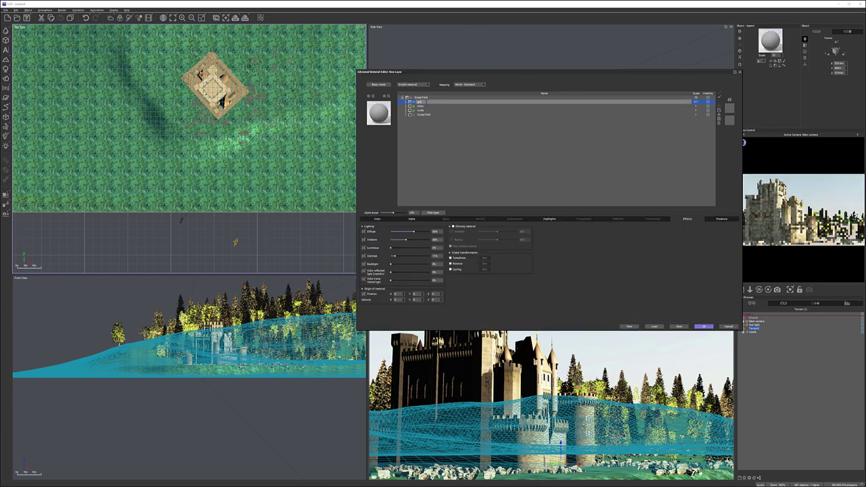
click(426, 85)
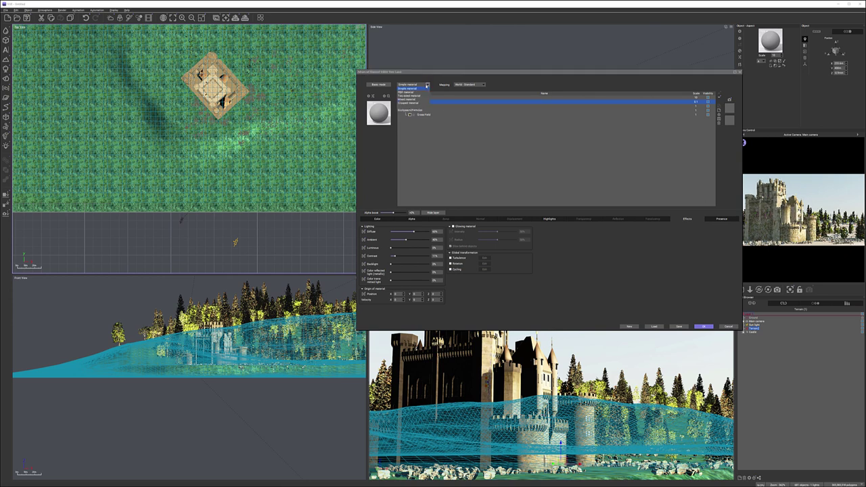
click(413, 110)
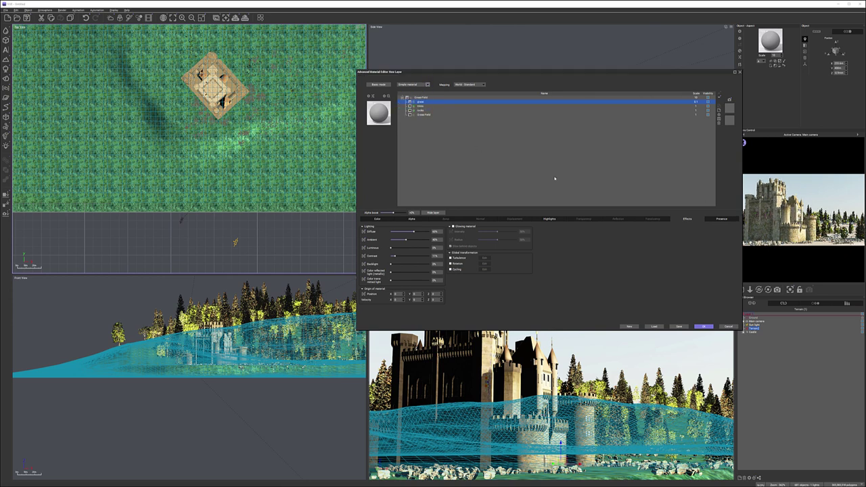
Add a bunch of adult grass from the Grasses - Plants collection's presets to the grass layer's EcoSystem population
click(429, 308)
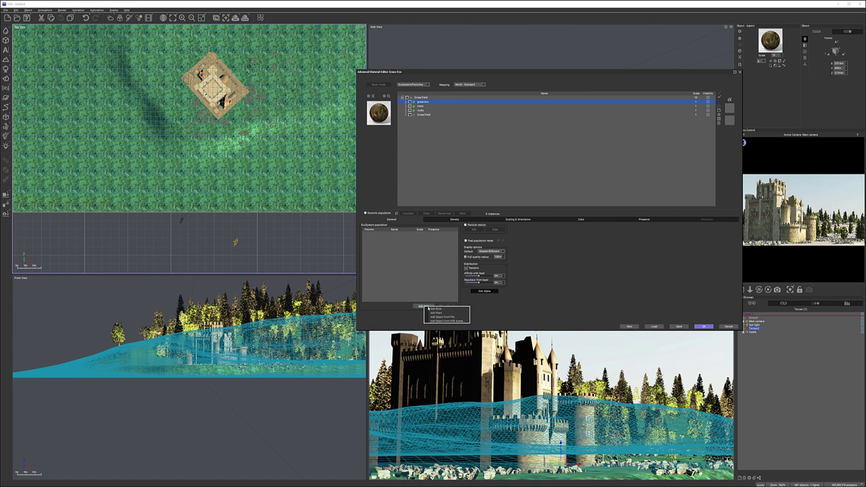
click(448, 314)
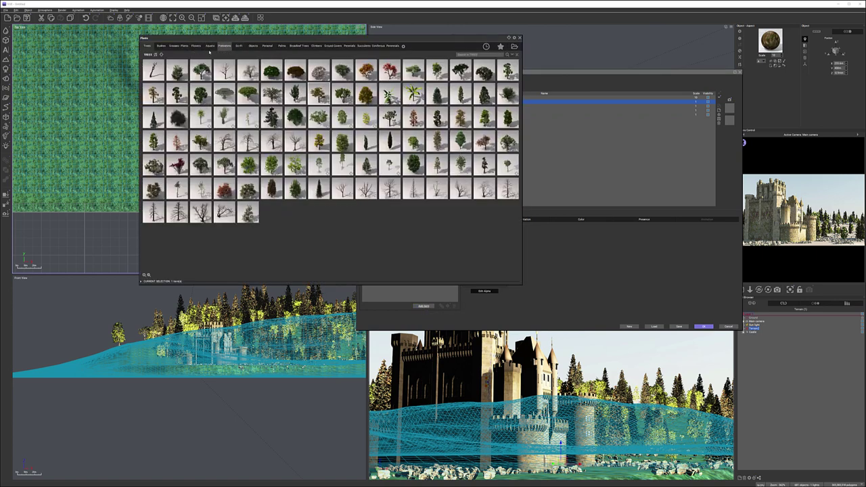
click(178, 46)
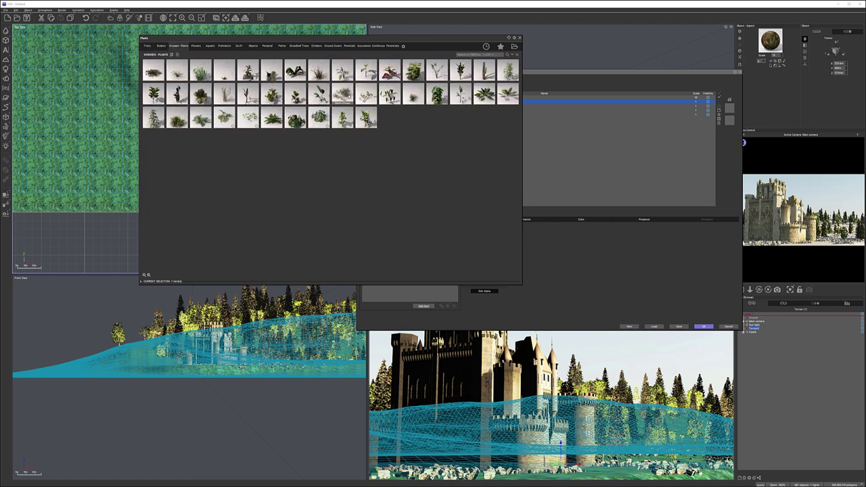
double_click(342, 93)
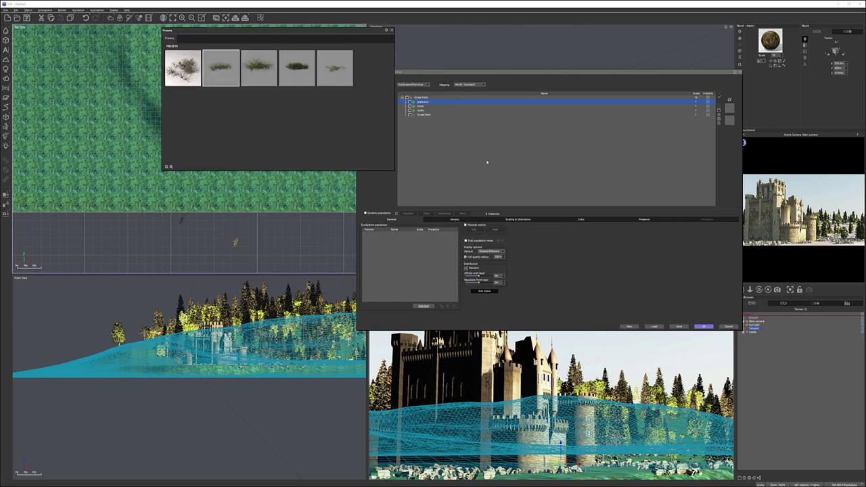
click(213, 59)
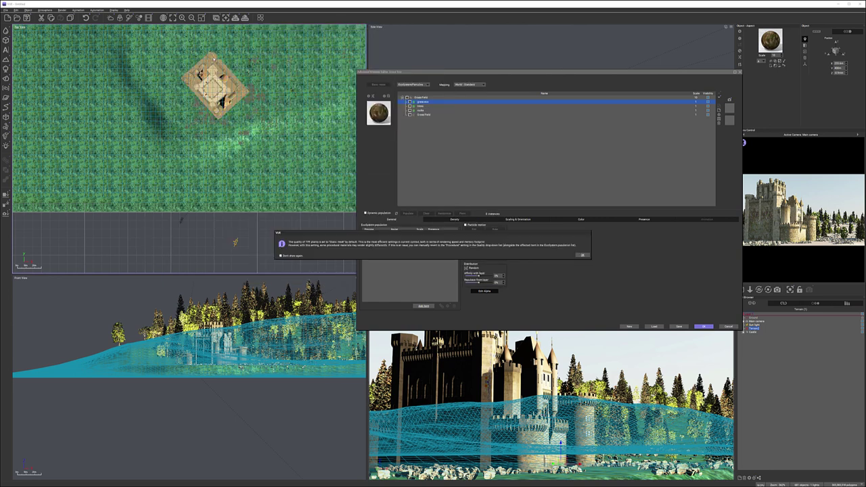
click(583, 256)
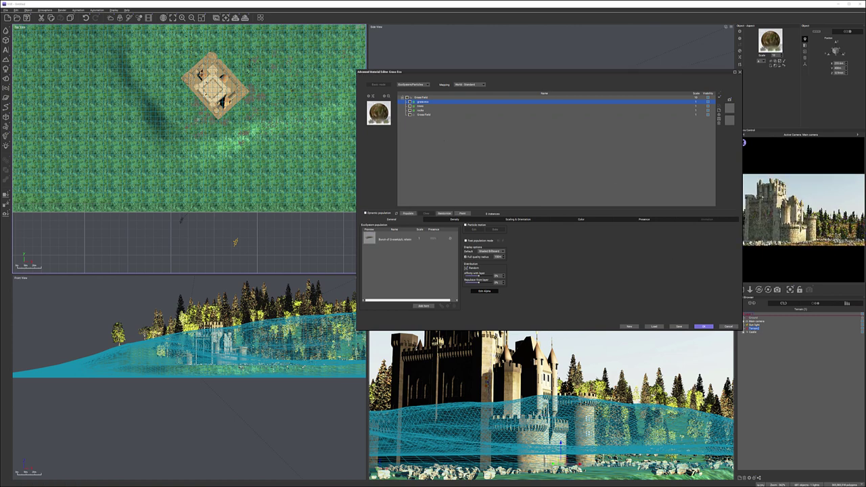
Add the Small Grassfield Plant to the grass layer's EcoSystem population
right_drag(227, 127, 266, 115)
scroll(265, 115, up, 3)
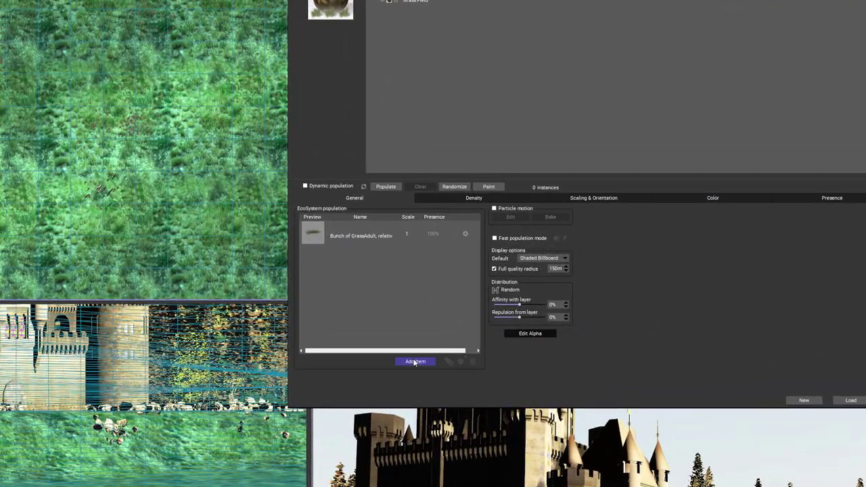
click(414, 360)
click(463, 373)
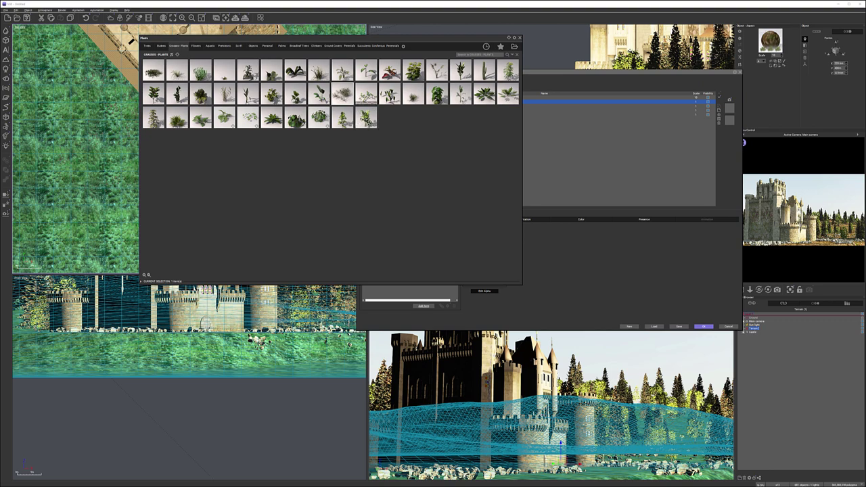
double_click(366, 95)
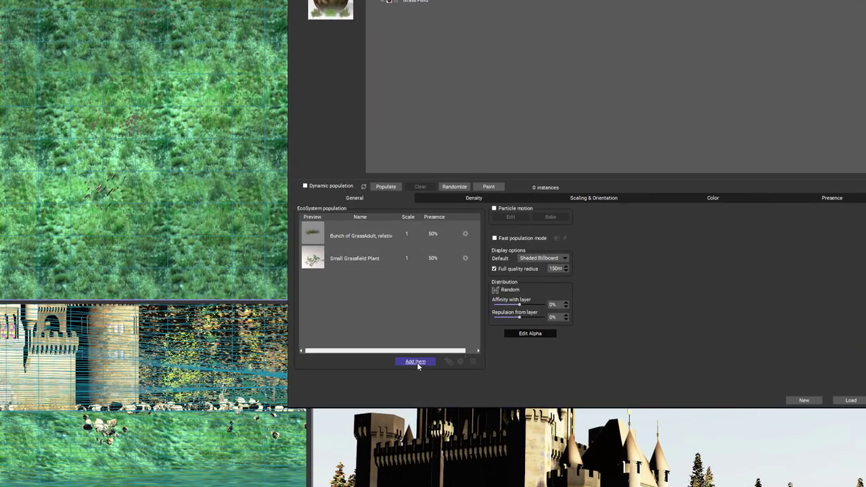
Add the Small Blue Flower from the Flowers collection to the grass population and set its presence to 5%
click(423, 319)
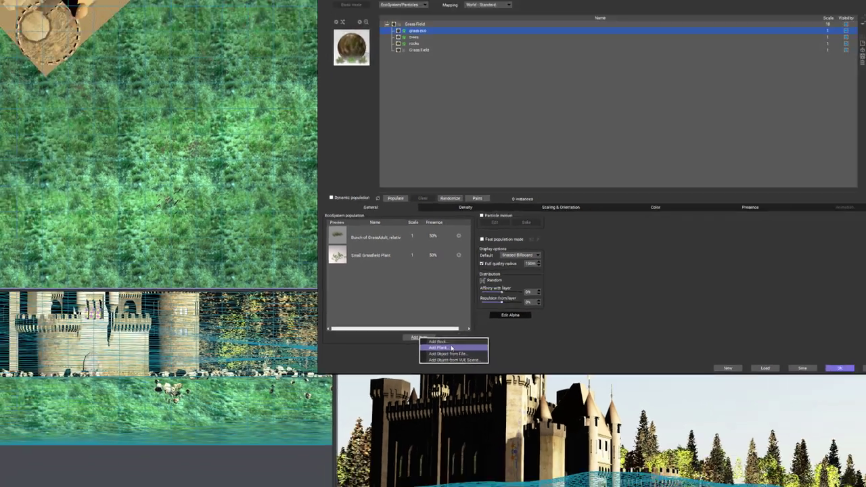
click(455, 375)
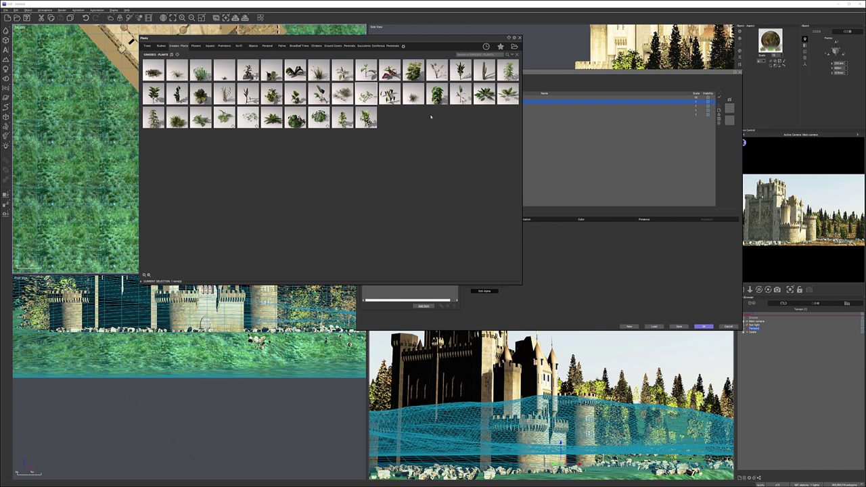
mouse_move(249, 115)
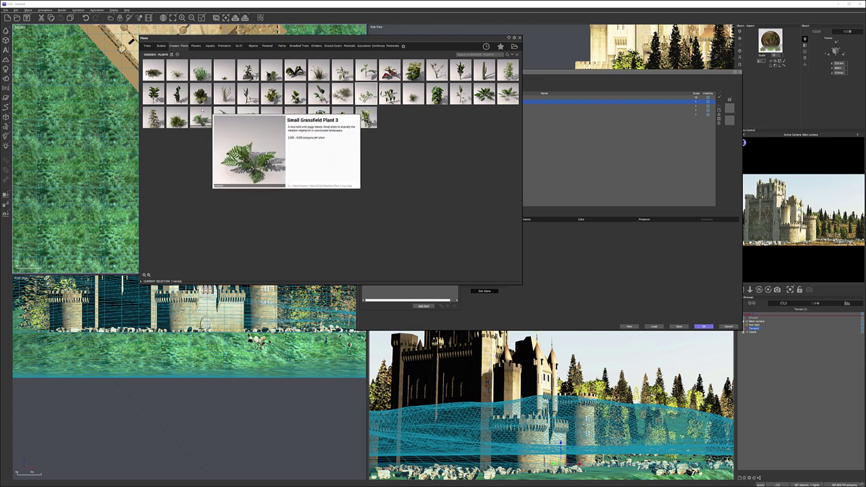
mouse_move(222, 72)
click(195, 46)
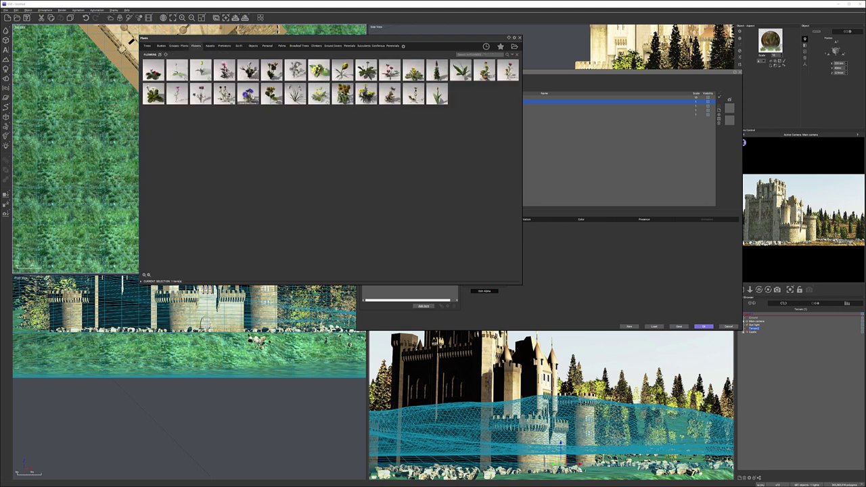
double_click(249, 94)
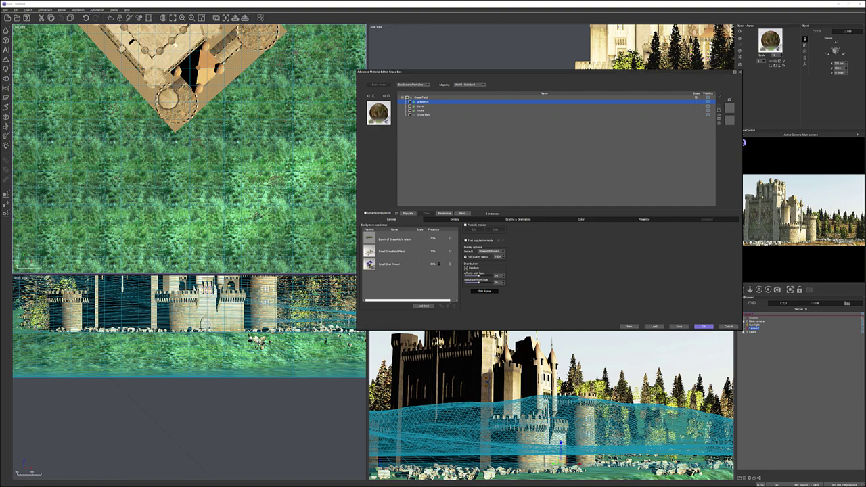
double_click(434, 264)
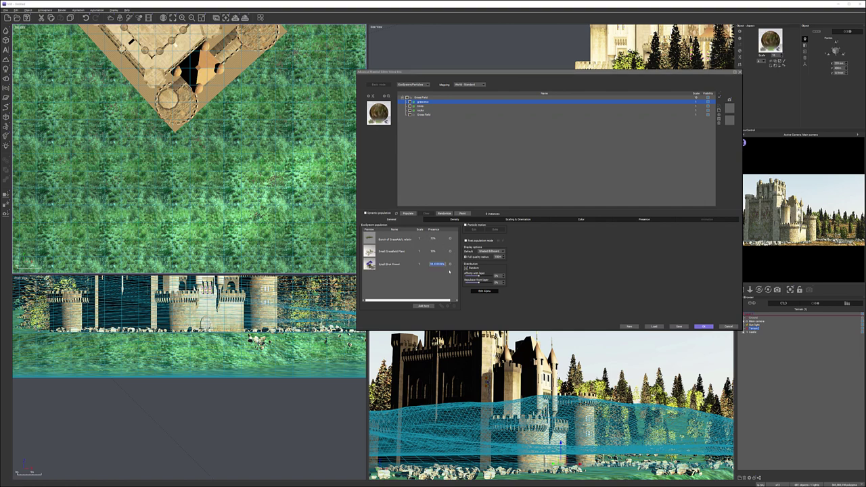
click(565, 257)
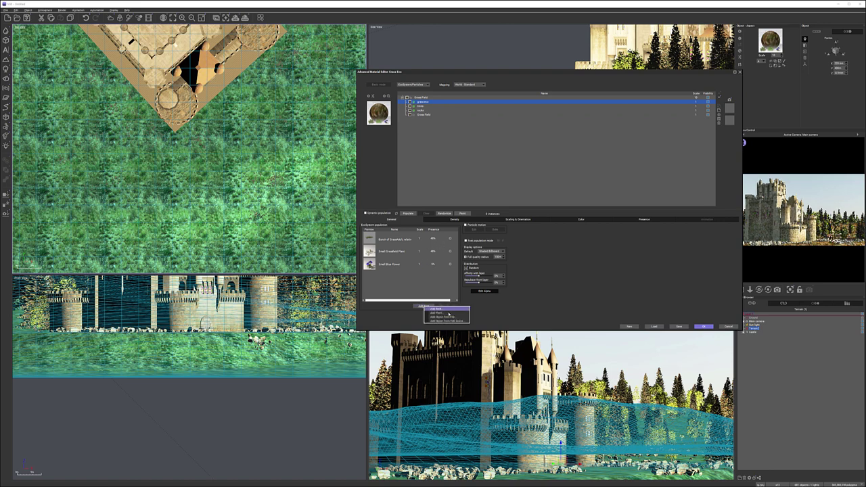
Add the Pink Fringed Flower with a presence of 2% and set the Small Blue Flower's presence to 4%
click(445, 312)
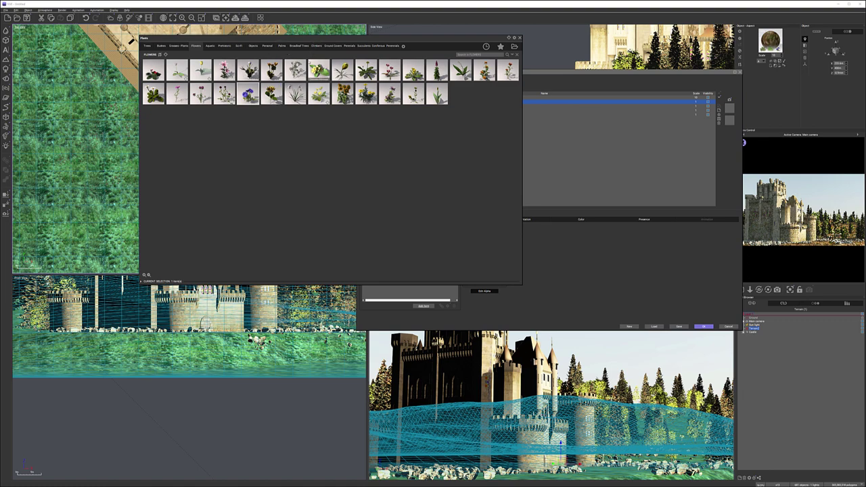
mouse_move(199, 95)
double_click(180, 92)
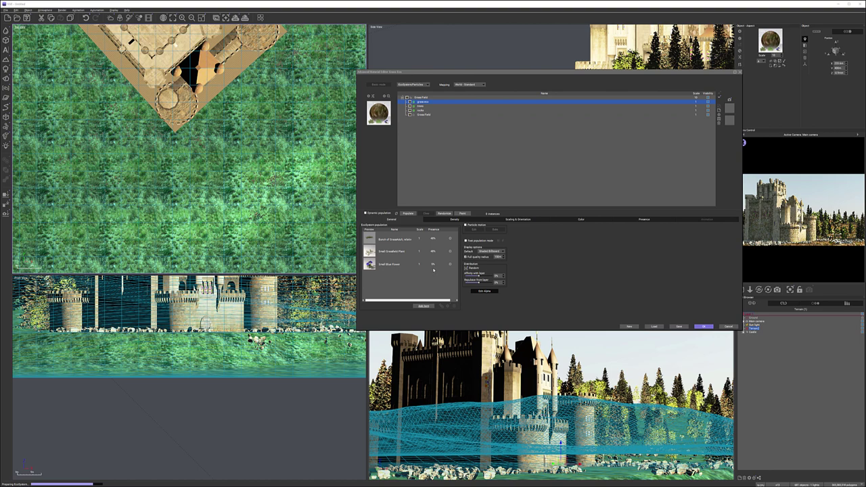
double_click(431, 277)
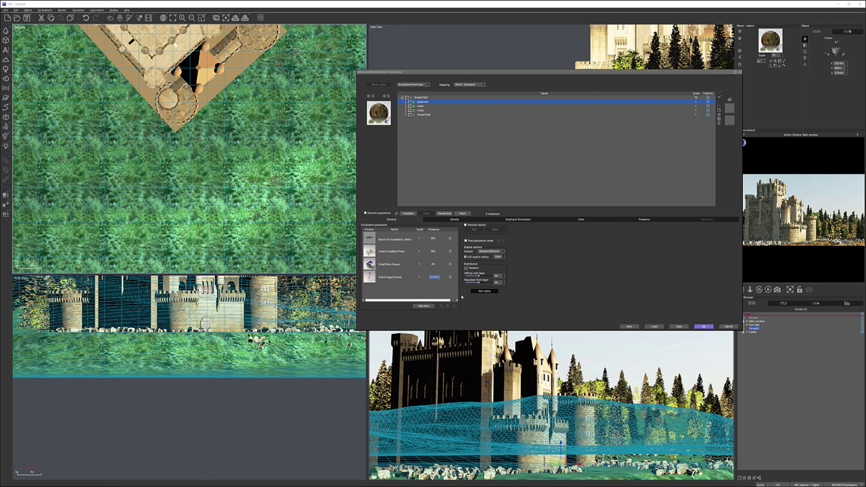
text(2)
key(Return)
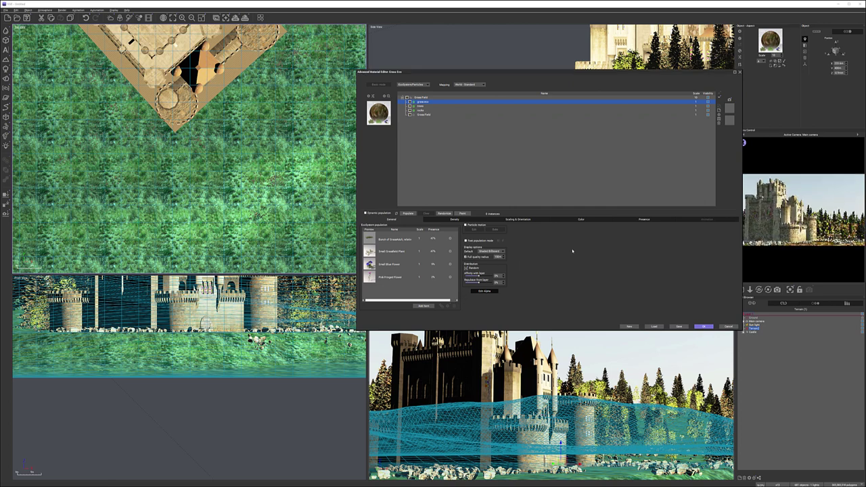
double_click(439, 264)
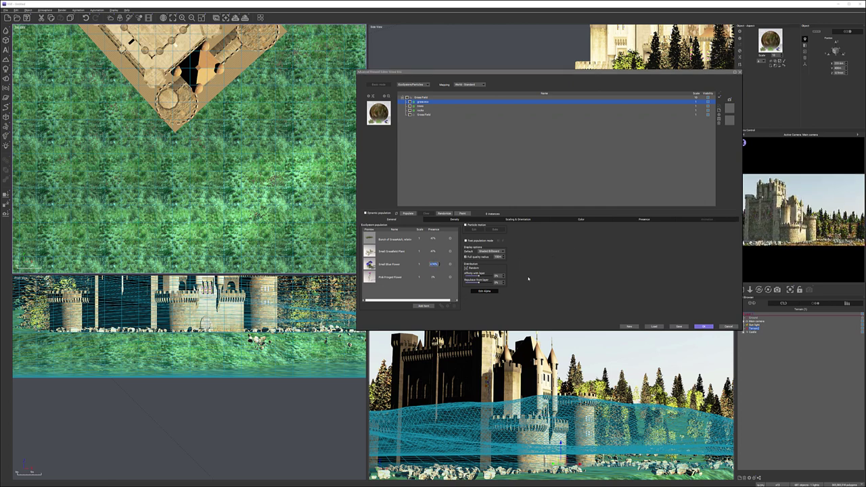
key(Return)
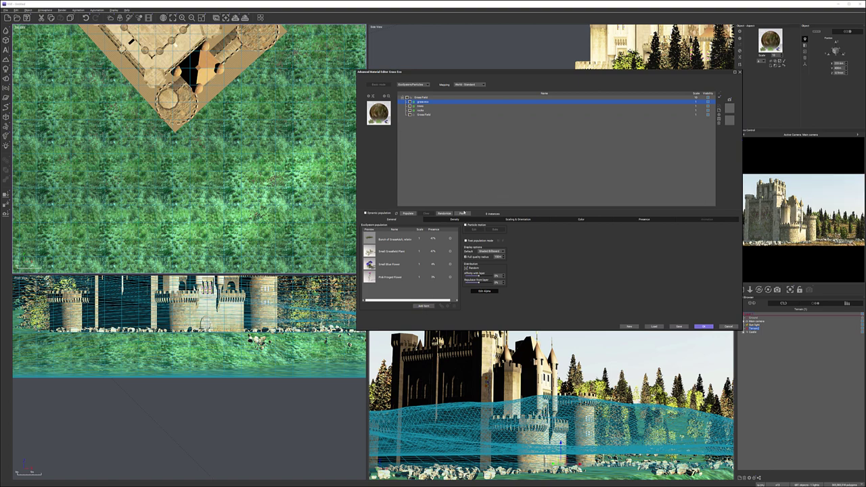
Start painting the grass EcoSystem with the basic brush, placing a first patch southeast of the castle in the top view
scroll(190, 151, up, 5)
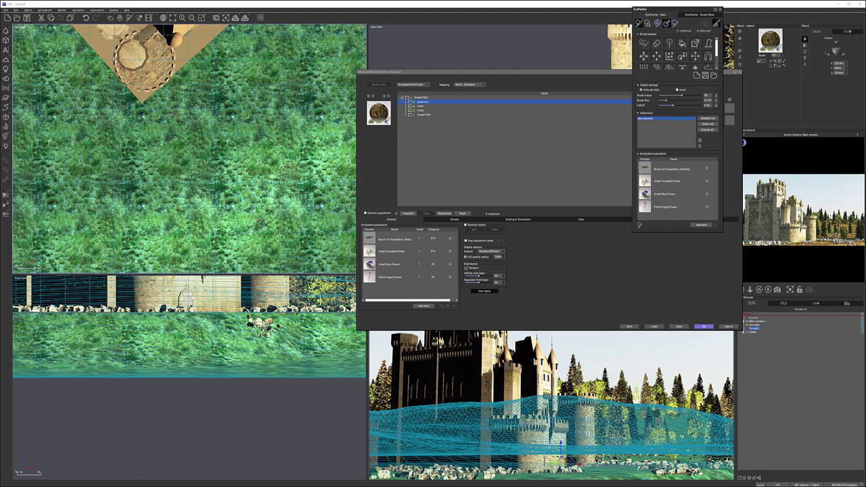
middle_drag(242, 67, 249, 127)
scroll(249, 127, down, 4)
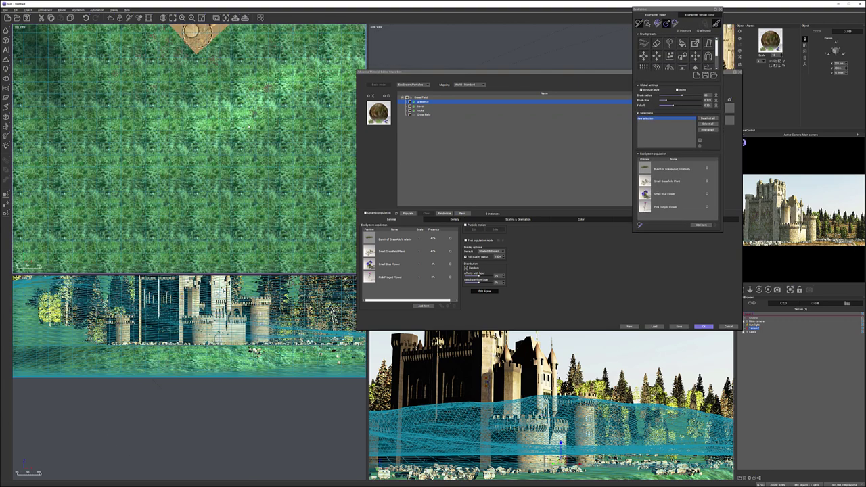
scroll(190, 149, up, 3)
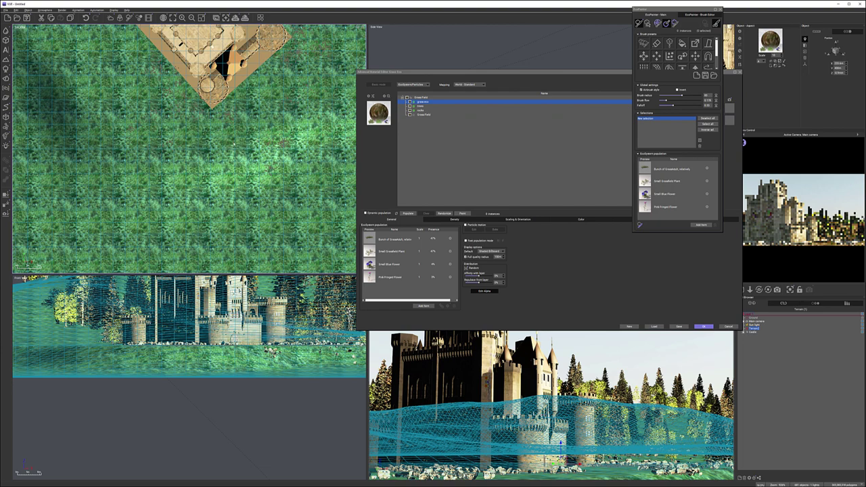
scroll(233, 143, up, 2)
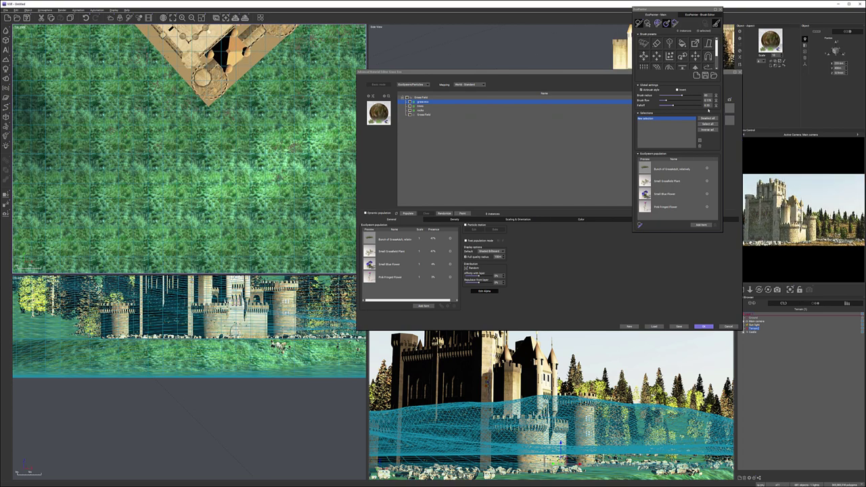
click(644, 43)
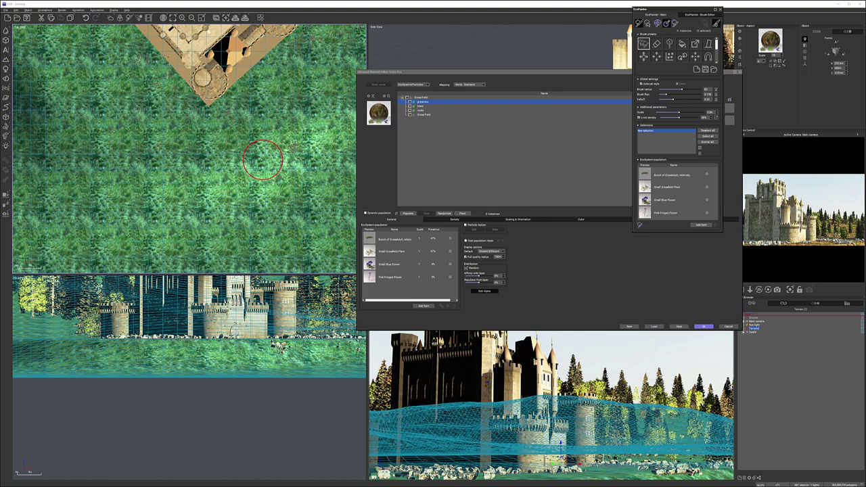
click(263, 160)
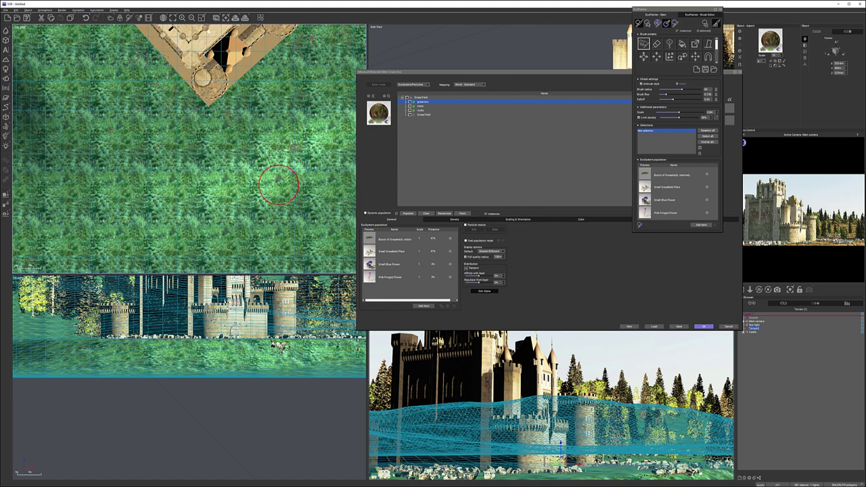
Paint more grass EcoSystem instances on the terrain southeast of the castle in the top view, keeping the density limit on
mouse_move(278, 185)
middle_down()
mouse_move(262, 108)
mouse_move(274, 138)
middle_up()
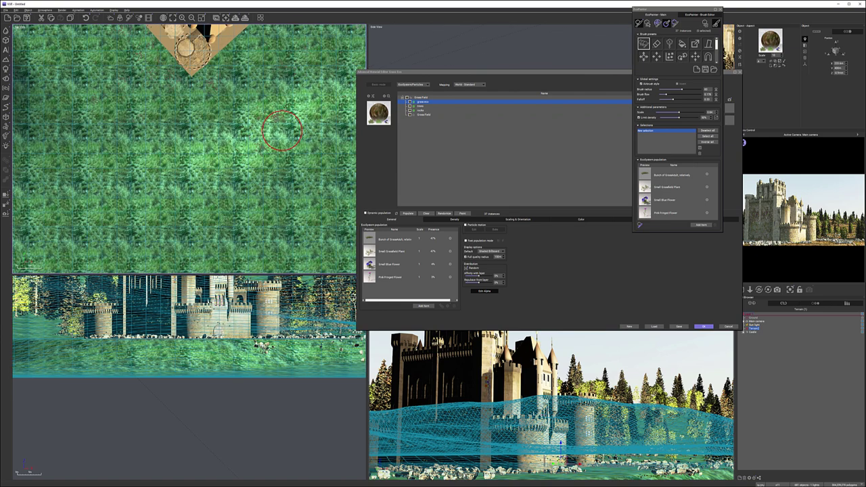
mouse_move(255, 100)
mouse_down()
mouse_move(224, 115)
mouse_move(294, 116)
mouse_move(274, 108)
mouse_move(206, 116)
mouse_move(248, 115)
mouse_move(232, 106)
mouse_move(190, 120)
mouse_up()
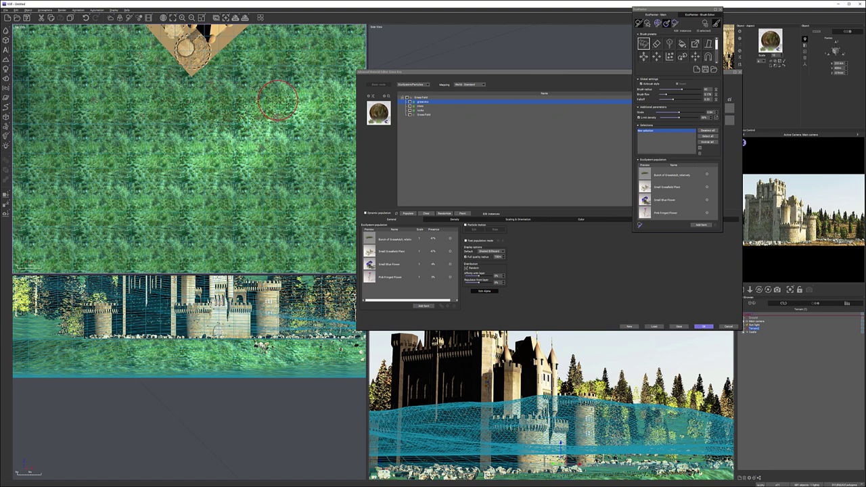
middle_drag(279, 99, 245, 132)
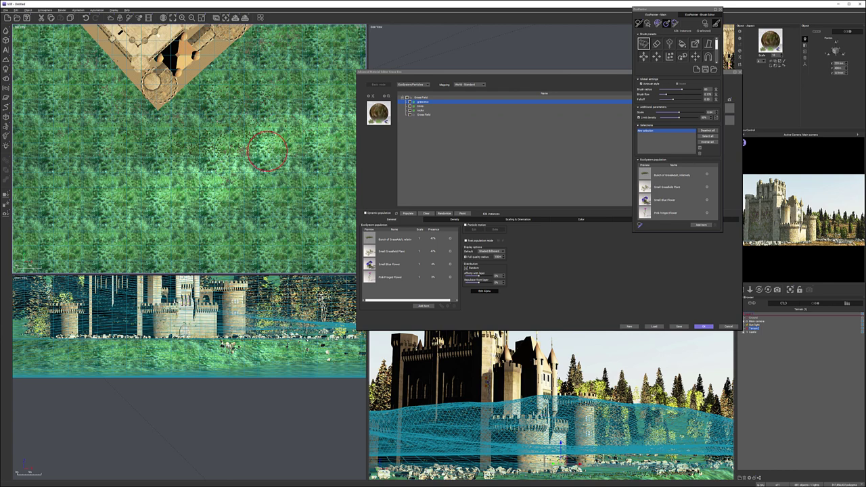
drag(278, 140, 189, 148)
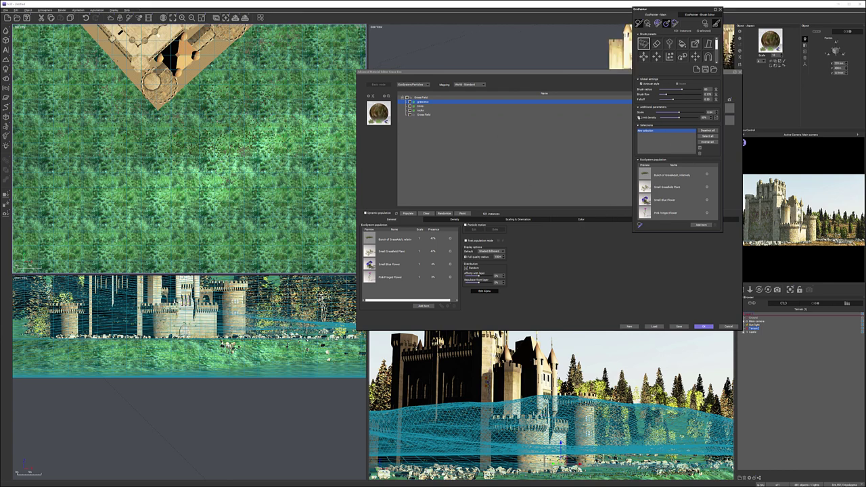
Turn off the brush's density limit and paint grass more densely over the ground southeast of the castle
click(639, 118)
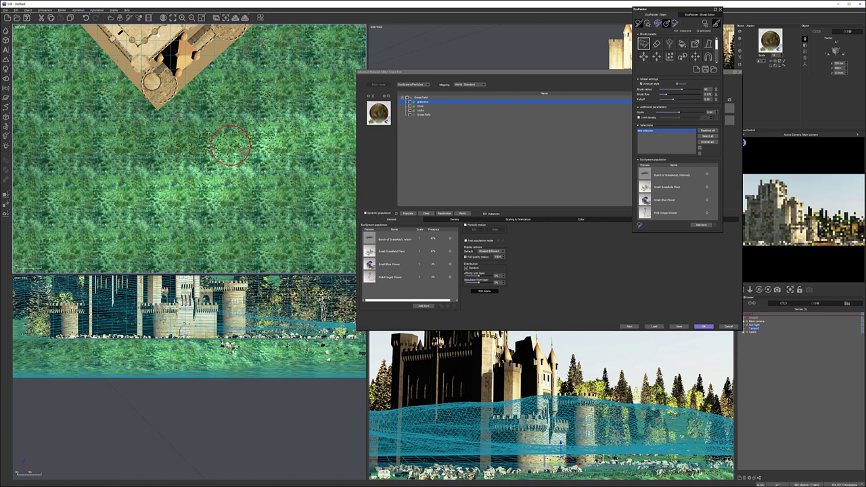
click(221, 153)
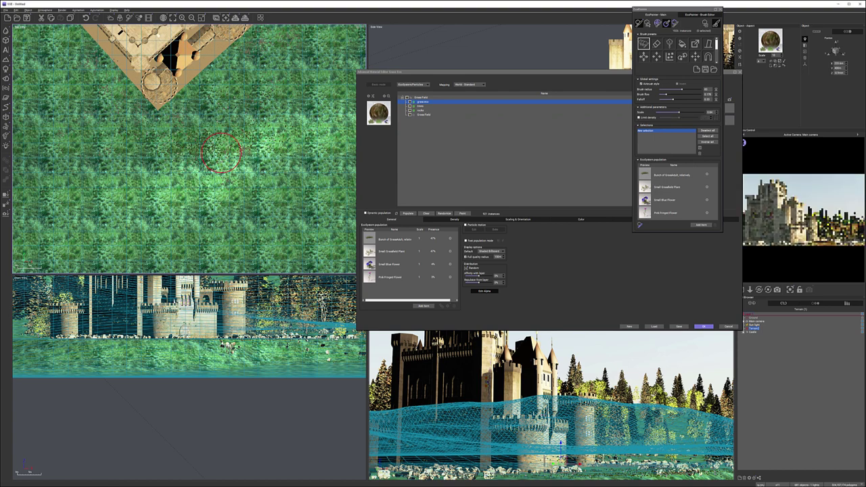
mouse_move(222, 153)
mouse_down()
mouse_move(280, 135)
mouse_move(257, 128)
mouse_move(261, 142)
mouse_move(220, 174)
mouse_move(156, 173)
mouse_move(163, 174)
mouse_move(145, 165)
mouse_move(170, 179)
mouse_move(183, 169)
mouse_move(213, 174)
mouse_move(236, 160)
mouse_move(262, 162)
mouse_move(217, 136)
mouse_up()
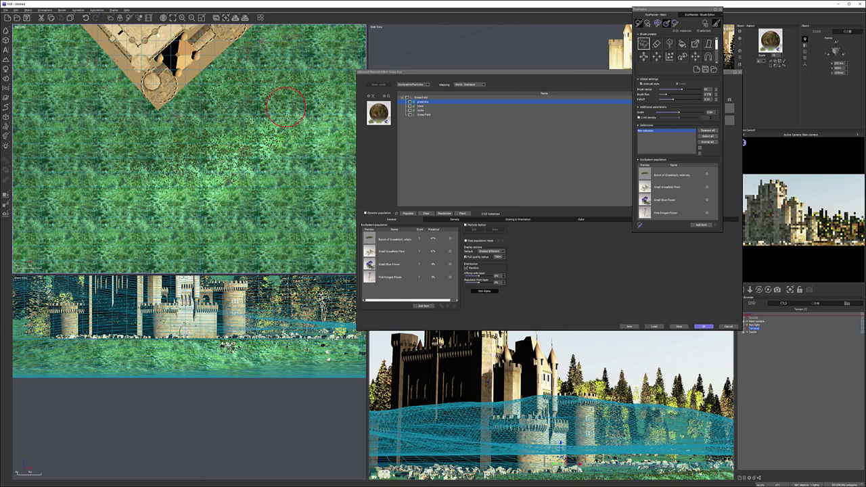
drag(217, 121, 253, 139)
Extend the painted grass along the castle's east side and over the terrain to the northeast
right_drag(291, 112, 250, 161)
right_drag(350, 46, 236, 115)
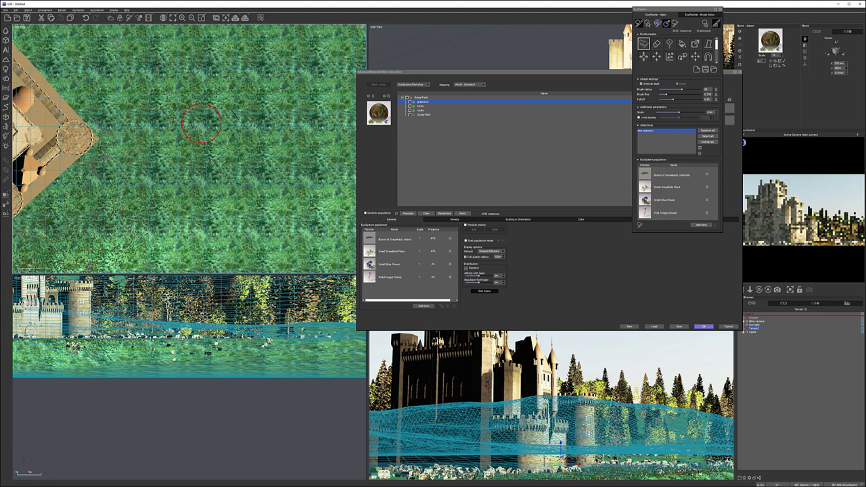
drag(149, 181, 170, 158)
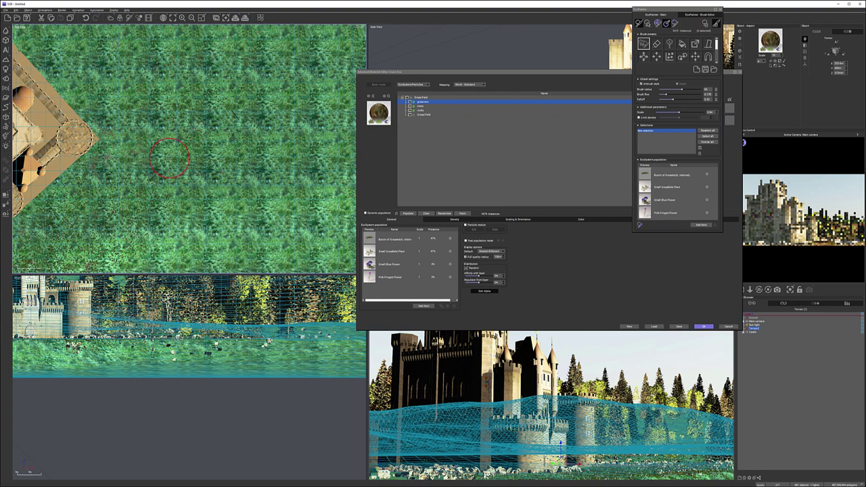
scroll(237, 193, down, 5)
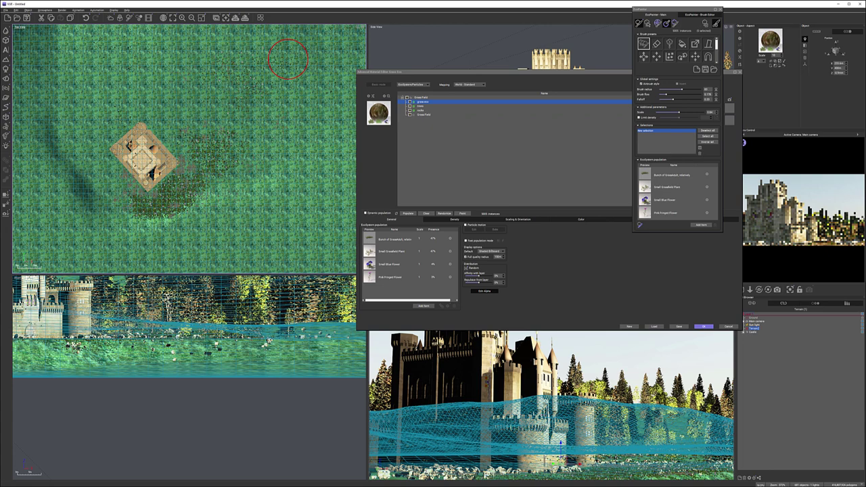
scroll(223, 87, down, 5)
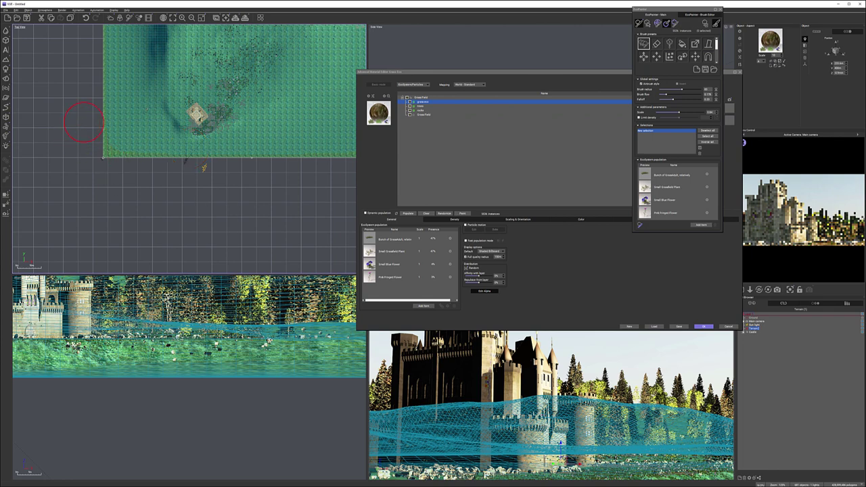
Fill in the foreground area south of the castle with several dense strokes of grass and flowers
scroll(235, 117, up, 5)
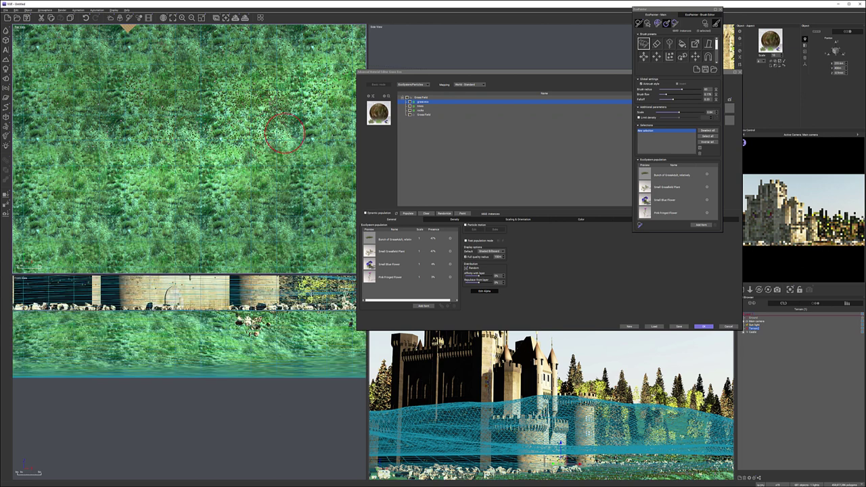
mouse_move(285, 133)
mouse_down()
mouse_move(292, 121)
mouse_move(190, 148)
mouse_up()
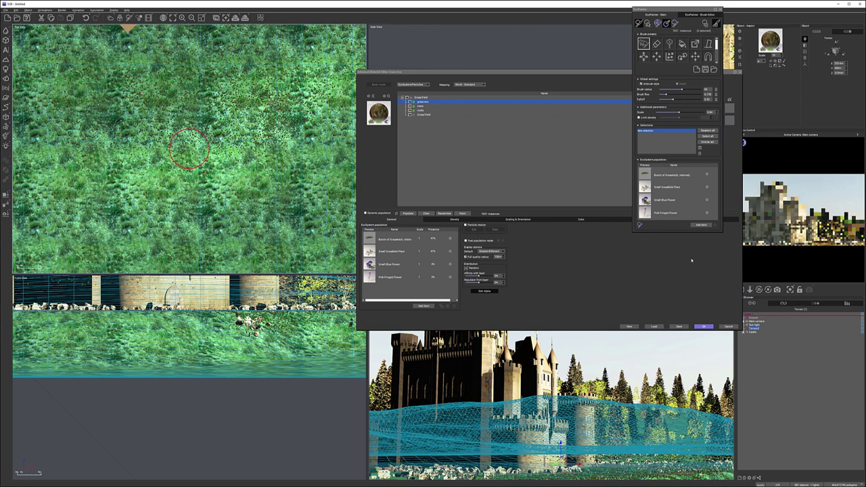
drag(245, 92, 227, 89)
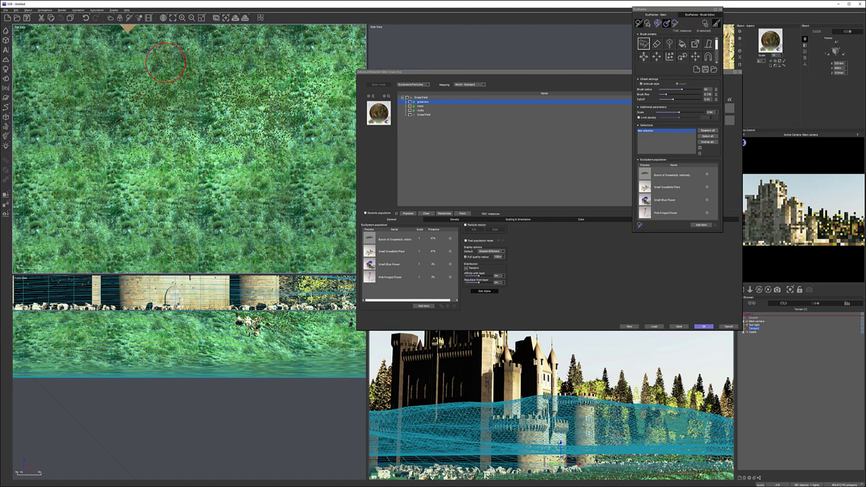
mouse_move(266, 73)
mouse_down()
mouse_move(315, 68)
mouse_move(189, 149)
mouse_up()
Close the EcoPainter and apply the edited terrain material
click(705, 326)
click(722, 9)
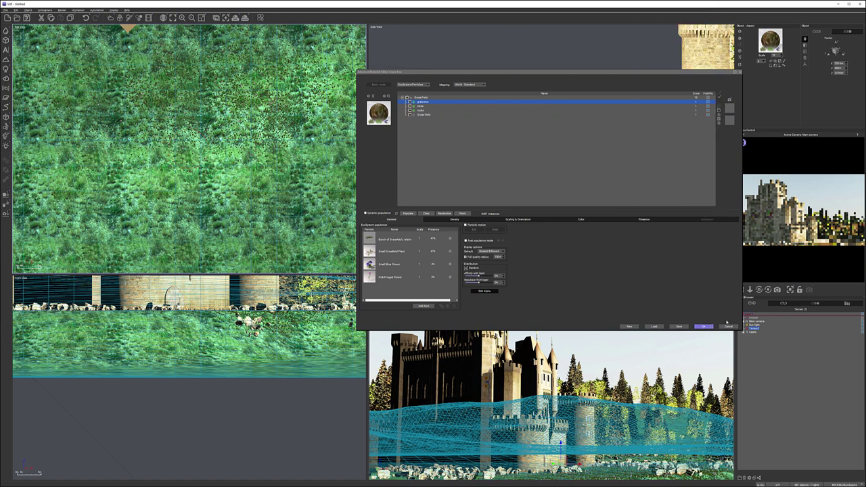
click(705, 327)
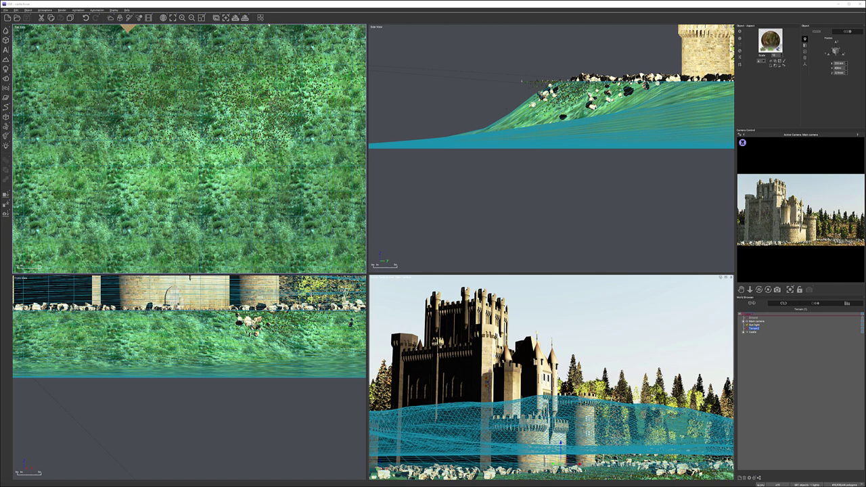
Render the scene with the current options, ignoring the luminous material issue, and close the finished render
click(246, 18)
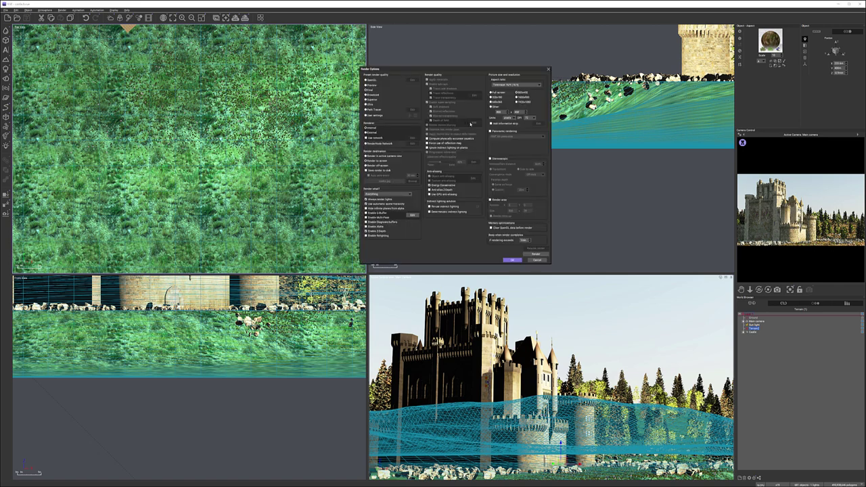
click(512, 259)
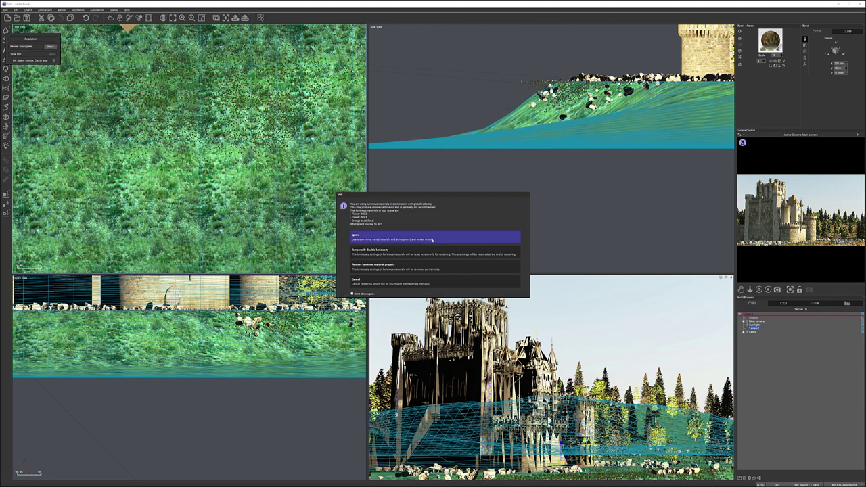
click(432, 239)
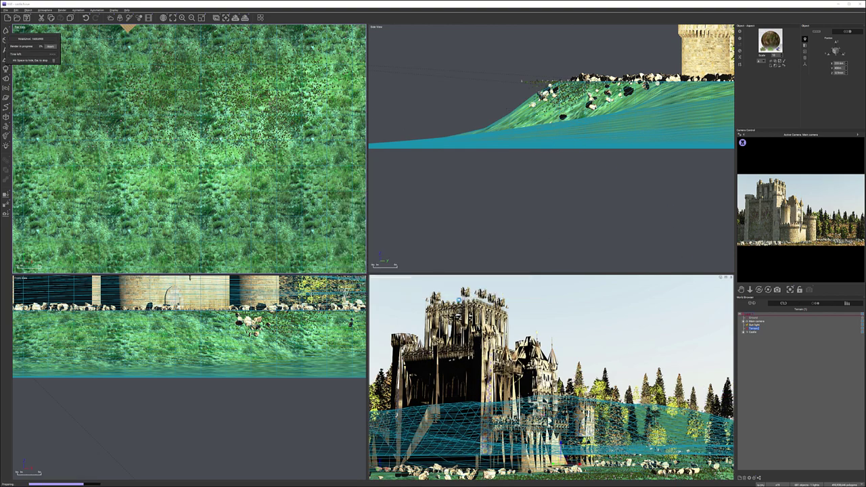
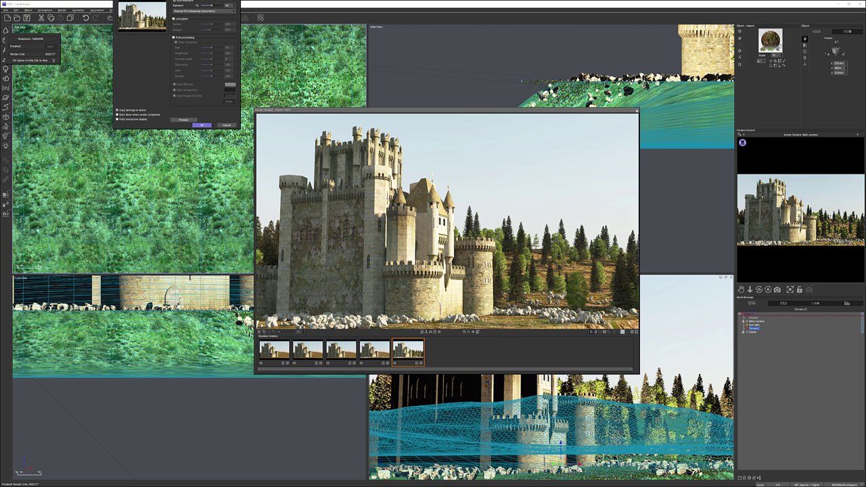
click(201, 125)
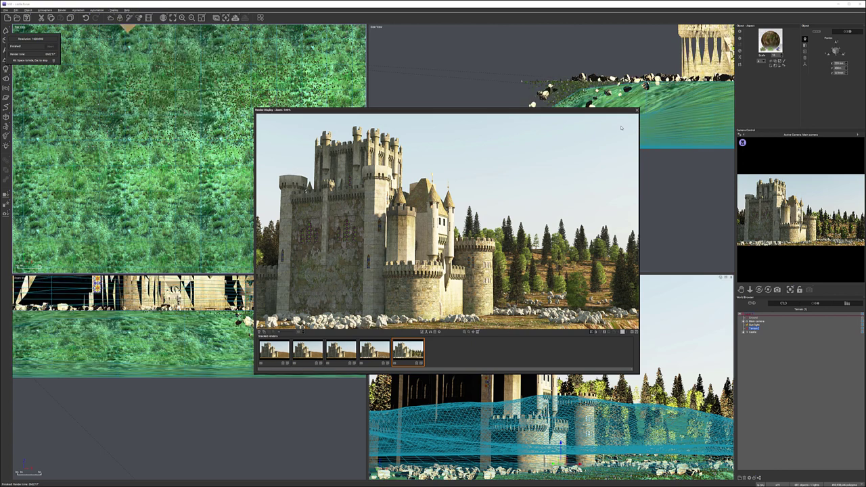
click(636, 111)
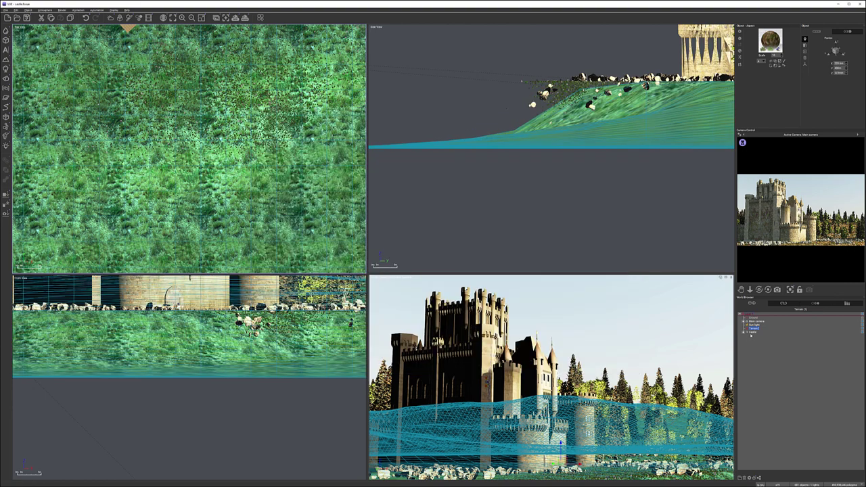
Reopen the terrain material and clear all instances from the rocks EcoSystem layer
double_click(769, 45)
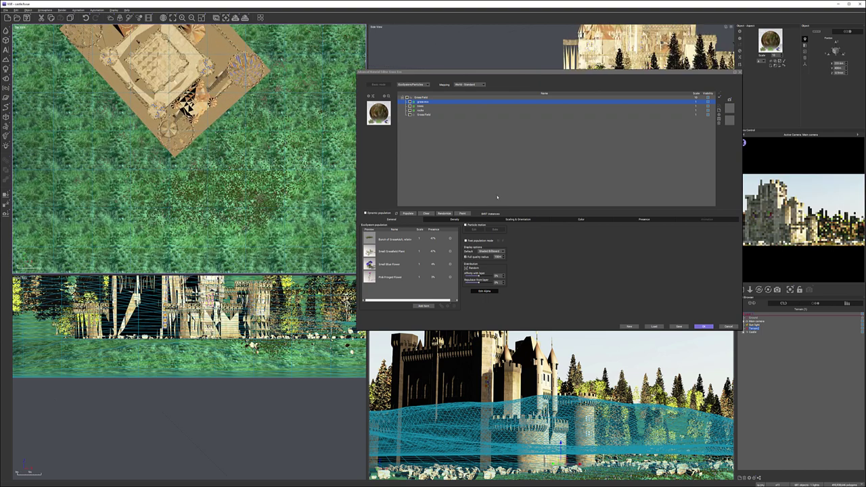
click(425, 110)
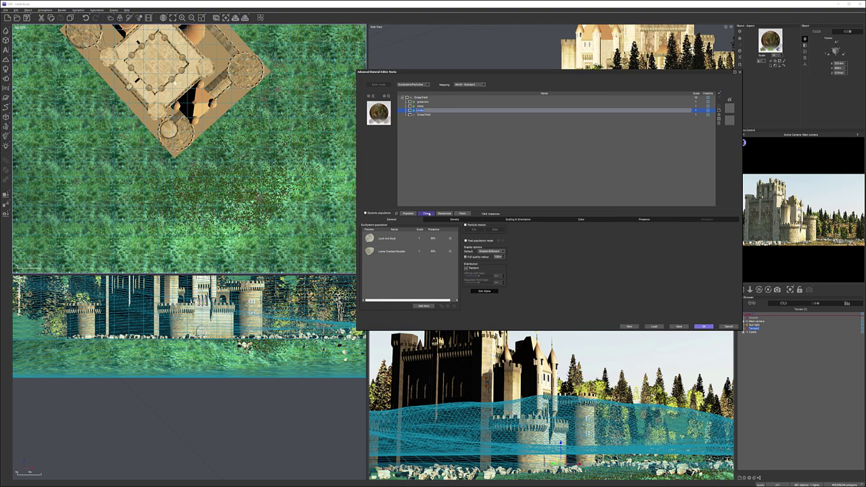
click(427, 214)
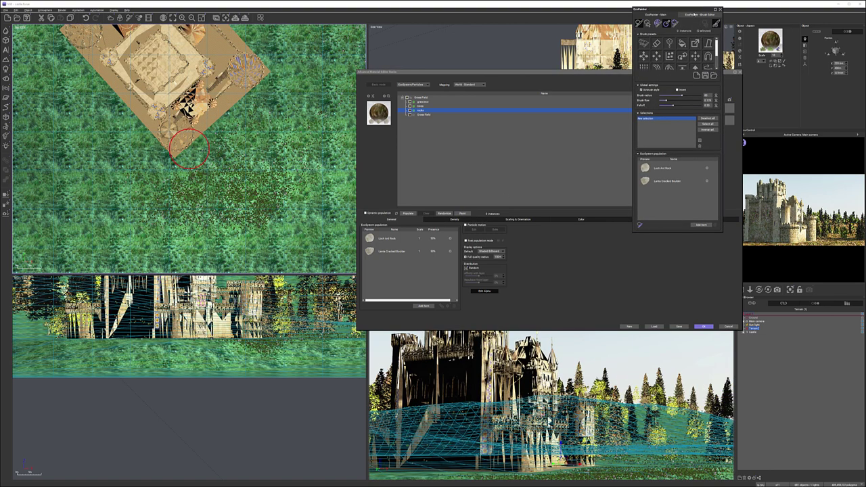
Choose the Populate brush for the rocks and set its direction from surface to 0% in the brush editor
drag(695, 13, 633, 50)
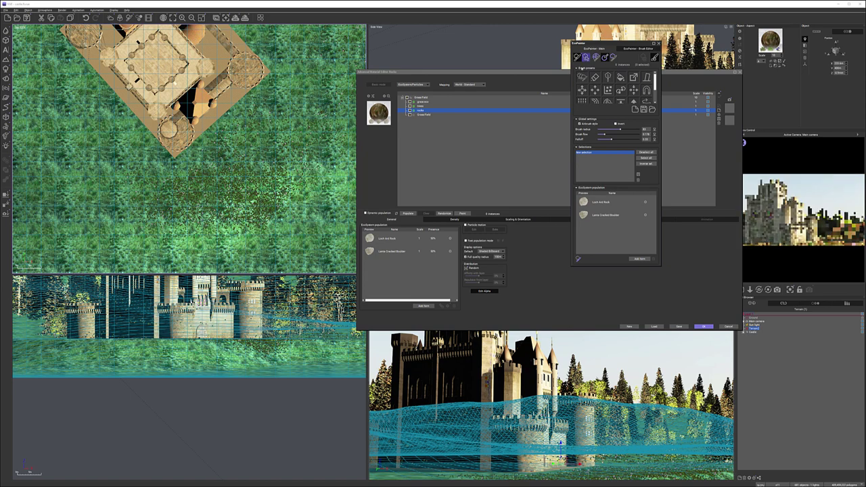
click(583, 76)
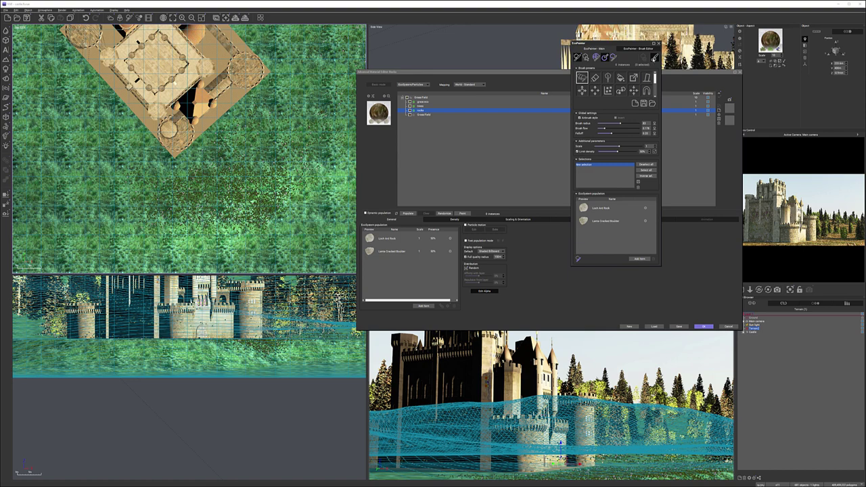
click(654, 58)
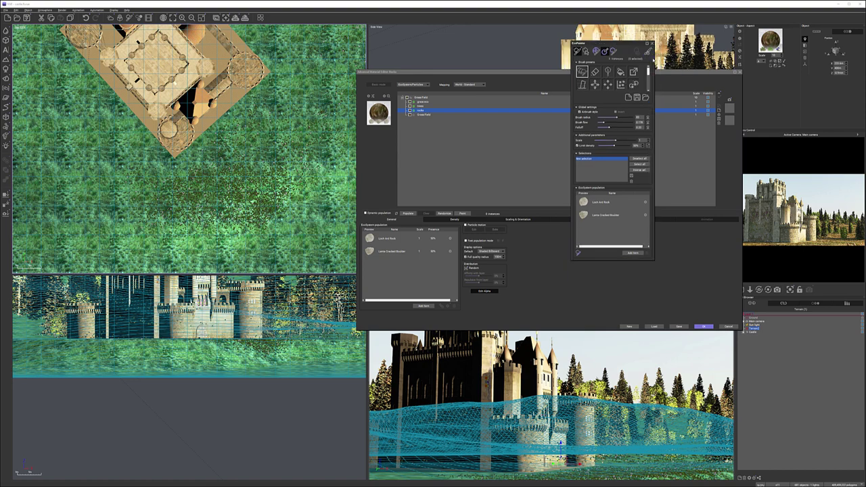
click(649, 52)
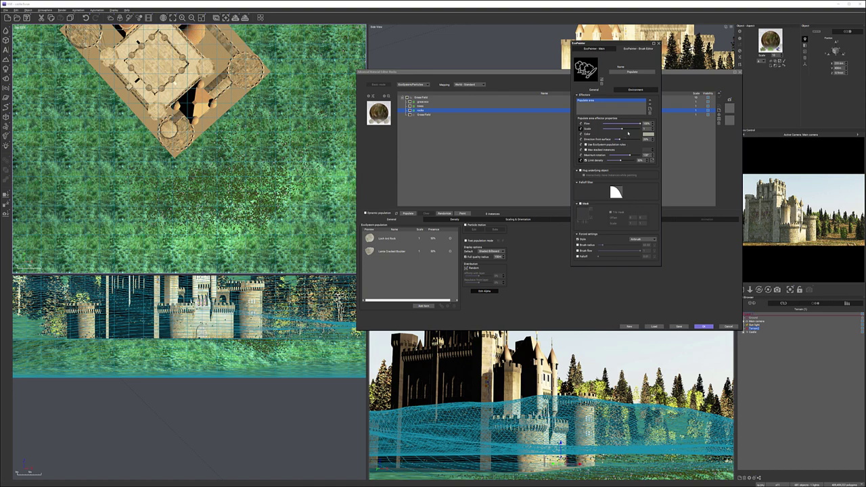
scroll(626, 138, down, 1)
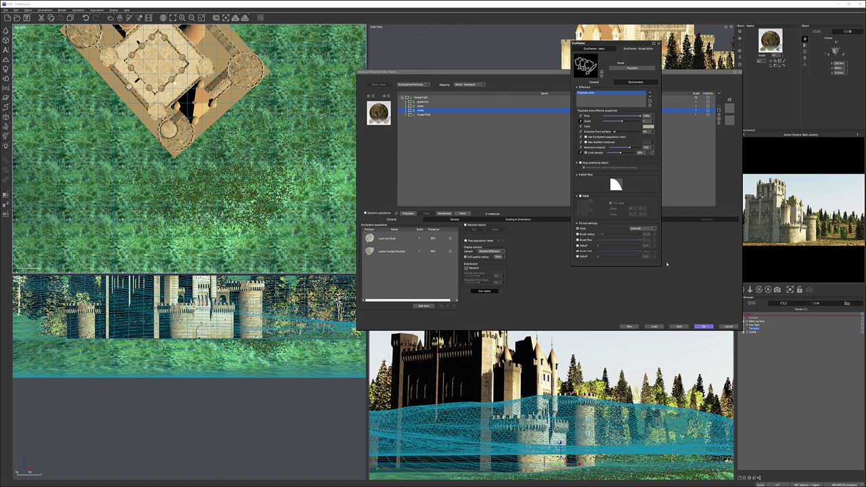
mouse_move(661, 267)
mouse_down()
mouse_move(673, 277)
mouse_move(660, 279)
mouse_up()
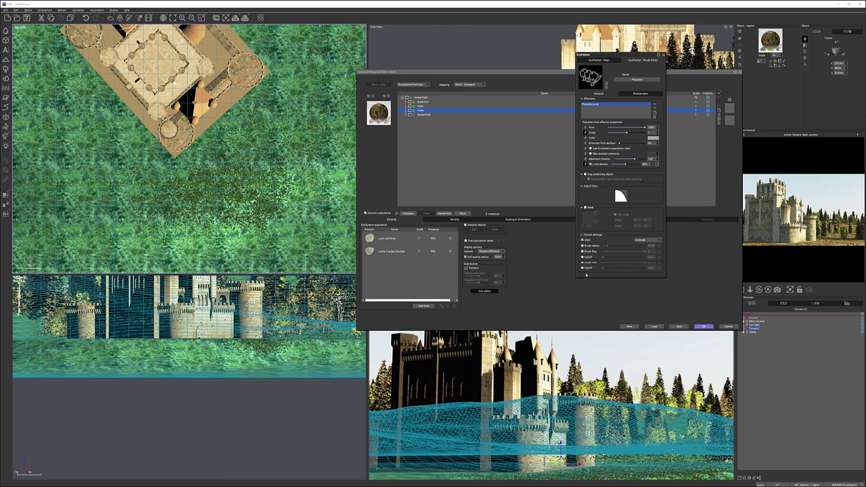
drag(587, 275, 585, 280)
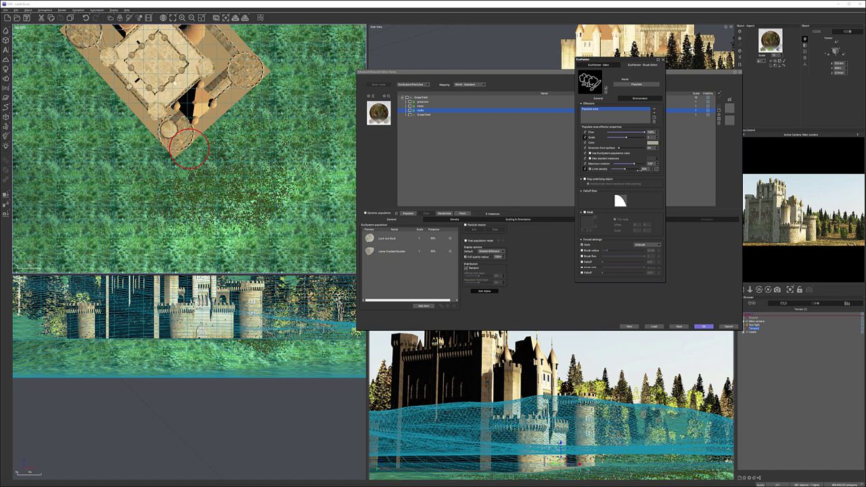
Keep the Populate brush's density limit at 50% and paint rocks on the ground south of the castle
click(591, 169)
click(591, 169)
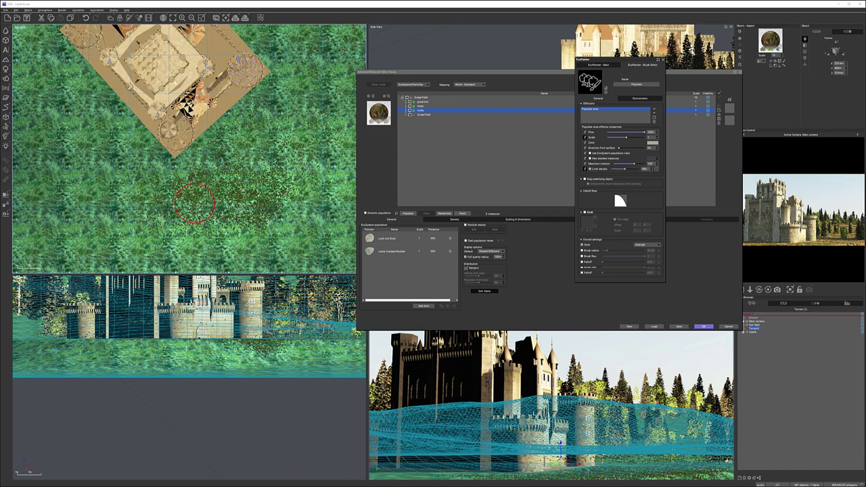
click(175, 205)
drag(176, 205, 191, 214)
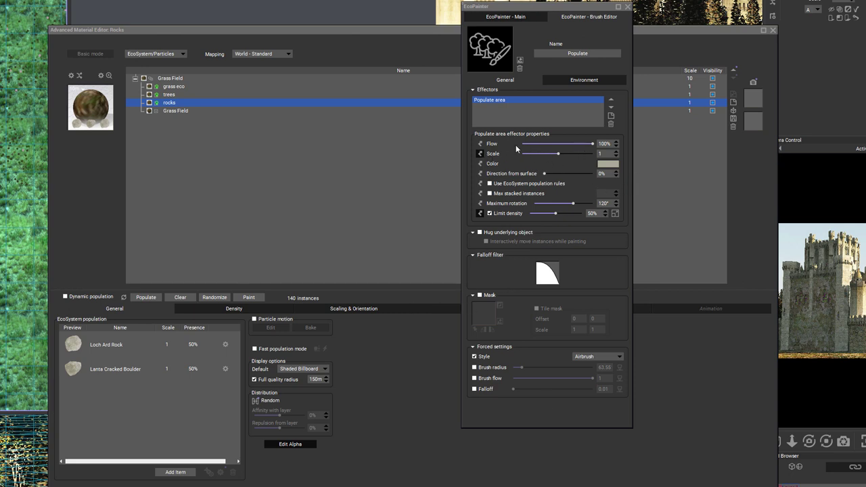
Keep the Populate brush's direction from surface at 0% and toggle its use of the EcoSystem population rules
click(608, 174)
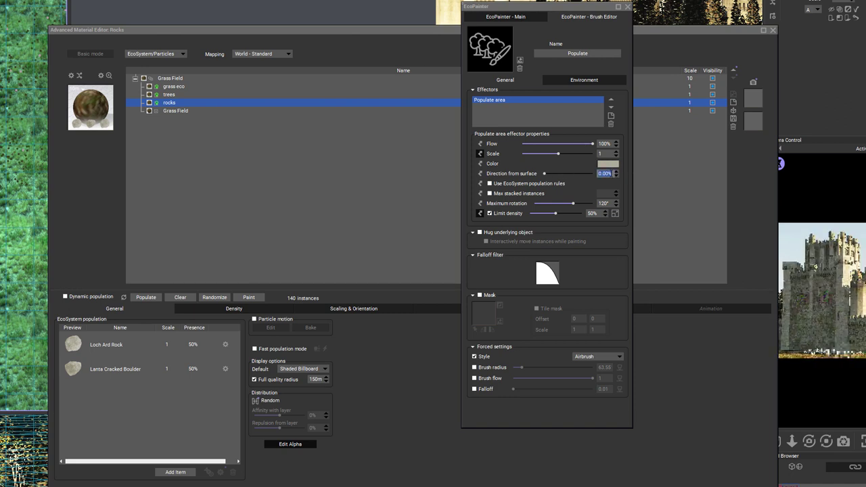
click(618, 176)
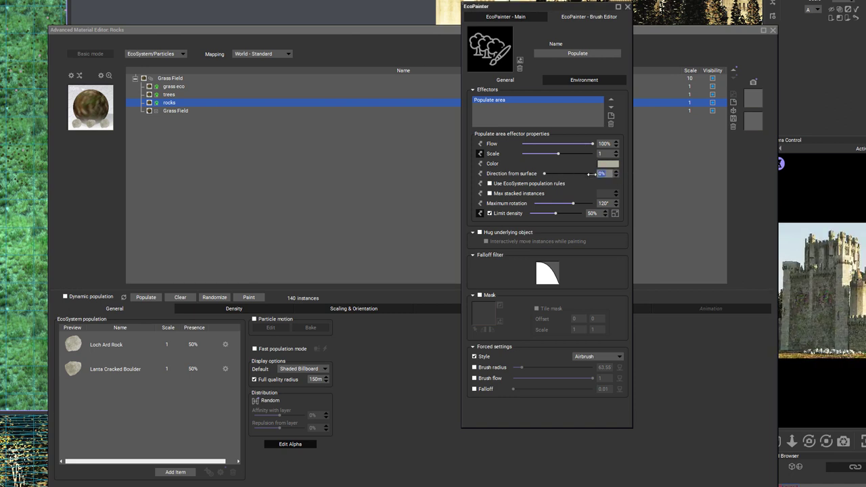
click(551, 185)
Adjust the rocks layer's offset from surface in its density settings
click(230, 310)
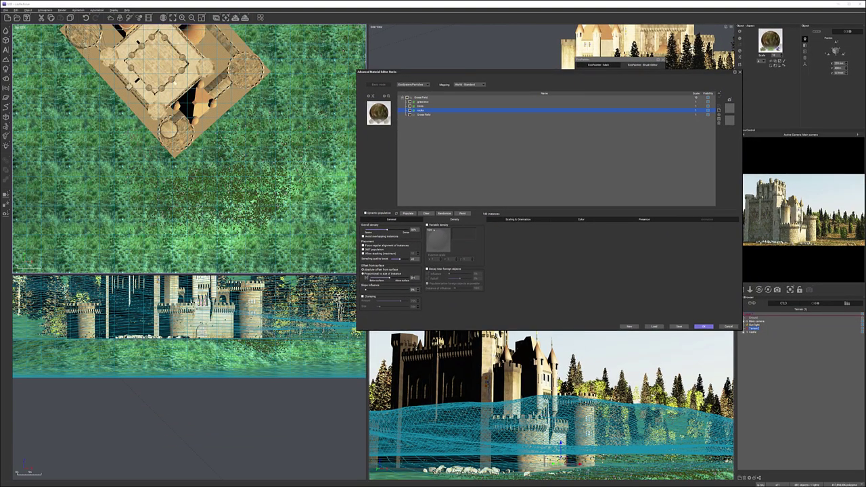
click(415, 278)
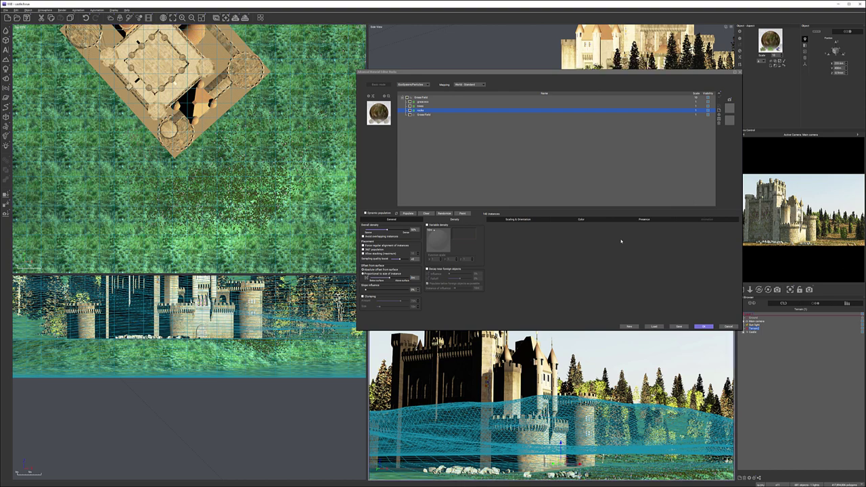
click(559, 256)
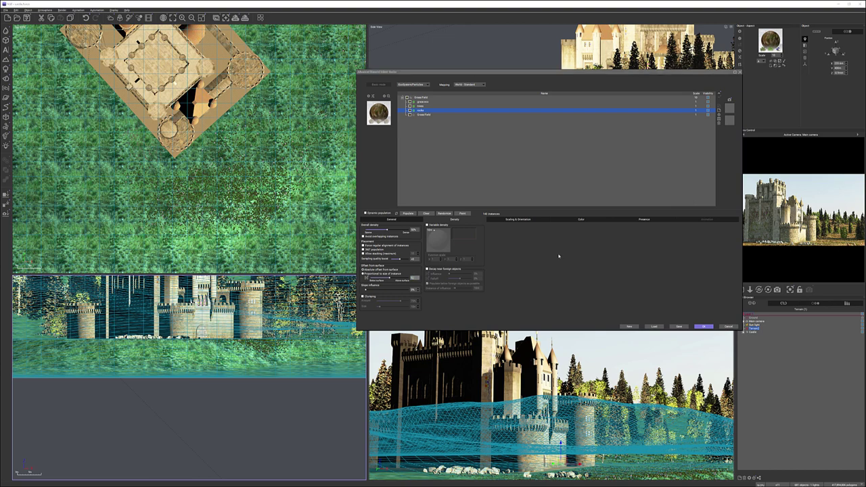
key(Return)
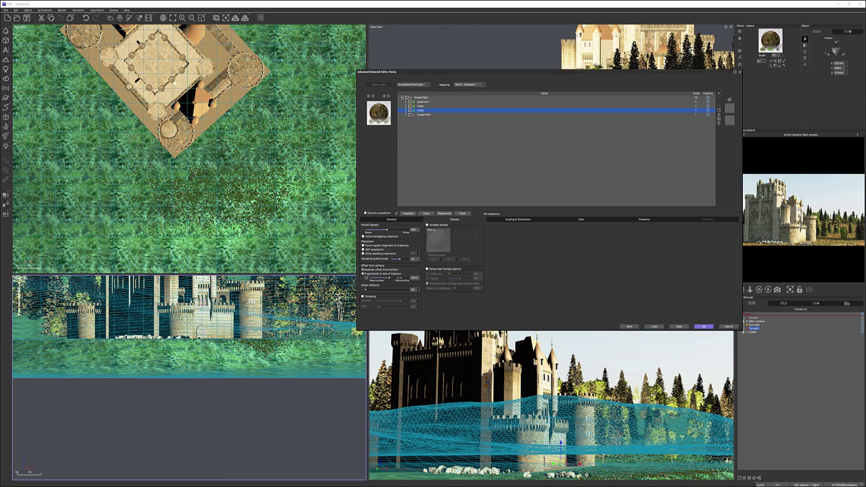
click(415, 278)
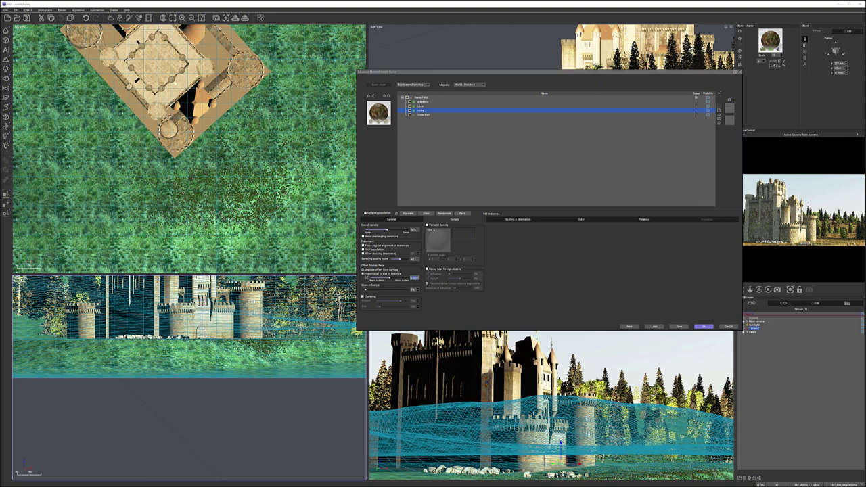
click(415, 278)
click(544, 262)
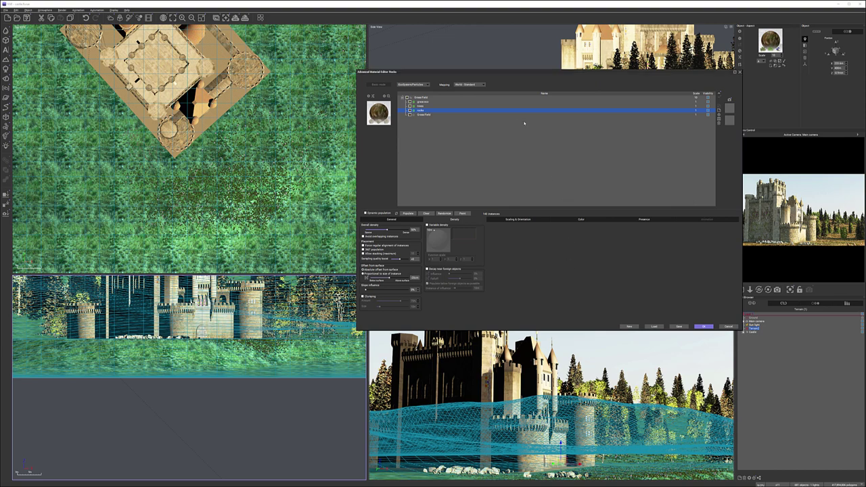
Open EcoPainter for the rocks layer and bring up the Populate brush in the brush editor
click(463, 213)
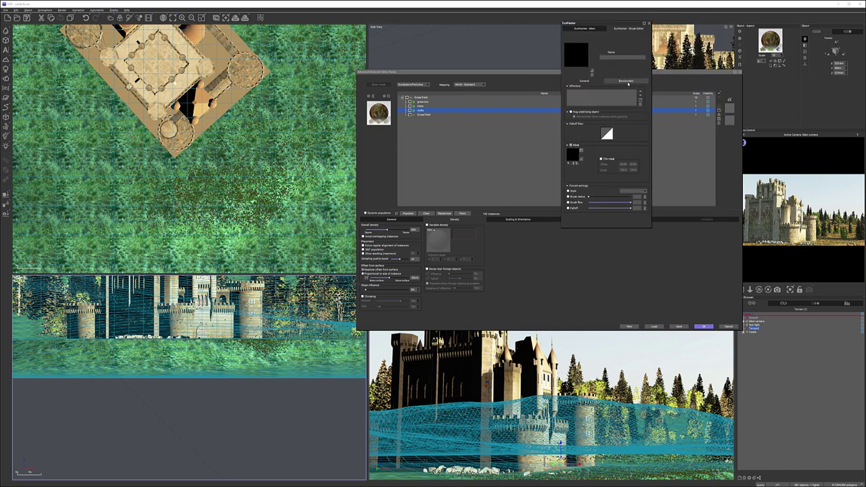
click(628, 81)
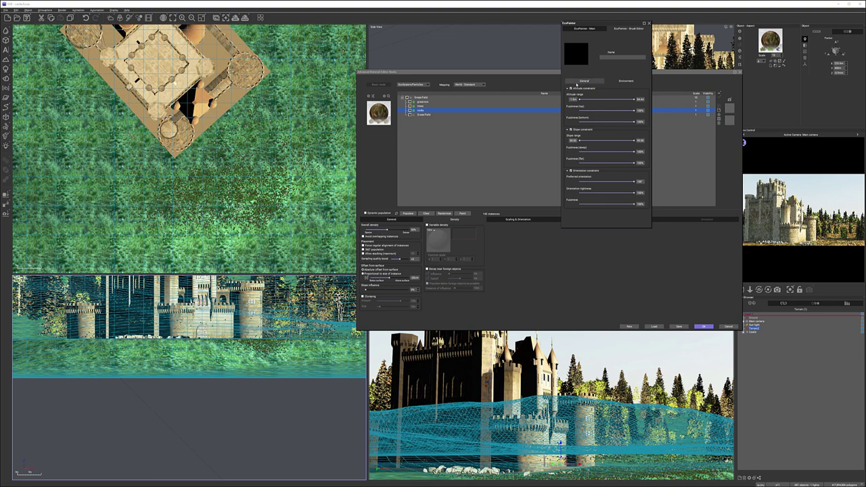
click(578, 82)
click(644, 29)
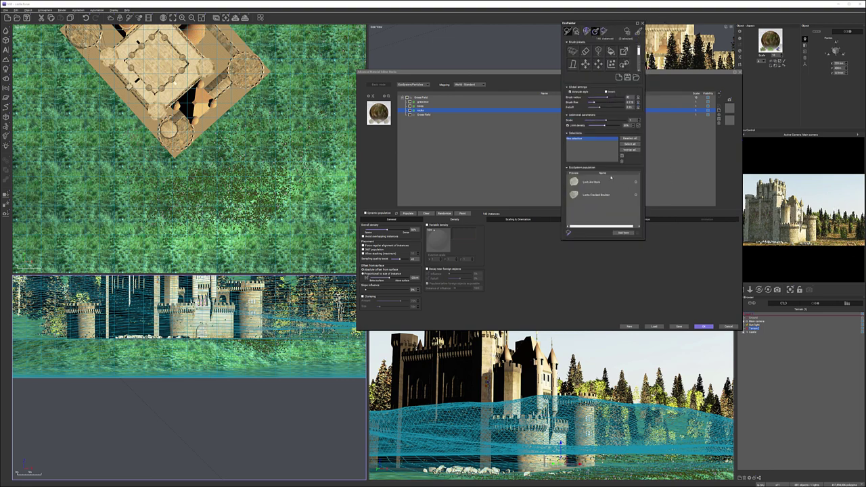
click(639, 31)
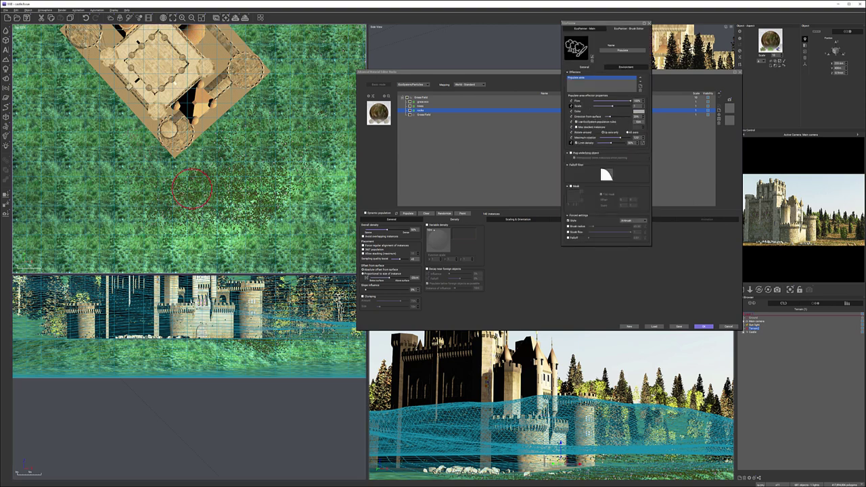
Paint rocks on the ground south and west of the castle and along its east side with the Populate brush
mouse_move(193, 207)
mouse_down()
mouse_move(190, 215)
mouse_move(203, 220)
mouse_move(201, 210)
mouse_up()
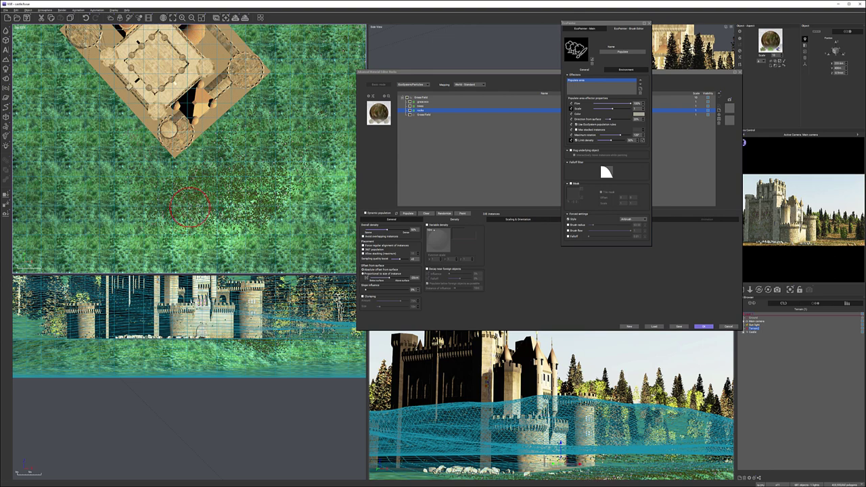
drag(133, 164, 143, 194)
mouse_move(327, 55)
mouse_down()
mouse_move(310, 116)
mouse_move(290, 127)
mouse_up()
right_drag(289, 134, 193, 189)
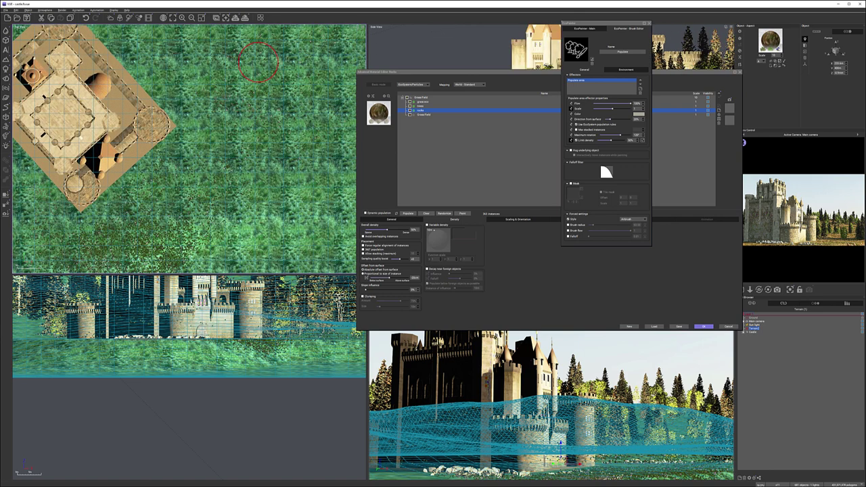
drag(295, 71, 288, 129)
Paint more rocks on the ground southwest and southeast of the castle, and accept the terrain material
right_drag(161, 131, 345, 62)
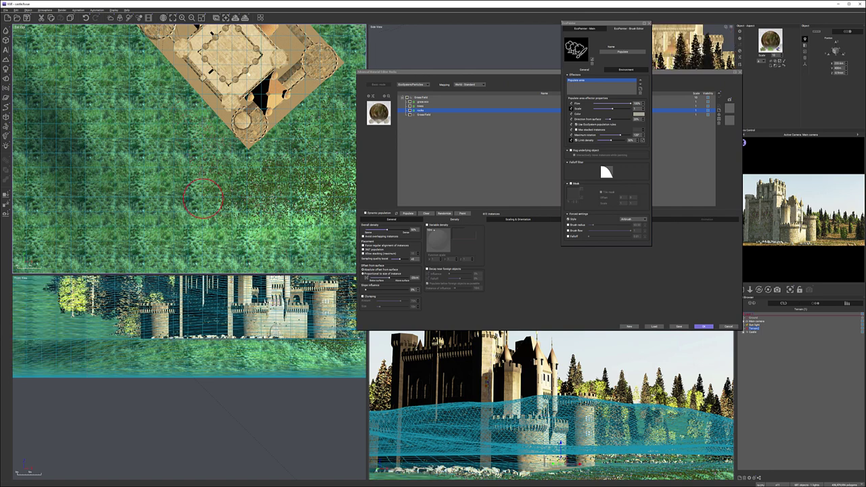
click(203, 198)
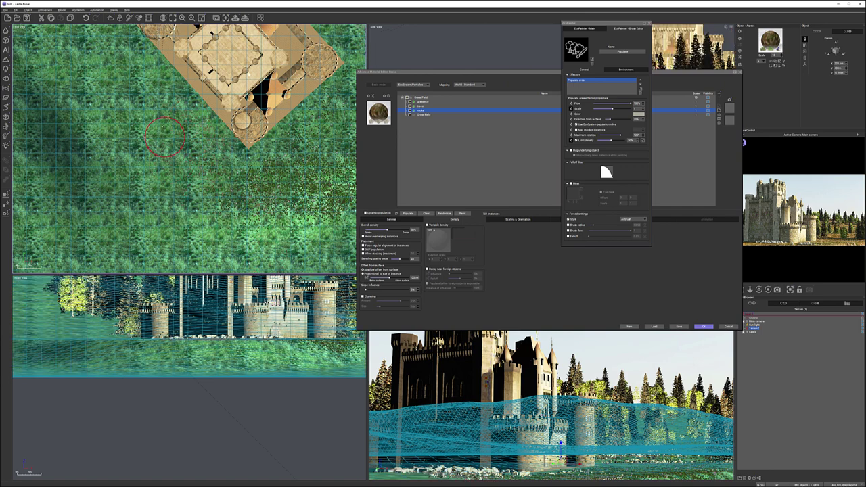
click(161, 128)
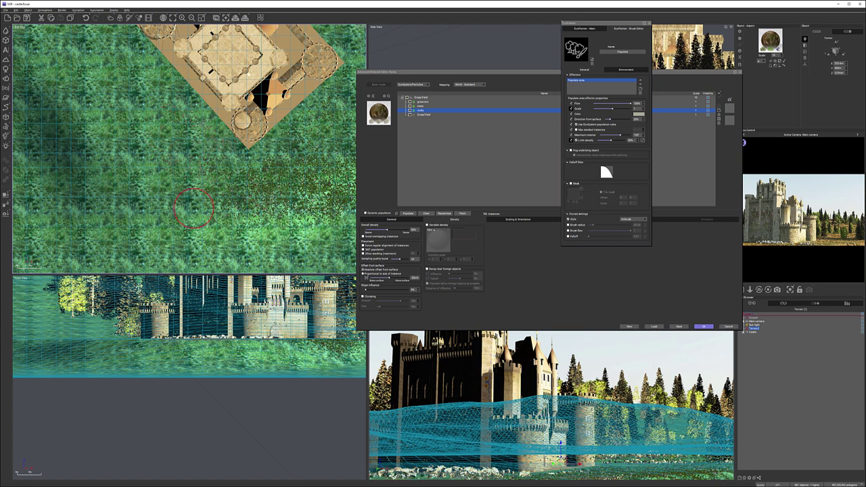
right_drag(189, 145, 133, 140)
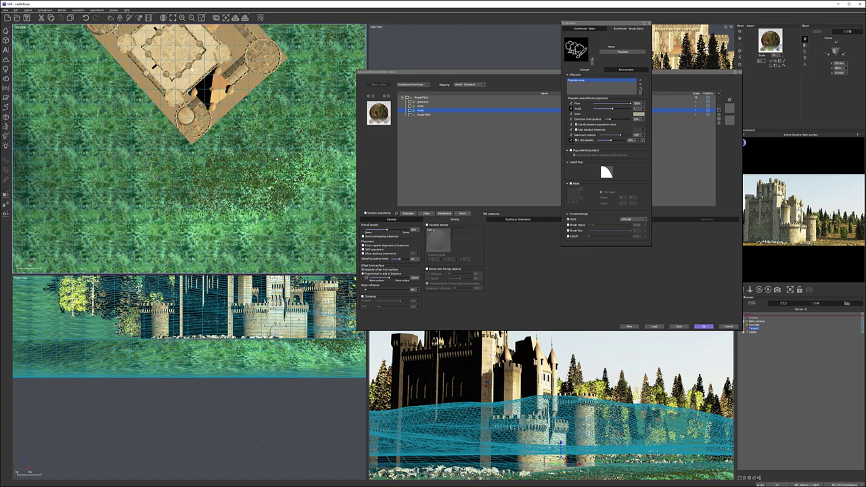
click(305, 157)
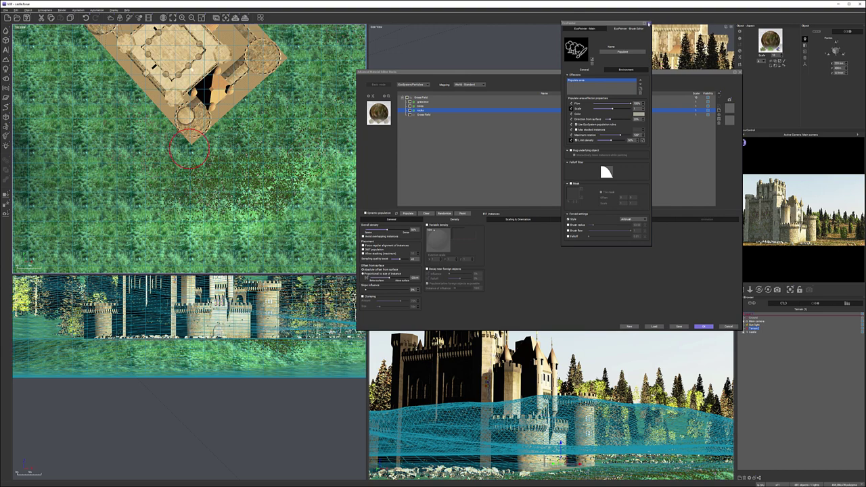
click(649, 23)
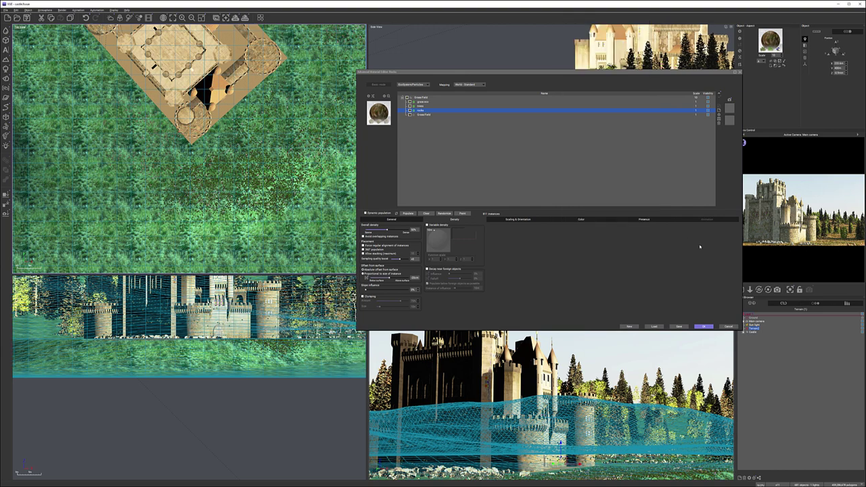
click(704, 327)
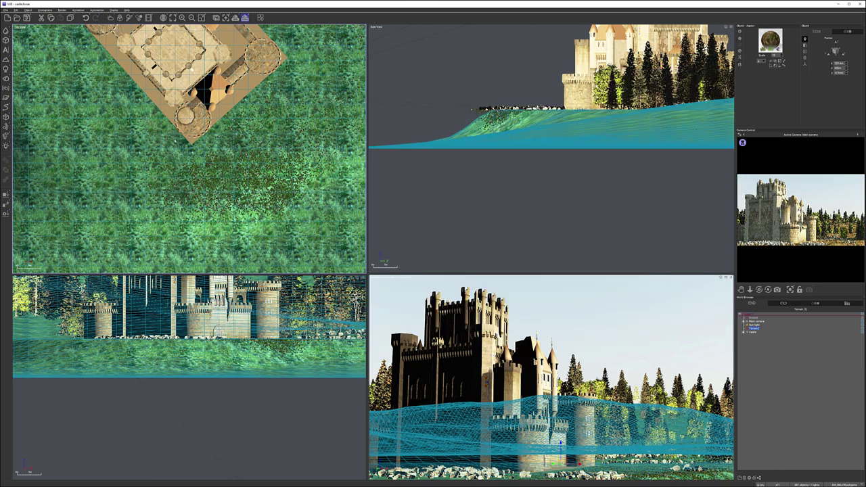
Render the scene with the current options, accept the post-render settings and close the finished render
click(245, 17)
click(369, 237)
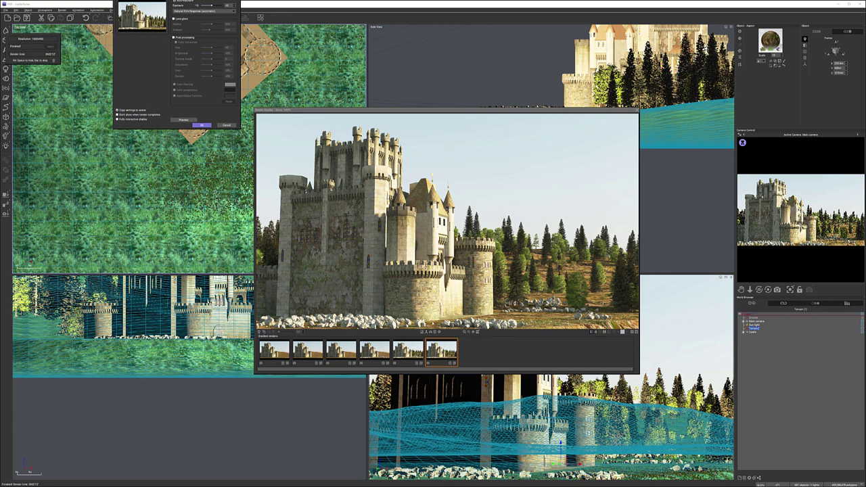
click(208, 125)
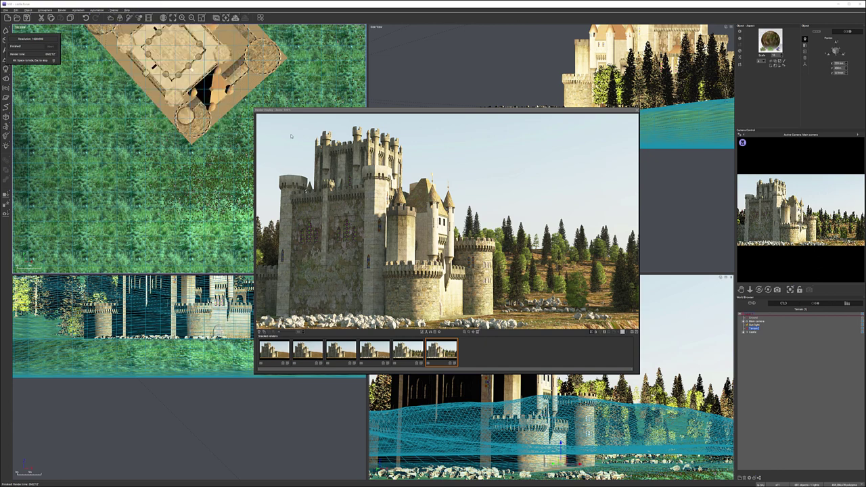
click(636, 109)
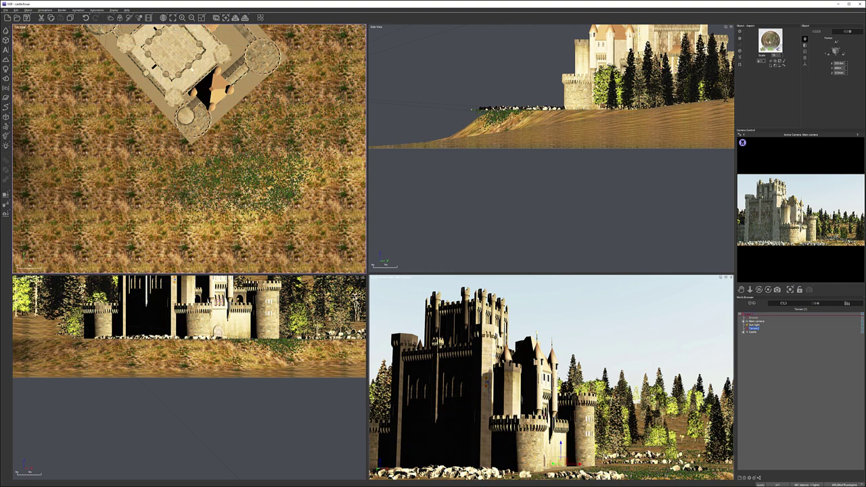
Reopen the terrain material and toggle shrinking at low densities for the rocks layer's scaling
double_click(769, 42)
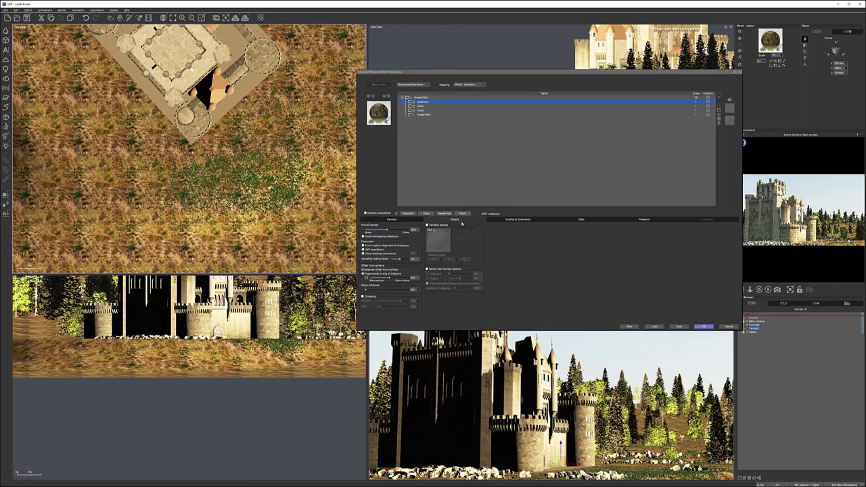
click(425, 109)
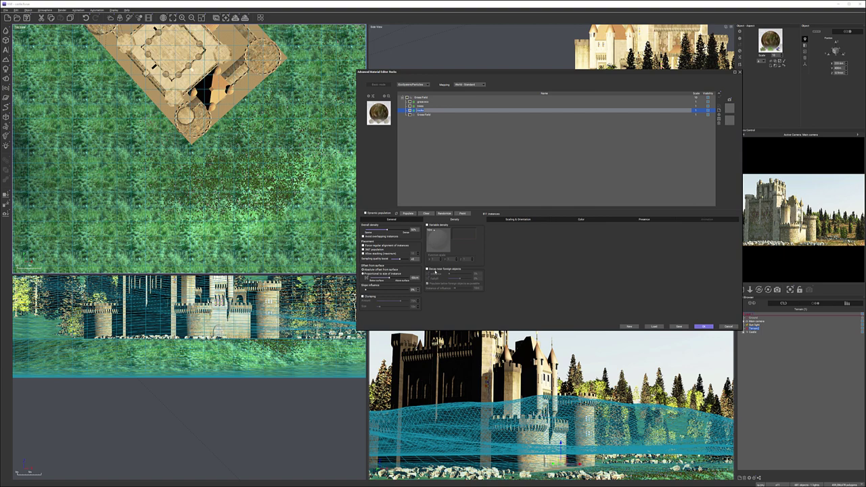
click(518, 219)
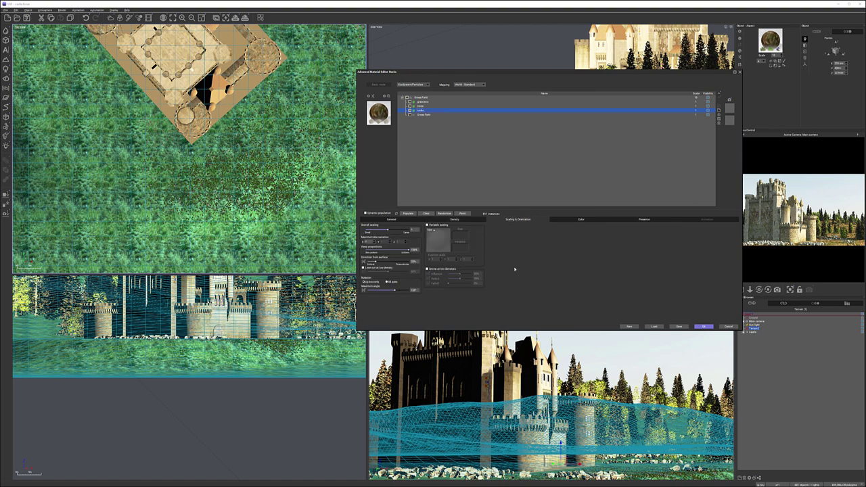
click(429, 268)
Reopen EcoPainter for the rocks layer, choose the Populate brush and set its direction from surface to 0%
click(389, 219)
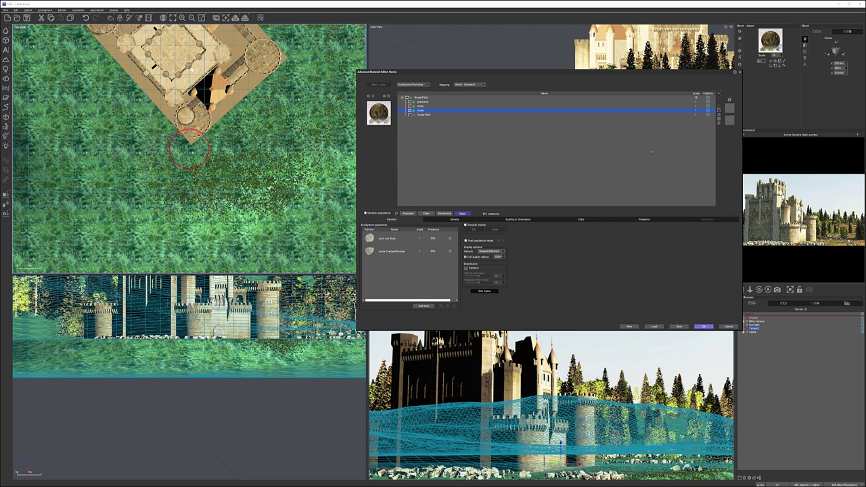
click(463, 214)
drag(677, 10, 643, 34)
click(665, 39)
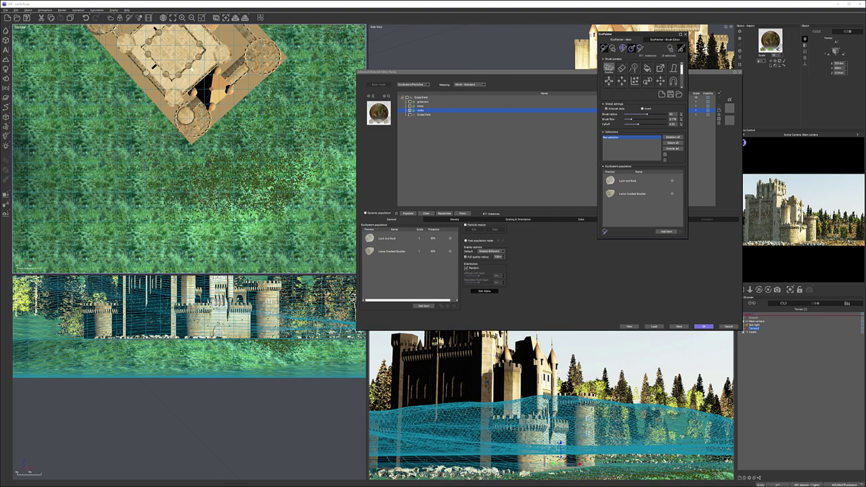
click(609, 68)
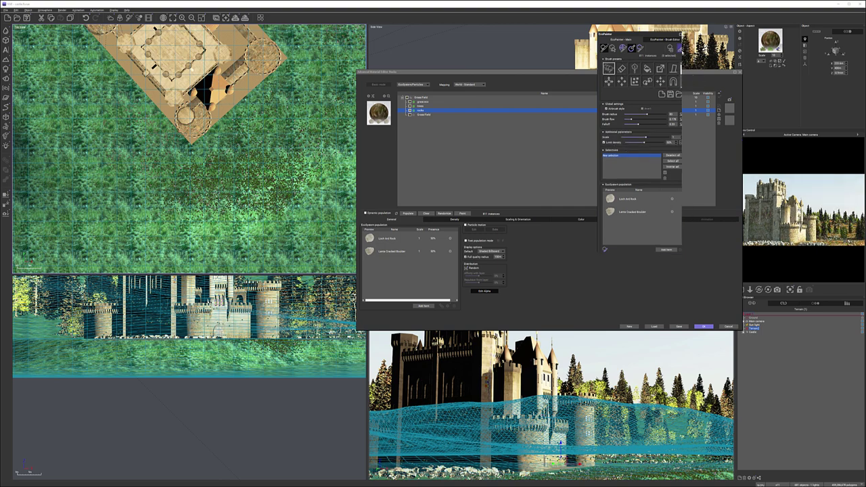
click(674, 40)
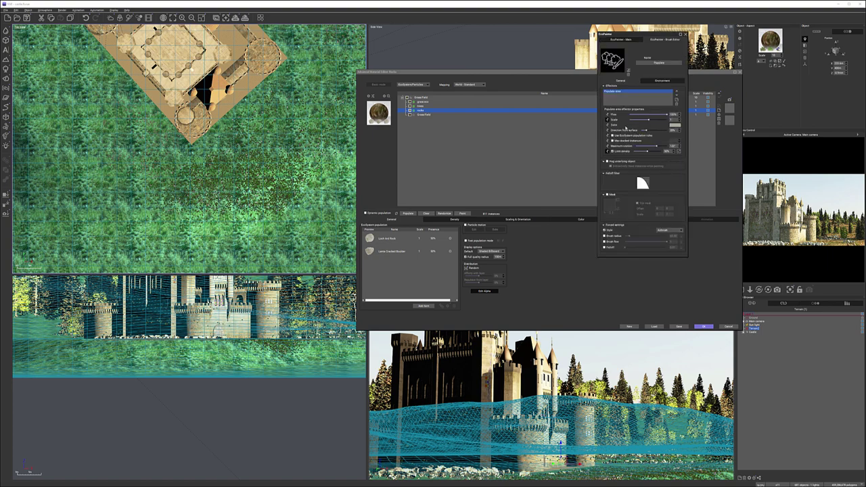
scroll(612, 135, down, 1)
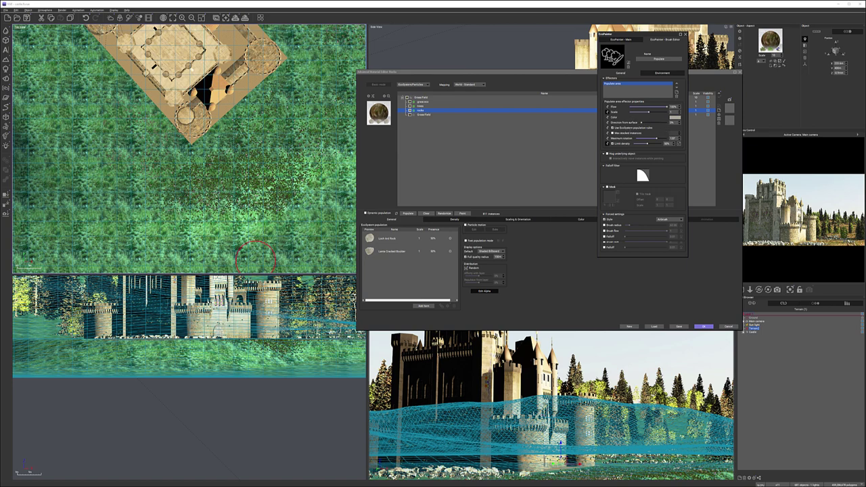
Paint rocks from the ground southwest of the castle around its south corner to the southeast wall, and close EcoPainter
right_drag(153, 153, 162, 186)
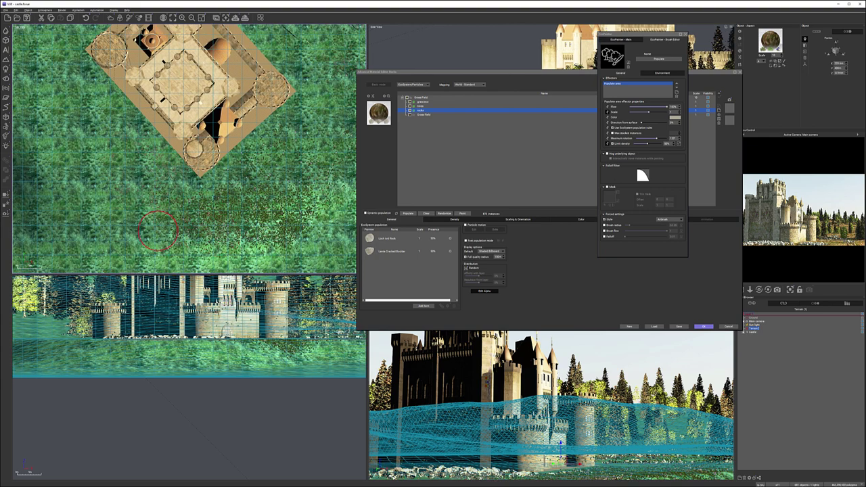
mouse_move(159, 222)
mouse_down()
mouse_move(265, 159)
mouse_move(239, 152)
mouse_move(251, 135)
mouse_move(270, 134)
mouse_up()
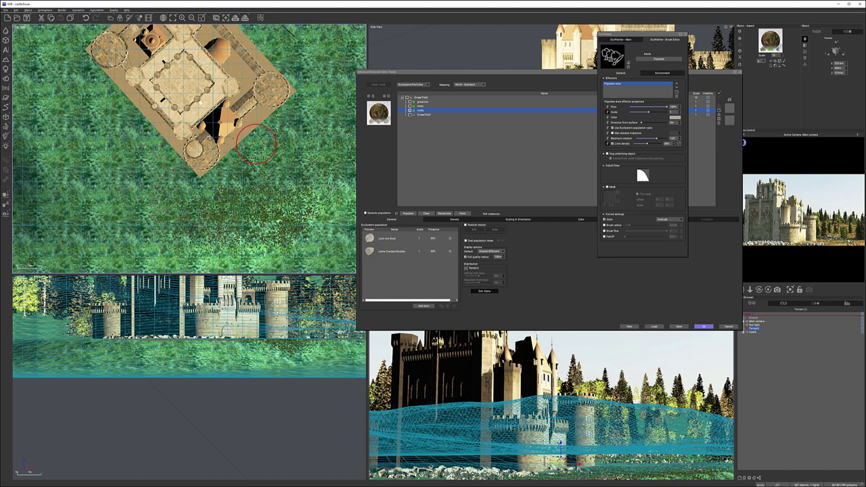
key(Escape)
Examine the rocks layer's density settings and its scaling and orientation settings in the terrain material
click(423, 101)
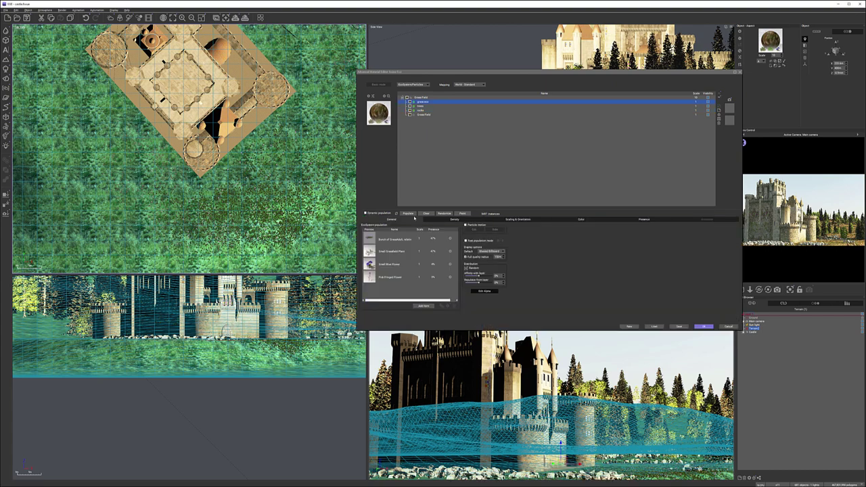
click(420, 110)
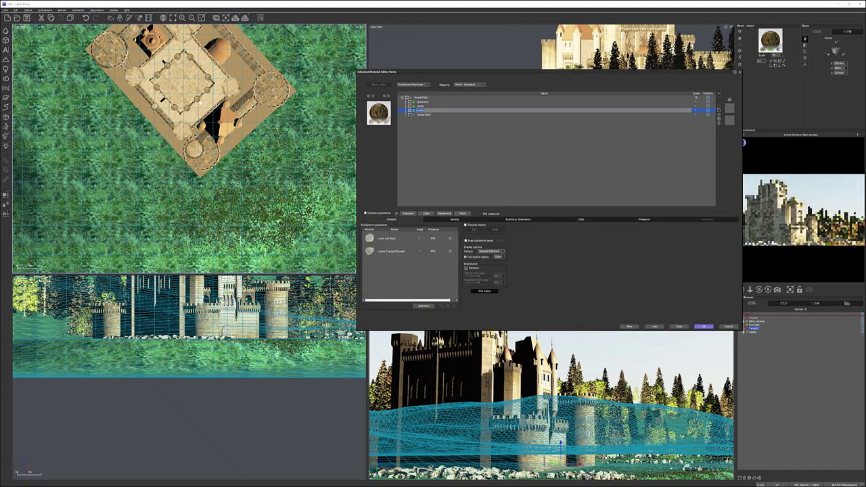
click(494, 220)
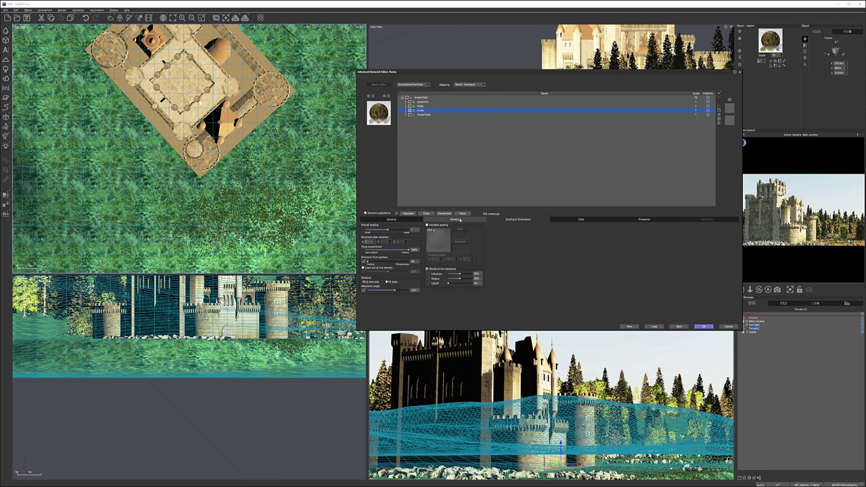
click(455, 220)
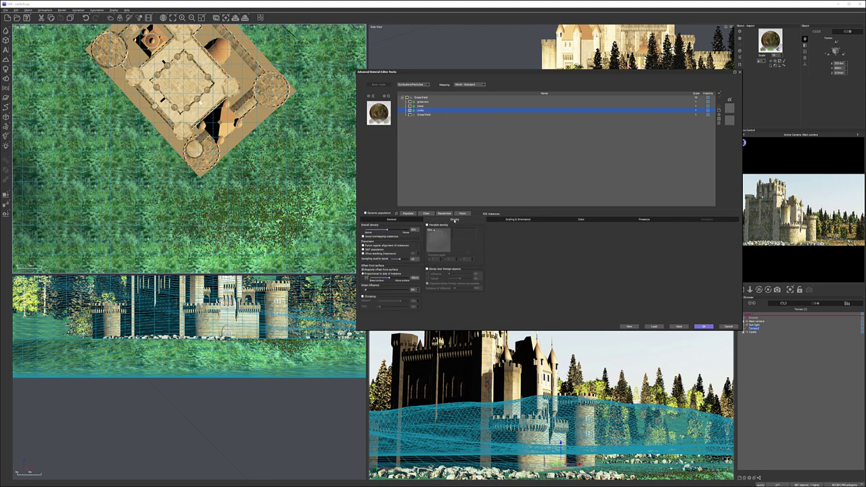
click(511, 221)
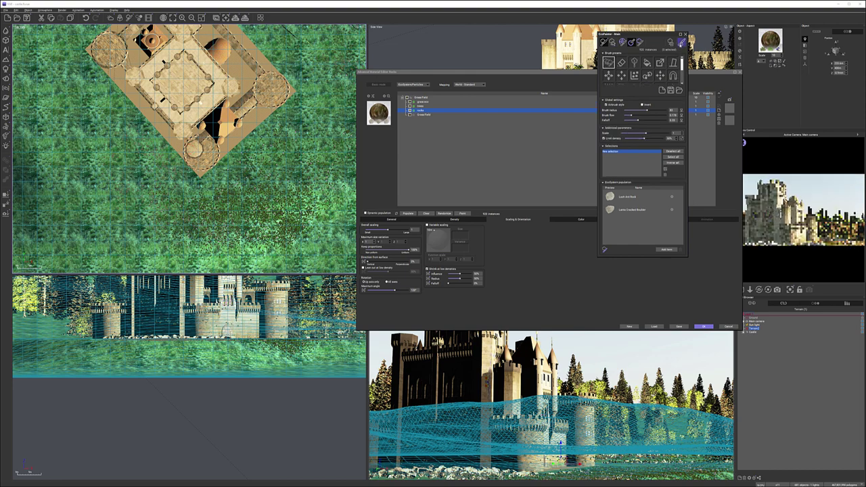
Edit the Populate brush for the rocks layer to use the EcoSystem population rules, and enlarge the EcoPainter window
double_click(609, 62)
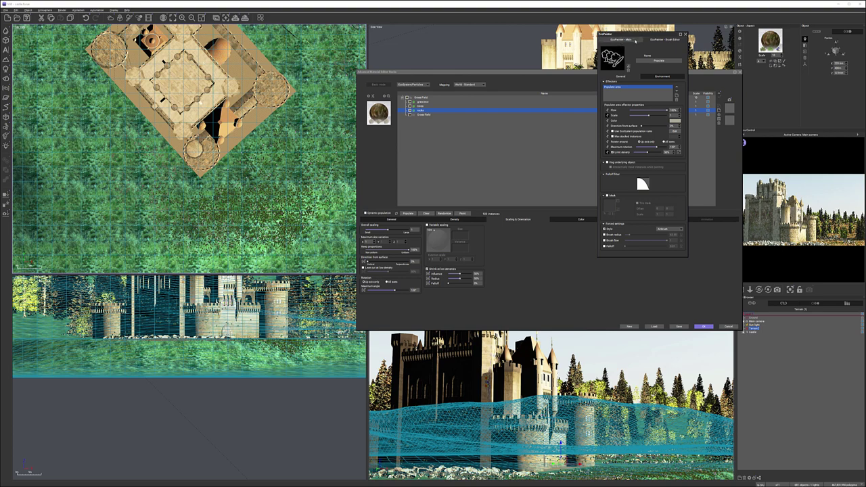
click(620, 39)
click(676, 44)
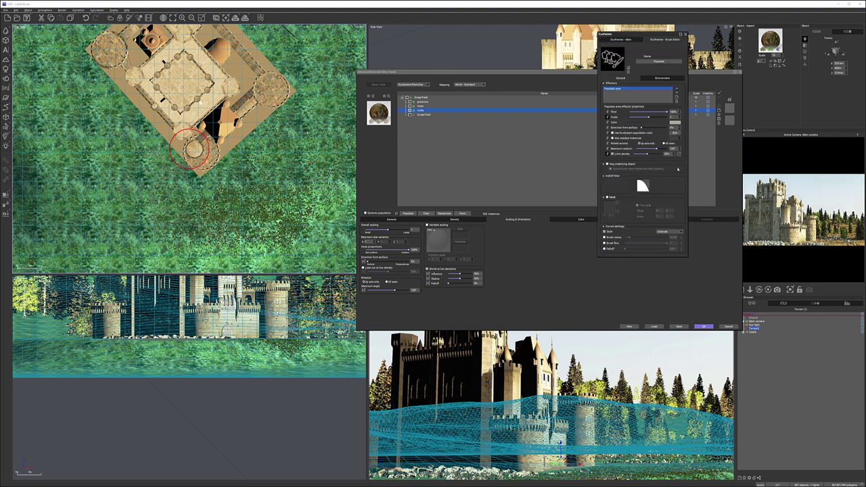
scroll(622, 137, down, 1)
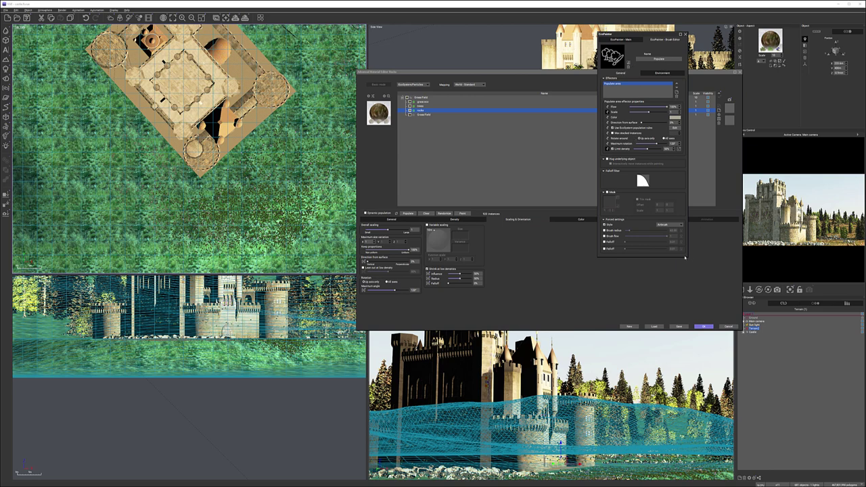
drag(734, 300, 750, 313)
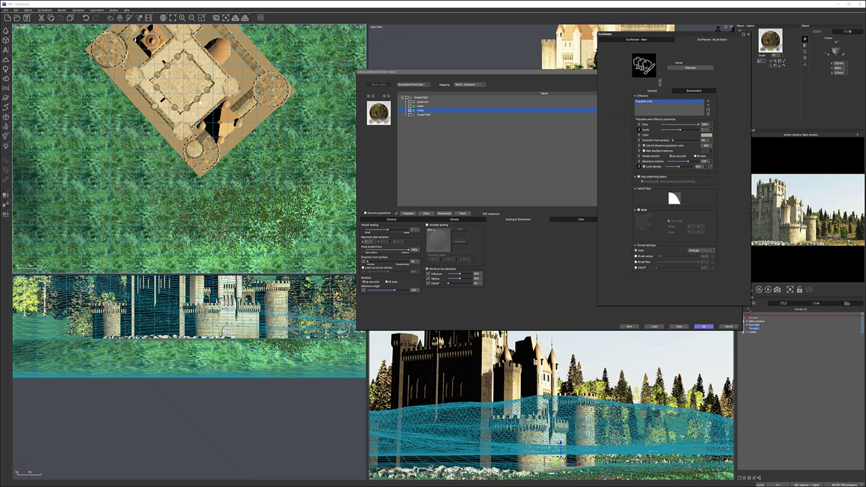
Paint more rocks with the Populate brush on the open ground east of the castle
click(637, 39)
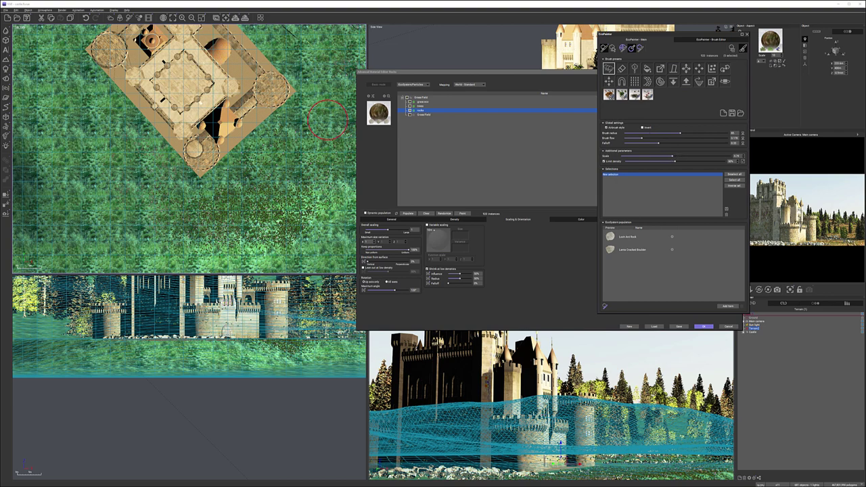
mouse_move(317, 96)
mouse_down()
mouse_move(334, 121)
mouse_move(298, 111)
mouse_move(328, 153)
mouse_up()
right_drag(328, 153, 313, 118)
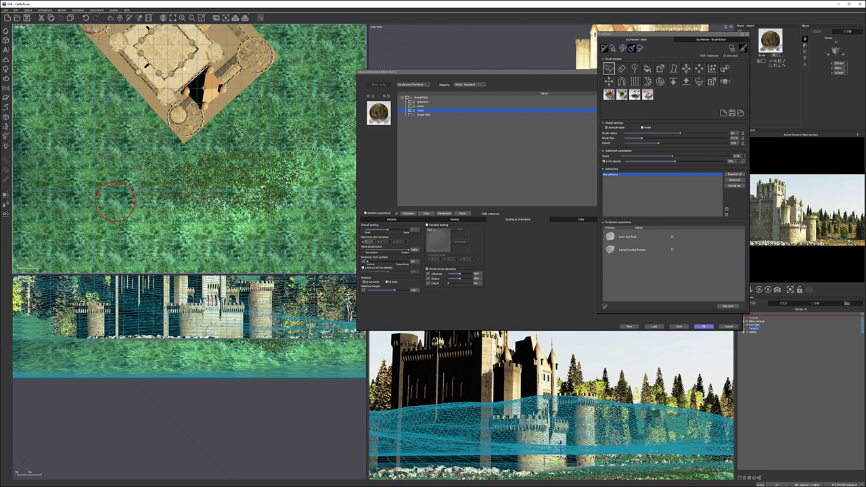
Paint more rocks onto the terrain along the castle's lower corner and right flank with the EcoPainter, and close the painter
click(98, 168)
mouse_move(116, 106)
mouse_down()
mouse_move(106, 76)
mouse_move(248, 214)
mouse_move(288, 197)
mouse_move(268, 223)
mouse_move(266, 213)
mouse_move(300, 186)
mouse_move(303, 165)
mouse_move(321, 149)
mouse_up()
right_drag(321, 148, 267, 203)
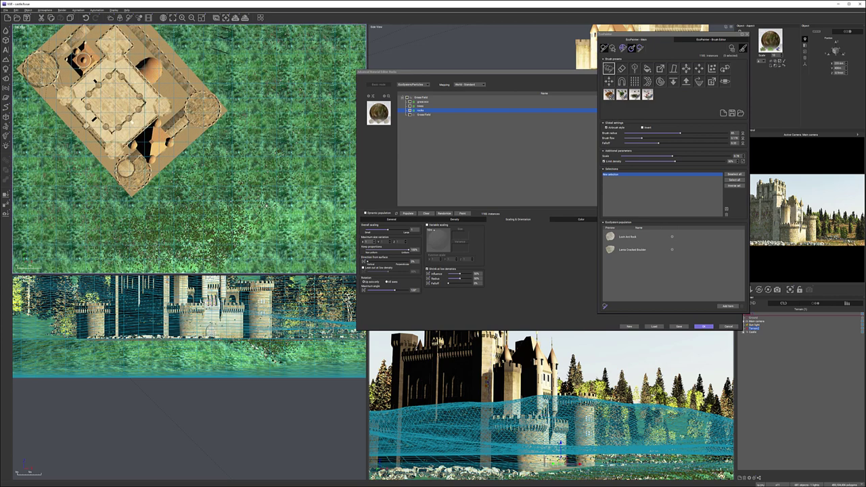
mouse_move(240, 263)
mouse_down()
mouse_move(259, 247)
mouse_move(283, 200)
mouse_up()
right_drag(282, 199, 257, 235)
scroll(282, 54, down, 4)
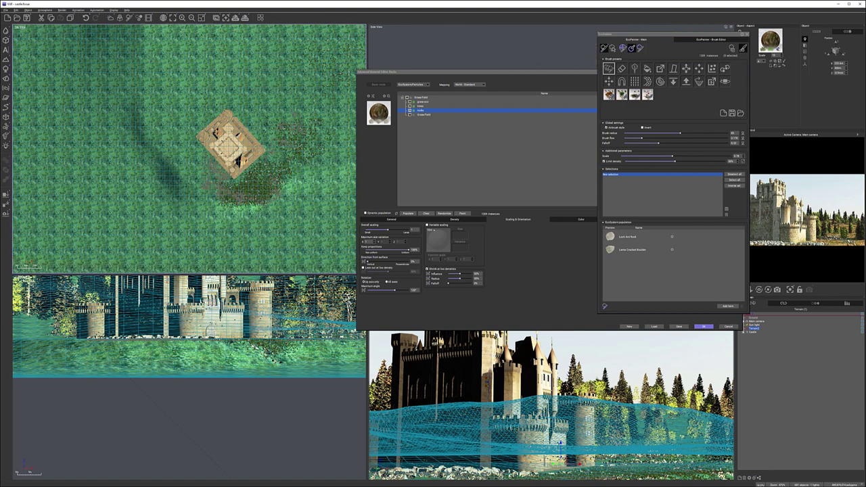
mouse_move(325, 108)
right_down()
mouse_move(303, 150)
mouse_move(297, 144)
right_up()
drag(302, 83, 307, 70)
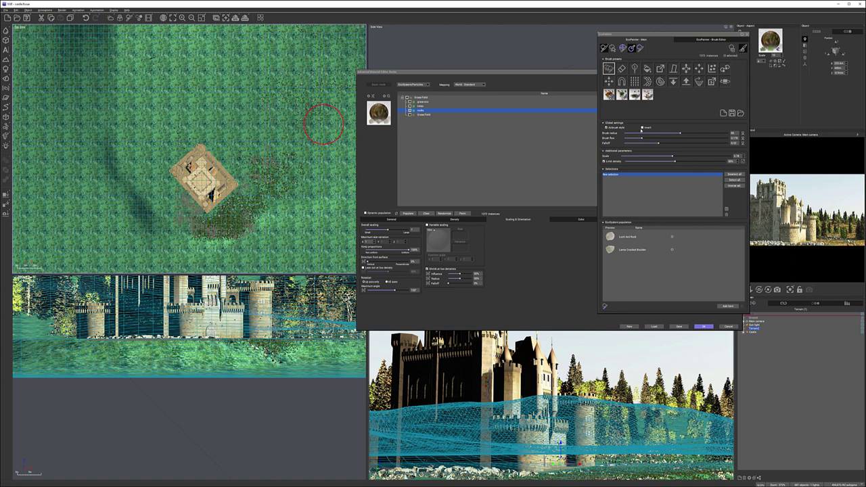
click(748, 35)
Paint additional trees from the trees layer across the hill behind the castle with the EcoPainter and accept the material changes
click(421, 106)
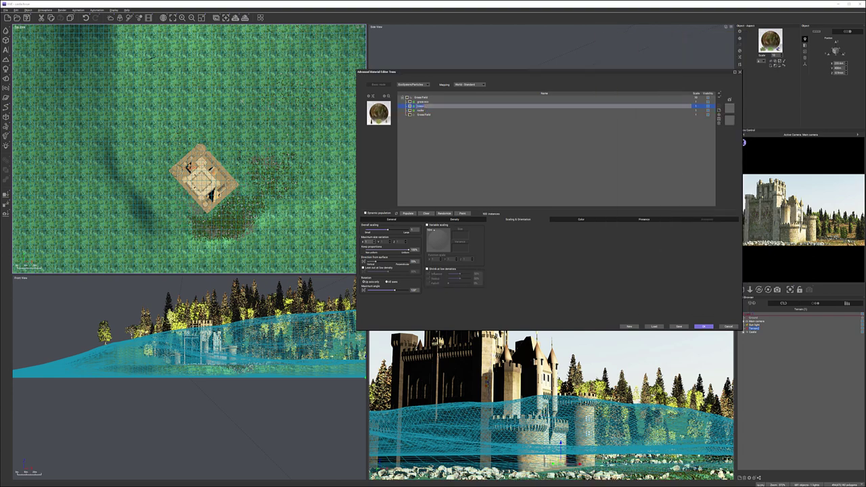
scroll(277, 125, down, 7)
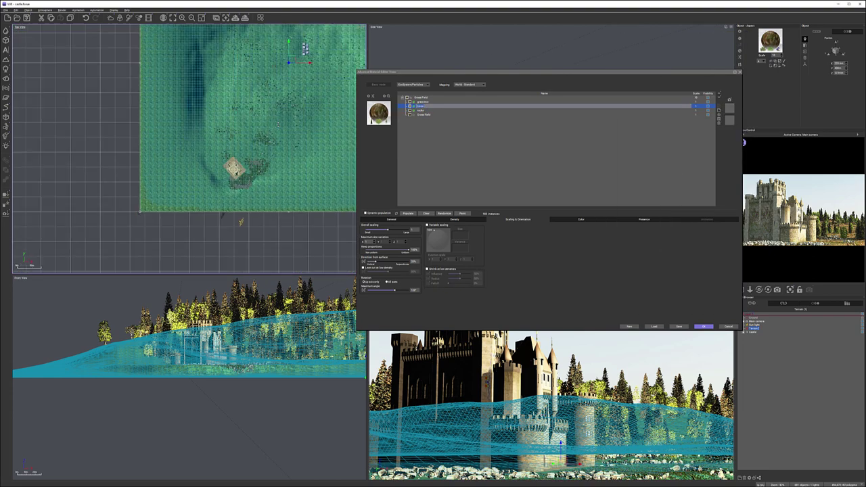
scroll(293, 122, up, 1)
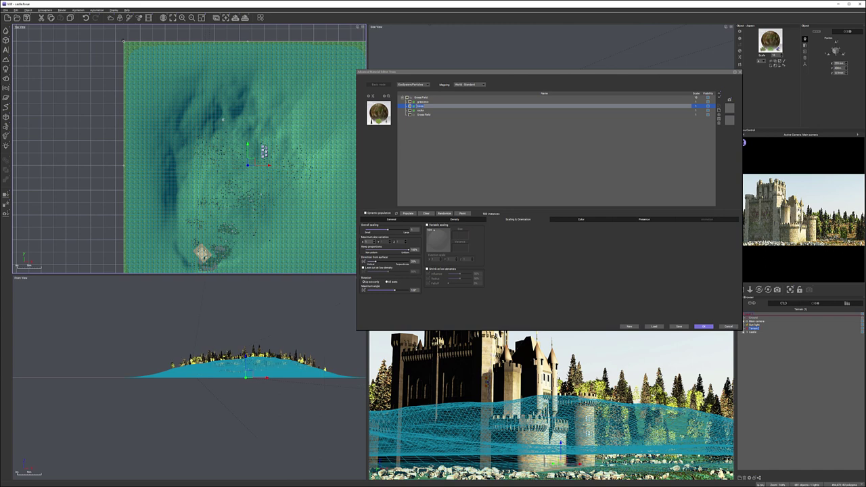
right_drag(296, 144, 293, 151)
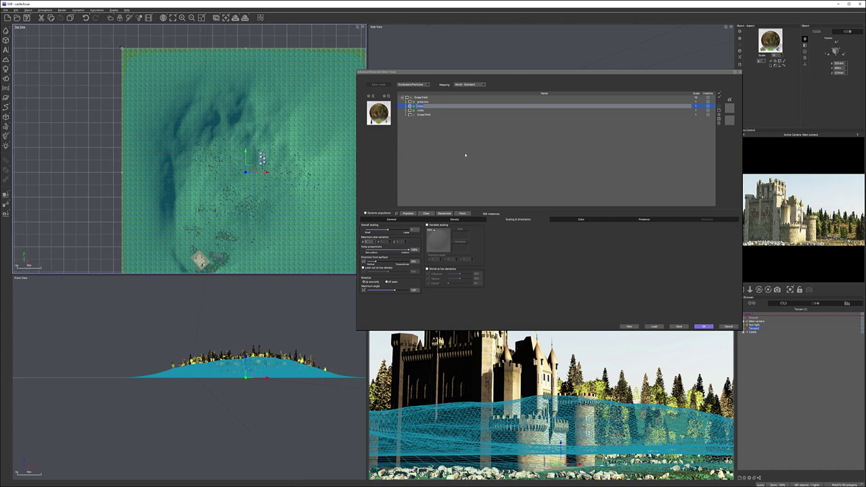
click(462, 214)
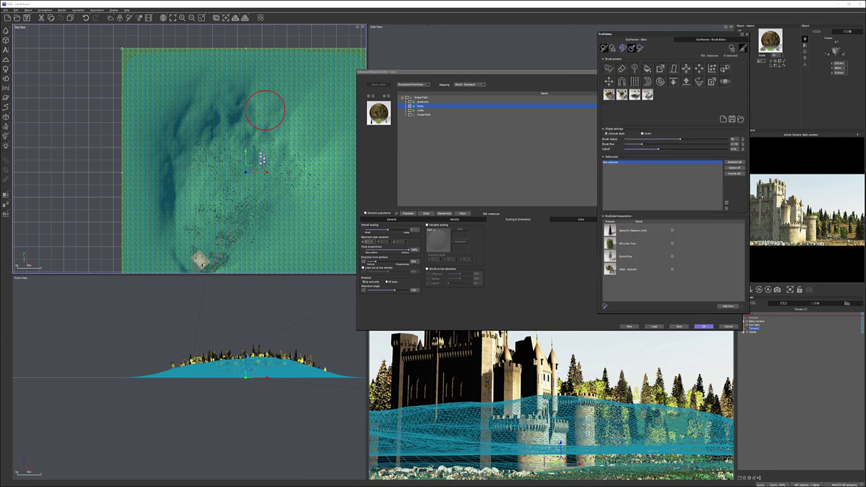
drag(242, 111, 289, 131)
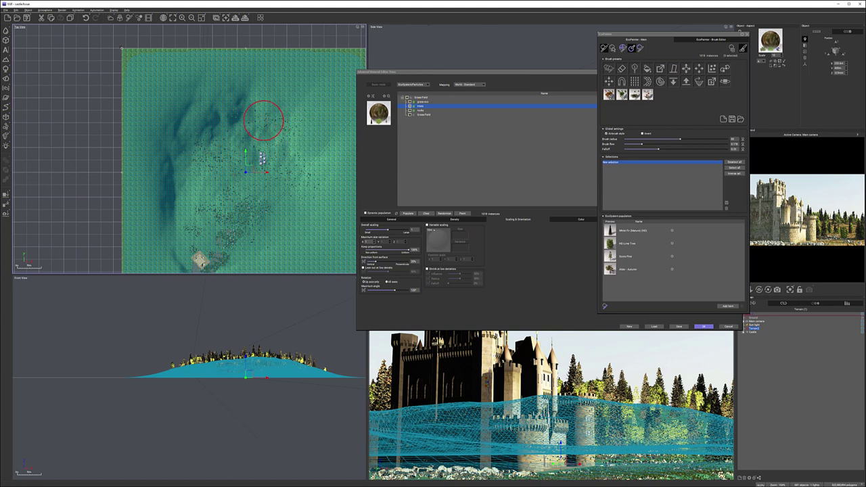
drag(283, 135, 290, 141)
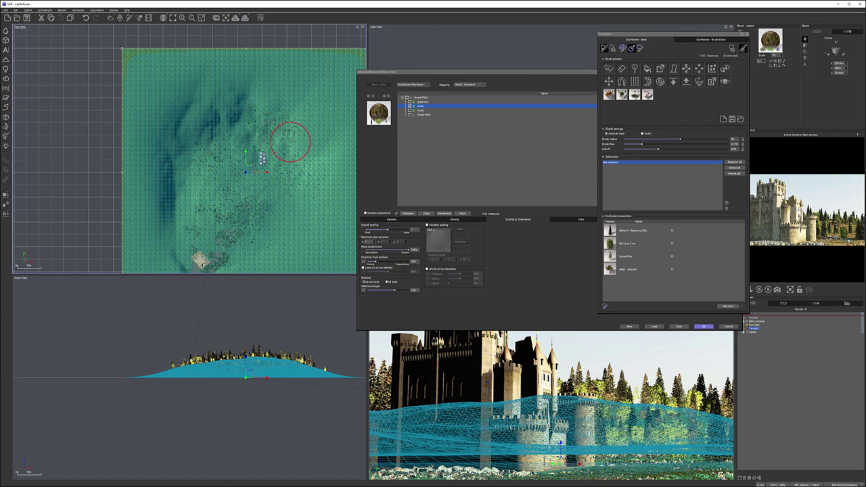
scroll(286, 144, up, 2)
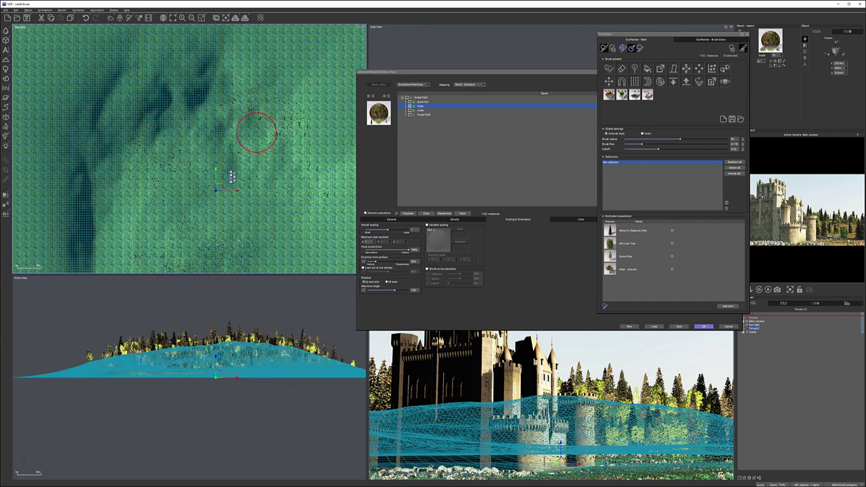
click(248, 129)
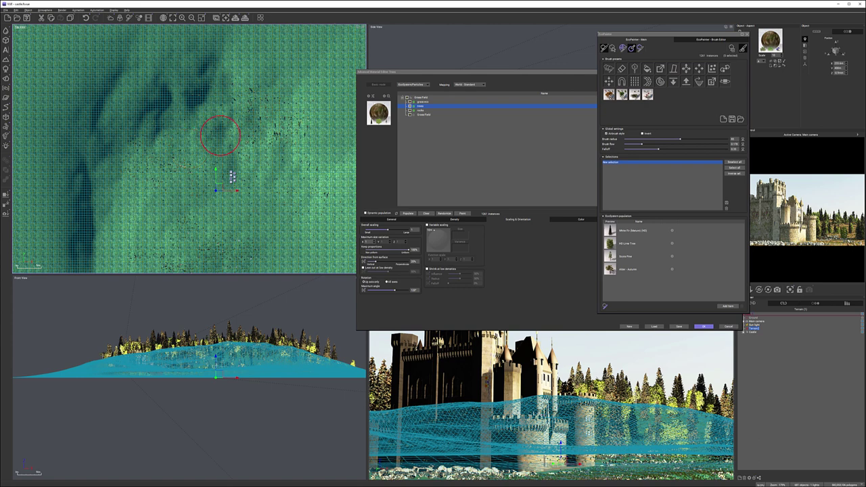
middle_drag(265, 142, 247, 85)
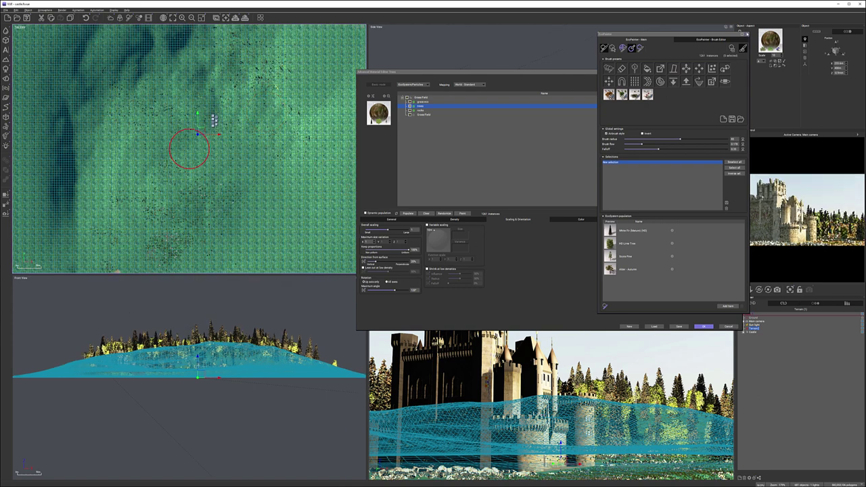
click(705, 327)
click(704, 327)
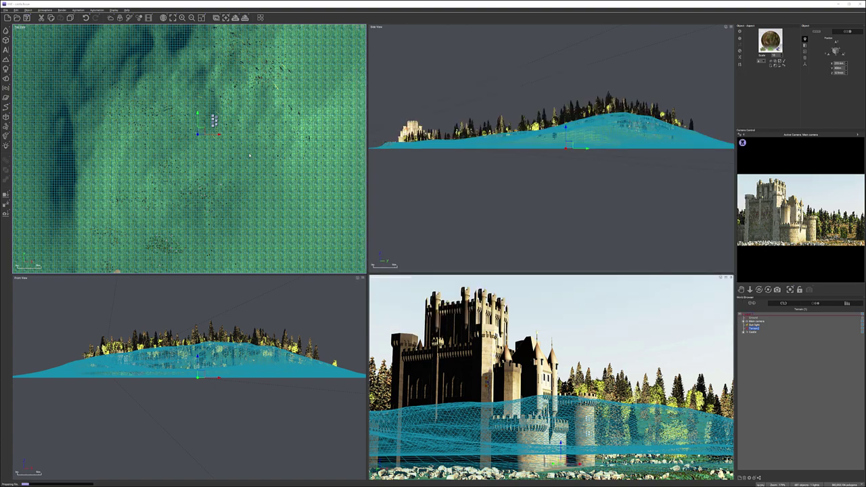
Add a White Fir (Mature) tree to the scene from the Trees collection of the plant library
scroll(237, 153, down, 8)
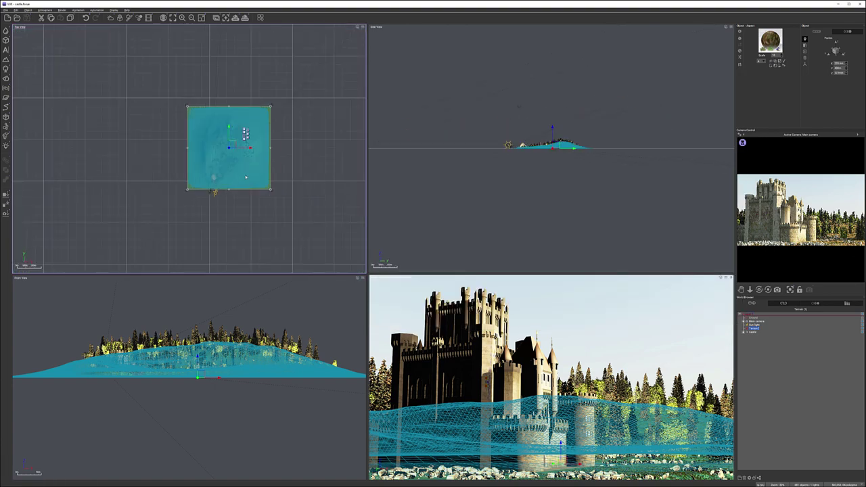
middle_drag(317, 208, 308, 205)
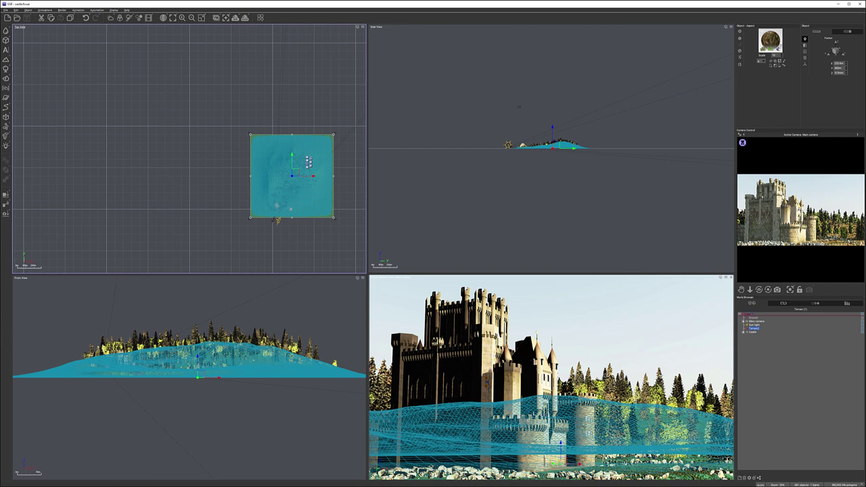
scroll(315, 213, up, 6)
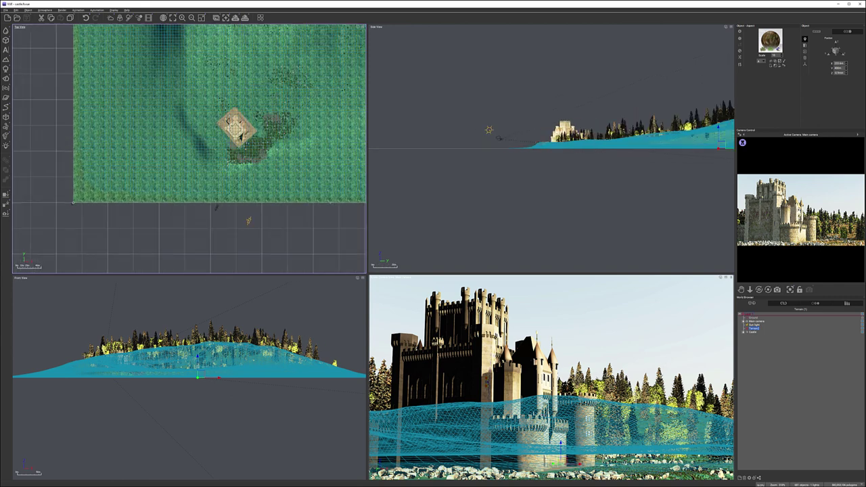
scroll(256, 143, up, 3)
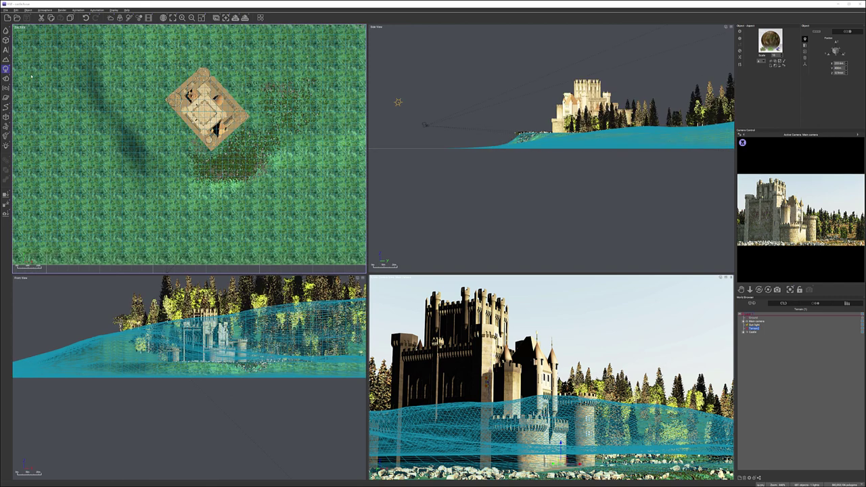
click(6, 69)
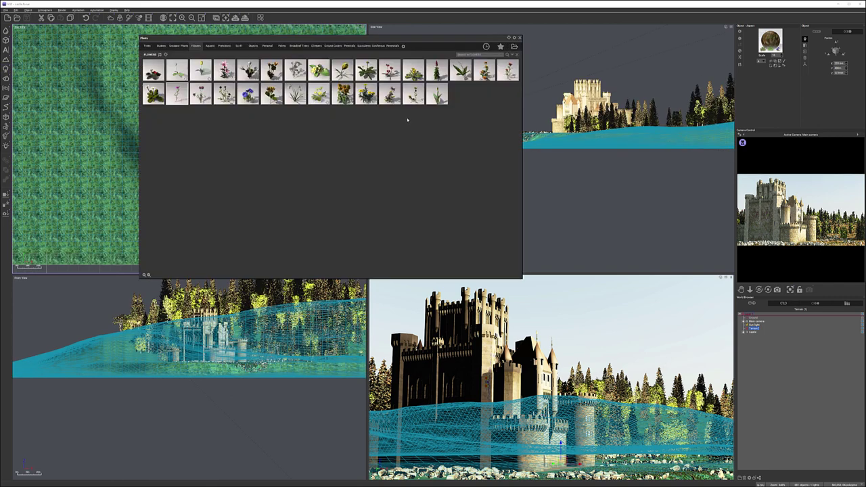
click(147, 46)
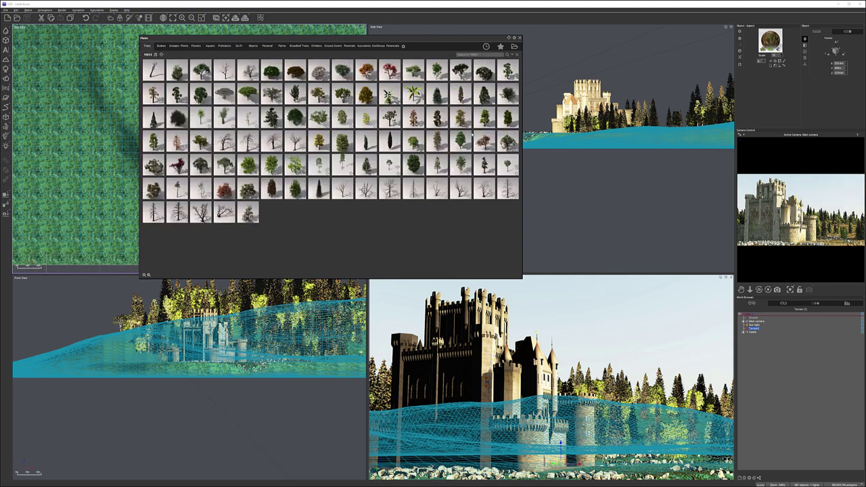
double_click(325, 188)
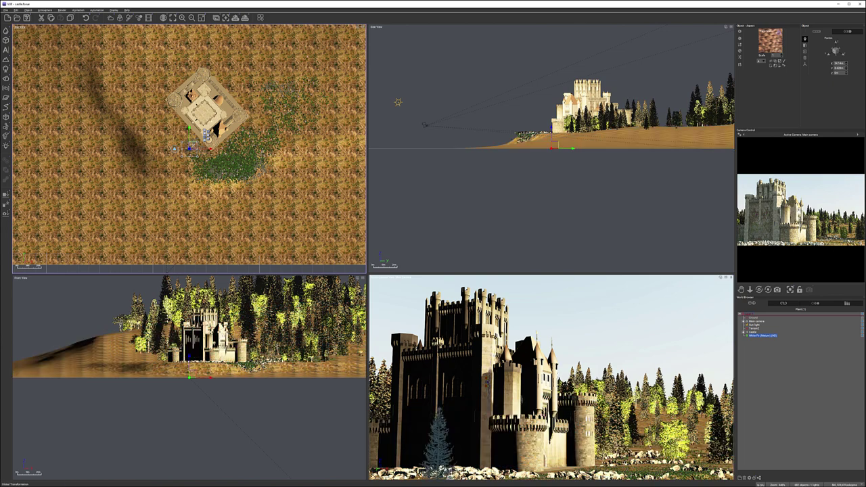
Move the White Fir in front of the castle's left side and raise it to stand on the terrain surface
drag(193, 146, 200, 166)
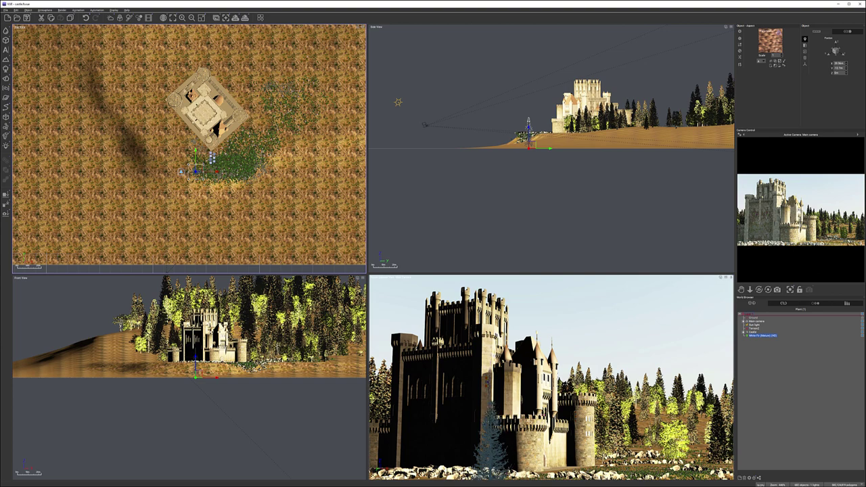
scroll(194, 136, up, 2)
scroll(194, 146, up, 4)
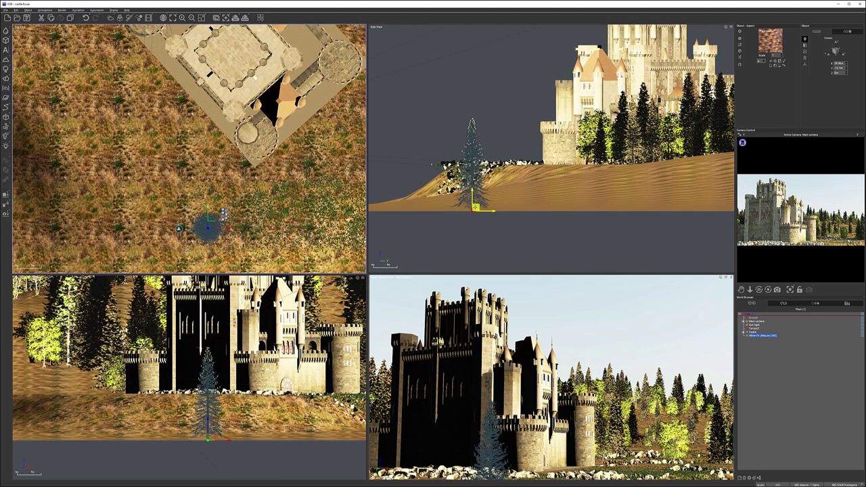
drag(476, 207, 475, 160)
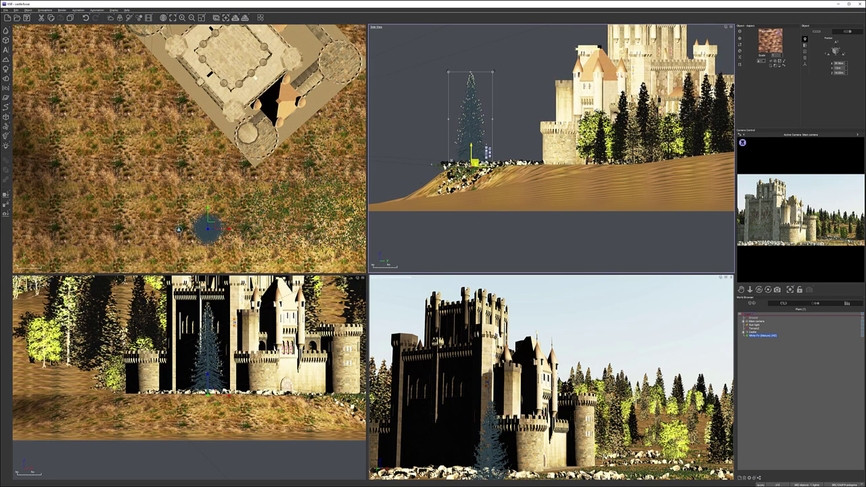
drag(220, 224, 151, 211)
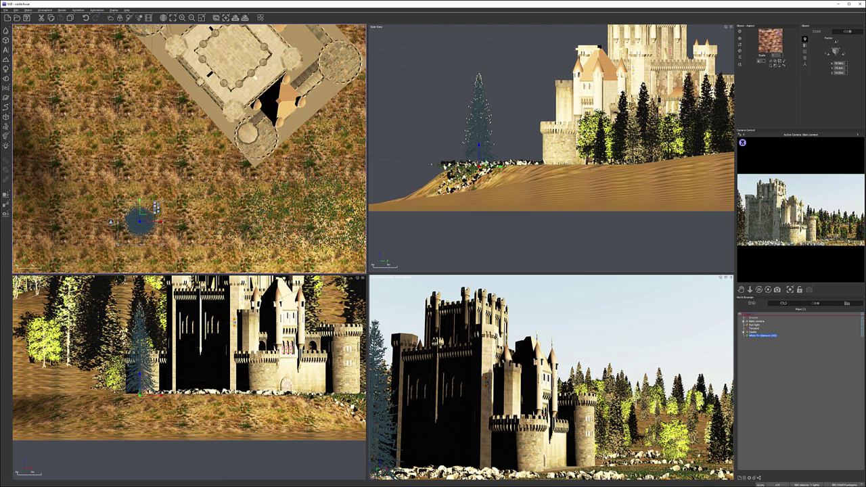
Add a second White Fir and place it just behind the first one, raised to the terrain surface
click(6, 68)
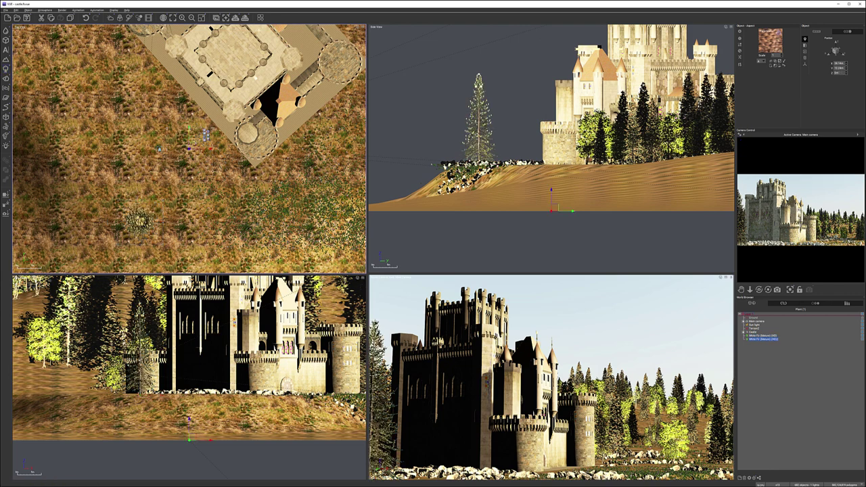
drag(206, 135, 148, 173)
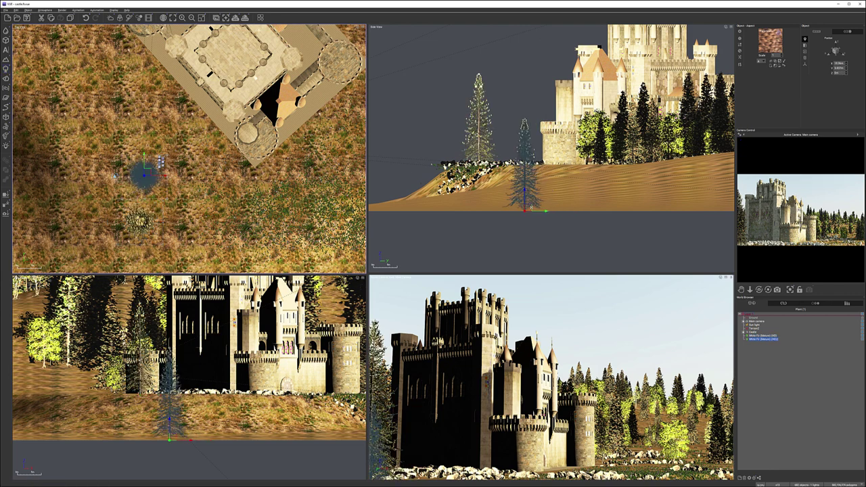
drag(533, 206, 526, 164)
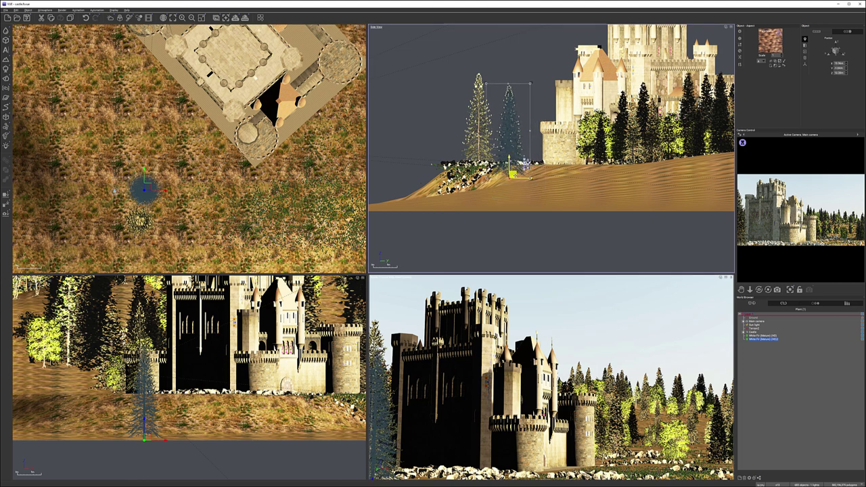
drag(159, 178, 164, 178)
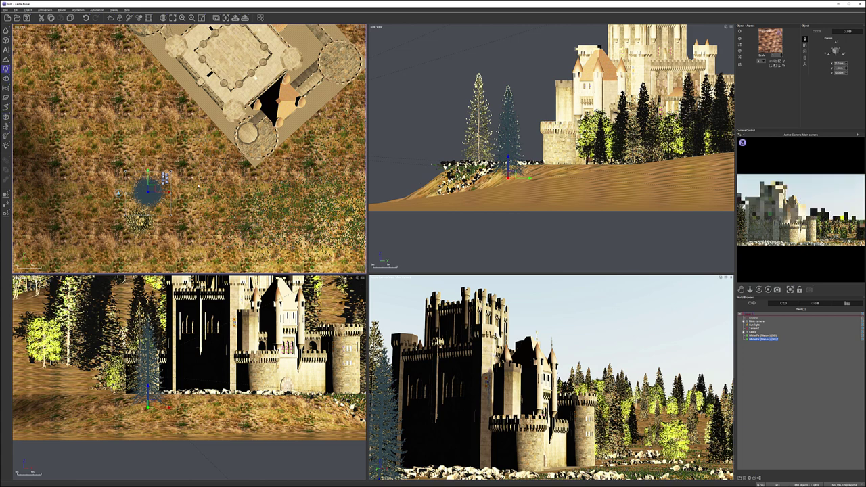
Add a third White Fir, scale it down and place it at ground level beside the other two, closer to the castle
click(6, 68)
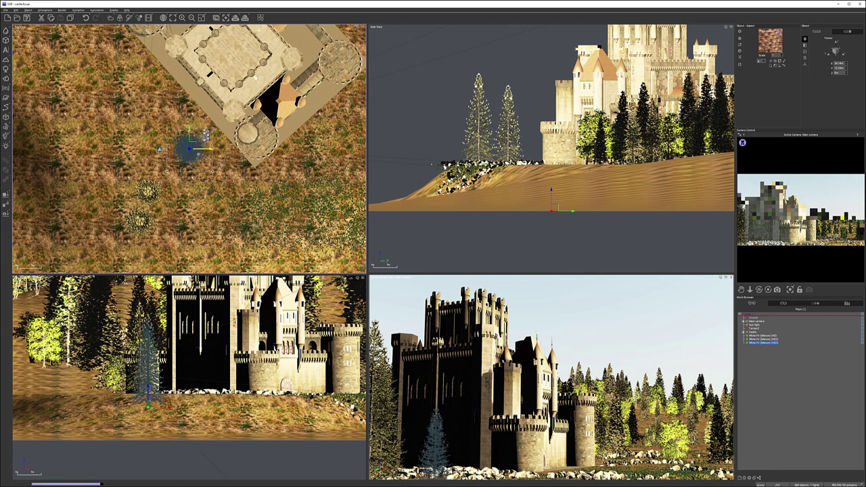
drag(198, 154, 204, 169)
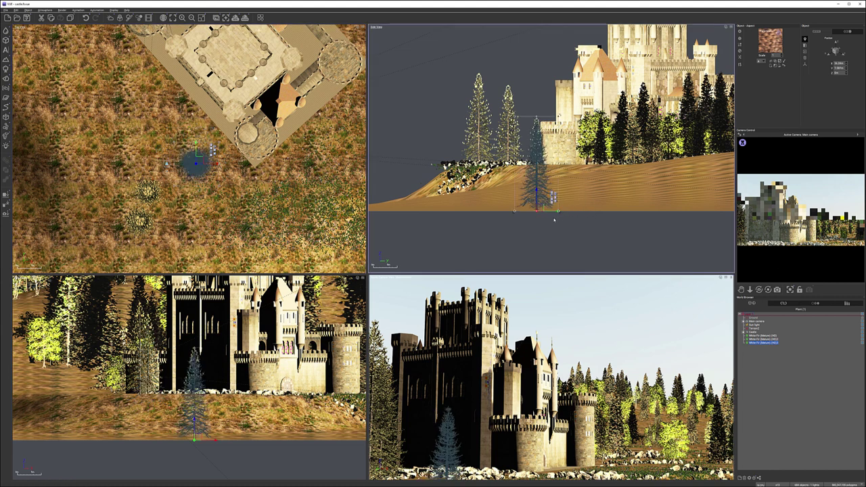
drag(558, 211, 542, 179)
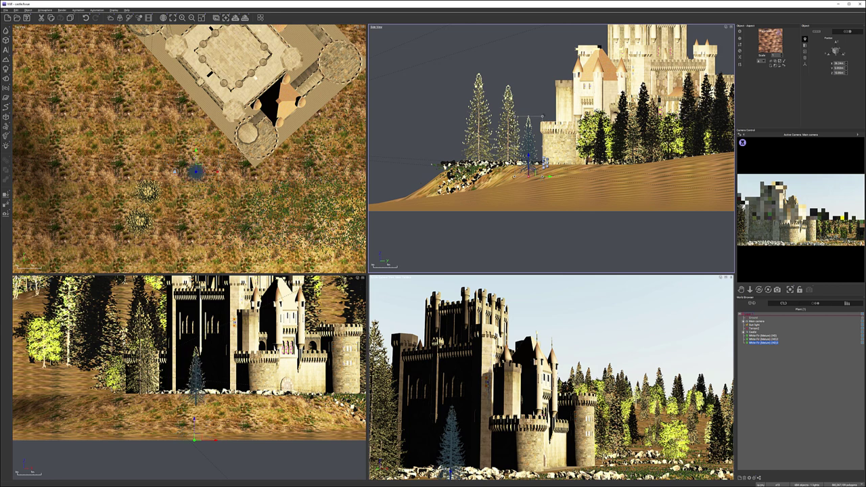
drag(199, 168, 176, 170)
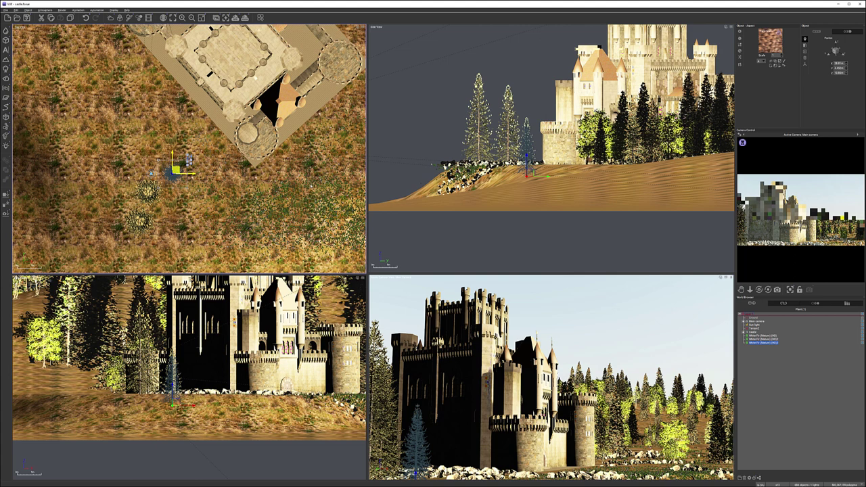
Add an Alder - Autumn tree to the scene from the Trees collection of the plant library
right_drag(341, 178, 261, 114)
scroll(261, 113, down, 3)
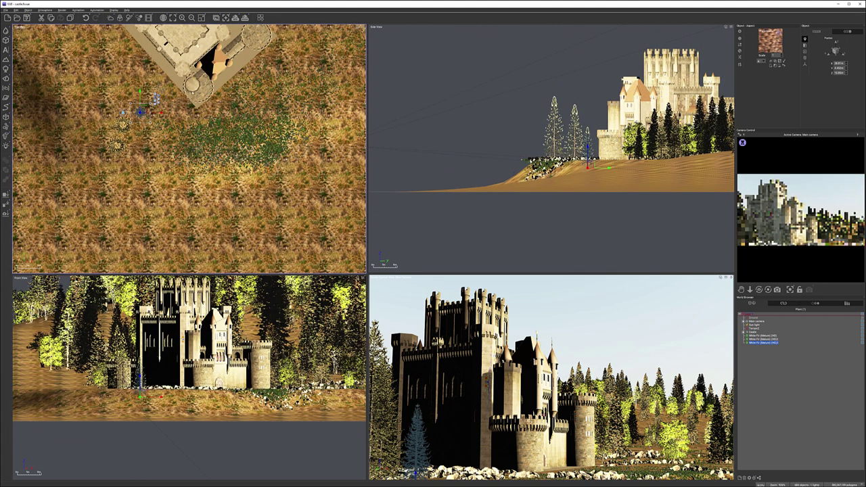
right_drag(183, 135, 191, 173)
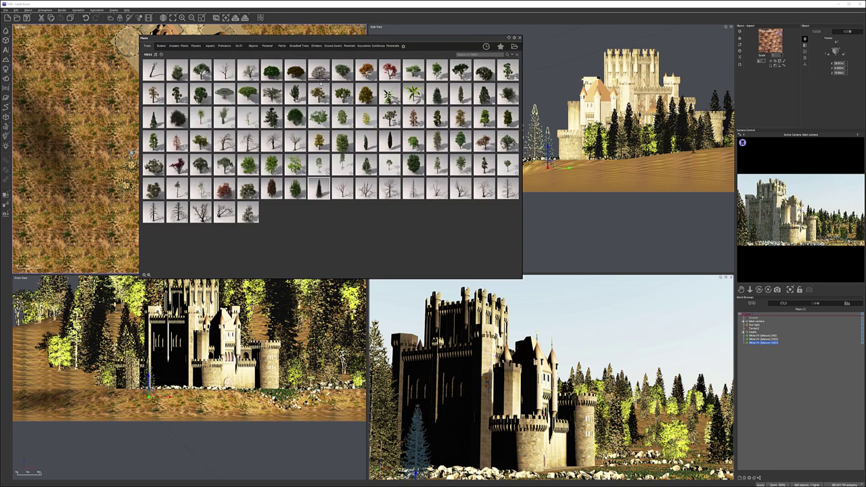
double_click(322, 91)
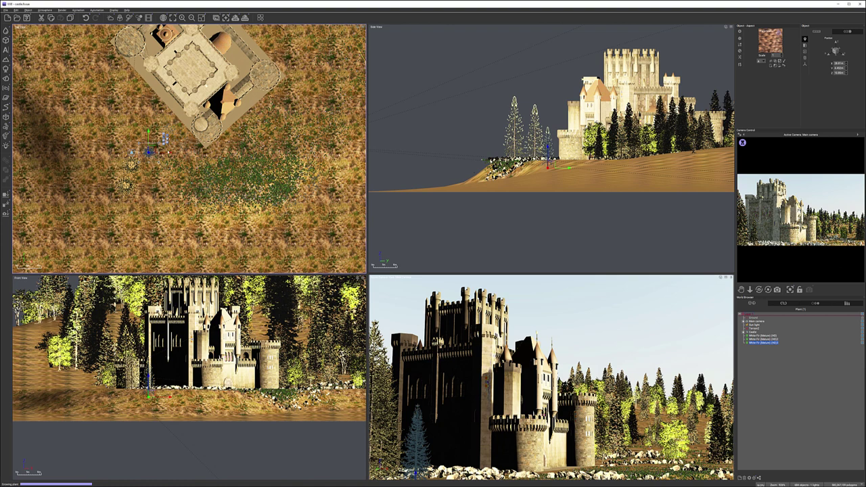
Move the Alder - Autumn tree beside the foremost White Fir and raise it onto the rocky terrain
drag(192, 146, 163, 181)
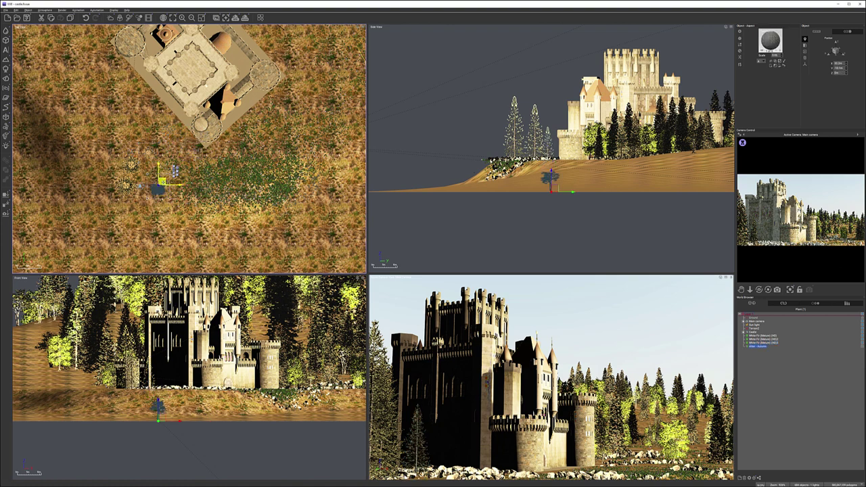
click(522, 177)
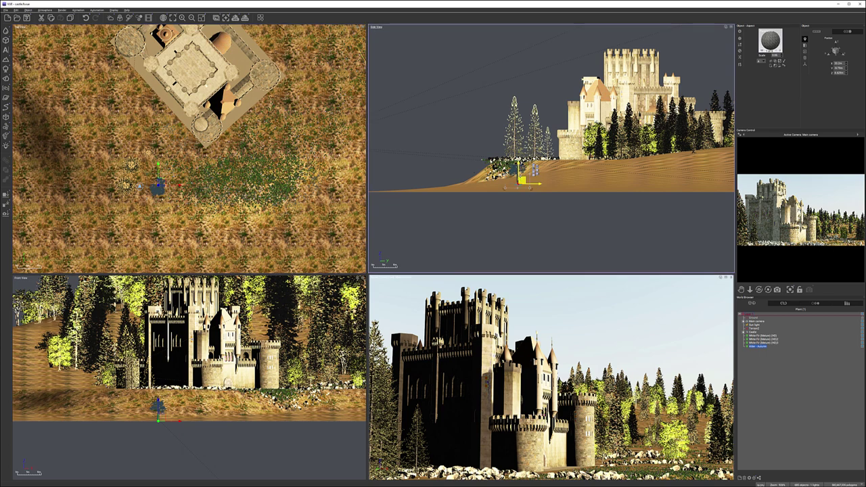
drag(523, 178, 518, 164)
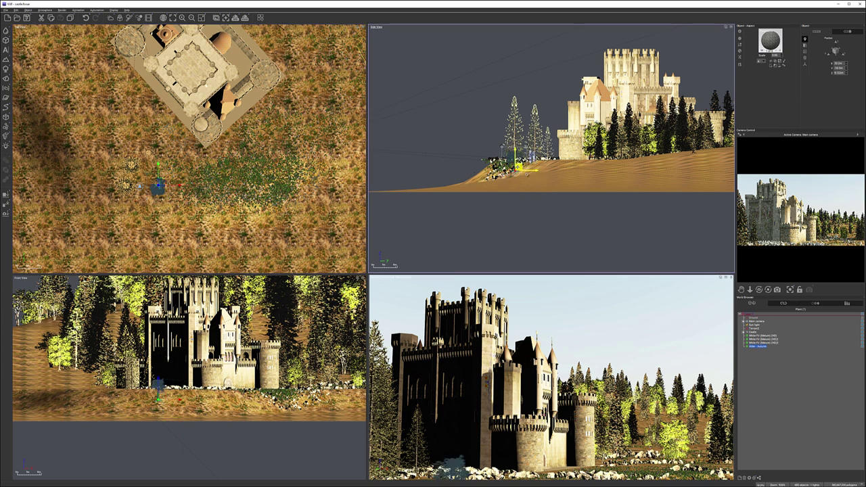
scroll(163, 152, up, 3)
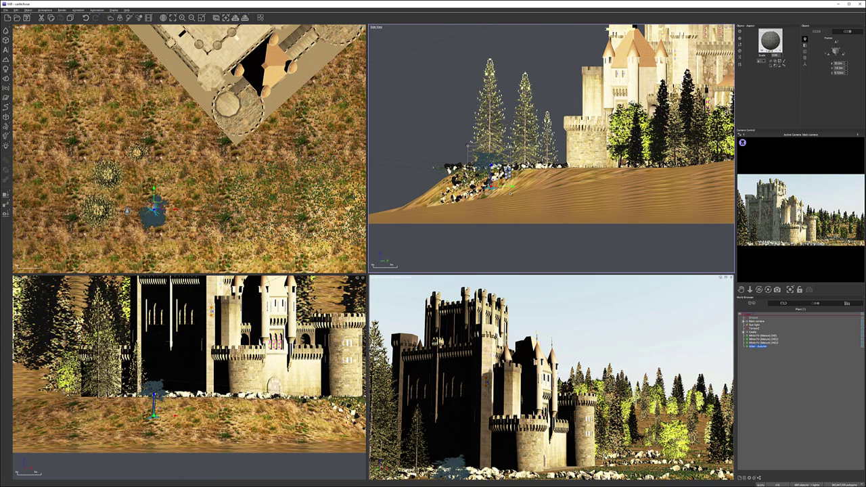
drag(162, 203, 133, 208)
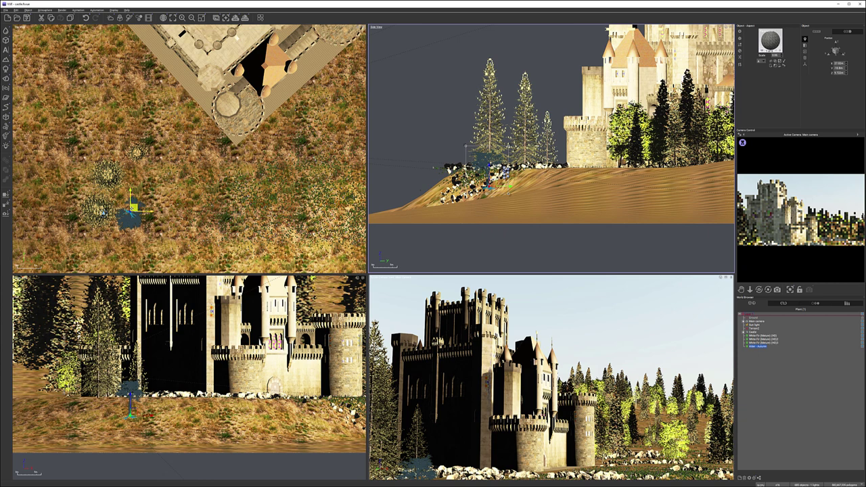
Place two more Alder - Autumn trees at terrain height, one in the far-right foreground and one in front of the castle's nearest corner tower
drag(134, 203, 317, 222)
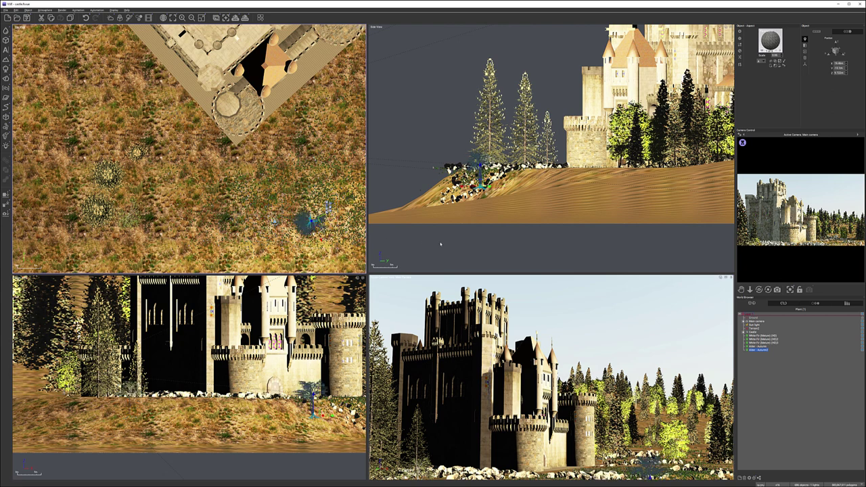
drag(497, 171, 499, 177)
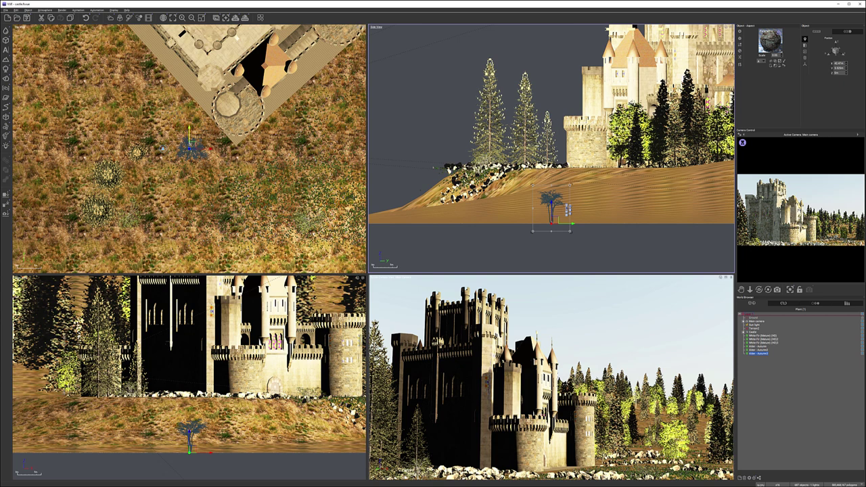
drag(193, 145, 211, 168)
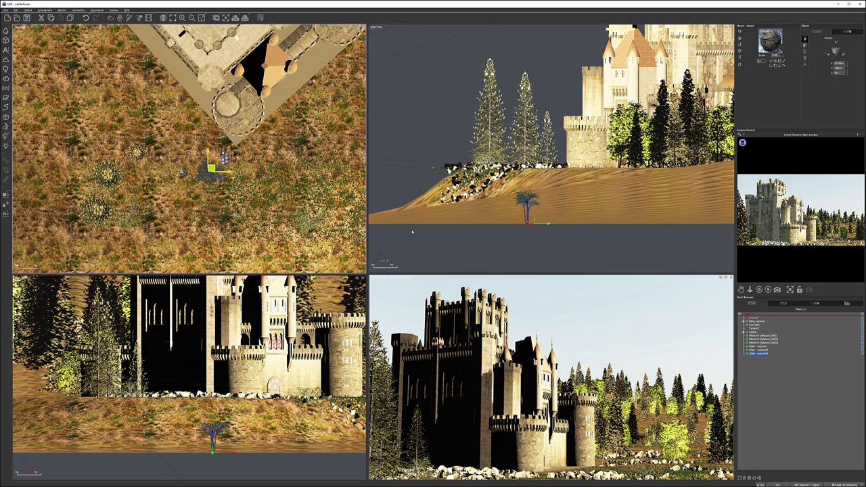
drag(528, 213, 545, 184)
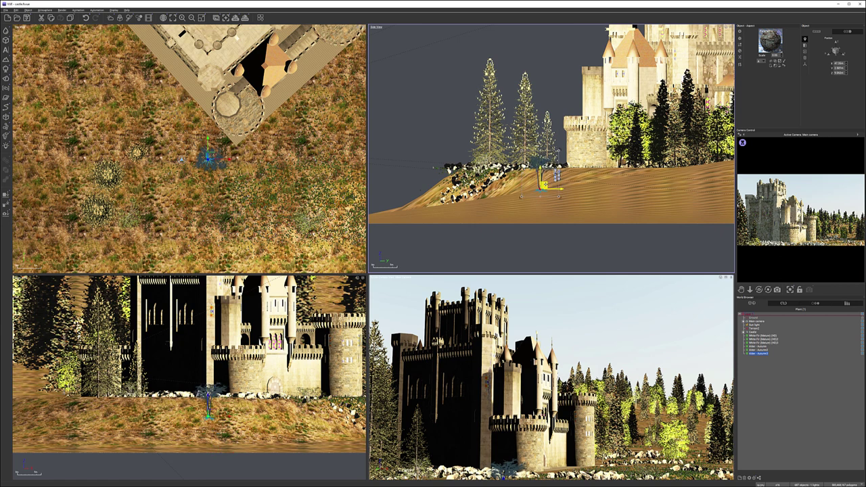
Add an Alder - Late Spring tree beside the White Firs at terrain height and place a rotated second one behind the smallest fir
click(7, 69)
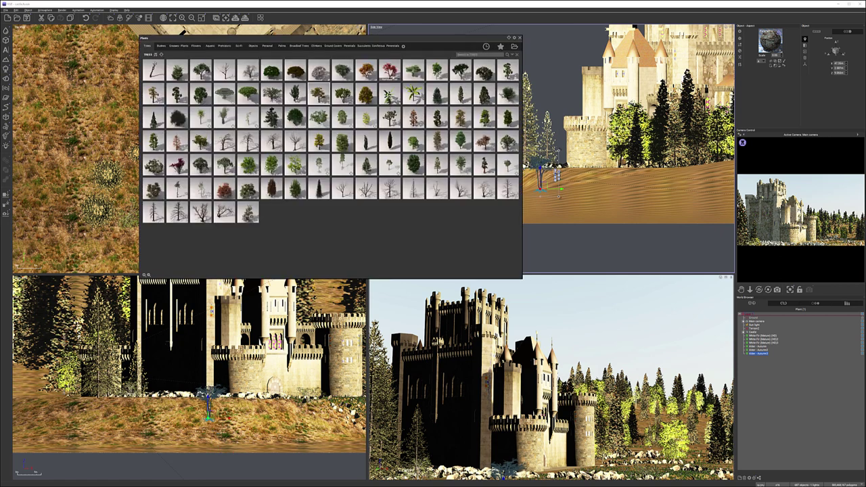
double_click(343, 92)
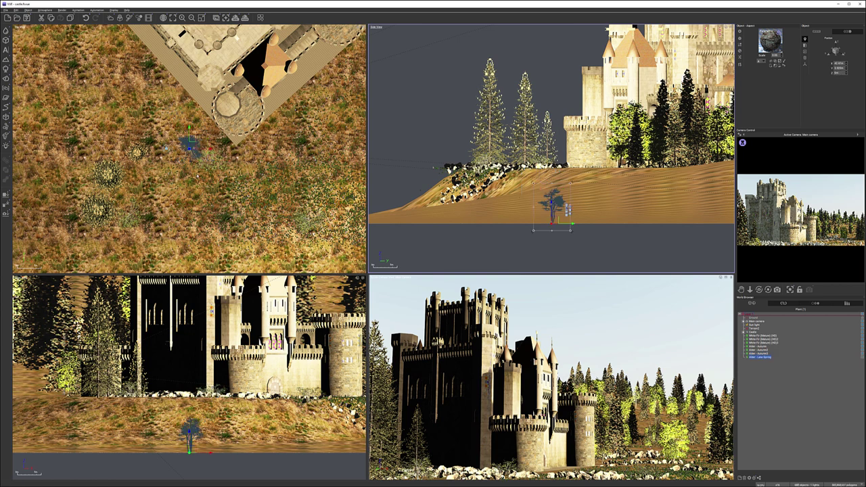
drag(147, 174, 144, 177)
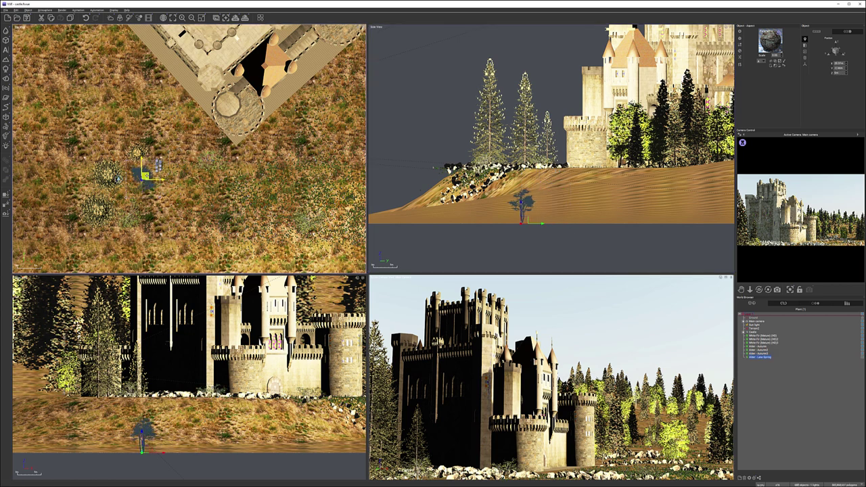
drag(522, 221, 525, 172)
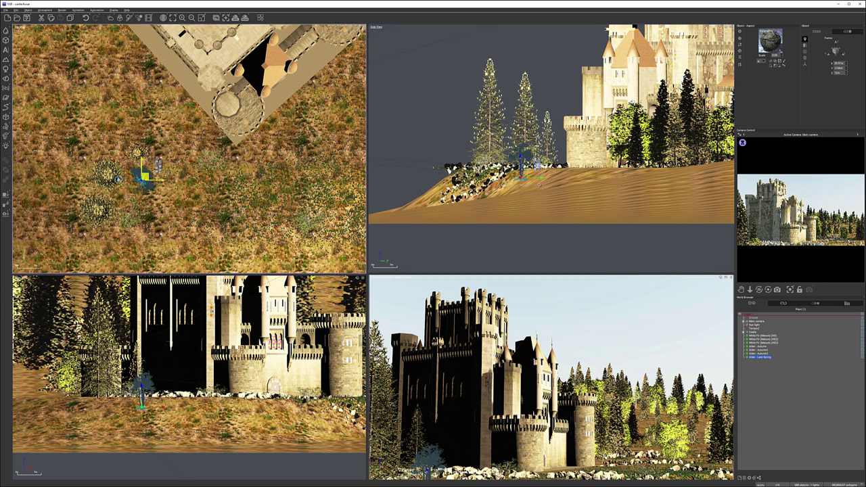
drag(143, 174, 126, 130)
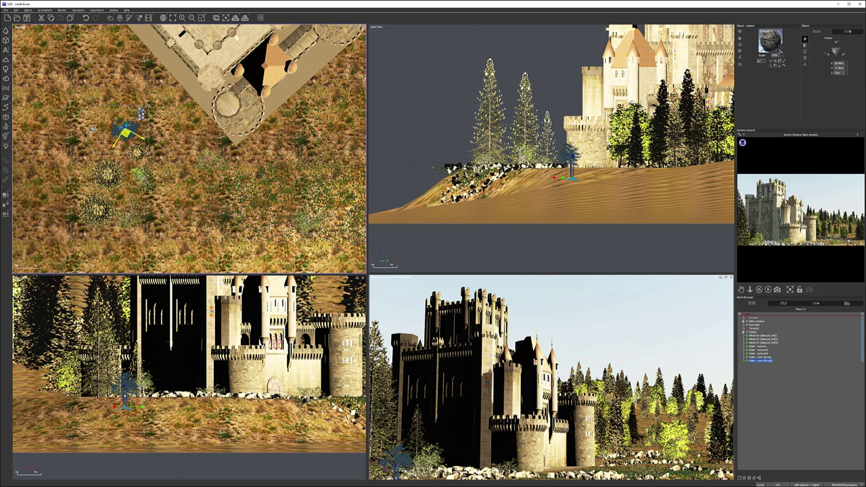
Copy the Alder - Late Spring tree and position the copy on the rocky slope in front of the White Firs, adjusting its height to the ground
alt+drag(125, 134, 180, 257)
right_drag(179, 257, 201, 154)
drag(201, 155, 188, 178)
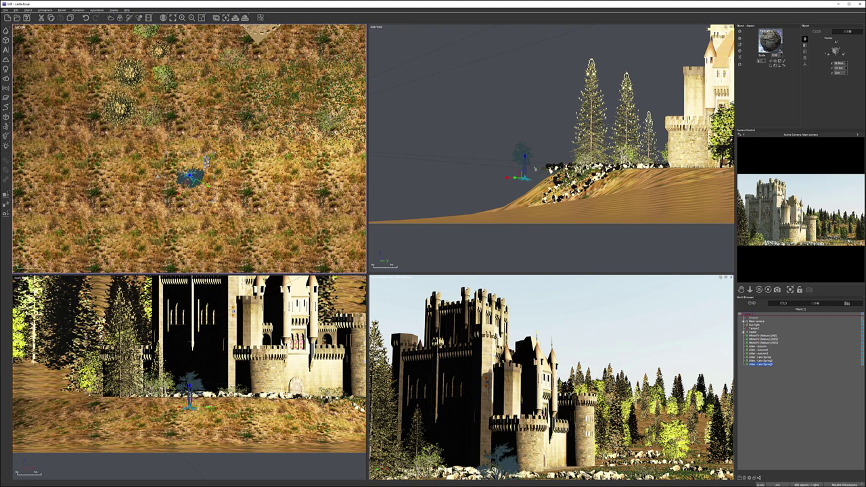
drag(534, 169, 572, 174)
drag(157, 177, 69, 125)
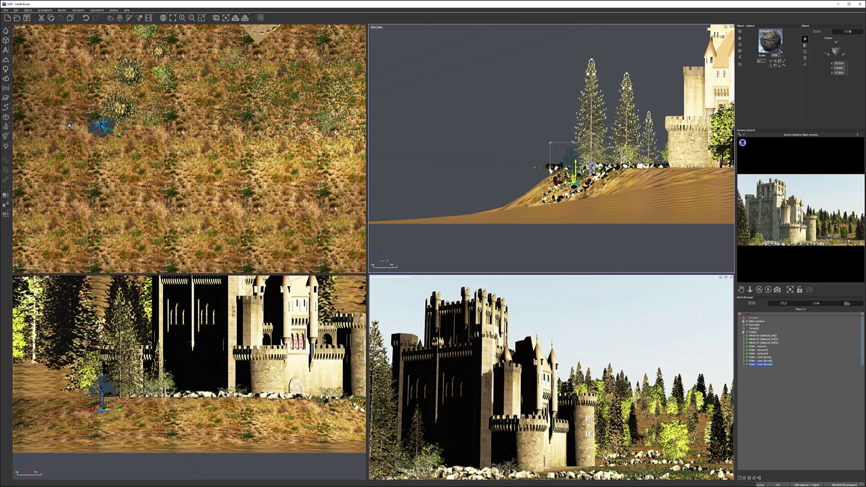
drag(574, 170, 574, 175)
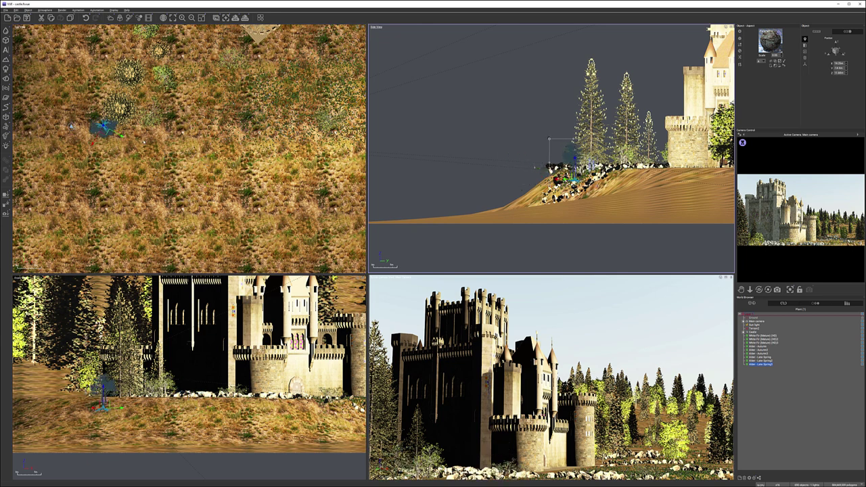
drag(104, 129, 177, 128)
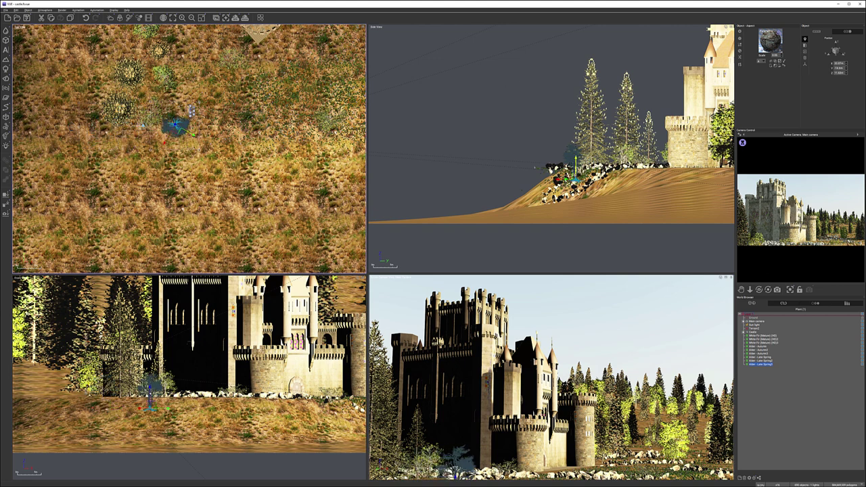
drag(574, 173, 576, 181)
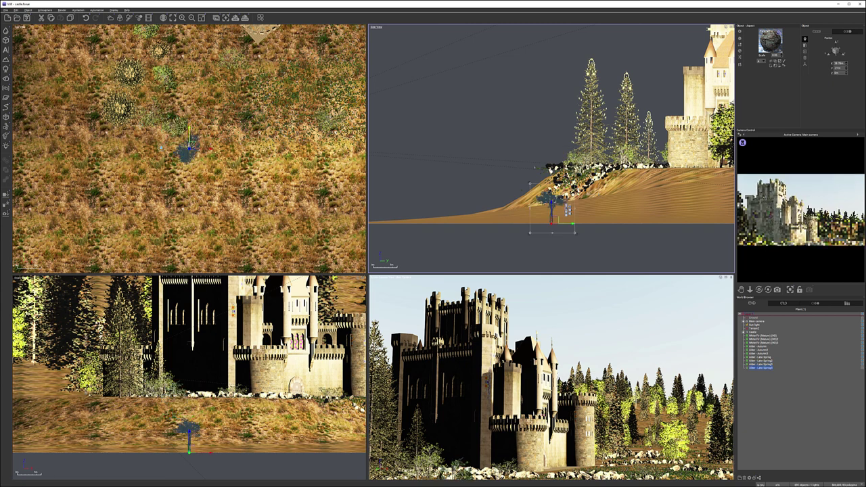
Place a fourth Alder - Late Spring tree beside the previous one and raise it to the rocky slope
click(205, 119)
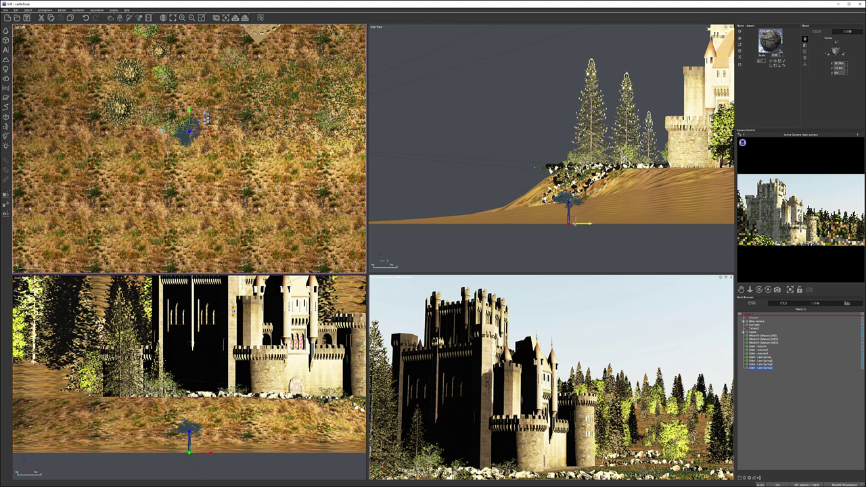
drag(575, 222, 575, 188)
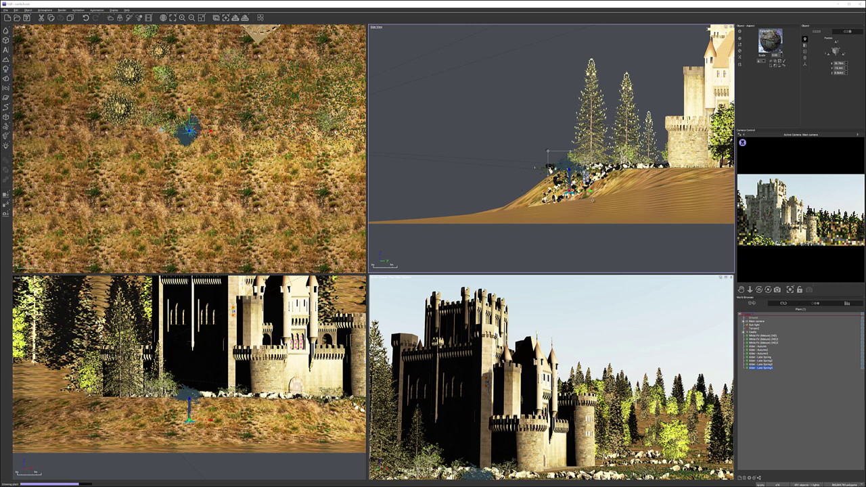
Add a fifth Alder - Late Spring tree, scale it down and set it on the rocky slope further right in the foreground
key(ctrl+d)
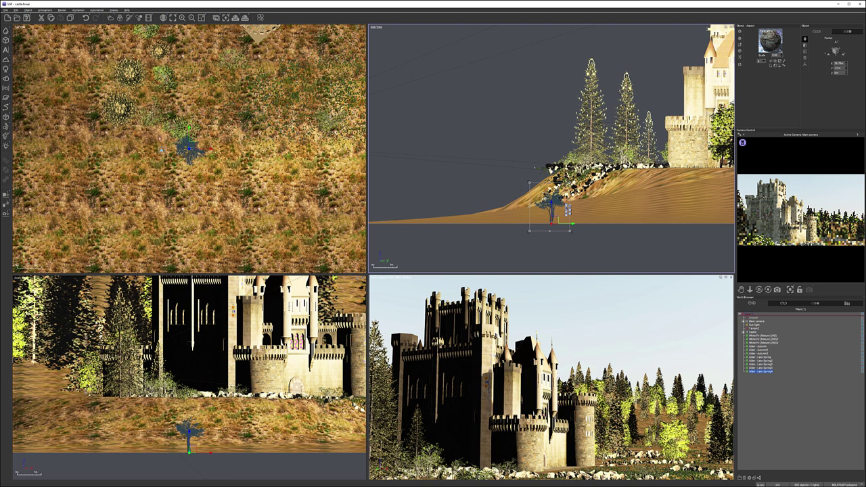
drag(190, 131, 287, 148)
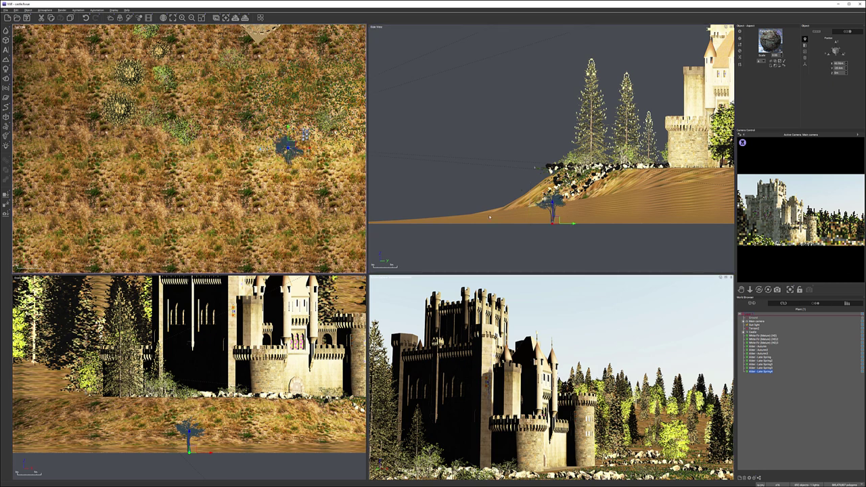
drag(556, 220, 553, 187)
drag(306, 136, 271, 132)
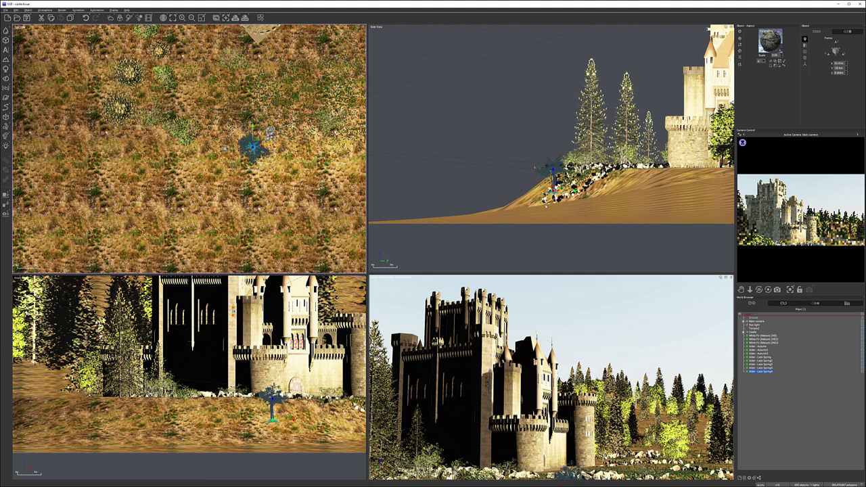
drag(556, 186, 567, 180)
drag(581, 144, 562, 183)
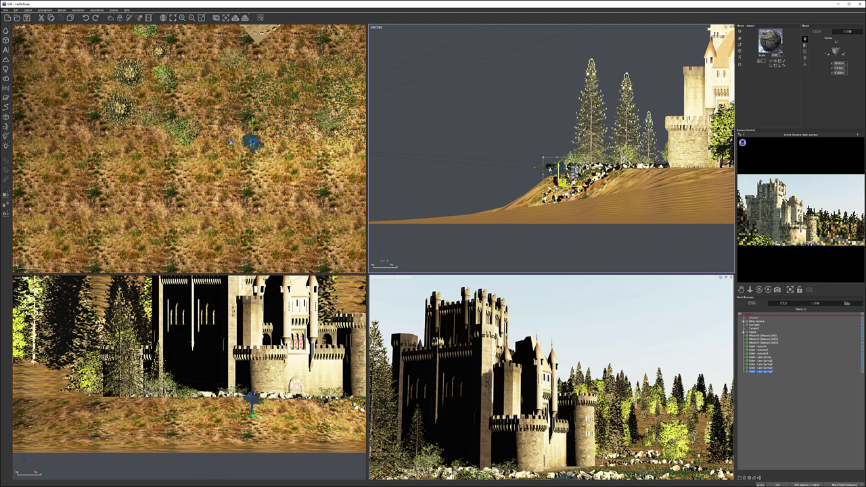
drag(562, 182, 562, 179)
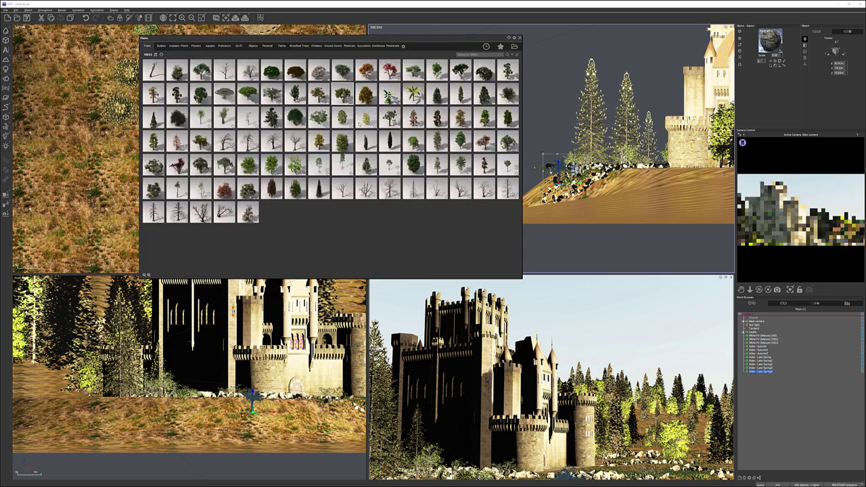
Add a fourth Alder - Autumn tree, rotate it and place it at ground height between the two most recent Late Spring alders
key(Escape)
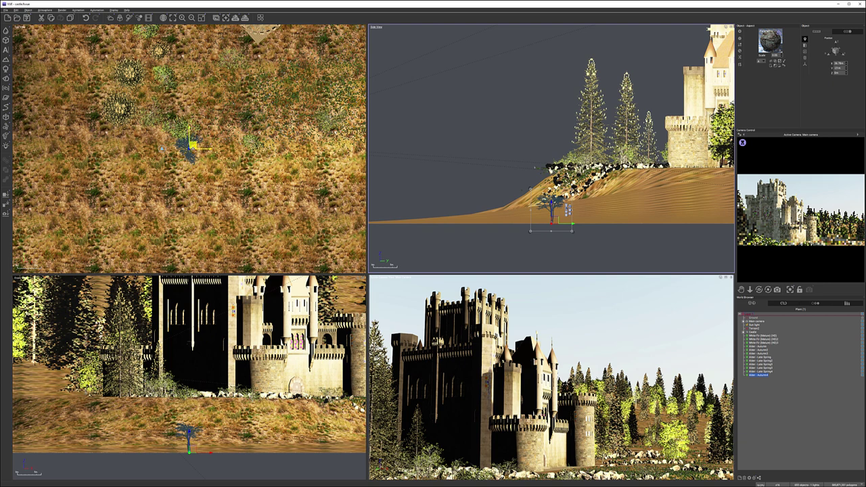
drag(193, 145, 188, 121)
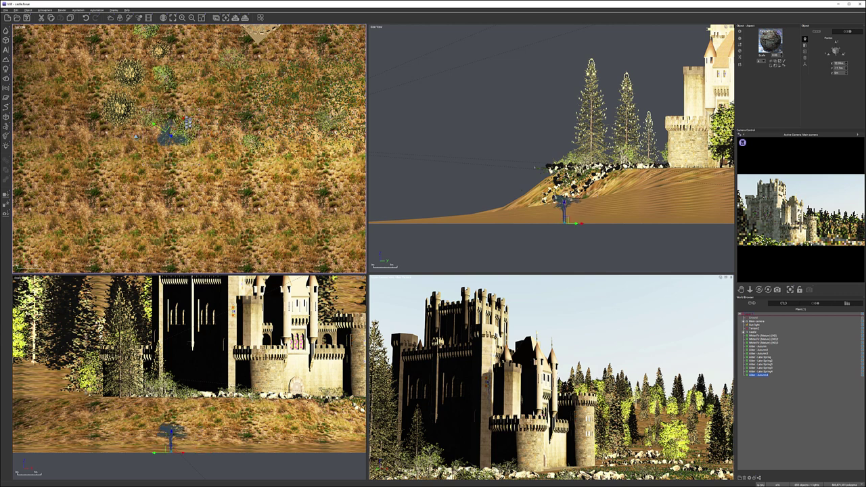
drag(567, 221, 564, 169)
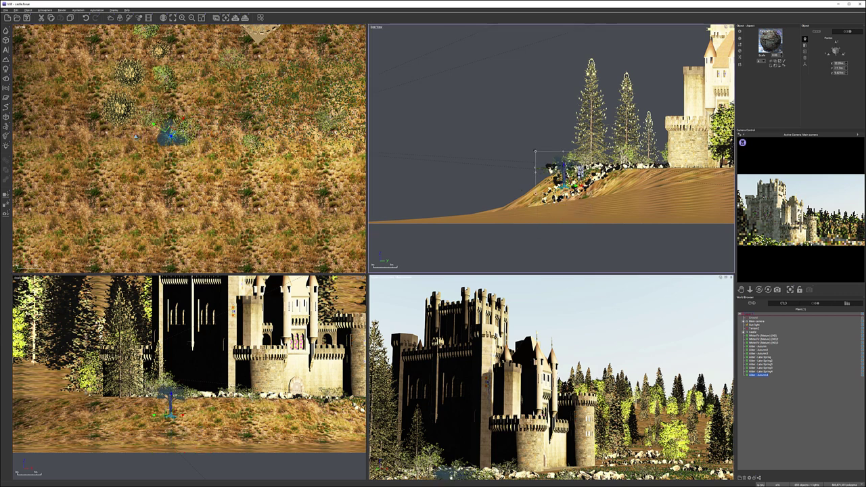
drag(187, 127, 232, 132)
click(556, 168)
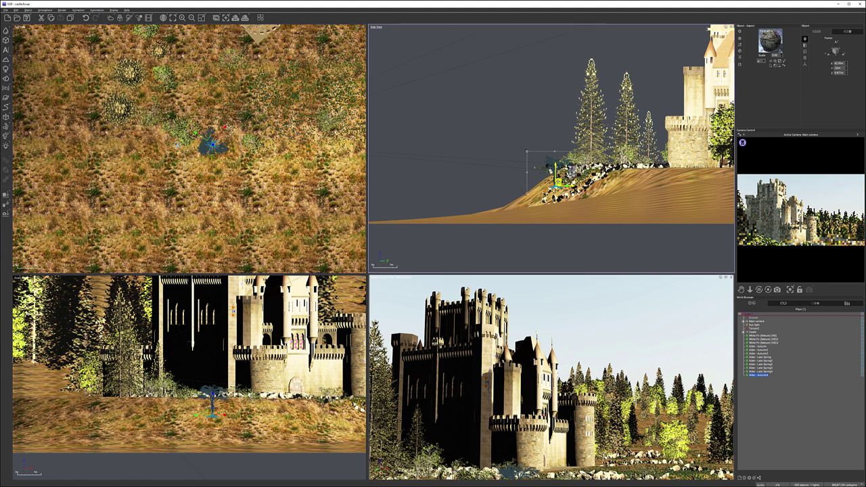
drag(559, 182, 555, 172)
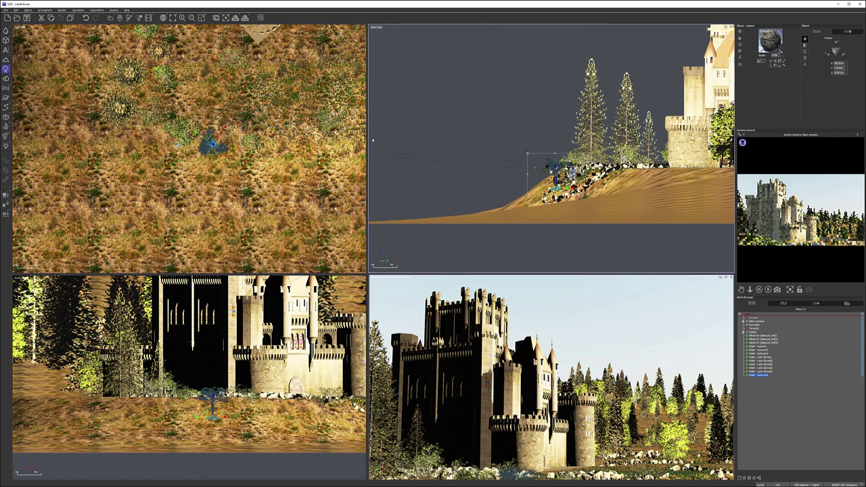
Add an HD Lime Tree from the plant library and raise it to the terrain height in front of the castle
key(ctrl+alt+p)
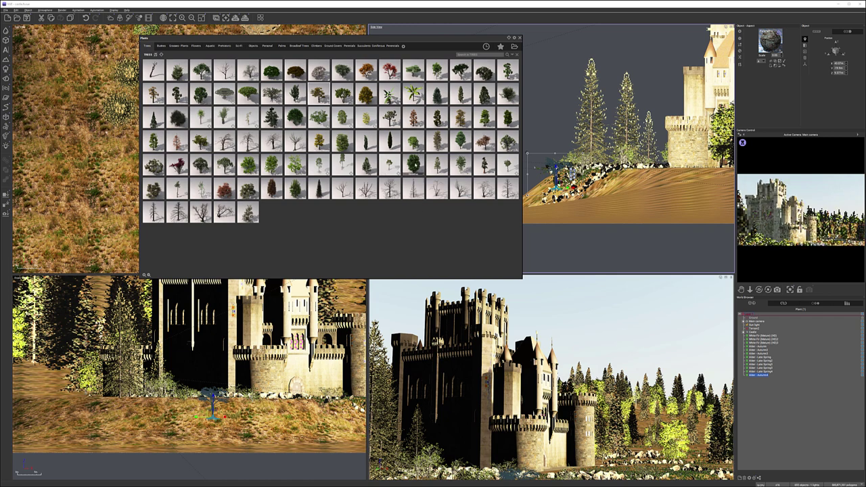
double_click(343, 139)
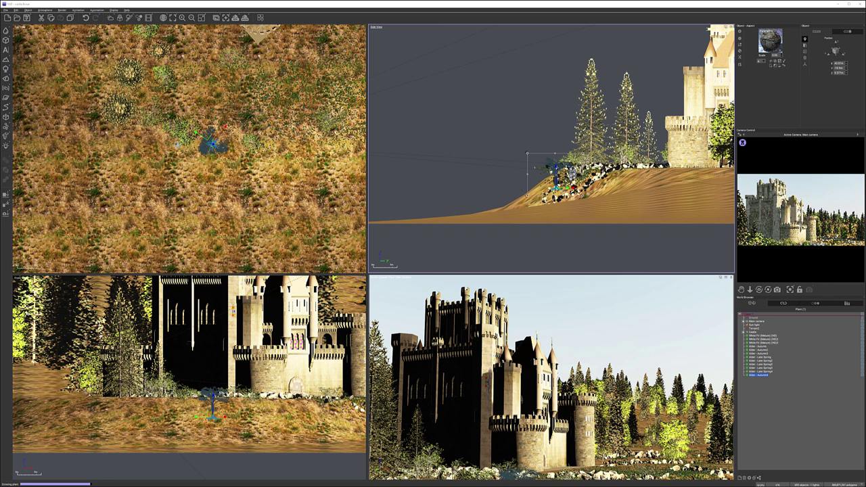
drag(193, 144, 323, 93)
scroll(315, 157, down, 3)
right_drag(315, 157, 213, 196)
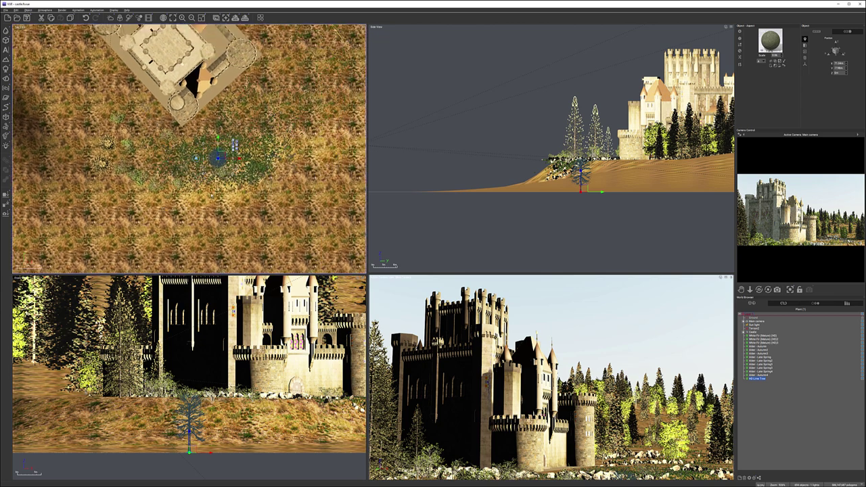
drag(544, 188, 550, 155)
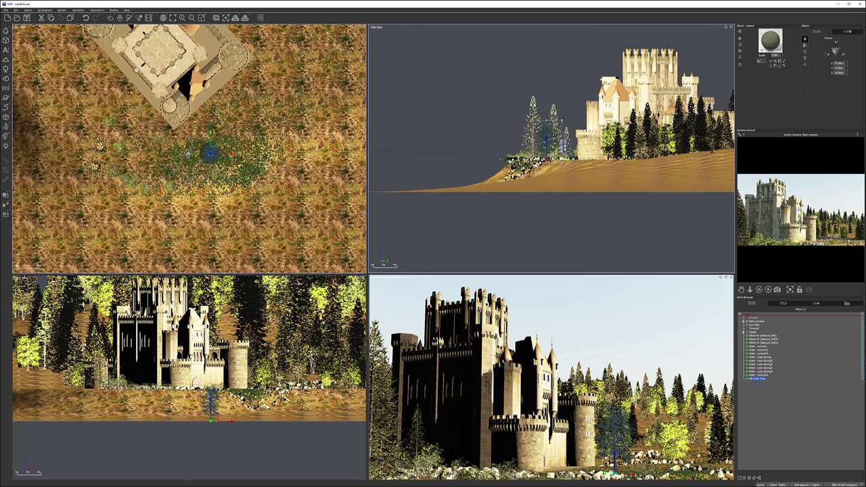
Move the HD Lime Tree in front of the castle's dark wall beside the round tower, scale it down and set it on the ground
drag(278, 125, 211, 120)
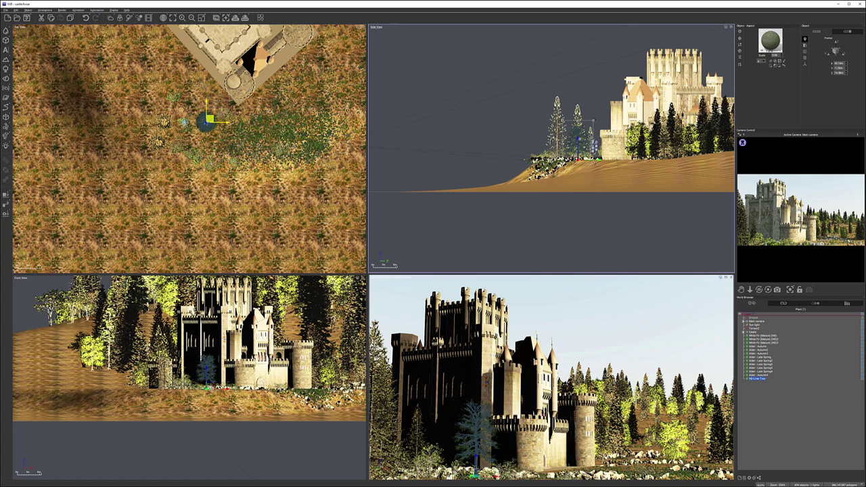
drag(593, 121, 587, 129)
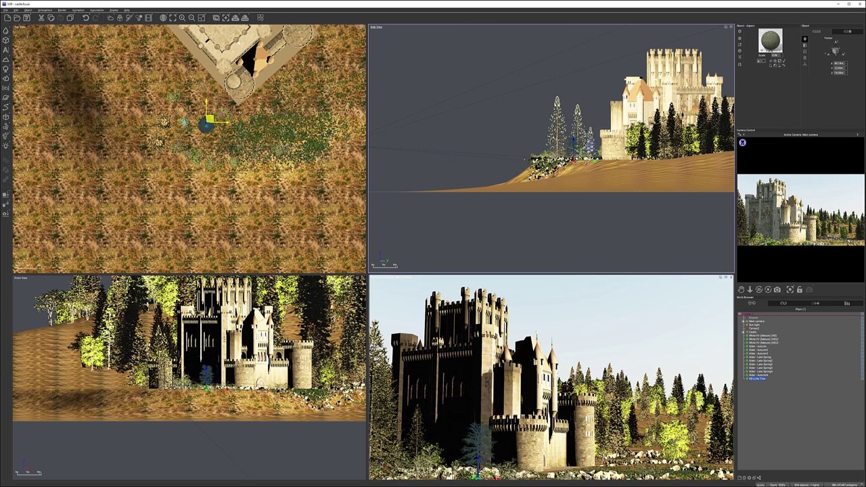
drag(589, 147, 588, 148)
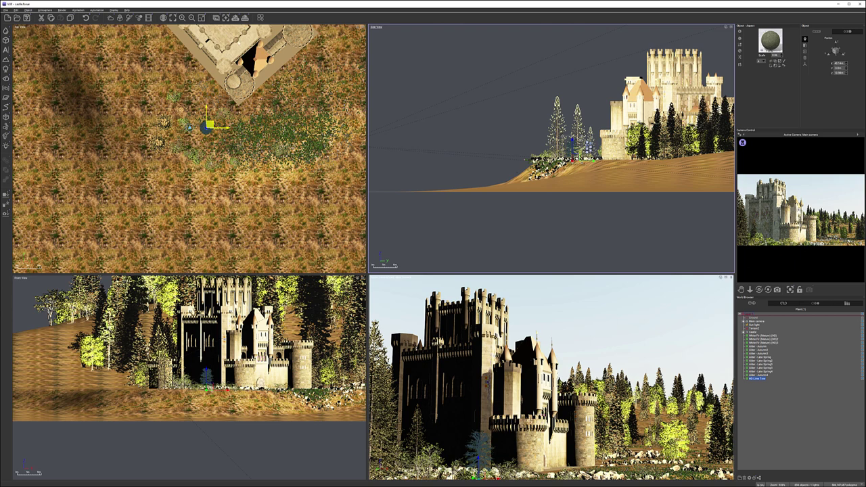
scroll(211, 118, up, 4)
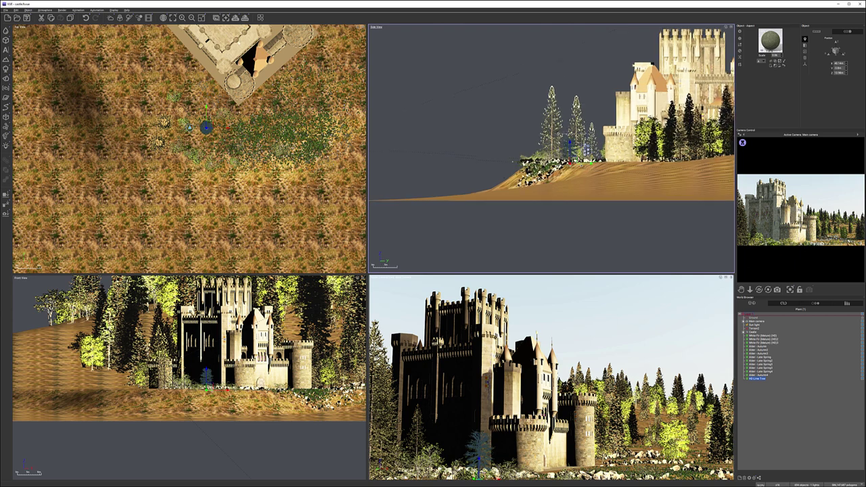
drag(219, 127, 216, 106)
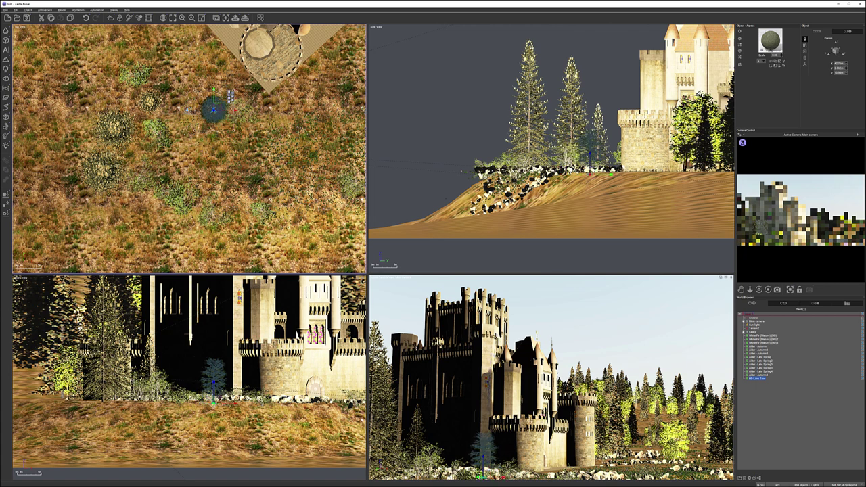
Add a sixth Alder - Late Spring tree from the plant library
right_drag(311, 128, 85, 144)
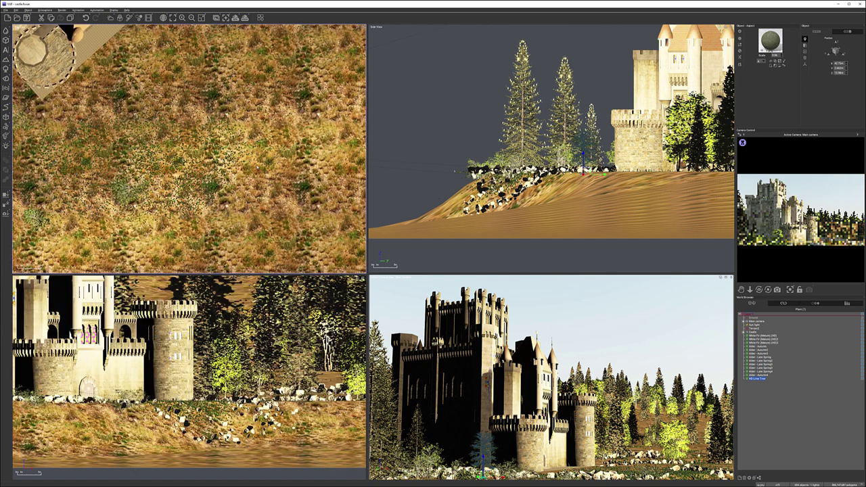
scroll(267, 145, down, 2)
click(6, 69)
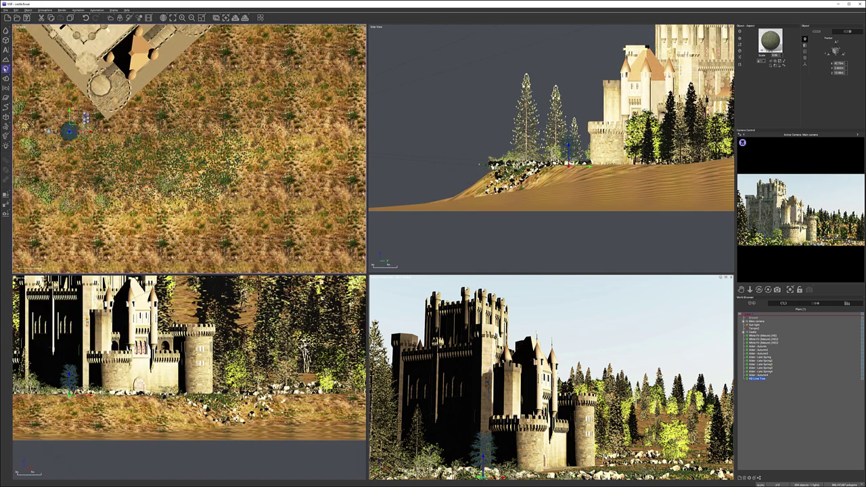
click(6, 106)
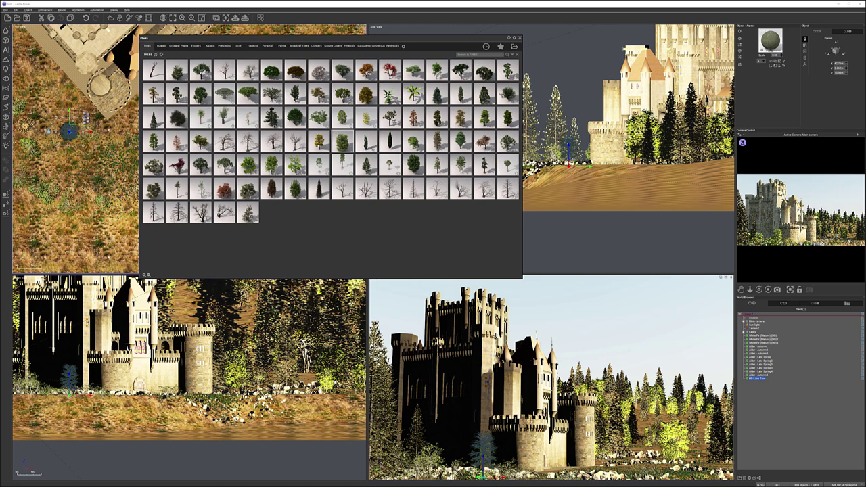
double_click(343, 141)
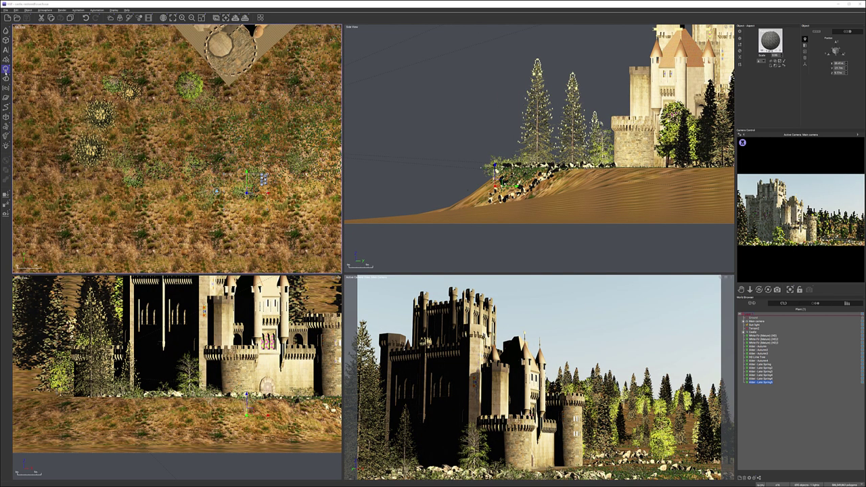
Add a fifth Alder - Autumn tree and place it at ground height at the far right end of the rocky foreground strip
click(6, 69)
double_click(344, 171)
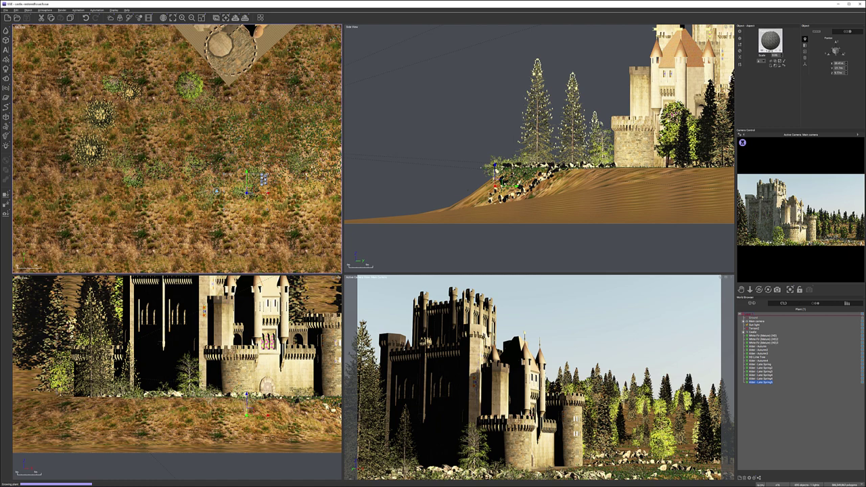
drag(181, 145, 318, 118)
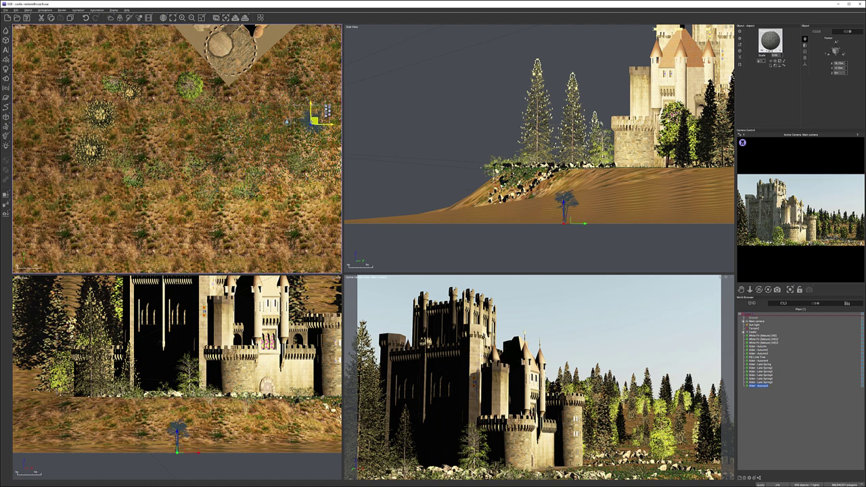
right_drag(288, 176, 126, 204)
scroll(125, 204, down, 2)
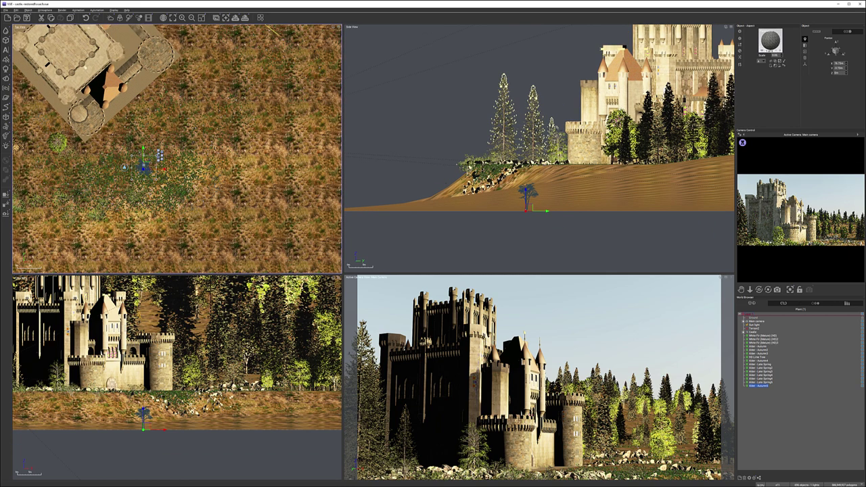
drag(144, 157, 183, 179)
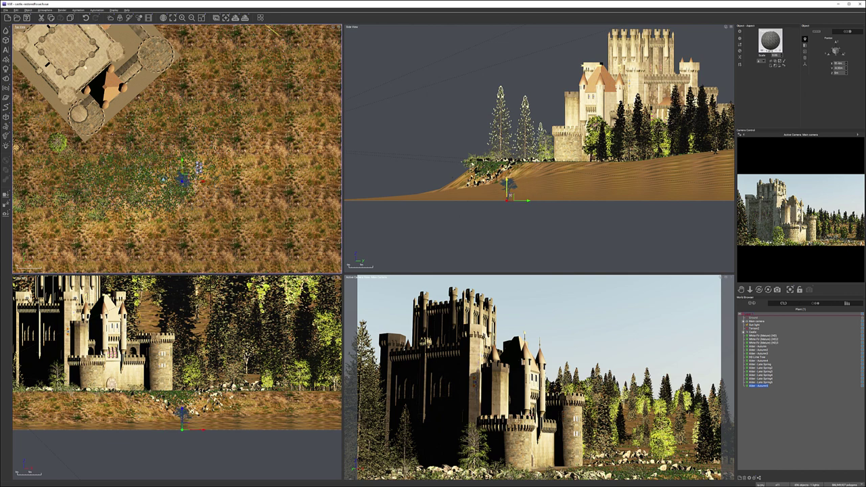
drag(509, 196, 507, 152)
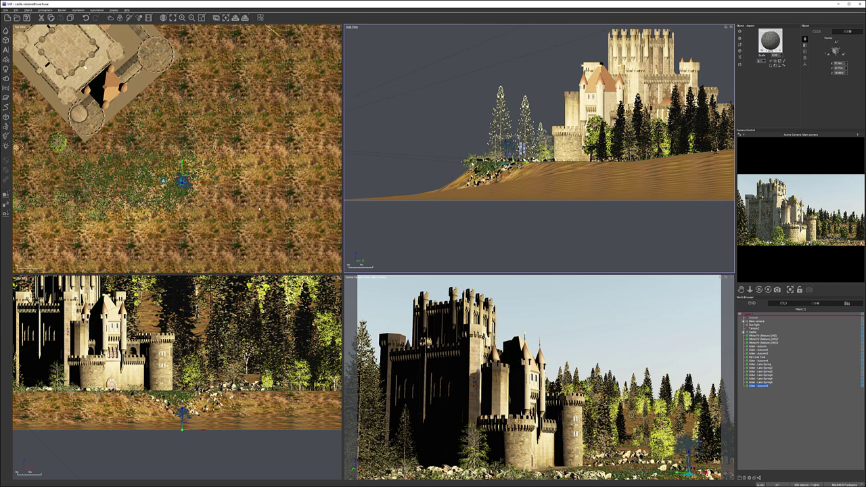
mouse_move(186, 178)
mouse_down()
mouse_move(182, 187)
mouse_move(201, 166)
mouse_move(186, 165)
mouse_up()
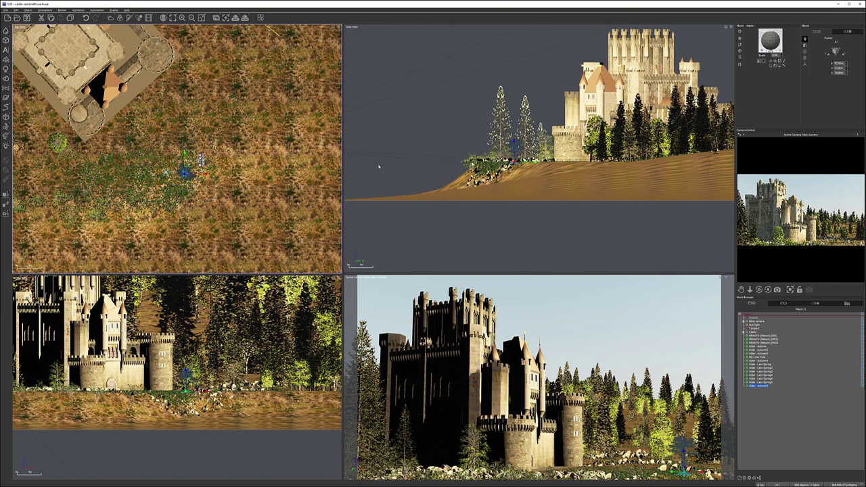
drag(517, 157, 520, 169)
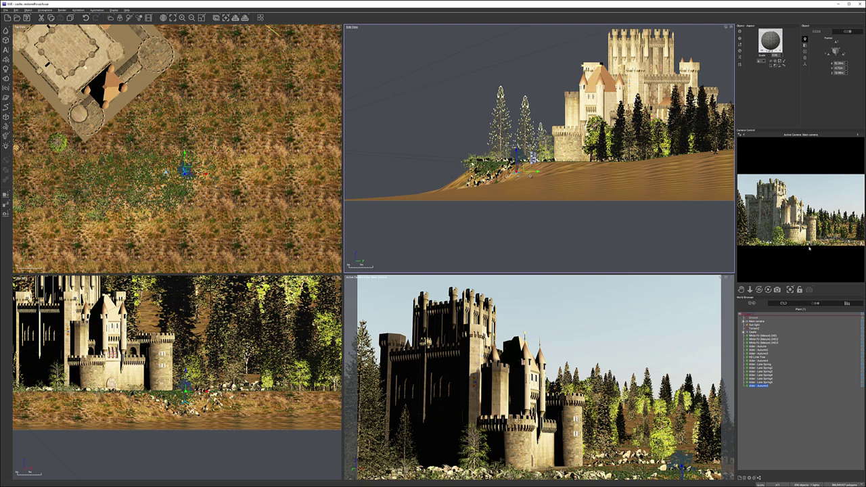
Refresh the main camera preview and save the scene
right_click(852, 246)
click(858, 251)
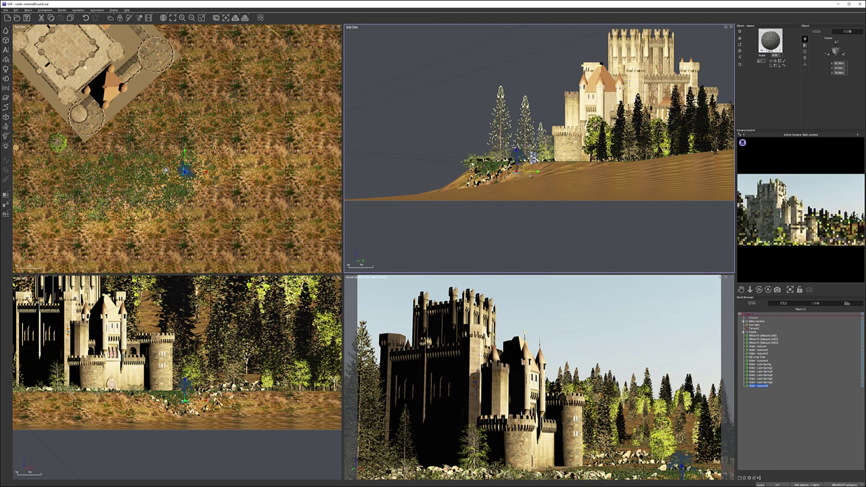
right_click(854, 248)
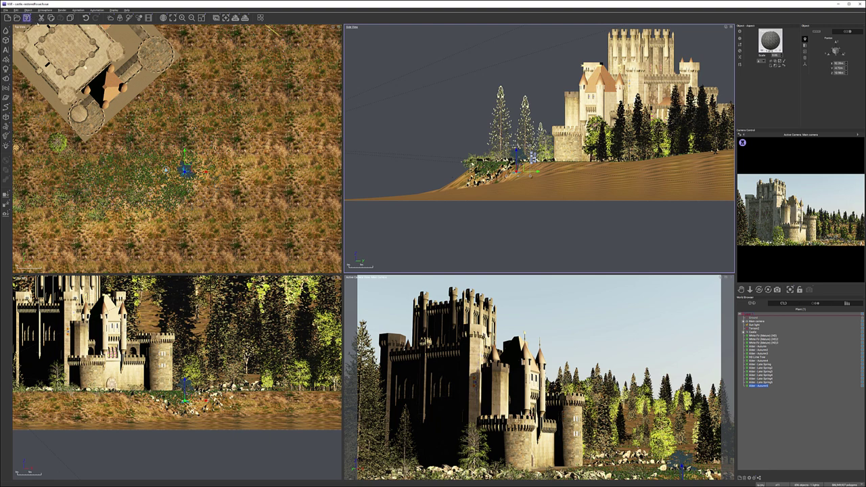
click(26, 17)
key(ctrl+s)
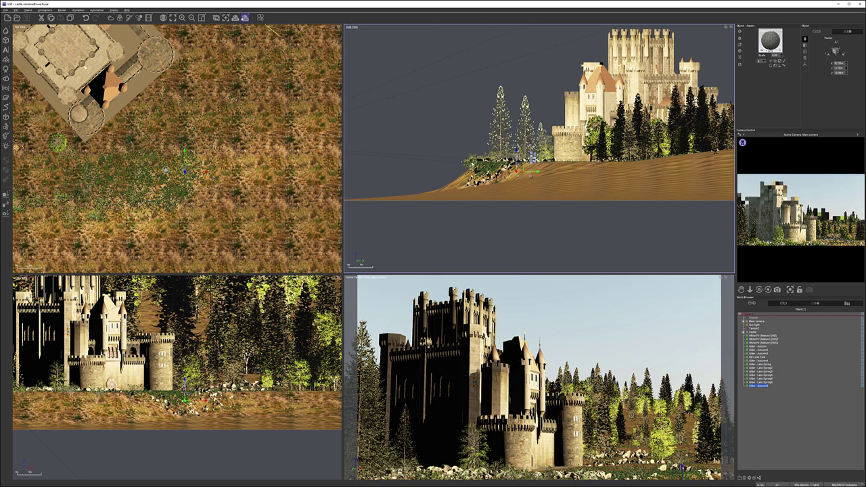
Render the scene from the main camera to check the castle and its foreground trees
click(244, 18)
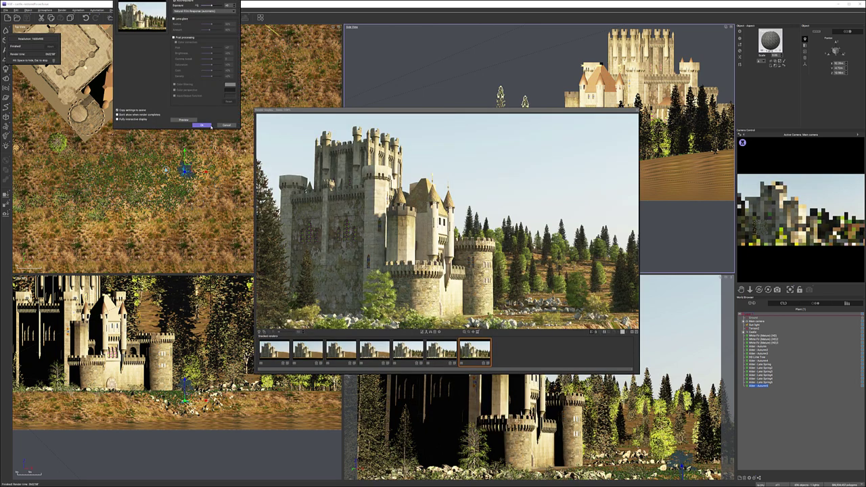
click(209, 126)
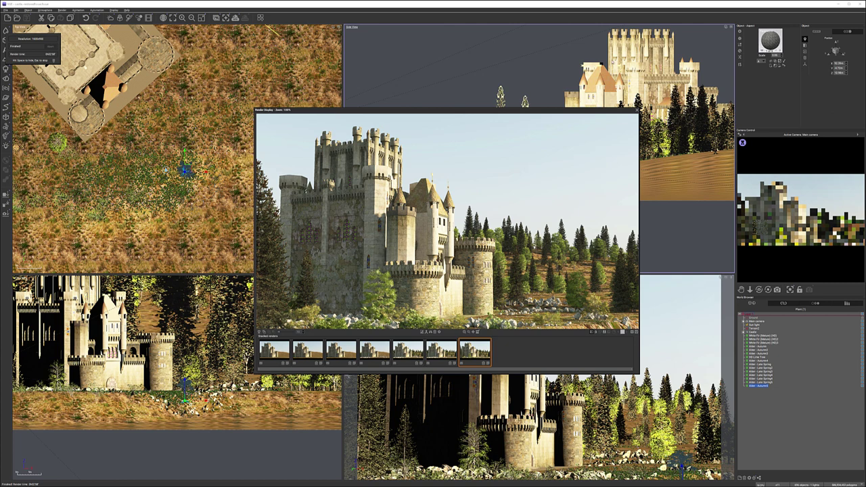
key(space)
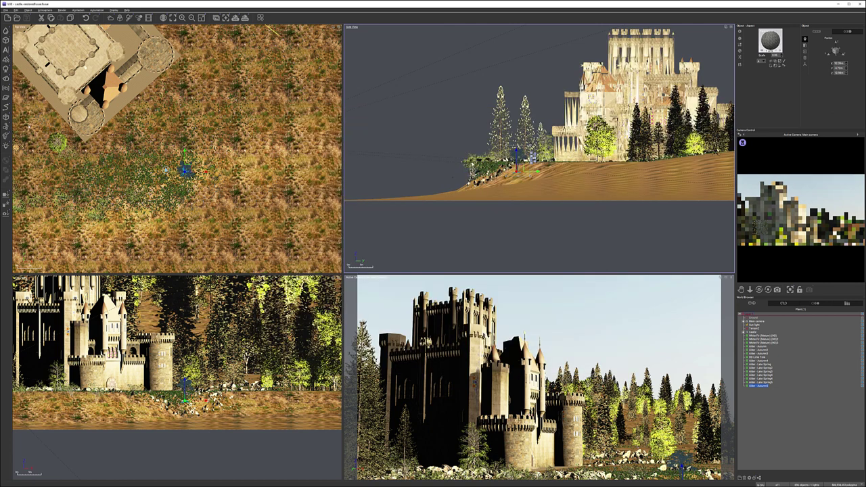
Add a second HD Lime Tree, set it on the lower slope in front of the rocks at ground height, and save the scene
click(6, 69)
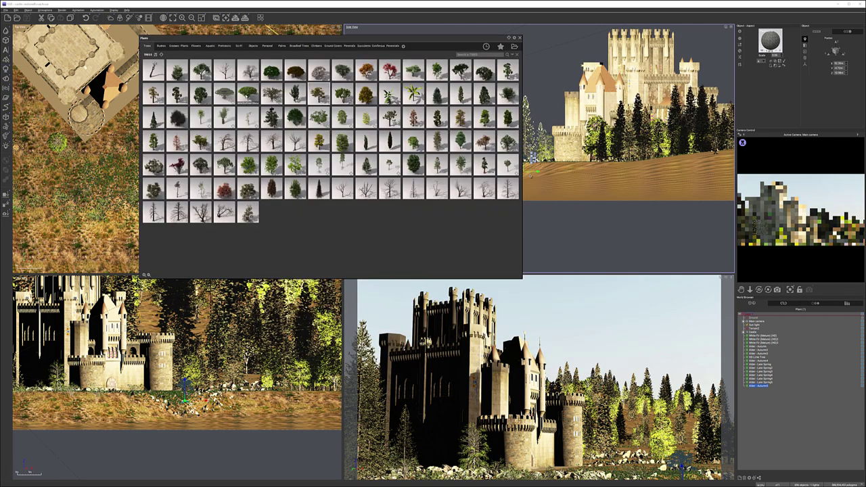
double_click(343, 195)
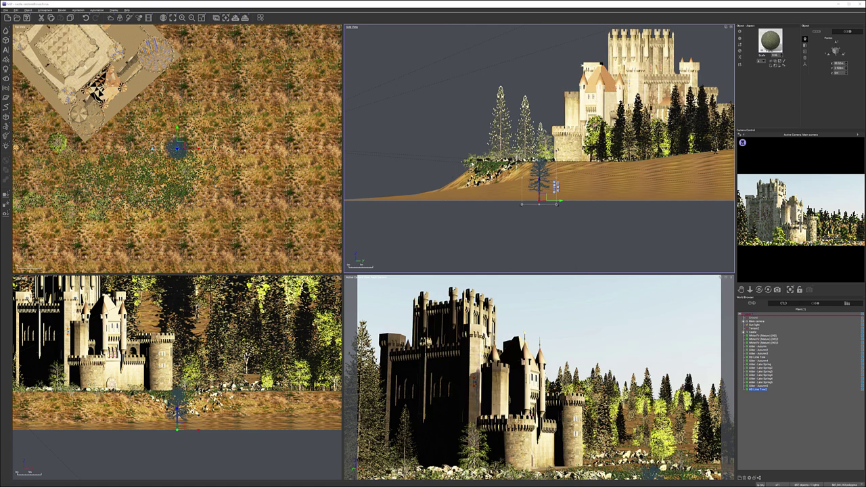
drag(177, 146, 138, 229)
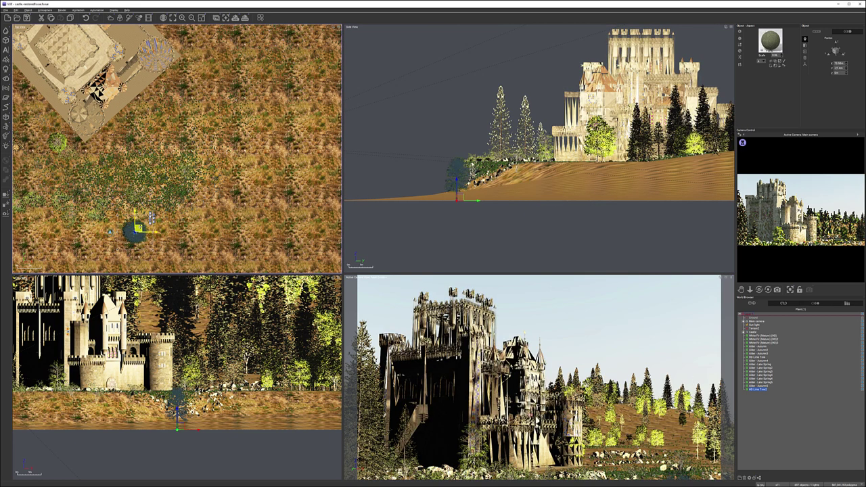
drag(460, 197, 463, 184)
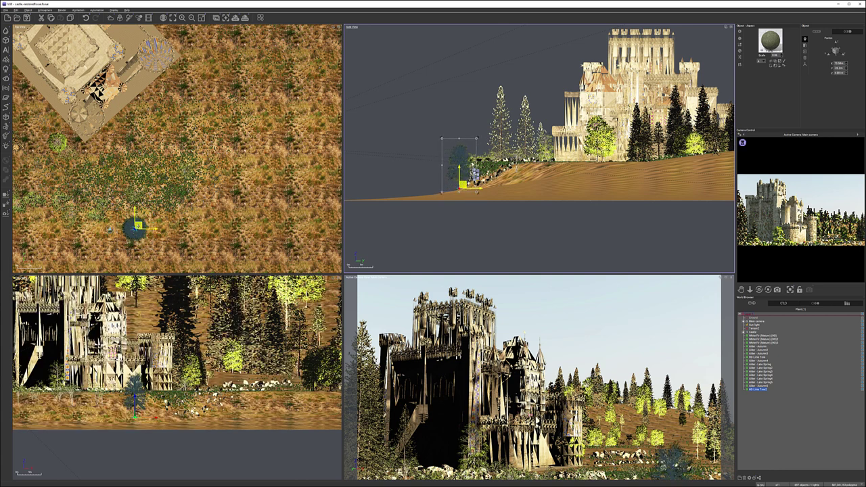
mouse_move(138, 228)
mouse_down()
mouse_move(147, 226)
mouse_move(132, 231)
mouse_up()
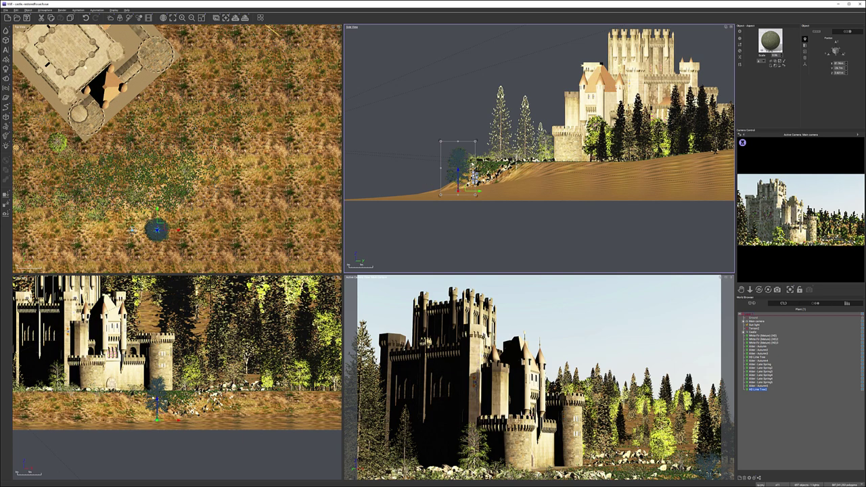
click(26, 18)
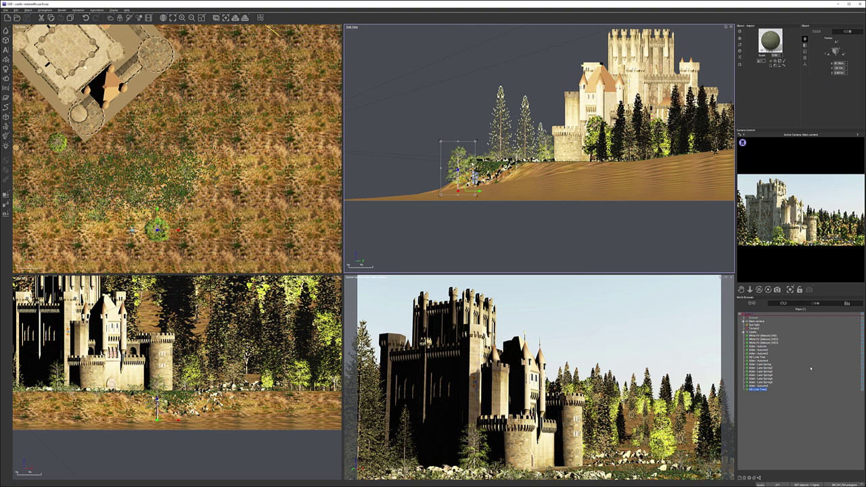
Move the sun light closer to the castle, slightly sideways, and fine-tune its height to relight the scene
click(754, 325)
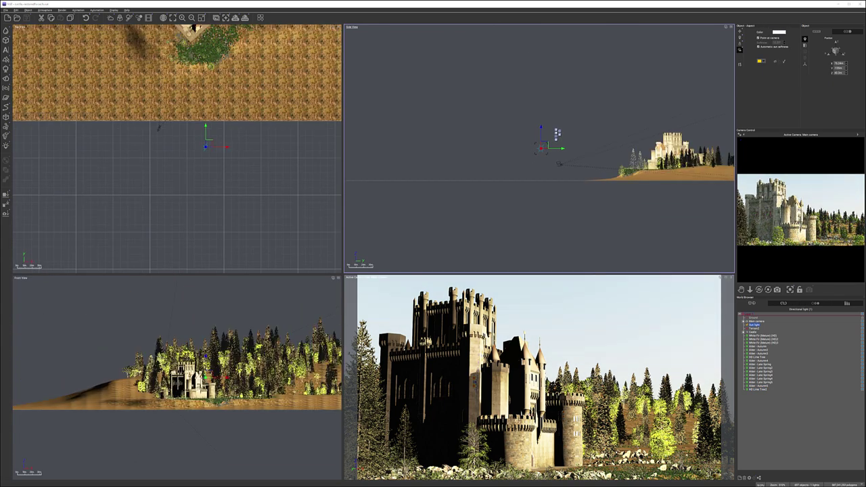
drag(541, 133, 542, 132)
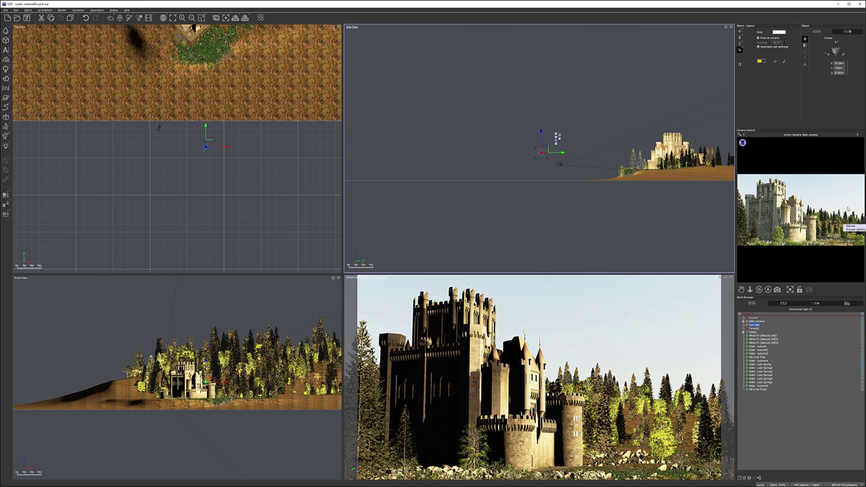
middle_drag(209, 137, 223, 184)
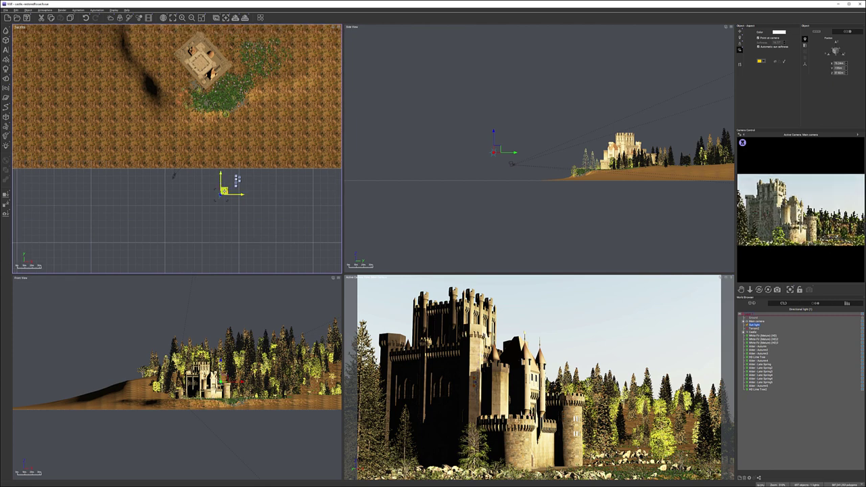
drag(223, 191, 238, 156)
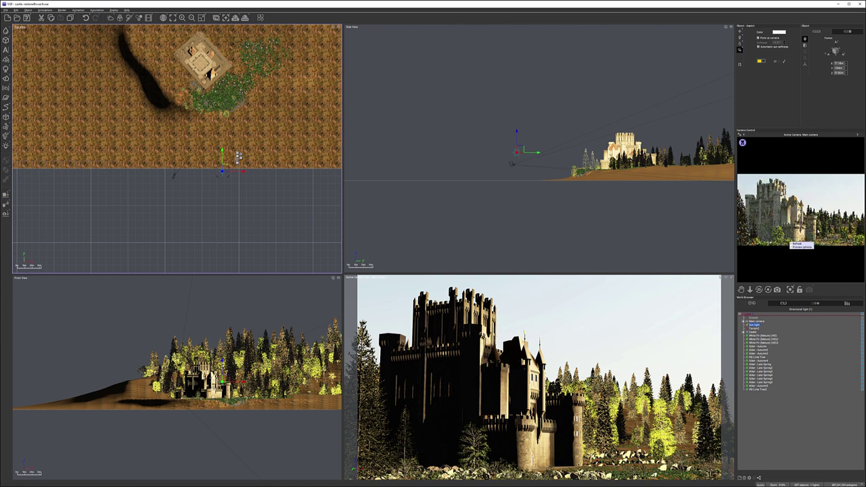
drag(517, 131, 517, 128)
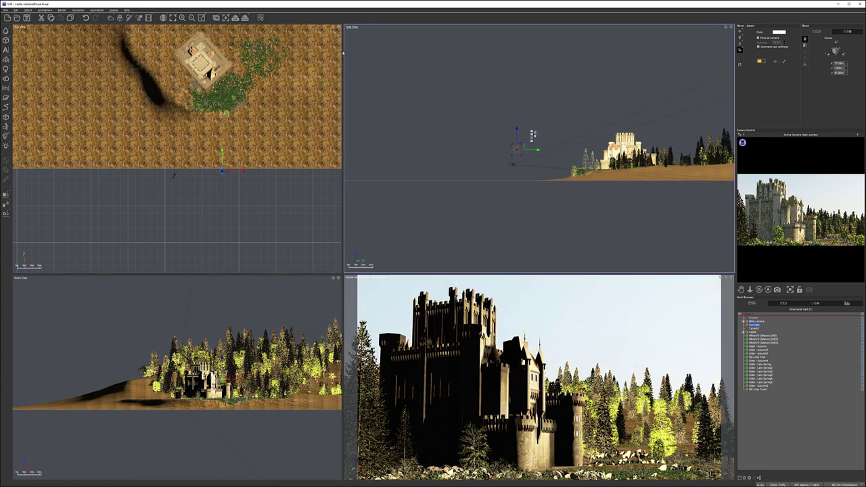
Open the Atmosphere Editor and set the aerial perspective to 0.27 in the sky, fog and haze settings
click(43, 12)
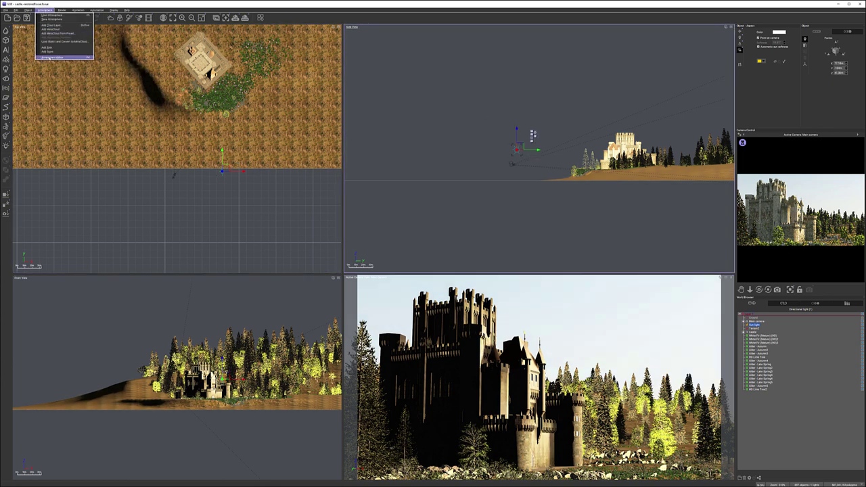
click(51, 52)
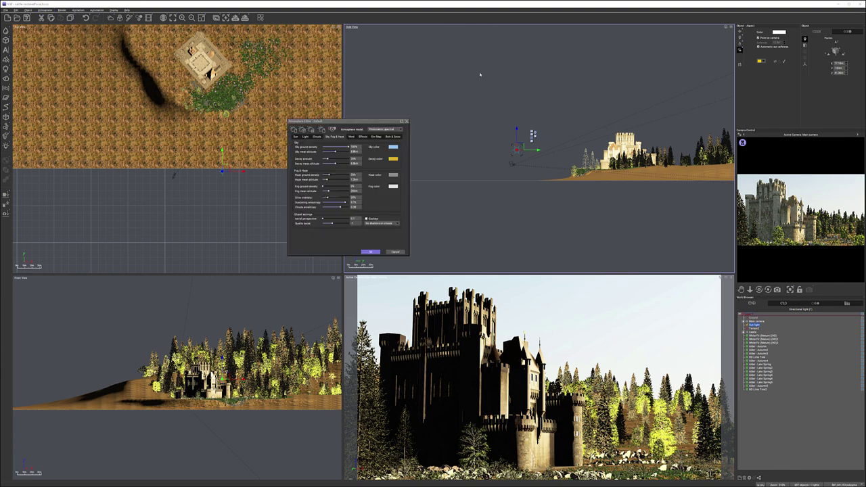
drag(375, 124, 397, 112)
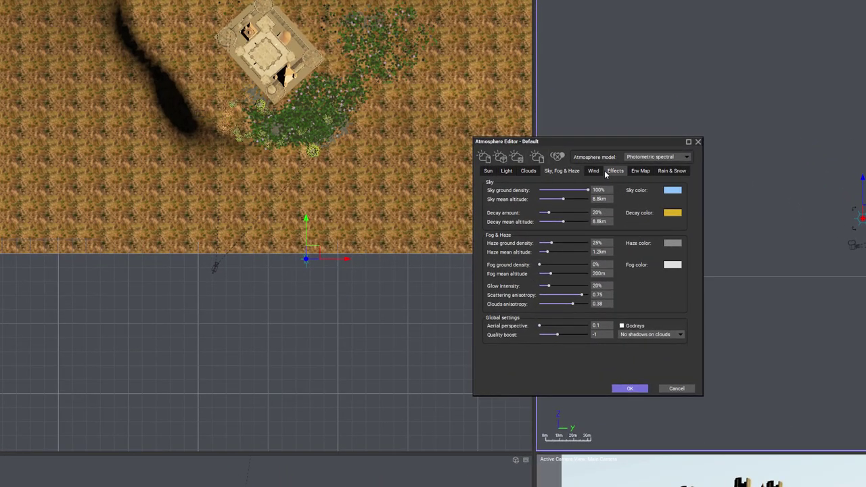
click(529, 172)
click(559, 174)
drag(538, 327, 553, 325)
Add a Turbulent Cirrus cloud layer from the Stratus - Cirrus collection to the atmosphere
click(529, 172)
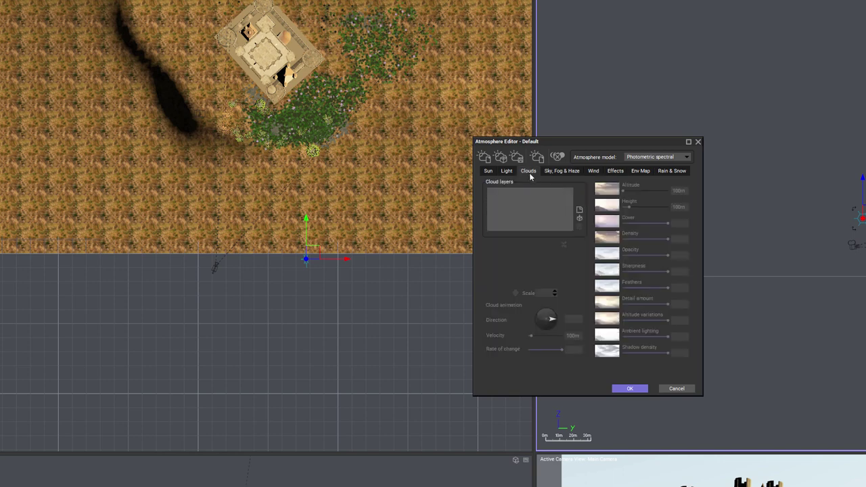
click(579, 211)
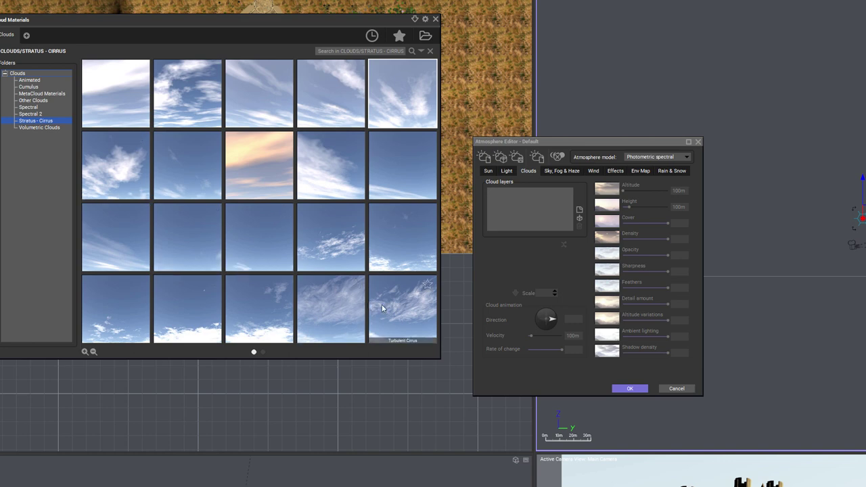
double_click(341, 304)
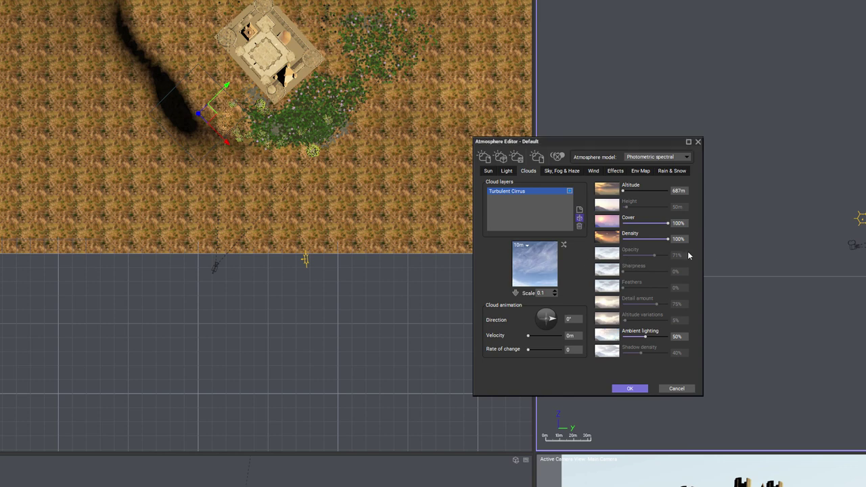
Add a Big Cumulus layer from Spectral 2 with altitude variations of 82%, detail amount of 35% and ambient lighting of 69%
click(535, 264)
click(35, 115)
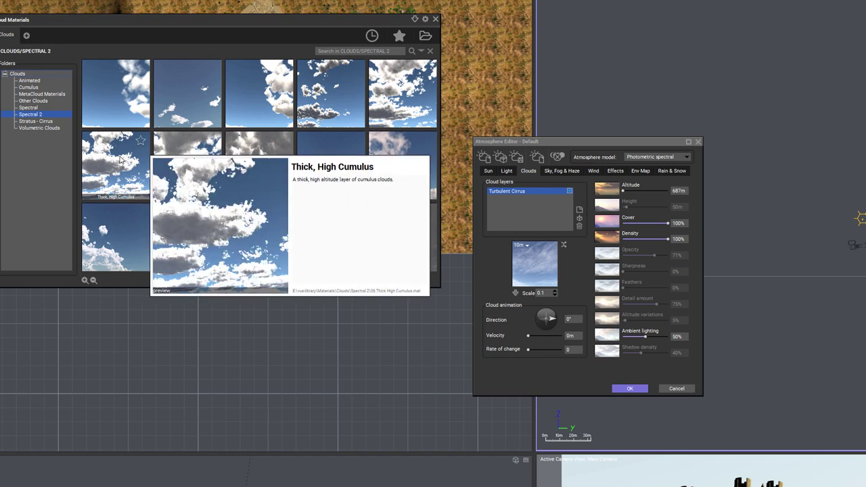
click(194, 145)
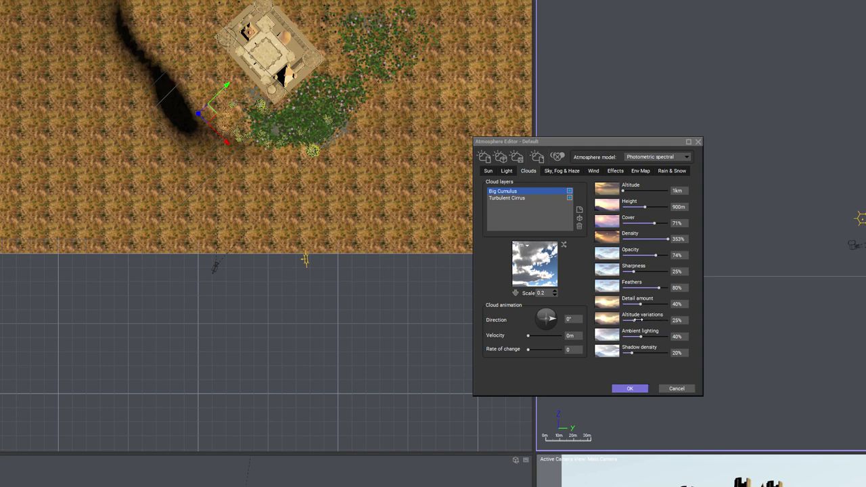
drag(634, 320, 662, 319)
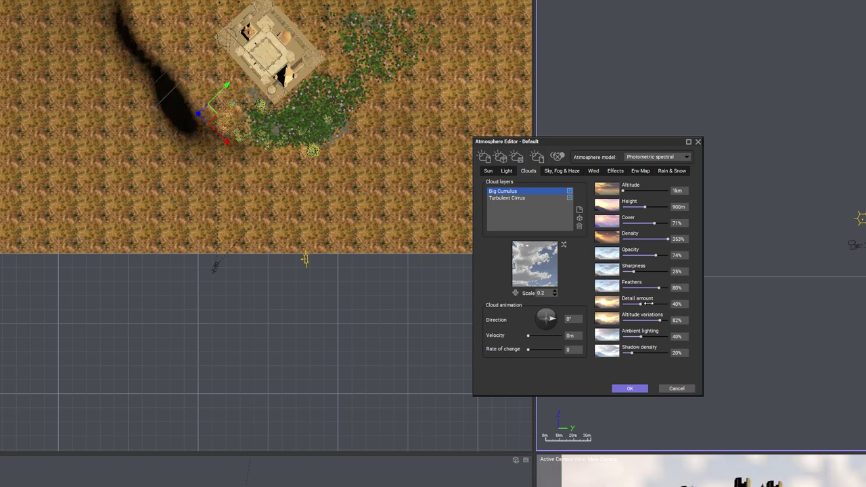
drag(641, 336, 654, 337)
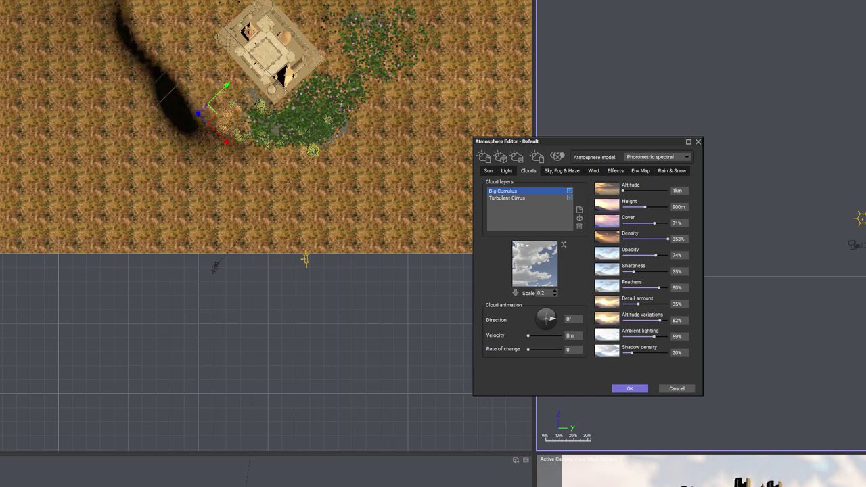
Raise the aerial perspective to 1.84 and add a light amount of ground fog to the atmosphere
click(562, 172)
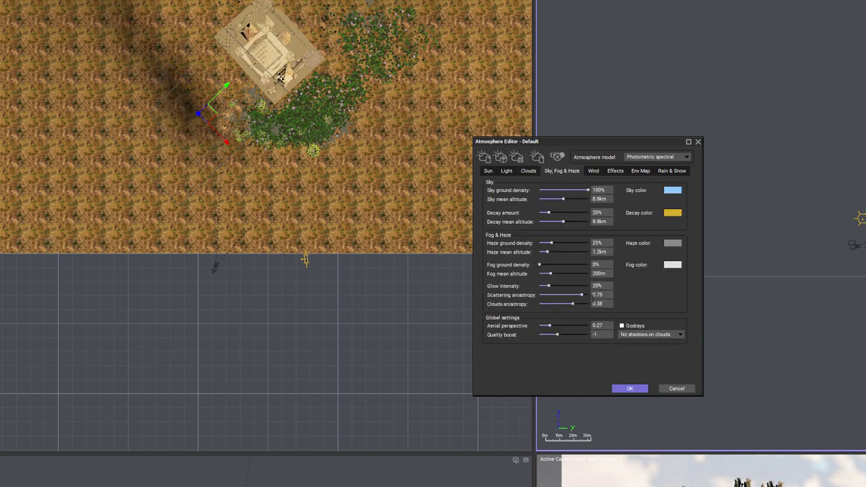
drag(557, 322, 579, 323)
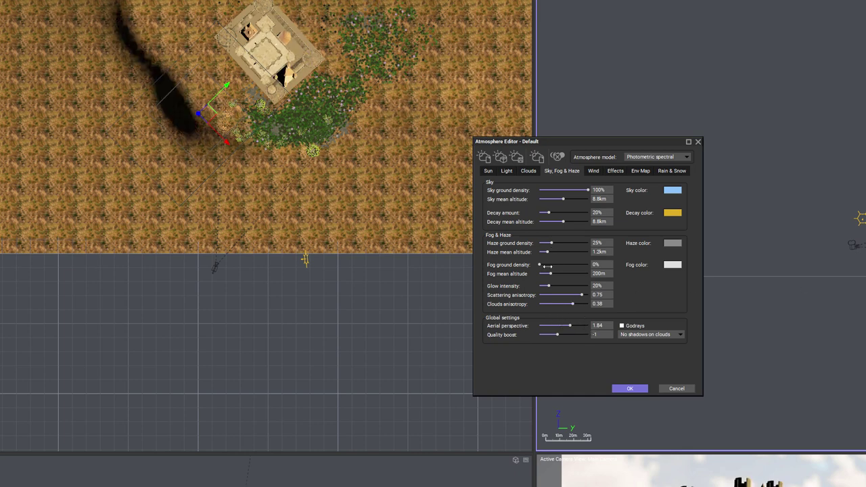
drag(541, 264, 555, 263)
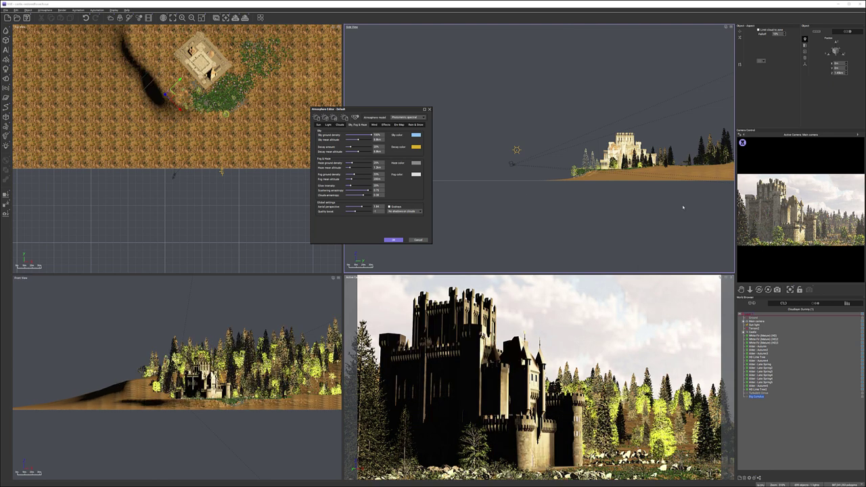
drag(363, 172, 367, 172)
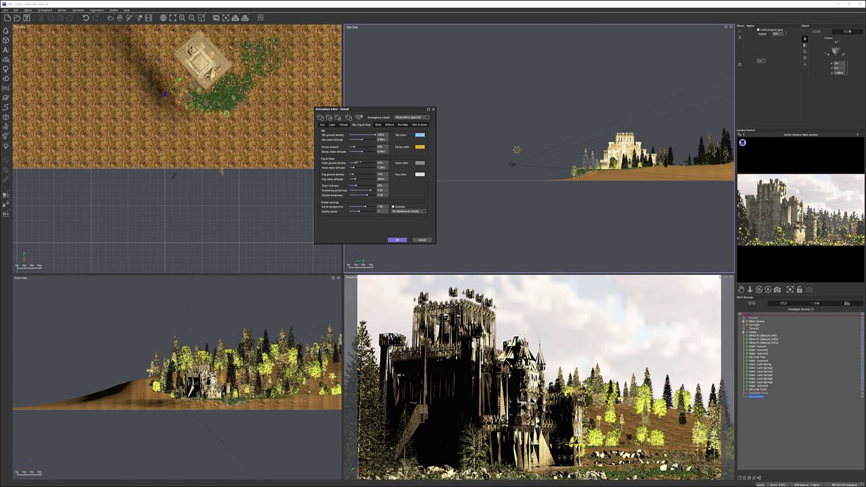
Reduce the haze ground density and glow intensity, and increase the aerial perspective slightly
drag(356, 163, 367, 162)
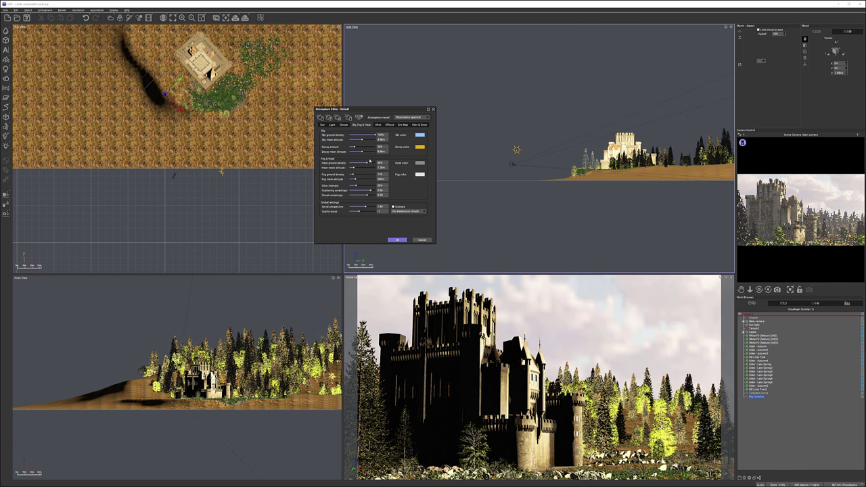
drag(369, 164, 356, 158)
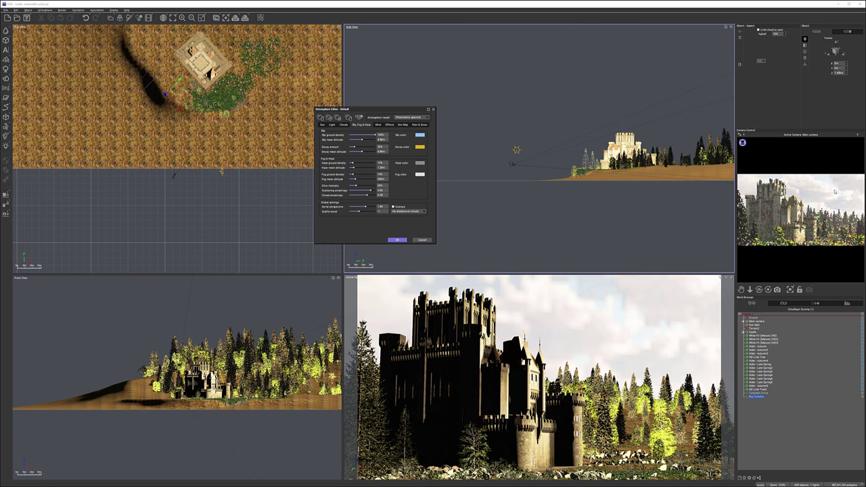
drag(367, 207, 351, 185)
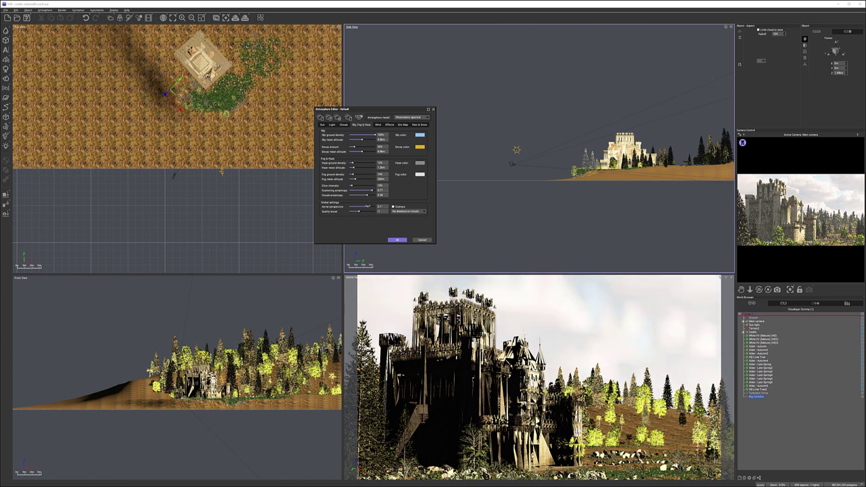
drag(367, 206, 368, 206)
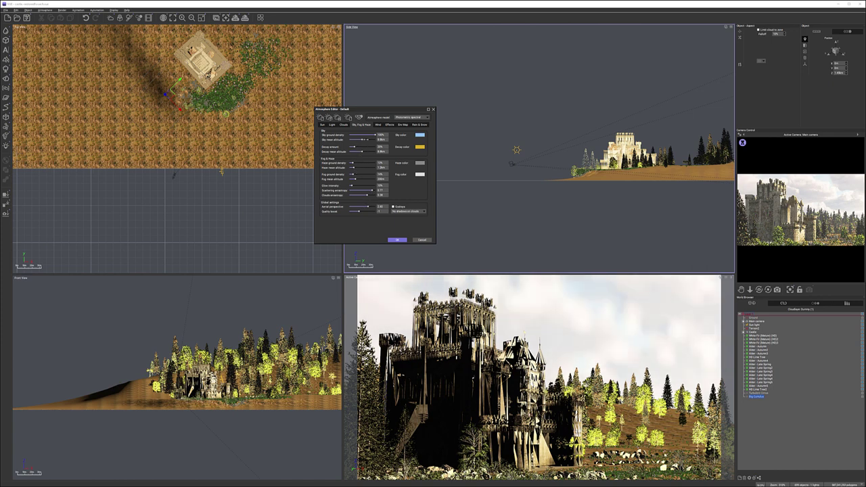
Refresh the main camera preview, fine-tune the Big Cumulus layer and apply the atmosphere settings
right_click(831, 189)
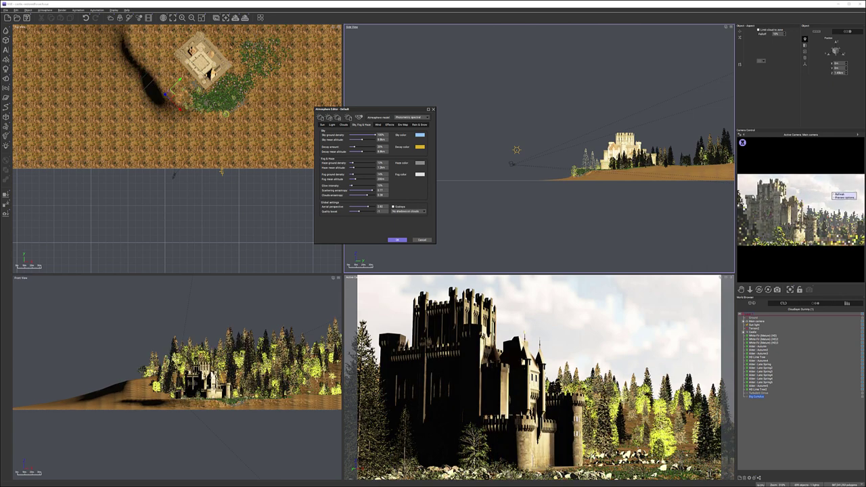
click(843, 194)
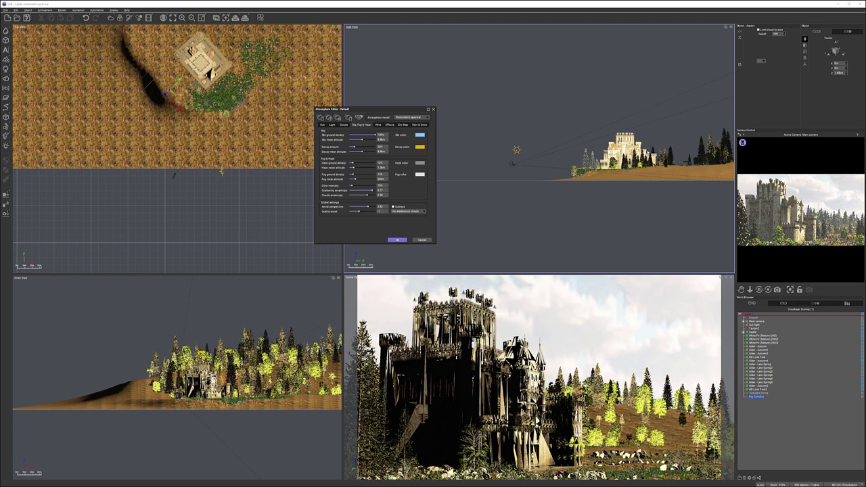
click(344, 124)
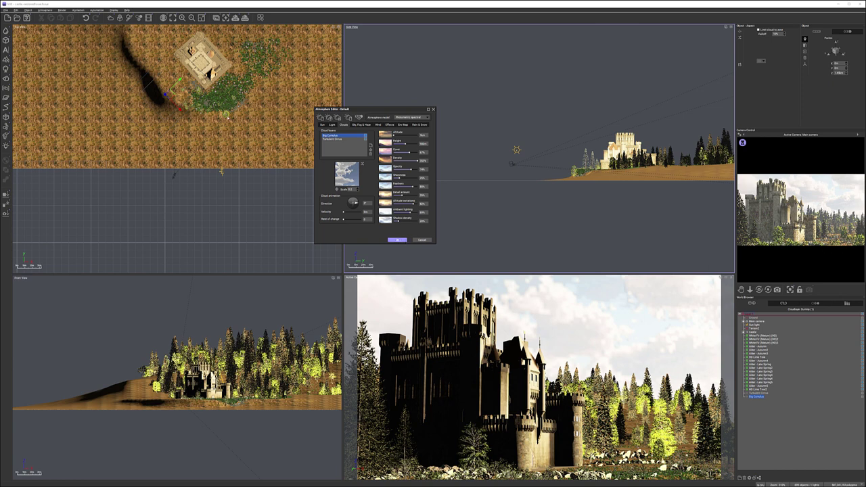
key(Return)
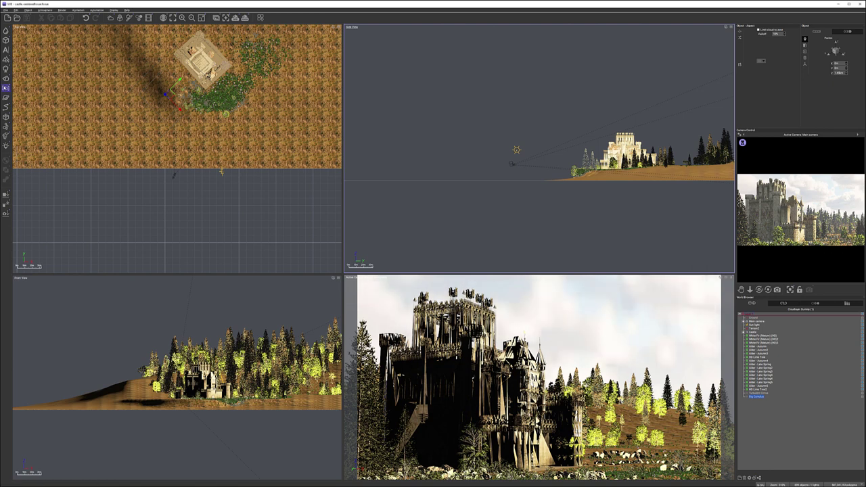
Add a Rough Cloud MetaCloud to the scene
click(6, 88)
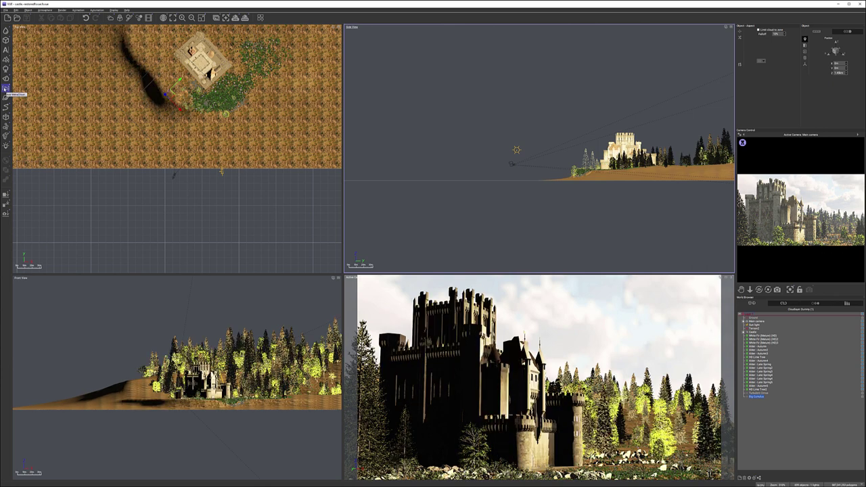
click(5, 88)
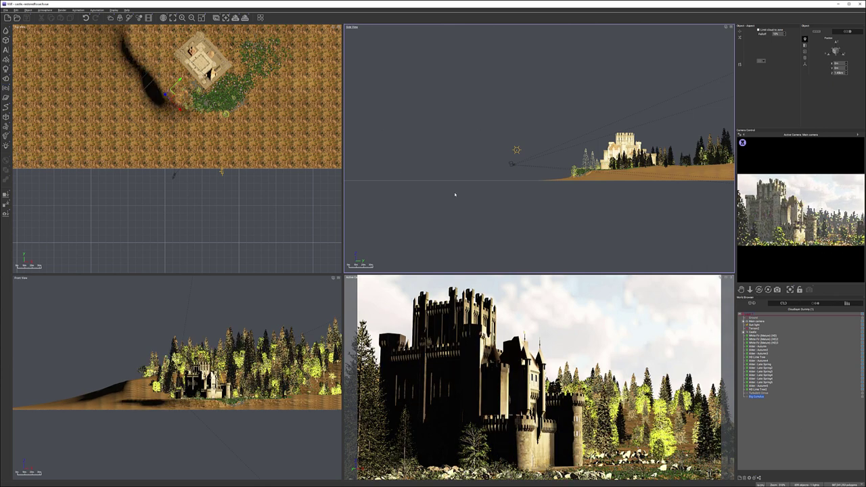
middle_drag(291, 178, 325, 207)
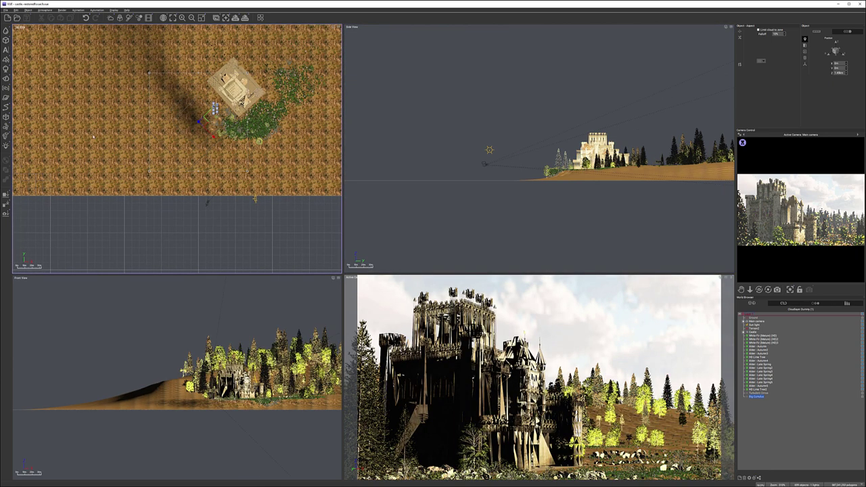
click(6, 88)
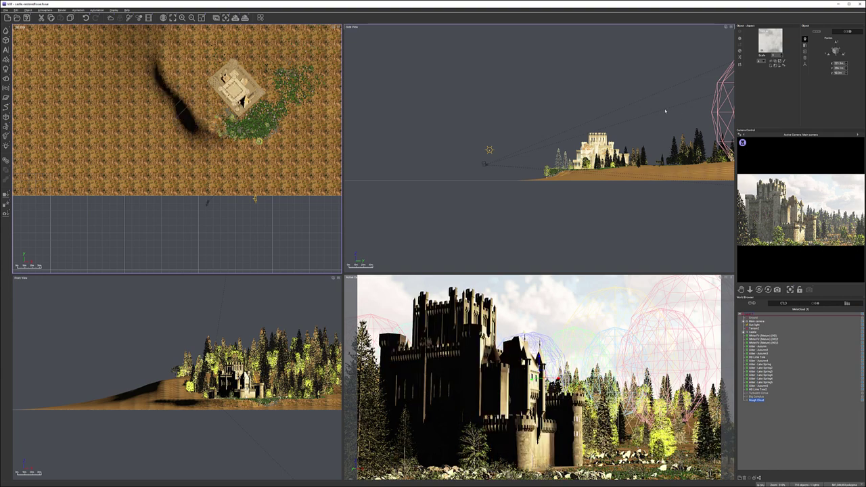
Position the MetaCloud over the wooded hill behind the castle and enlarge it slightly
middle_drag(666, 110, 517, 126)
scroll(530, 126, down, 5)
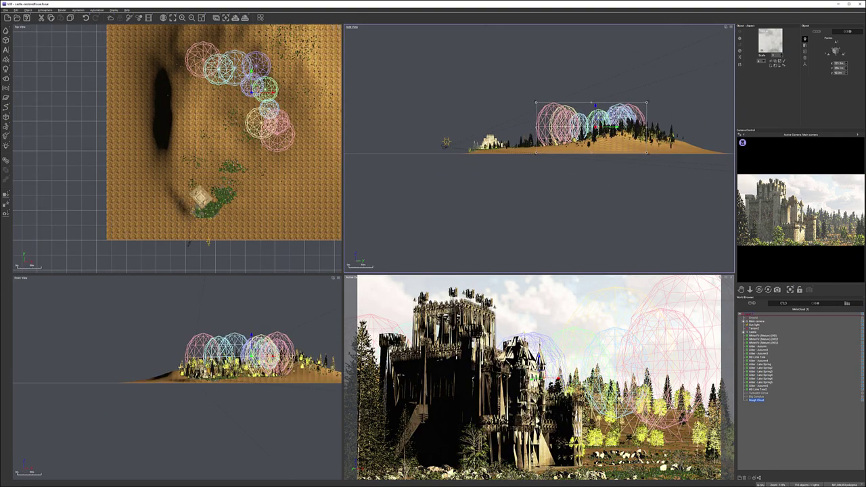
drag(259, 86, 262, 65)
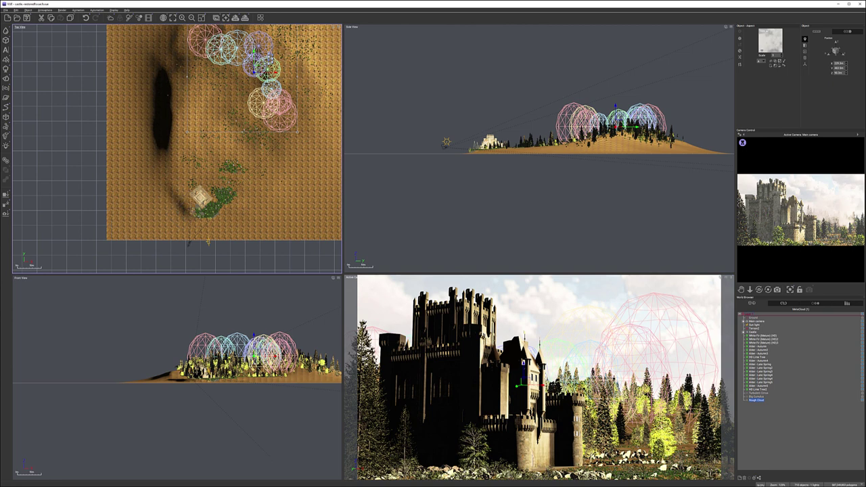
drag(268, 56, 283, 81)
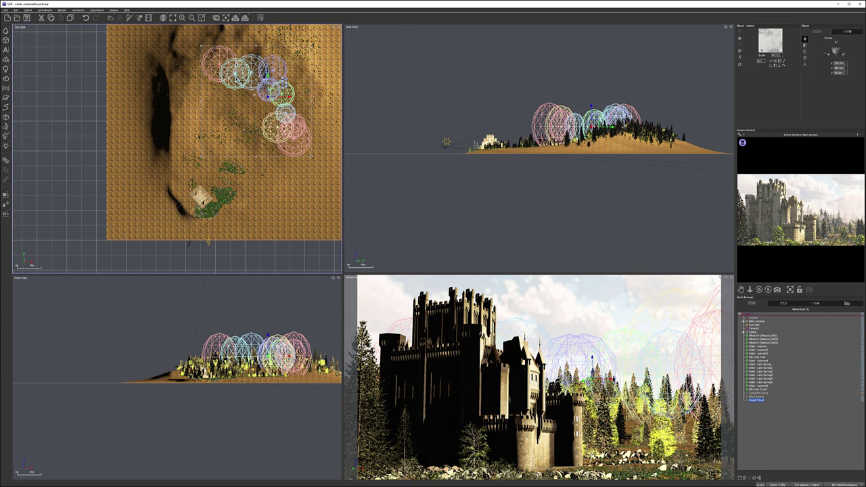
drag(272, 92, 268, 93)
drag(307, 157, 295, 162)
drag(268, 92, 262, 95)
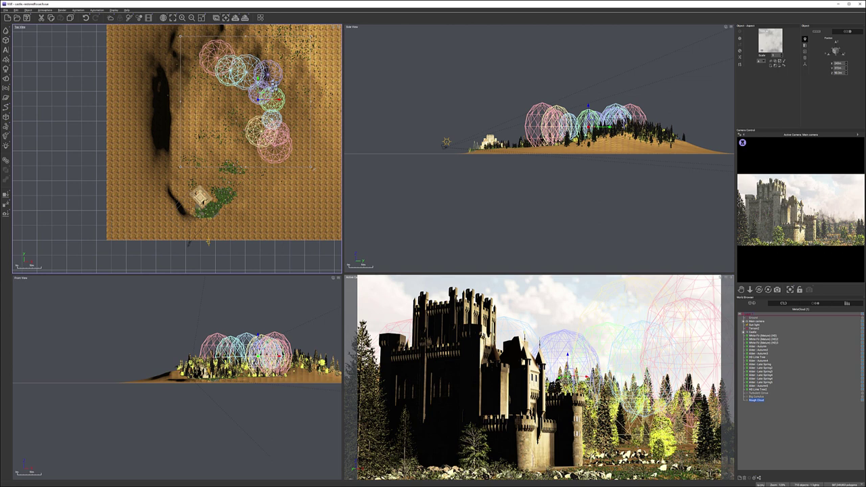
Add a second Rough Cloud MetaCloud beside the castle, rotating it and scaling it down
drag(274, 87, 272, 85)
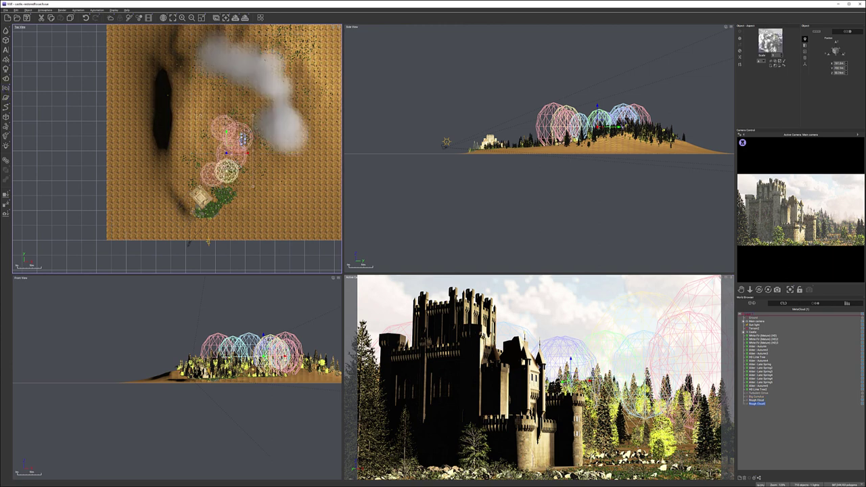
drag(230, 149, 204, 197)
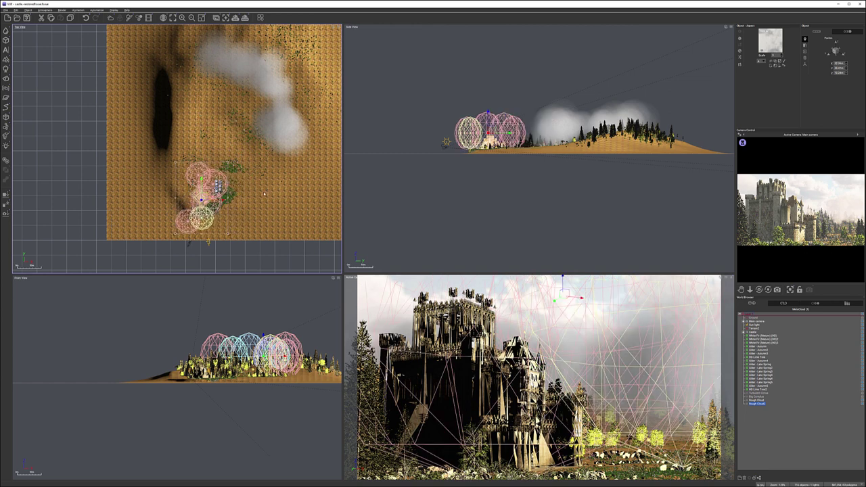
right_drag(244, 237, 302, 183)
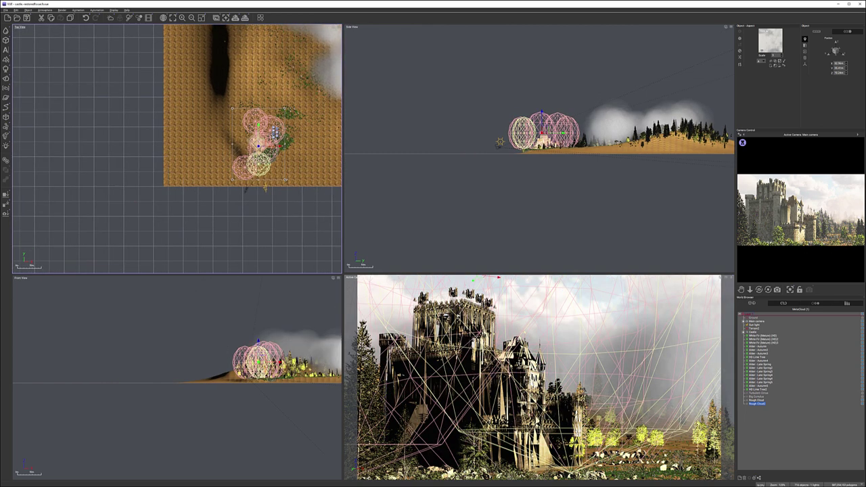
drag(285, 180, 245, 150)
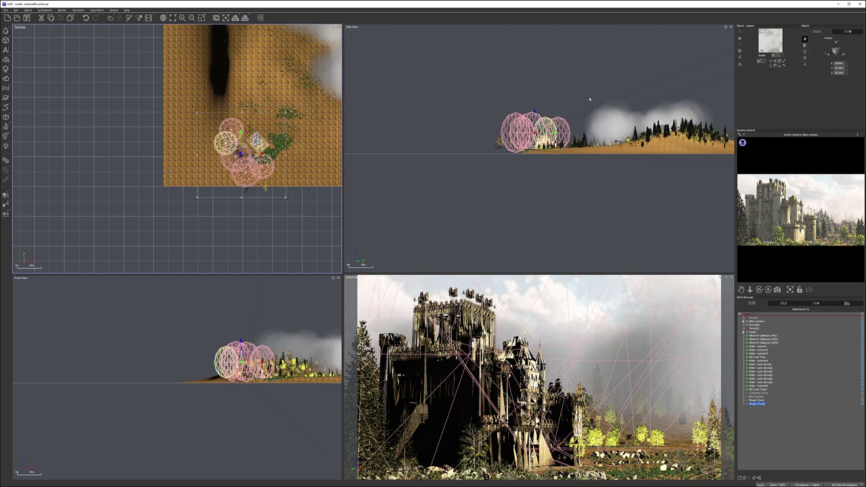
drag(552, 117, 514, 163)
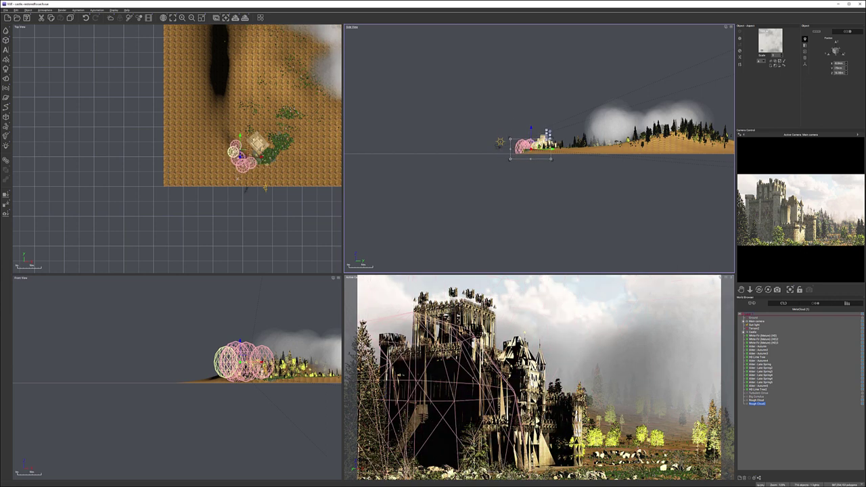
Lower the second Rough Cloud to ground level, then rotate and position it along the castle's front walls
scroll(514, 163, up, 4)
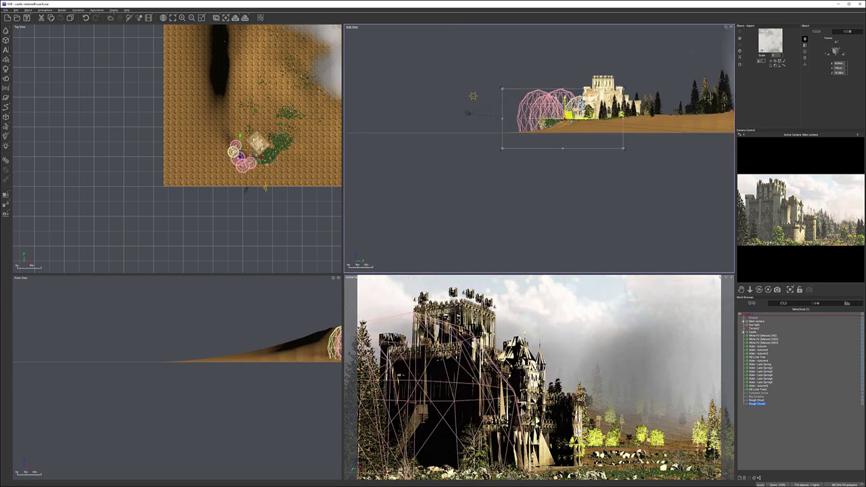
drag(568, 113, 570, 123)
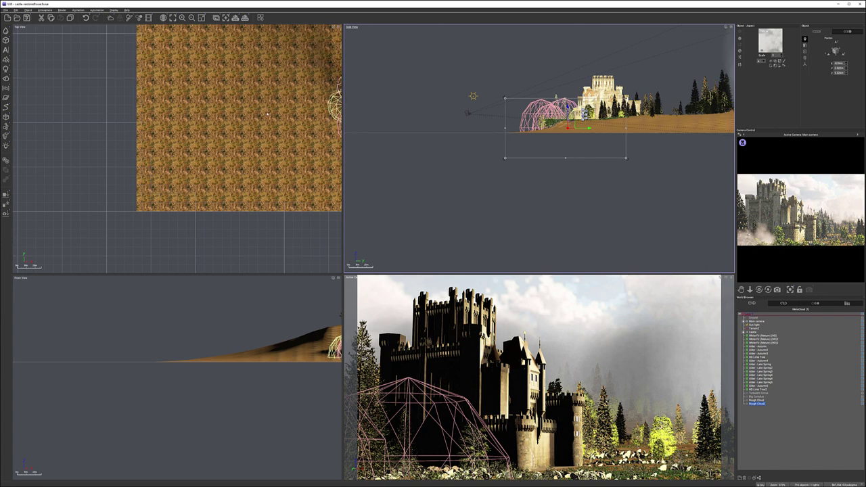
right_drag(304, 182, 169, 245)
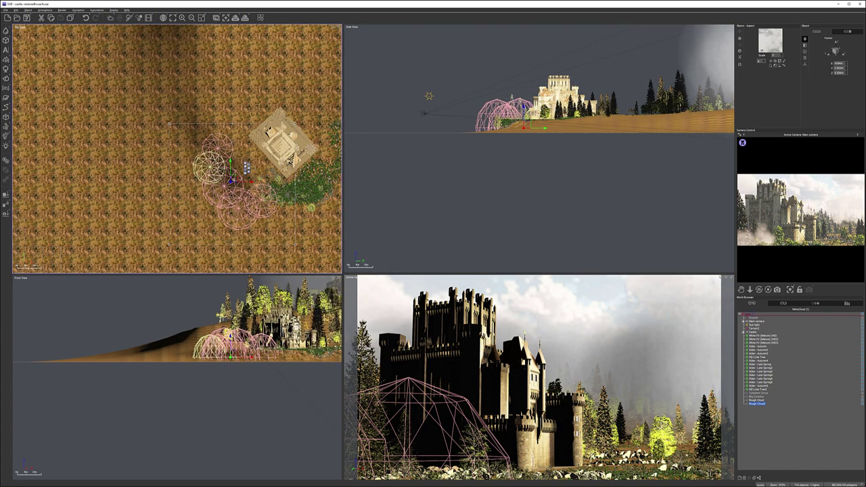
drag(233, 180, 257, 157)
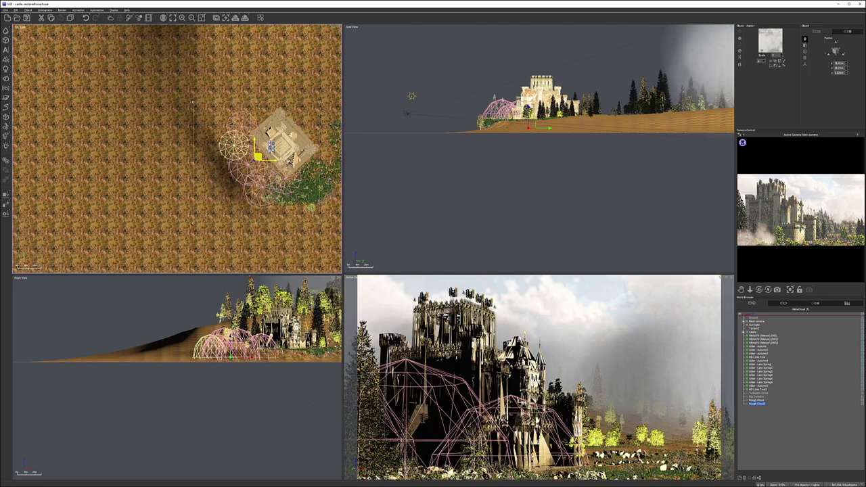
drag(320, 103, 340, 139)
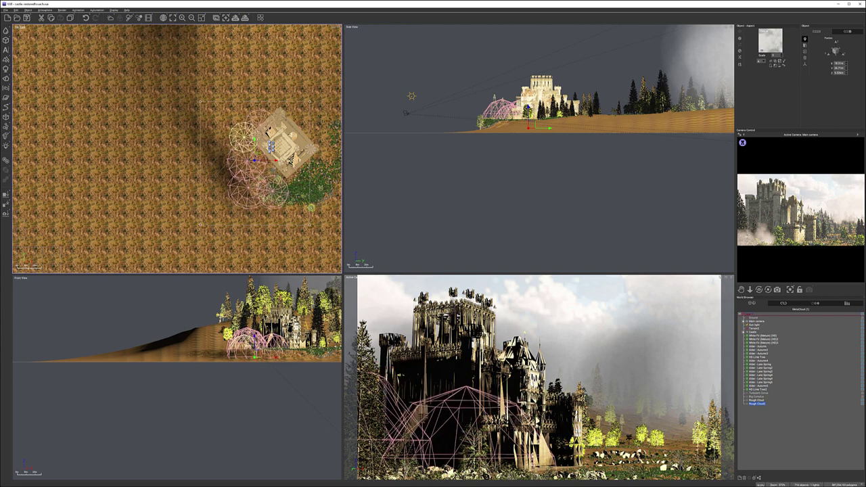
drag(274, 168, 281, 166)
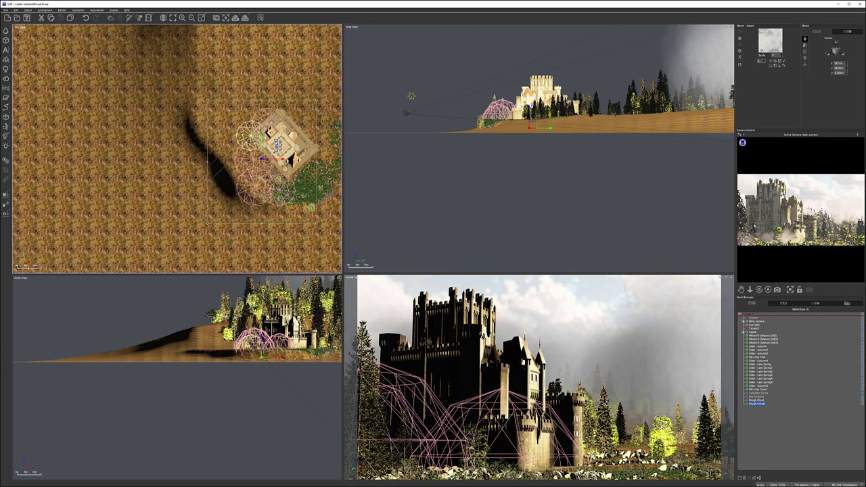
mouse_move(262, 157)
mouse_down()
mouse_move(271, 134)
mouse_move(268, 145)
mouse_up()
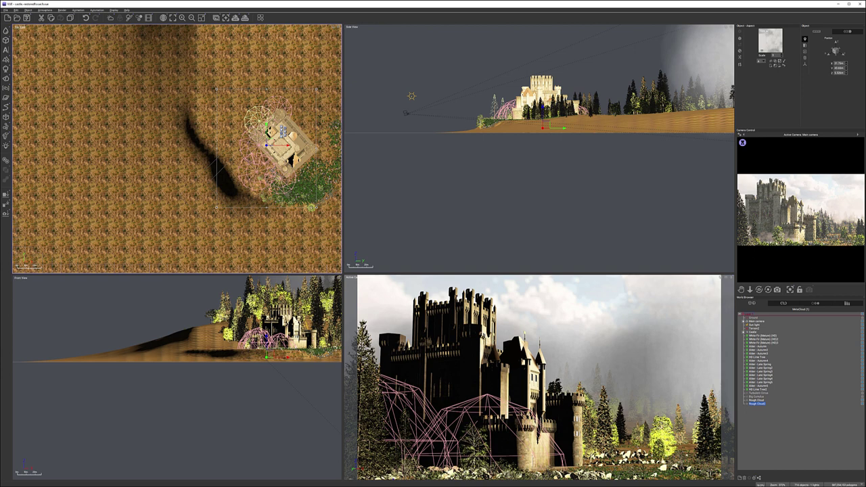
Refresh the main camera preview and save the scene
right_click(760, 224)
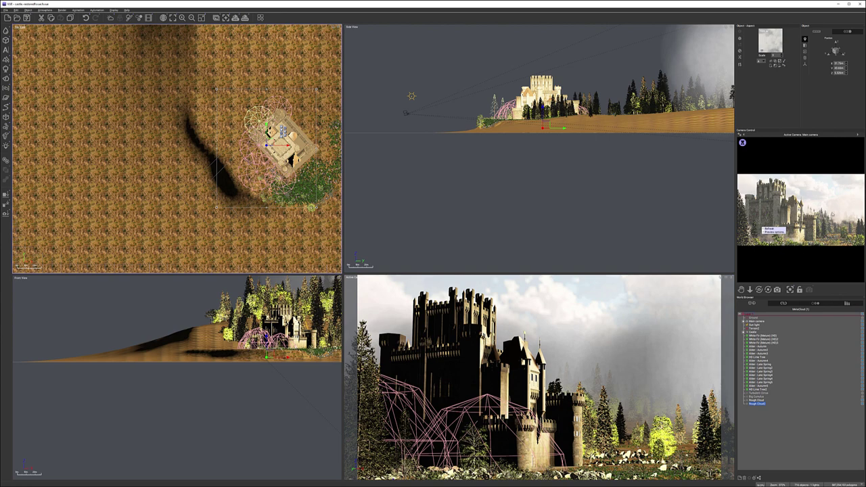
click(768, 230)
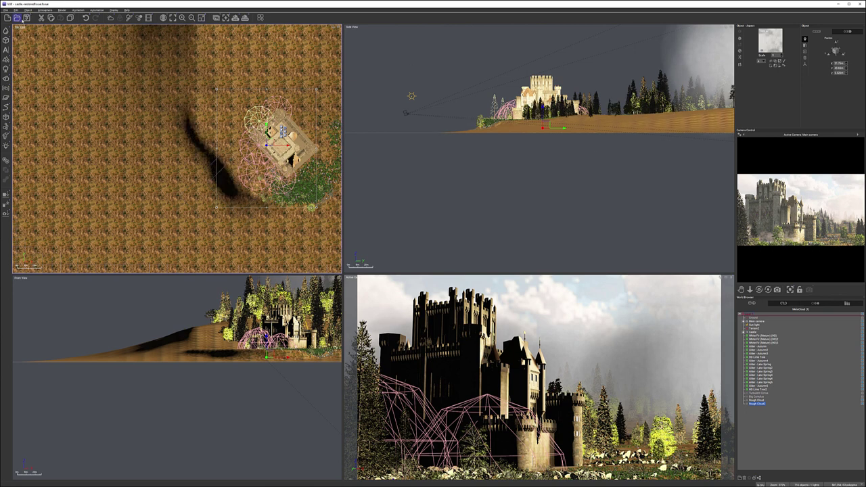
click(25, 19)
In the atmosphere's sky settings, set the sky ground density to about 80% and the decay amount to about 24%
click(44, 10)
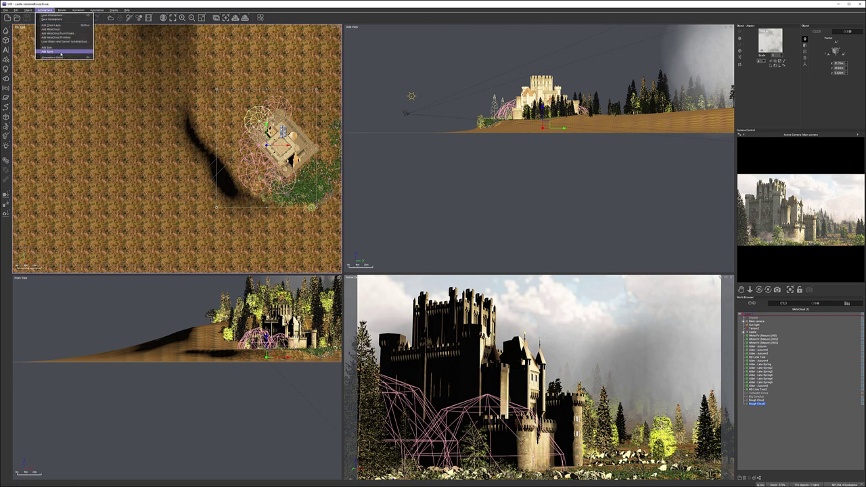
click(58, 57)
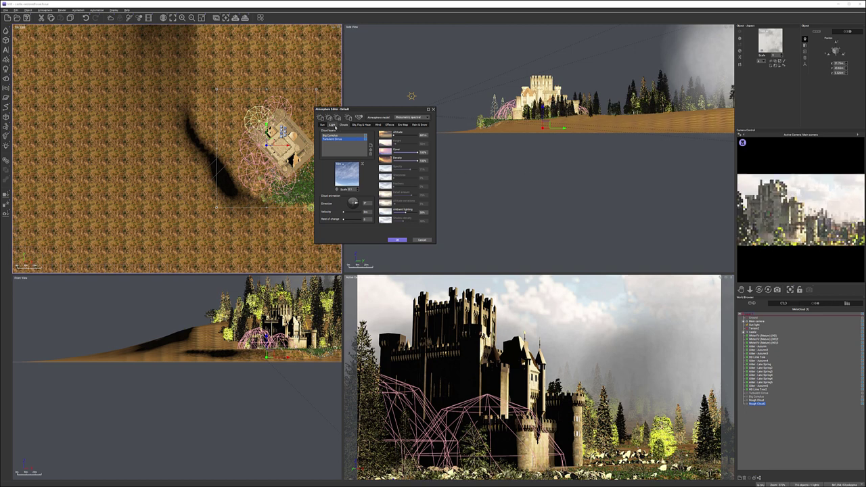
click(332, 125)
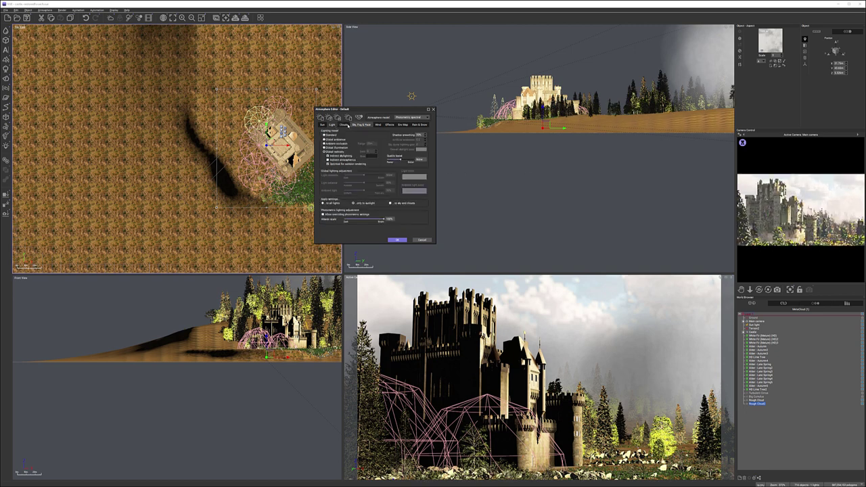
click(344, 125)
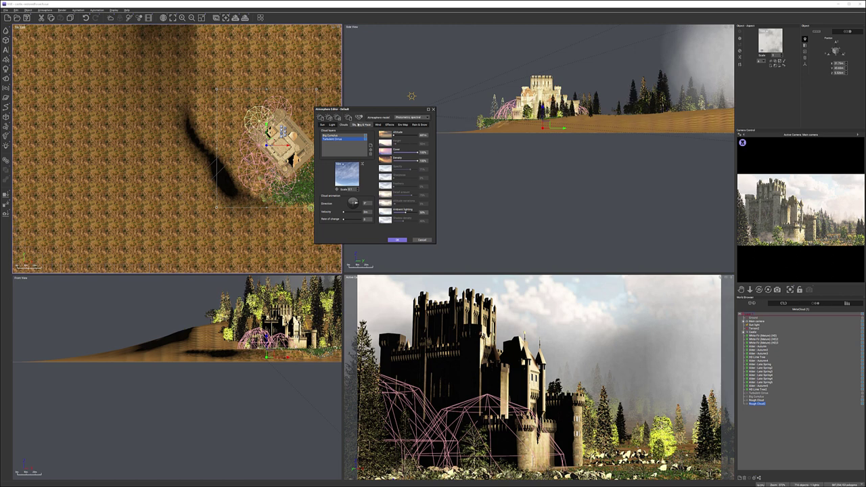
click(361, 124)
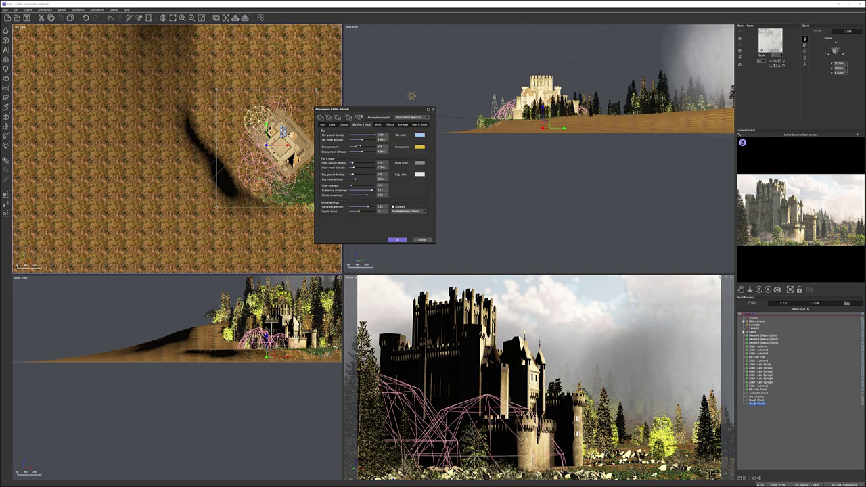
drag(356, 147, 358, 146)
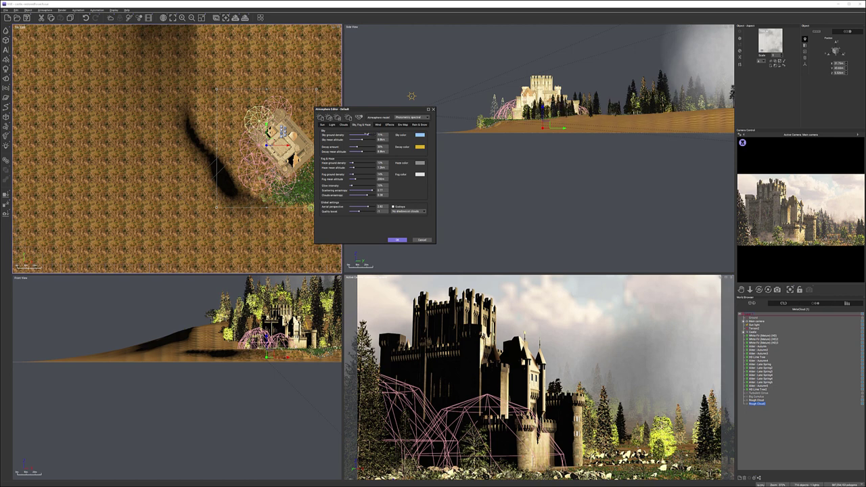
click(366, 135)
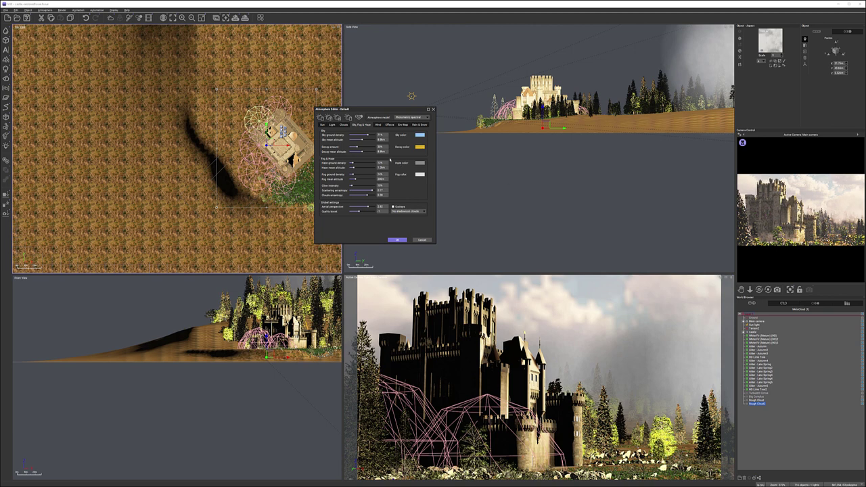
drag(357, 147, 356, 147)
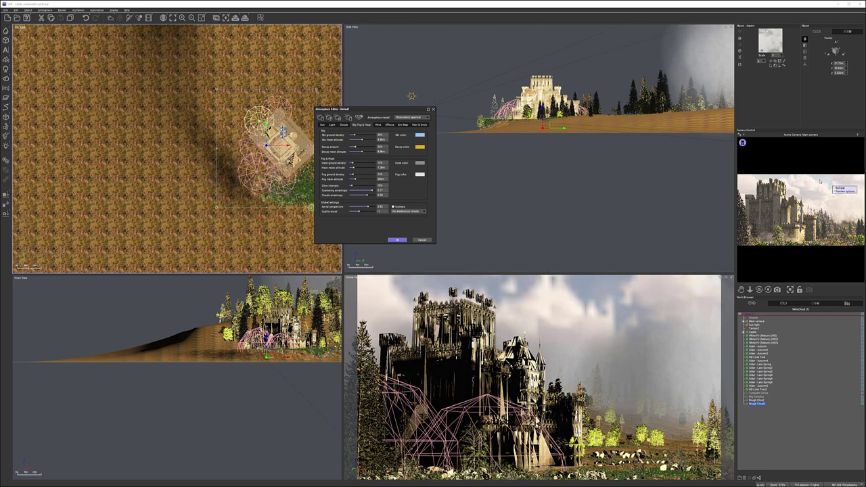
click(821, 181)
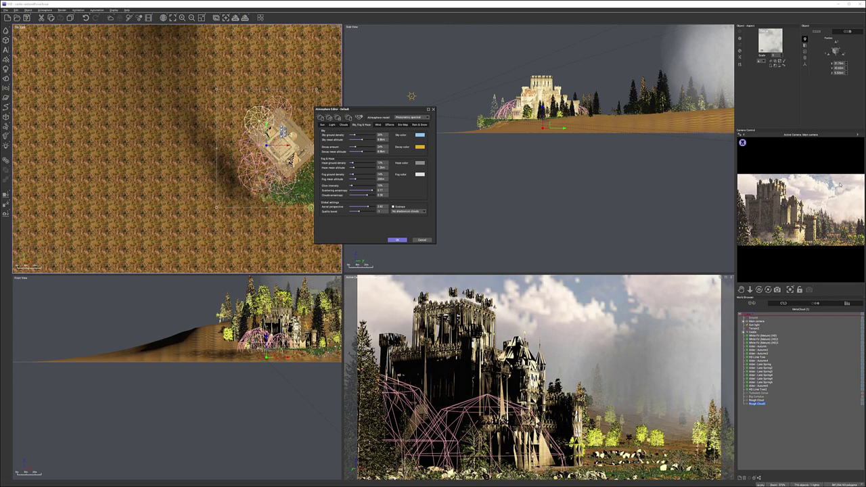
drag(355, 135, 370, 134)
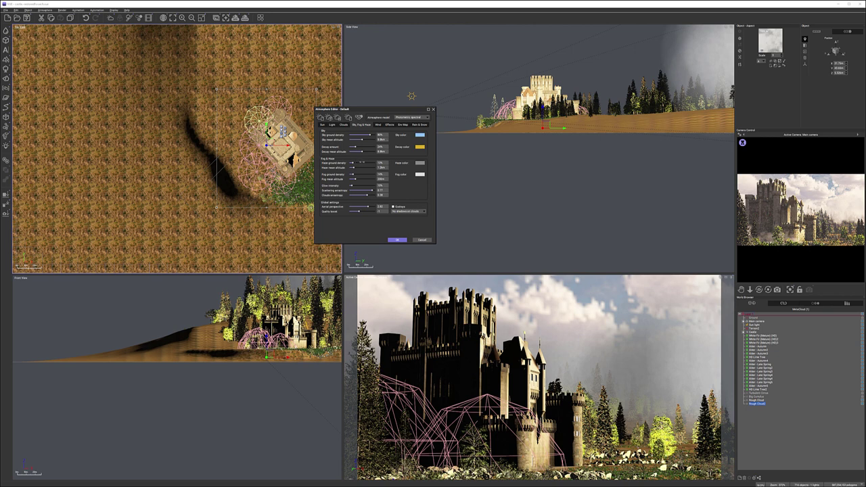
Increase the haze and fog ground densities, and slightly raise the scattering anisotropy and aerial perspective
drag(359, 163, 366, 163)
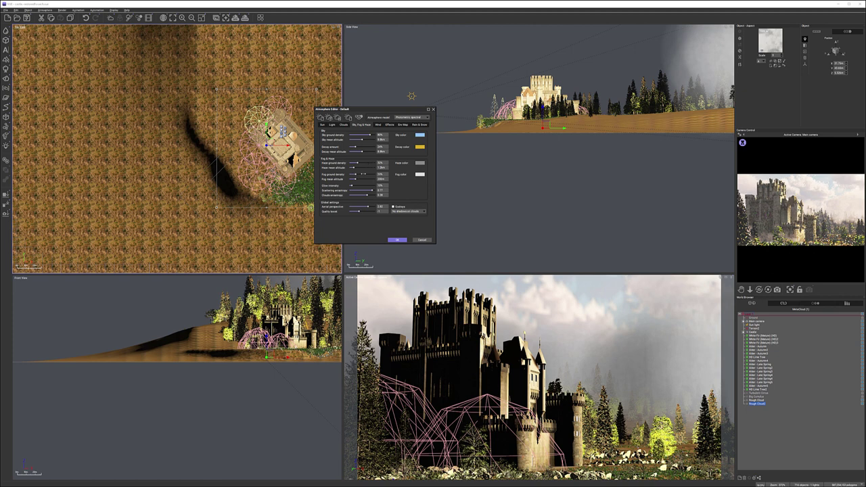
drag(352, 186, 354, 185)
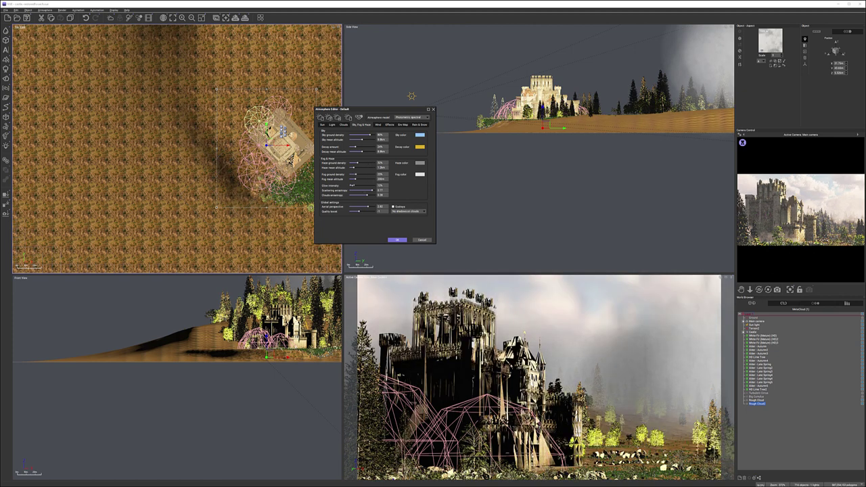
drag(372, 191, 370, 207)
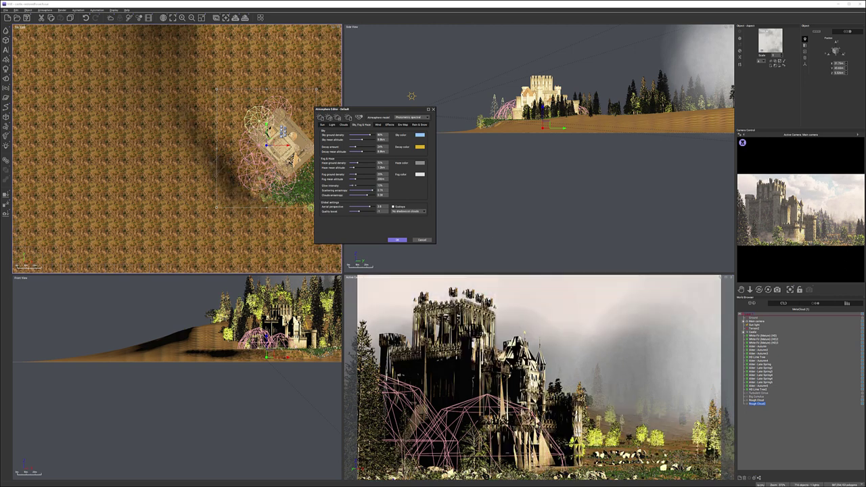
drag(354, 186, 352, 186)
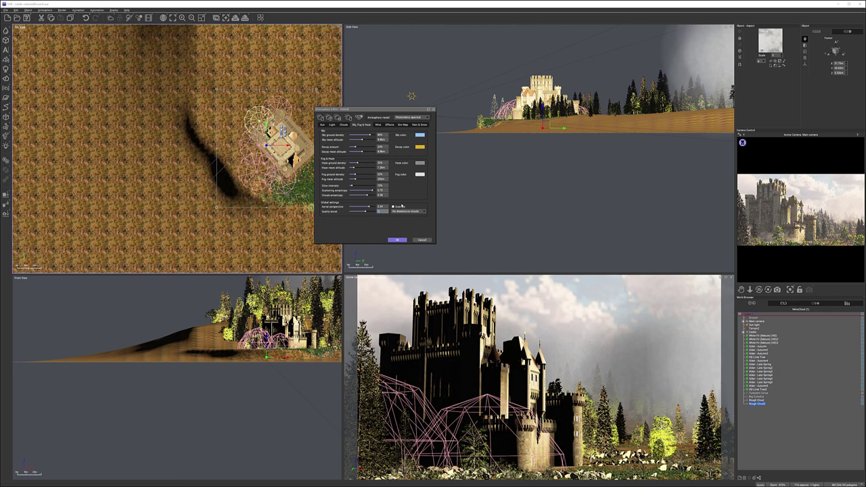
Raise the atmosphere's quality boost, check the lighting model settings and apply the atmosphere changes
click(402, 205)
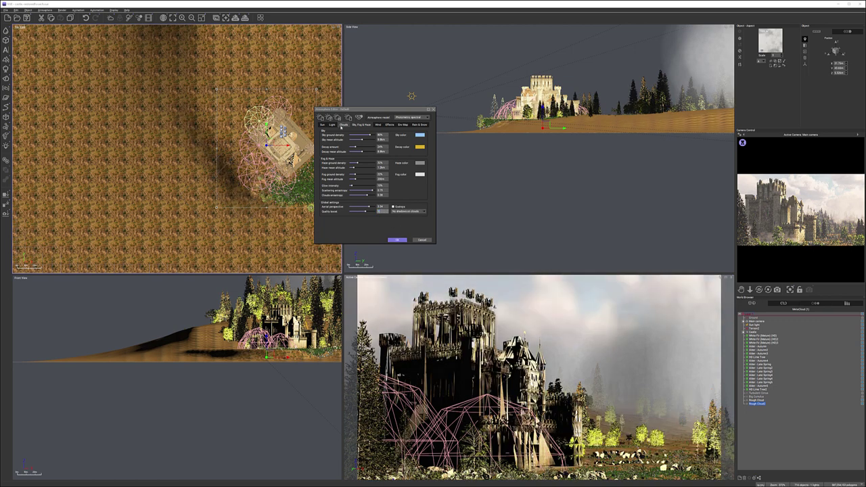
click(331, 124)
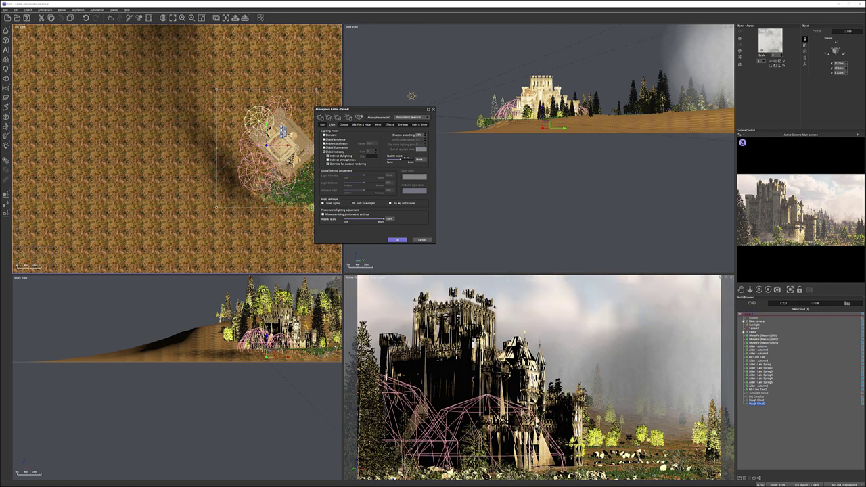
click(398, 239)
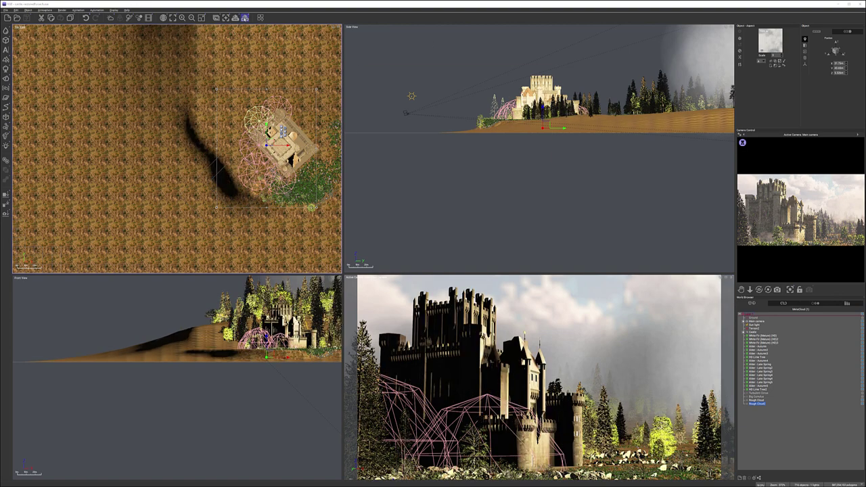
Check the render options, start a 1920x1080 render of the castle view and stop it
right_click(245, 18)
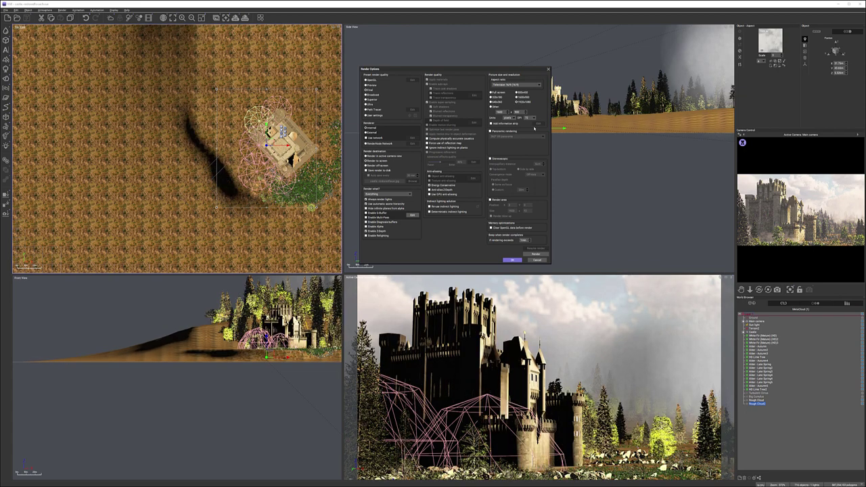
click(514, 261)
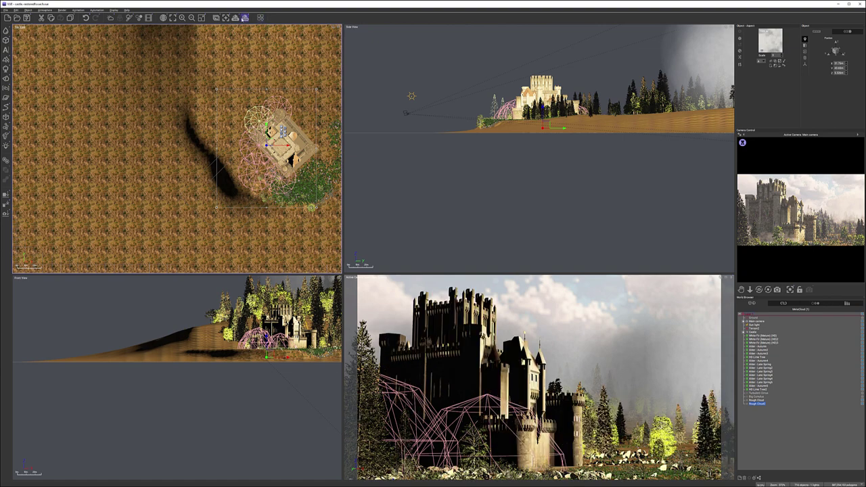
click(421, 235)
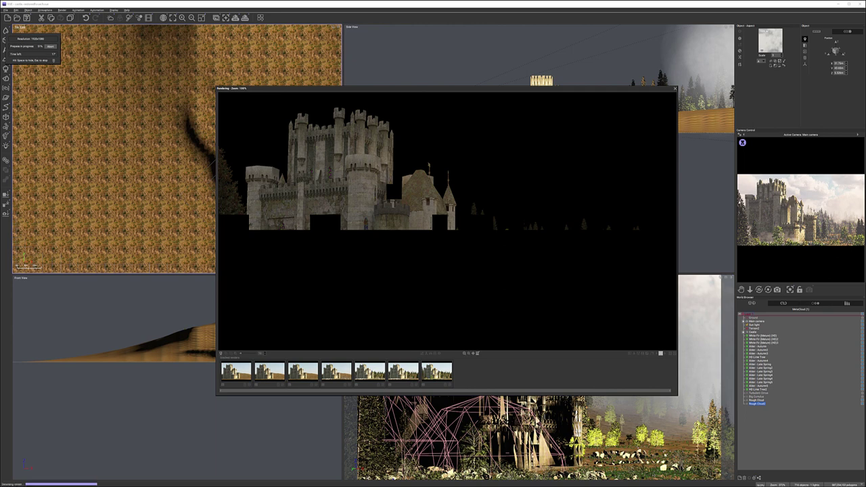
key(Escape)
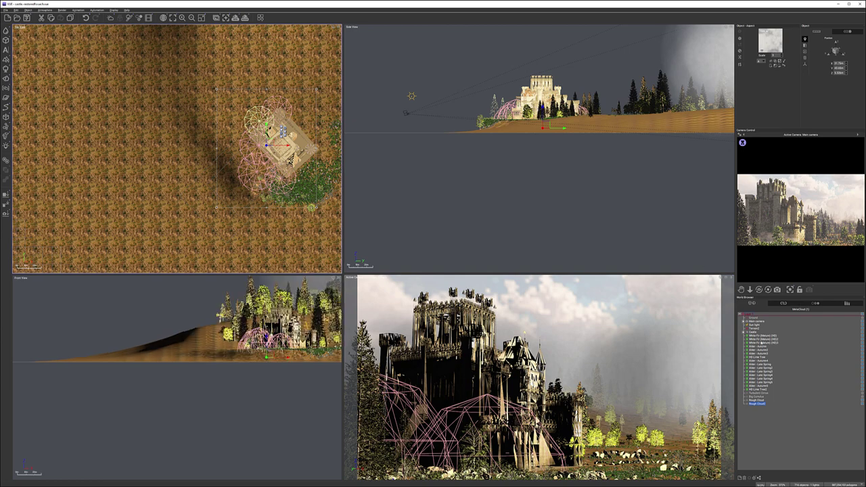
Duplicate the fir tree in front of the castle, enlarge the copy and place it farther back along the castle's side
click(762, 339)
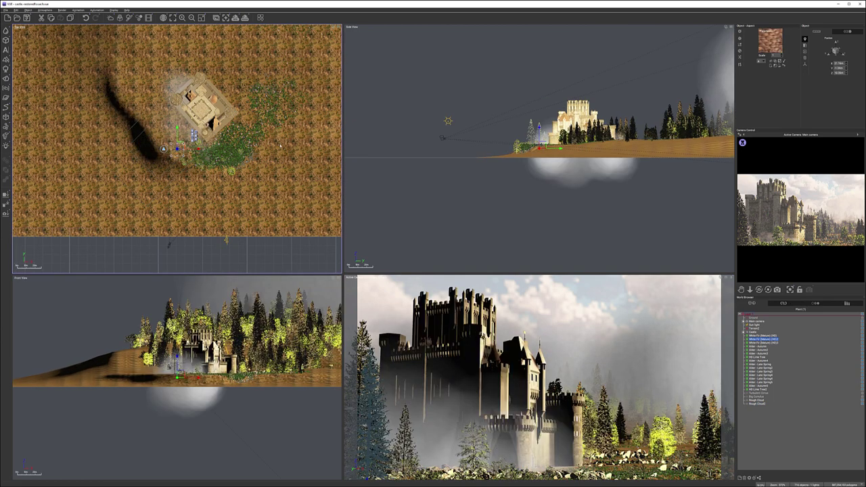
scroll(196, 149, up, 6)
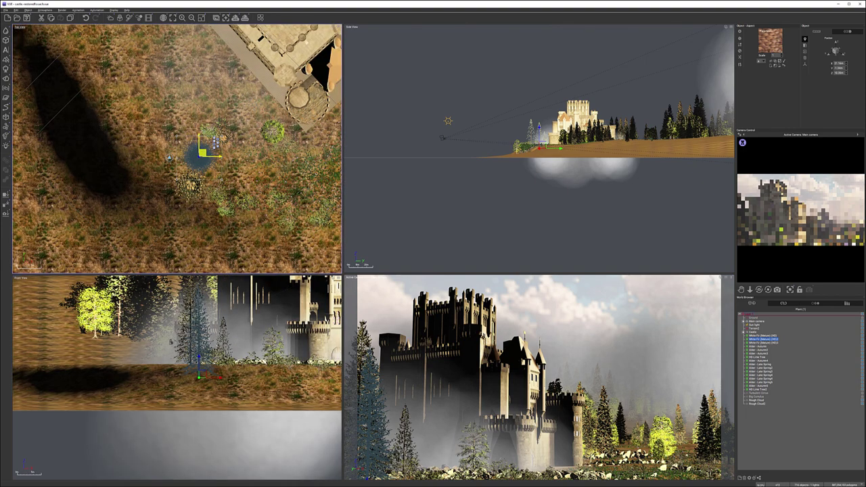
alt+drag(202, 153, 213, 106)
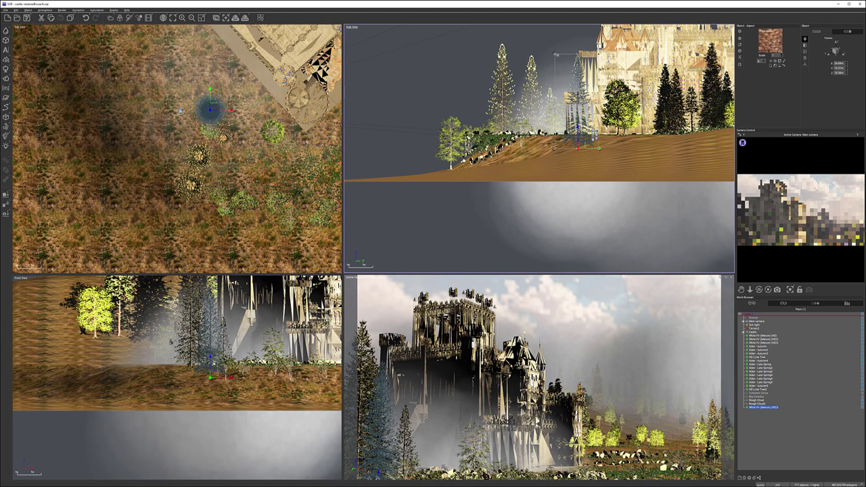
drag(555, 53, 544, 37)
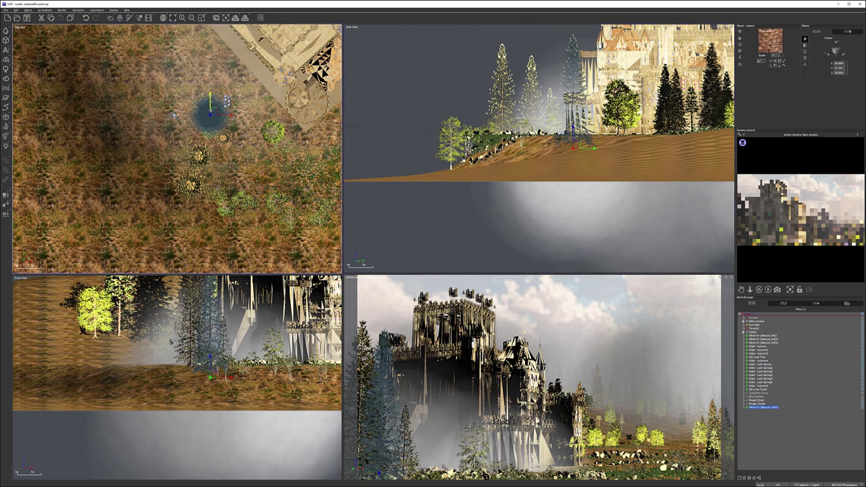
drag(211, 113, 209, 76)
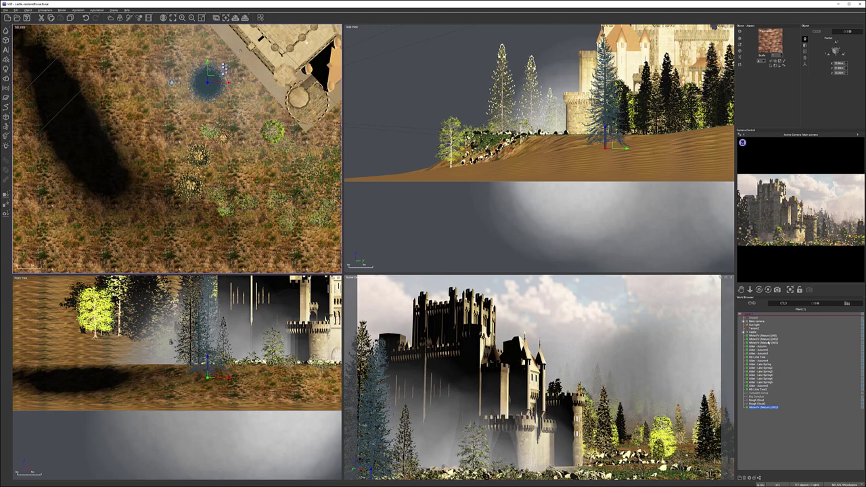
Fine-tune the original fir's position and shift the enlarged fir copy slightly toward the castle
click(763, 339)
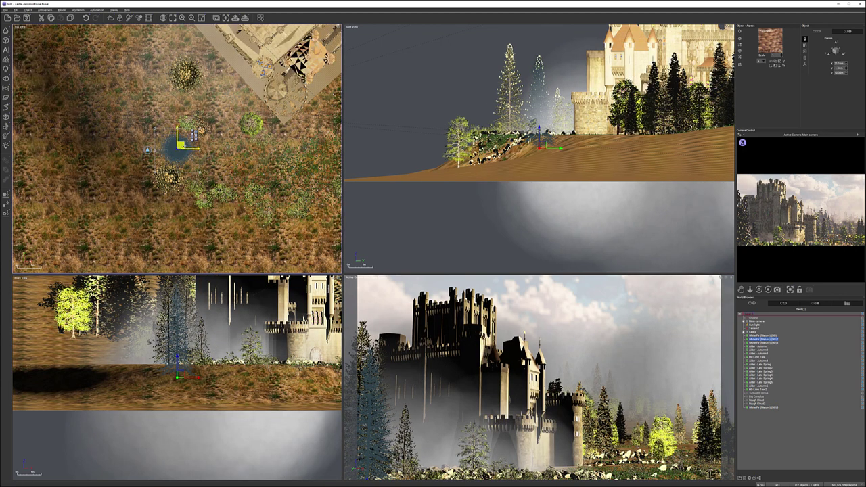
drag(181, 146, 182, 144)
click(187, 74)
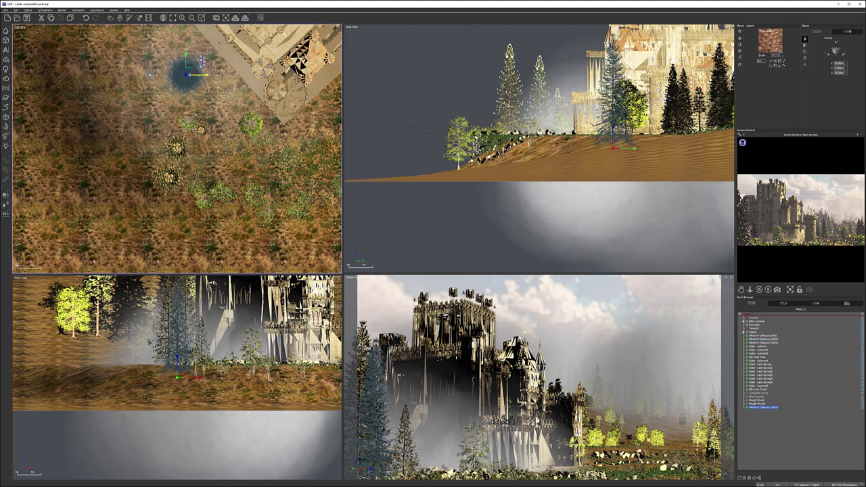
drag(191, 74, 194, 74)
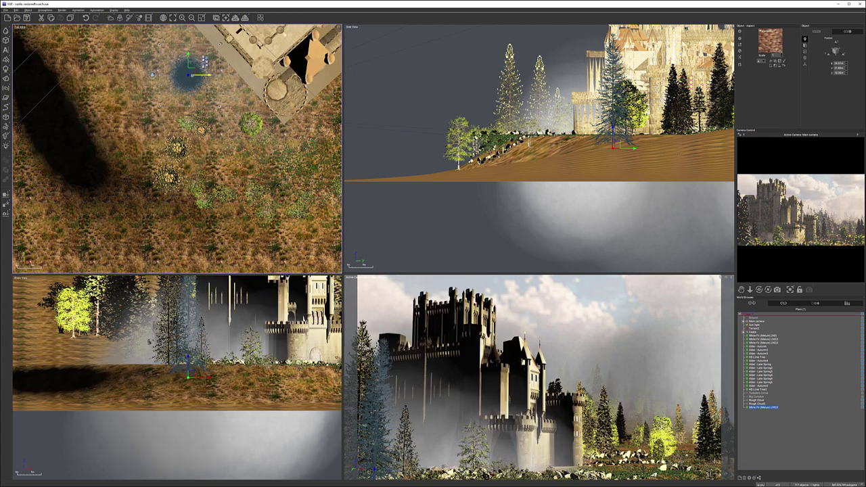
Reposition the small fir, place a smaller copy of it nearer the castle wall and check the camera preview
click(764, 342)
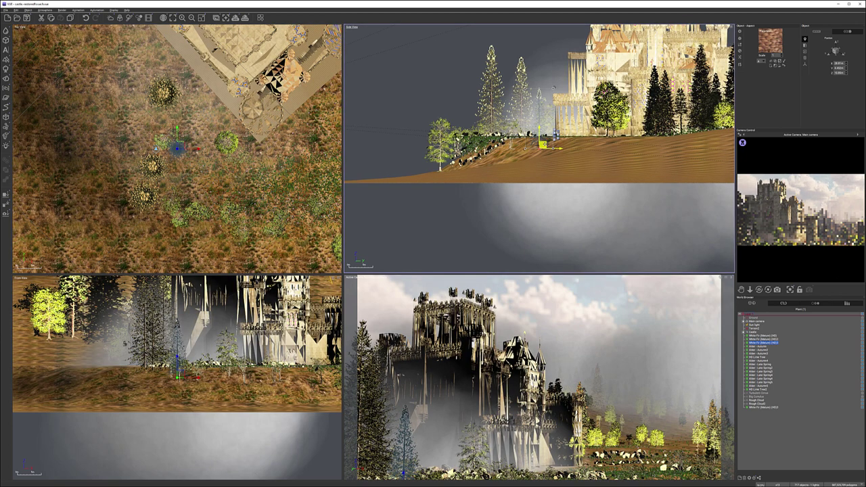
drag(543, 136, 540, 134)
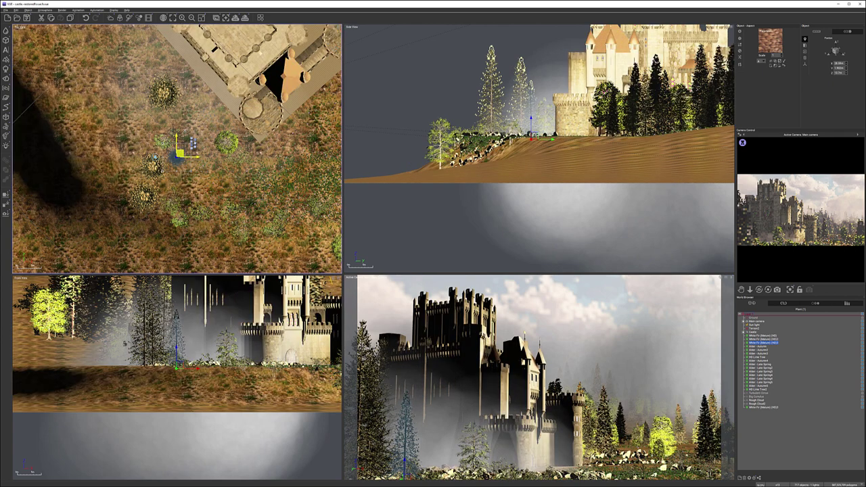
alt+drag(180, 154, 195, 133)
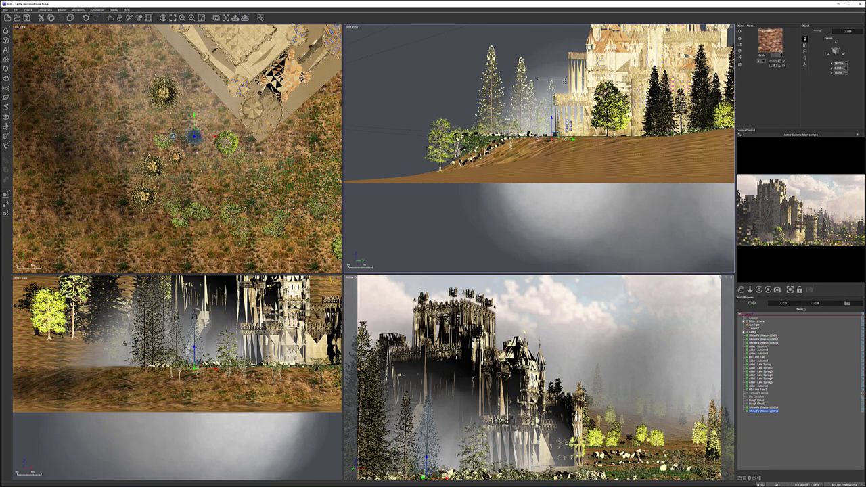
drag(561, 91, 556, 98)
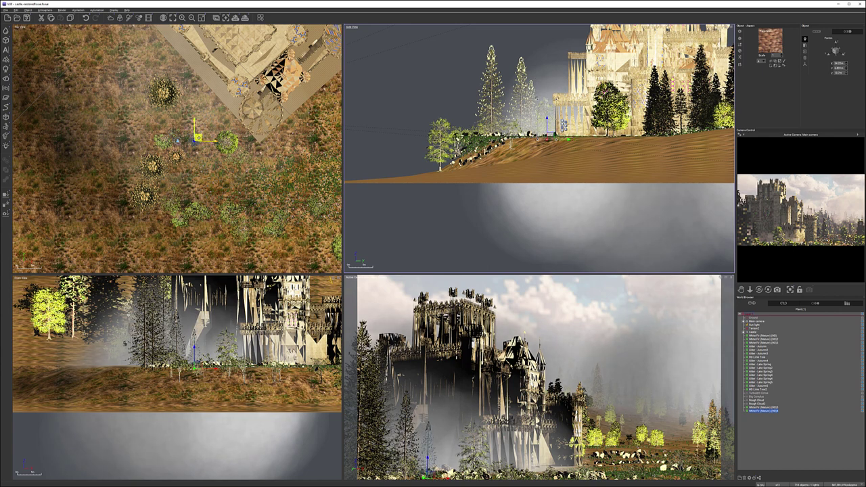
drag(197, 138, 198, 114)
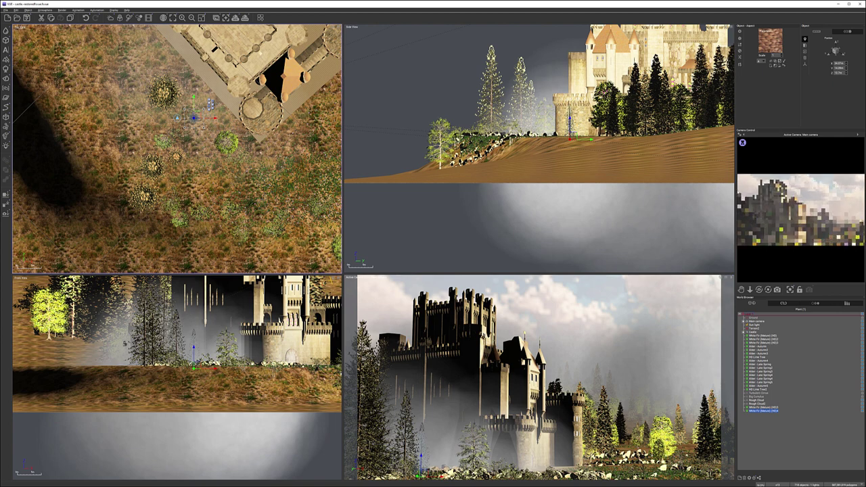
right_click(747, 202)
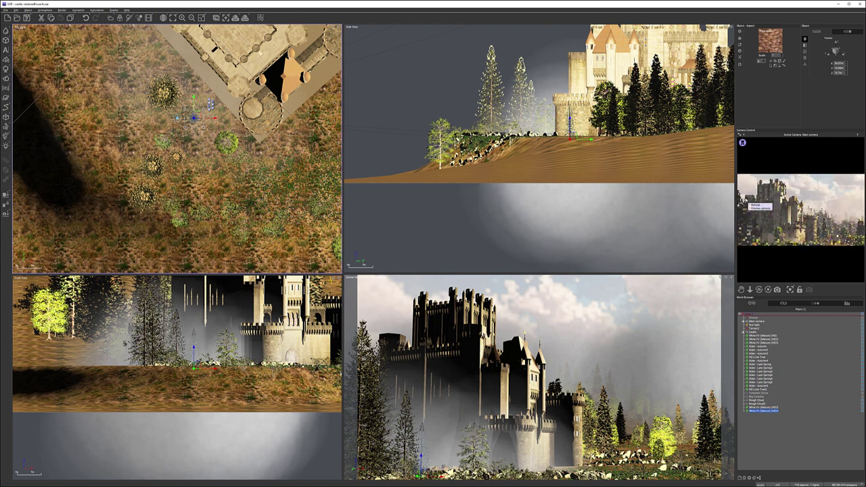
click(630, 236)
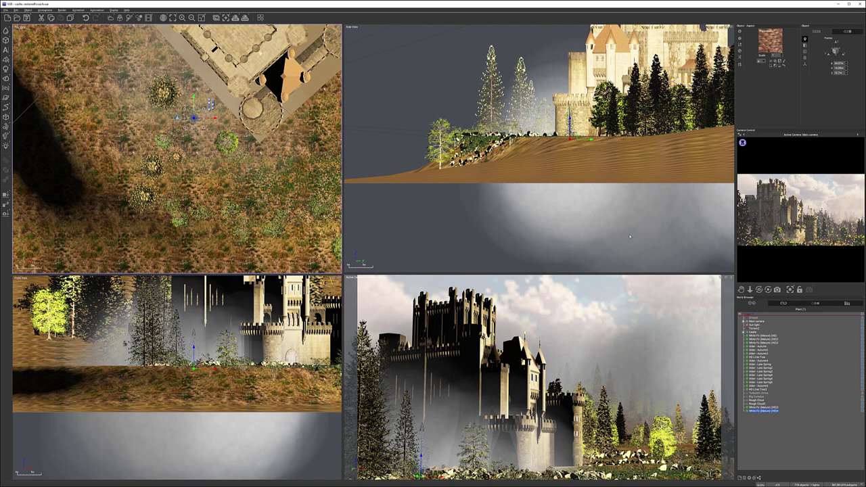
Duplicate the lime tree beside the castle's corner tower, reduce the copy and place it among the small firs in the foreground
click(757, 405)
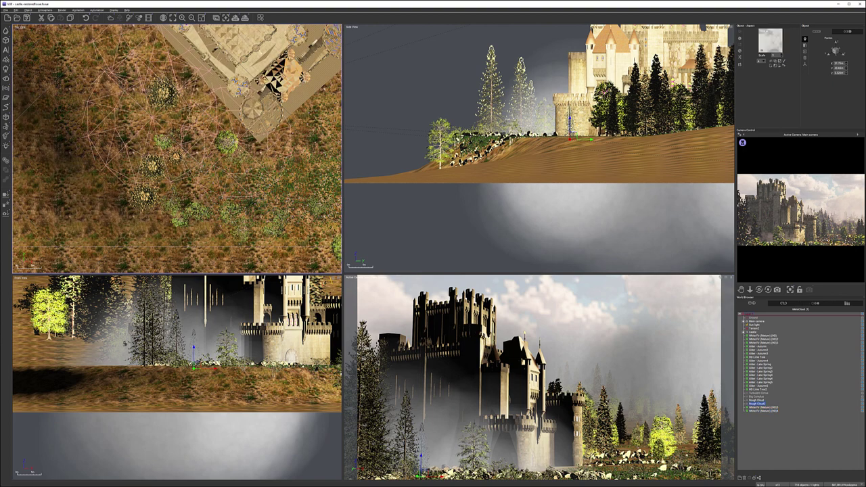
click(756, 358)
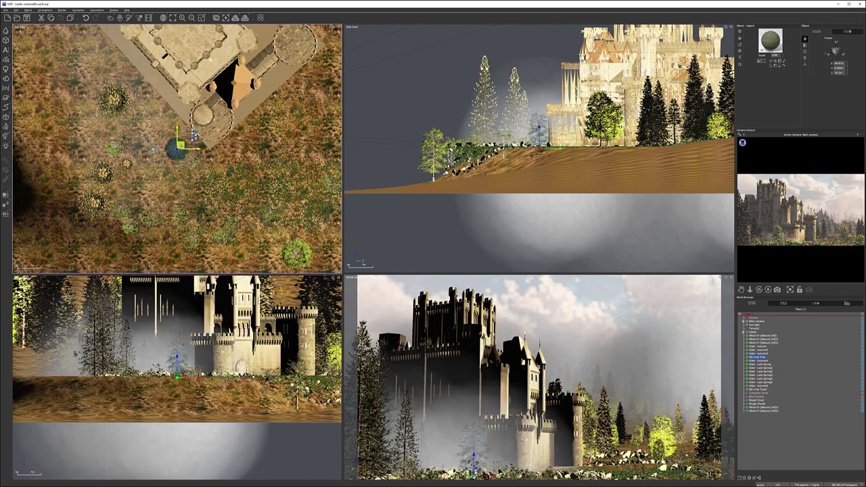
alt+drag(181, 145, 147, 133)
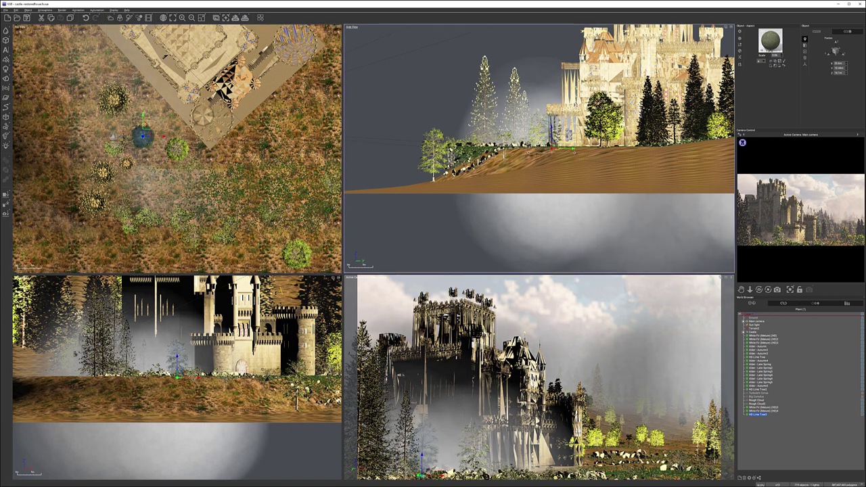
drag(556, 135, 543, 132)
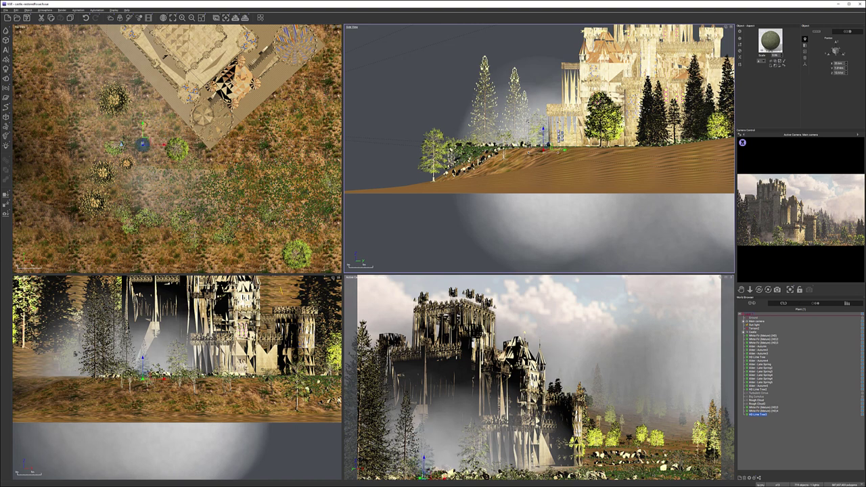
drag(146, 134, 142, 164)
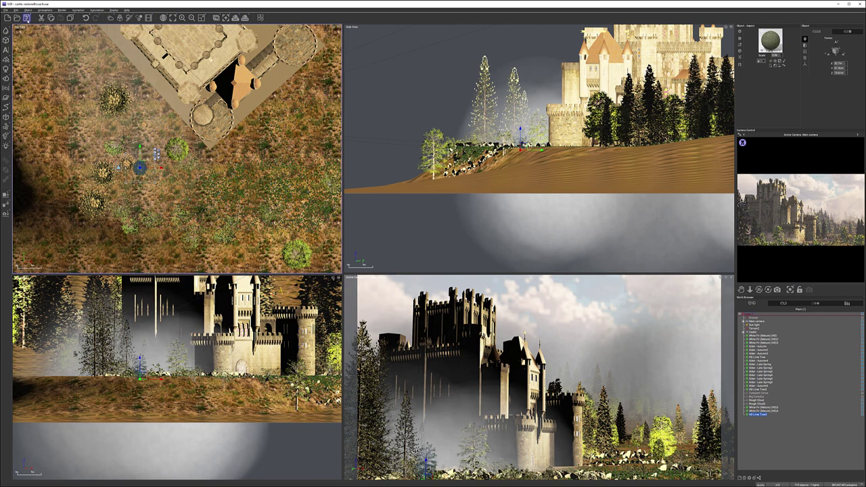
Save the scene and render the main camera view, ignoring the luminous materials warning
click(26, 17)
click(246, 19)
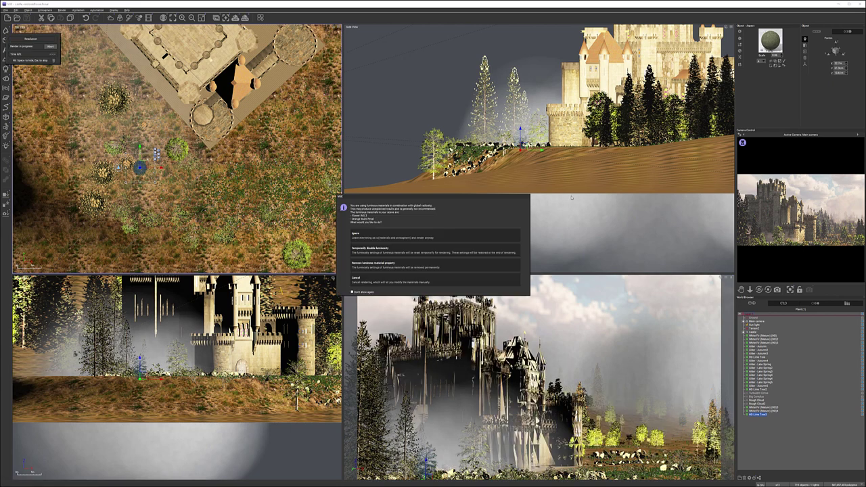
click(409, 232)
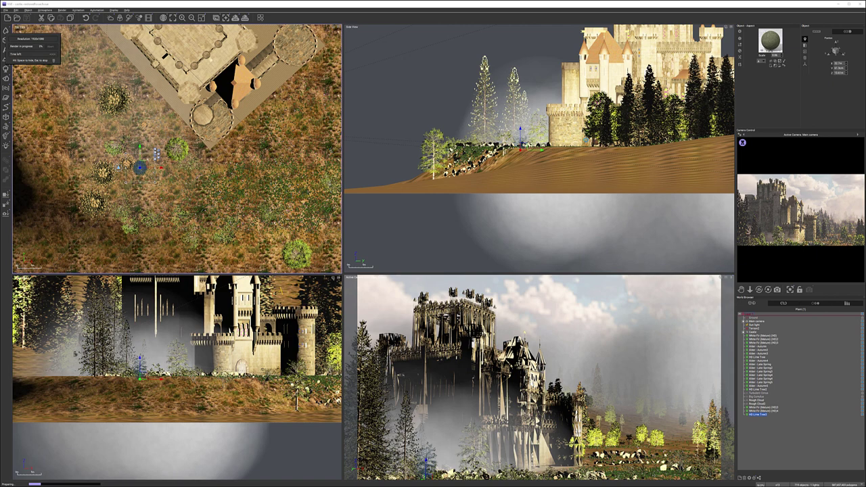
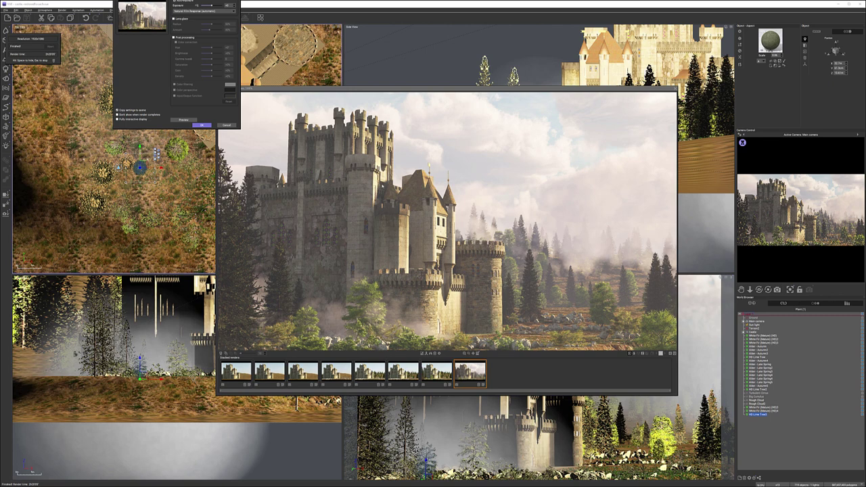
drag(321, 91, 328, 107)
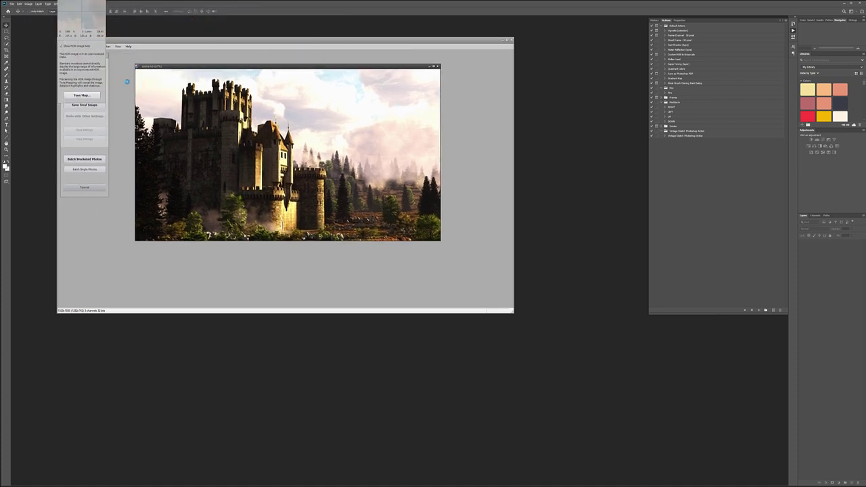
In Photomatix Pro, open the castle HDR render for tone mapping, enlarge the workspace and centre the preview
click(88, 98)
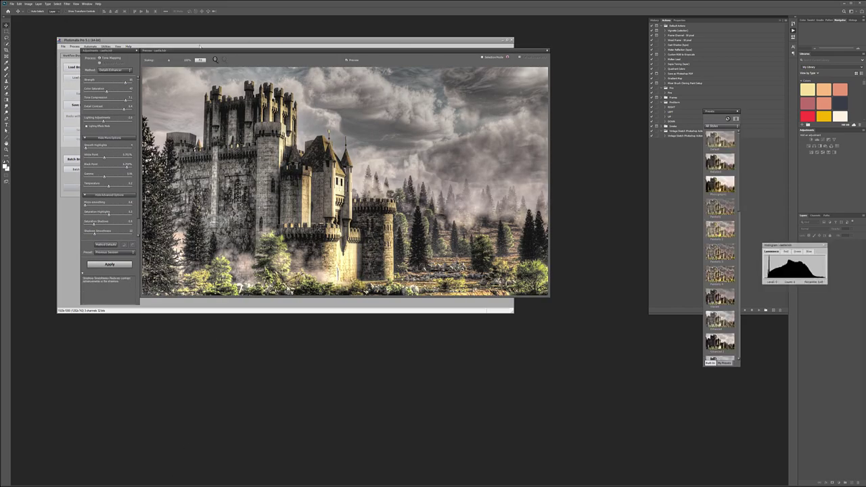
mouse_move(206, 49)
mouse_down()
mouse_move(230, 61)
mouse_move(217, 54)
mouse_up()
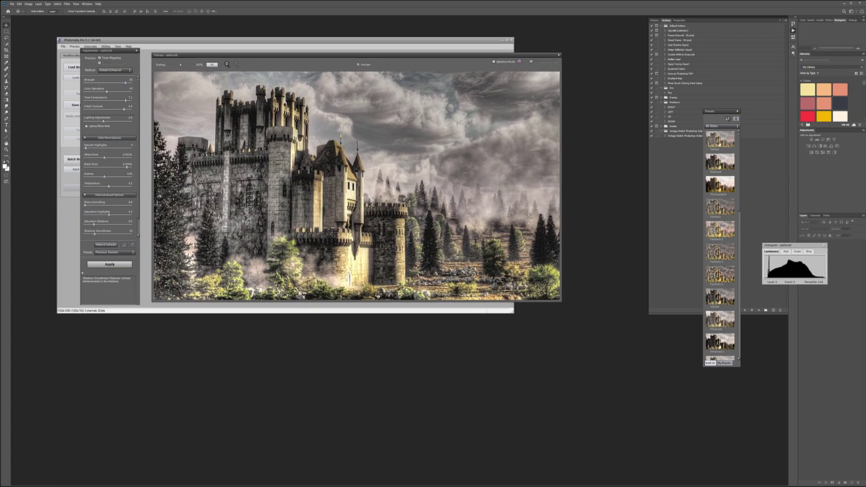
drag(531, 327, 758, 421)
drag(448, 55, 483, 86)
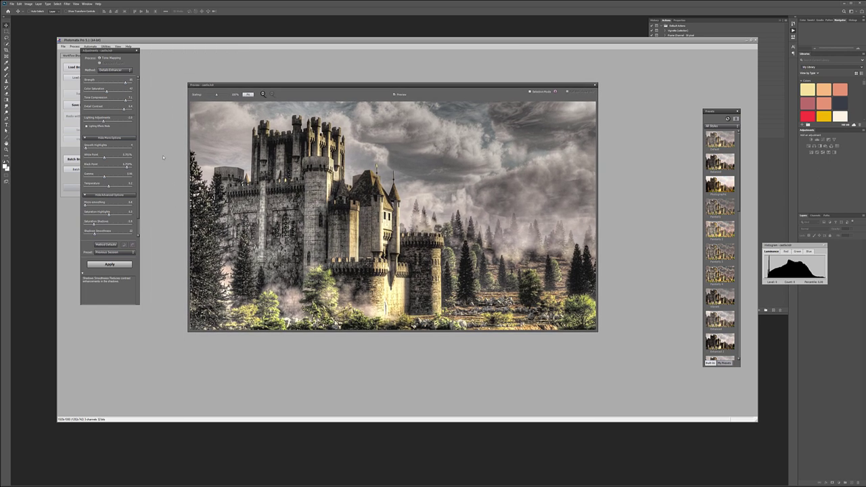
Fine-tune the white point, apply the Details Enhancer tone mapping and complete the finishing touch options
drag(103, 158, 91, 157)
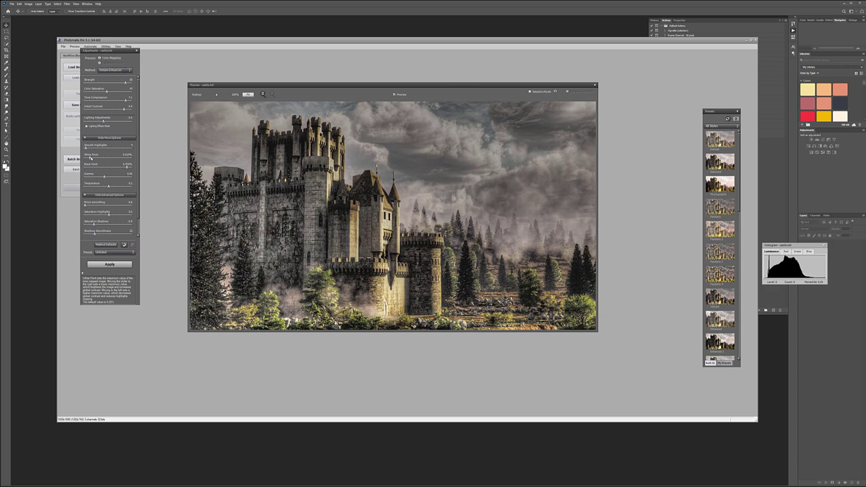
drag(111, 158, 105, 158)
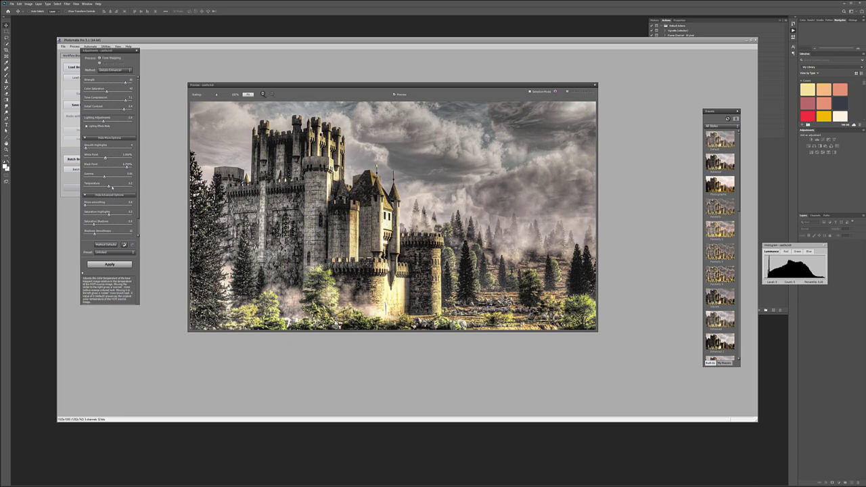
click(110, 264)
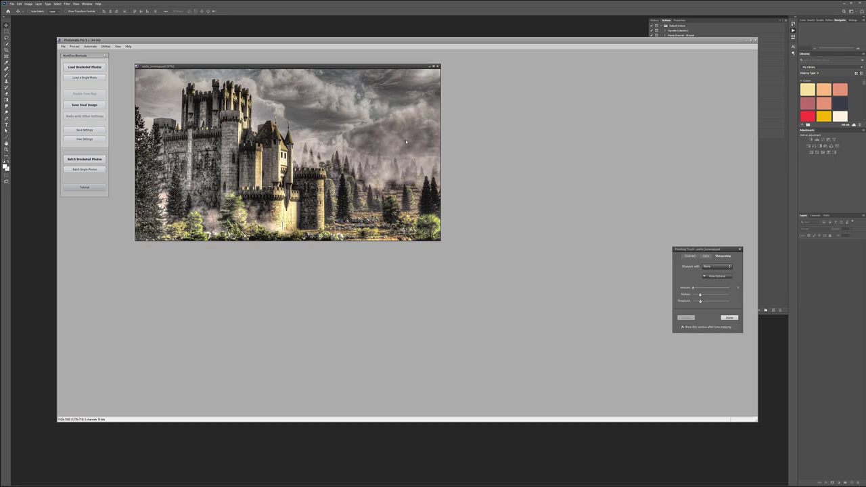
click(706, 268)
click(730, 318)
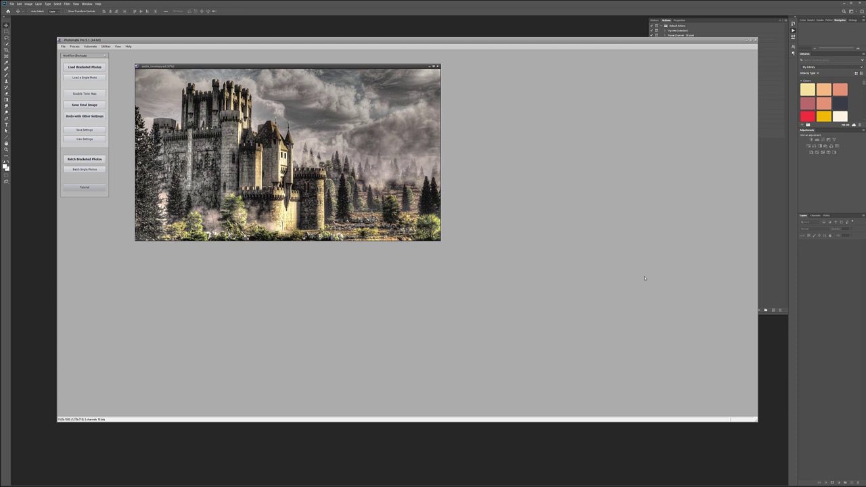
Save the tone-mapped image as castle_tonemapped.tif, then close Photomatix and collapse Photoshop's actions list
click(63, 46)
click(95, 76)
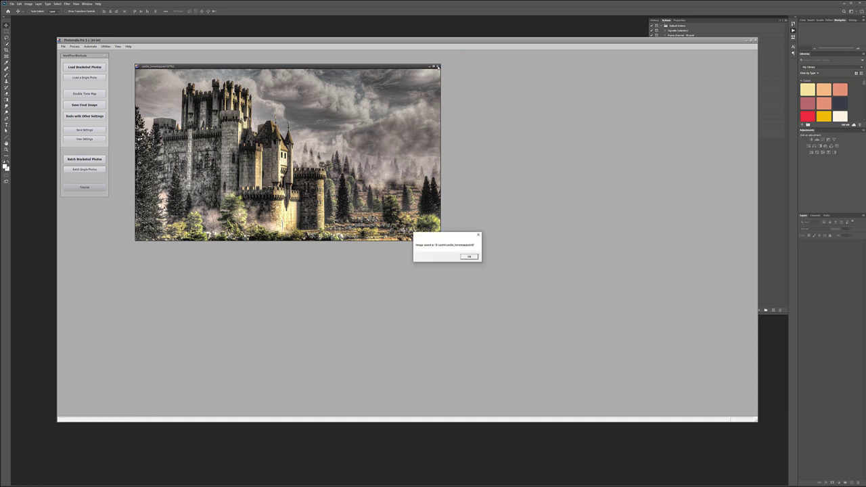
click(469, 257)
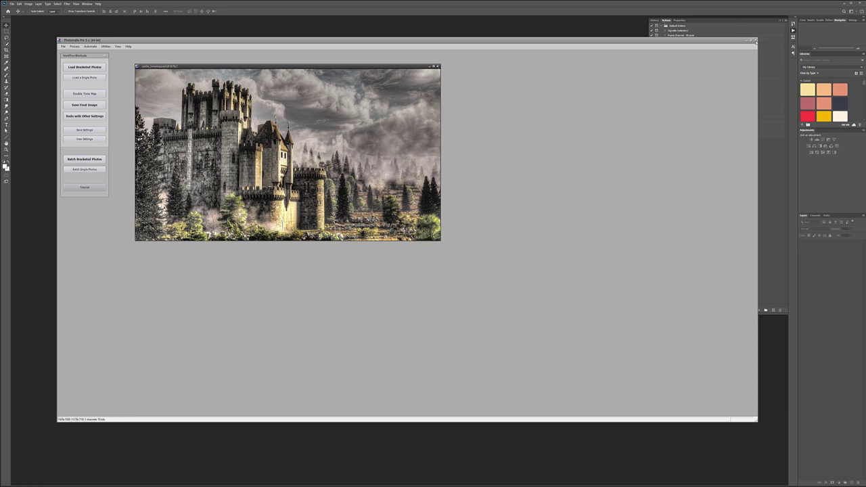
click(756, 41)
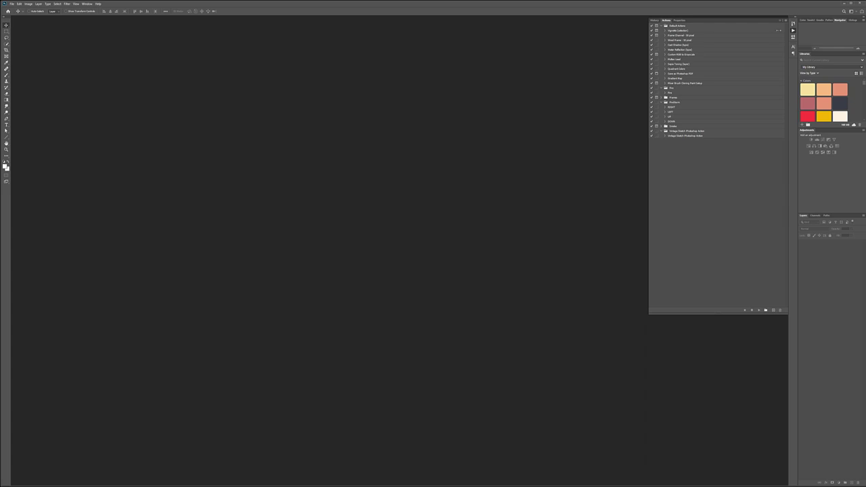
click(794, 31)
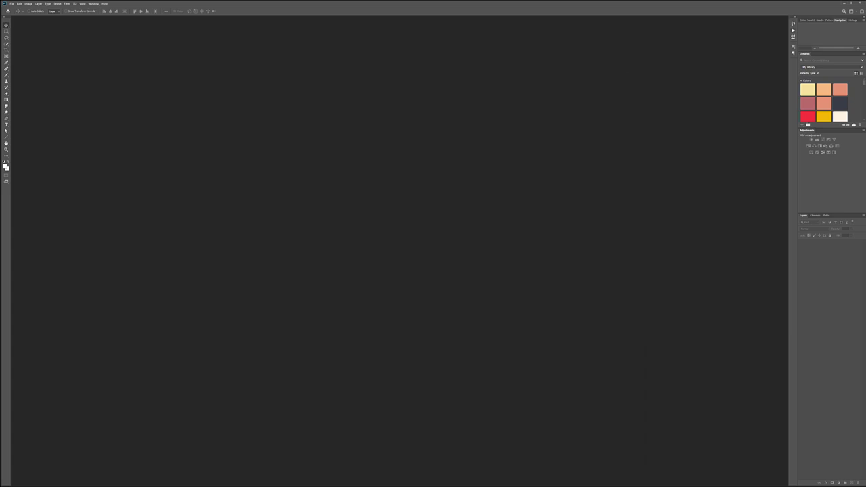
Open the castle render and castle_tonemapped.tif in separate documents and compare the two images
drag(196, 189, 424, 211)
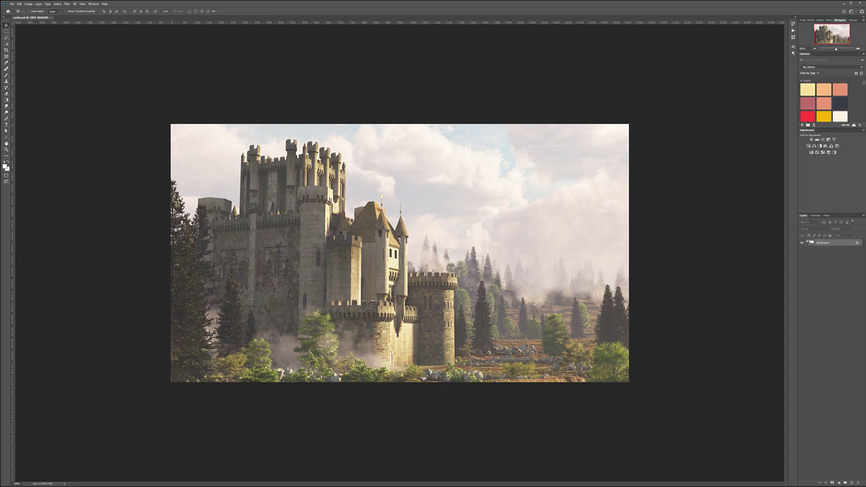
drag(90, 113, 322, 17)
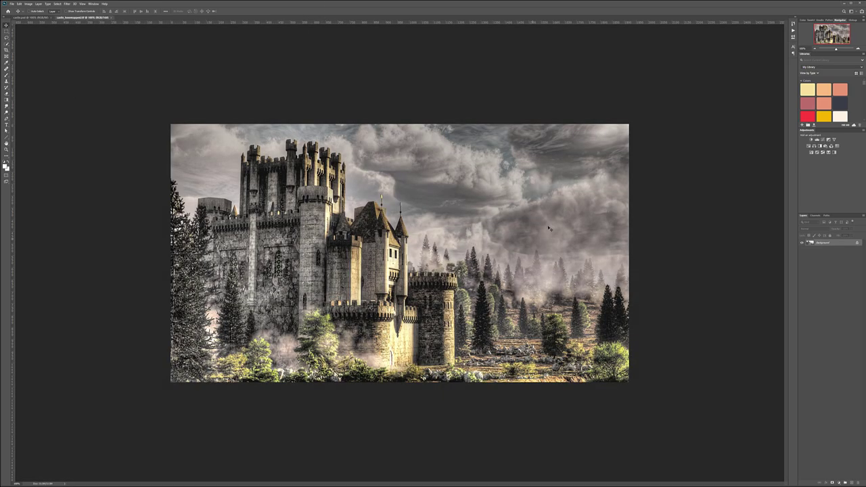
click(41, 17)
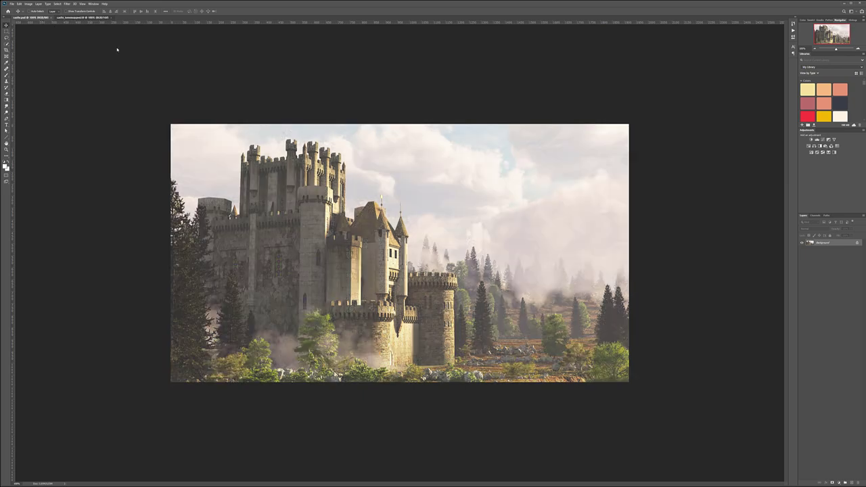
click(85, 17)
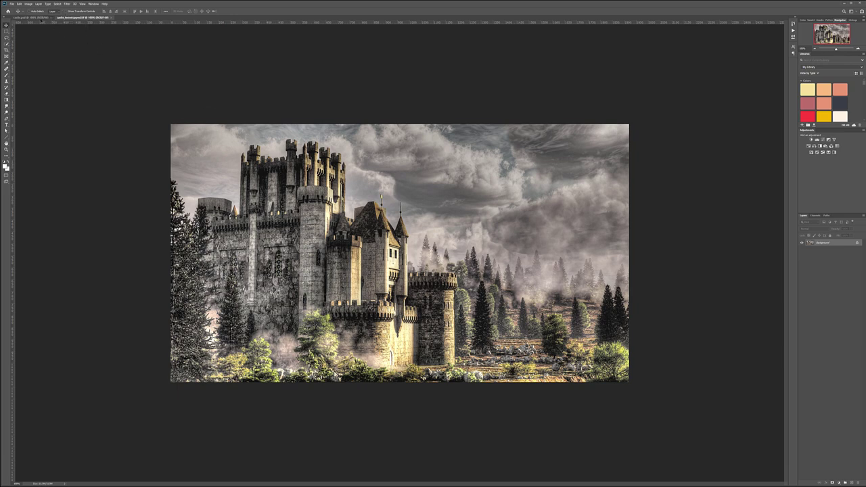
Copy the tone-mapped image into the castle render document as a layer above the background and hide it with a black mask
drag(41, 19, 407, 206)
click(427, 178)
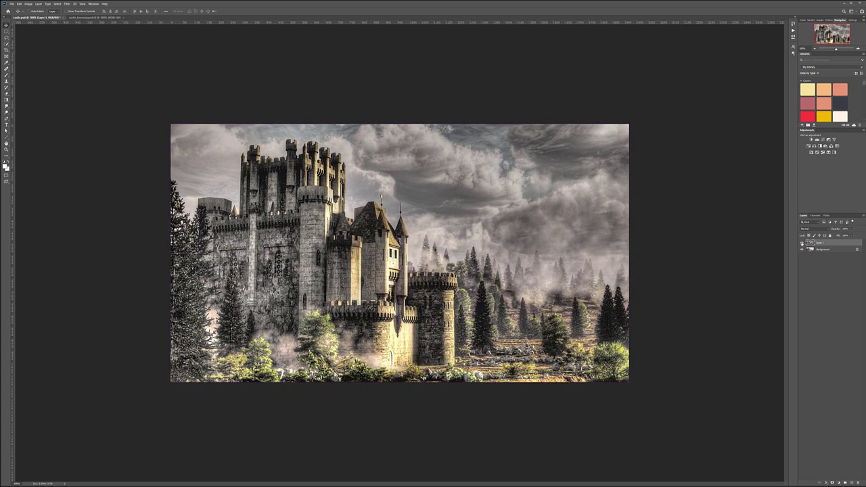
click(803, 242)
click(802, 243)
alt+click(833, 482)
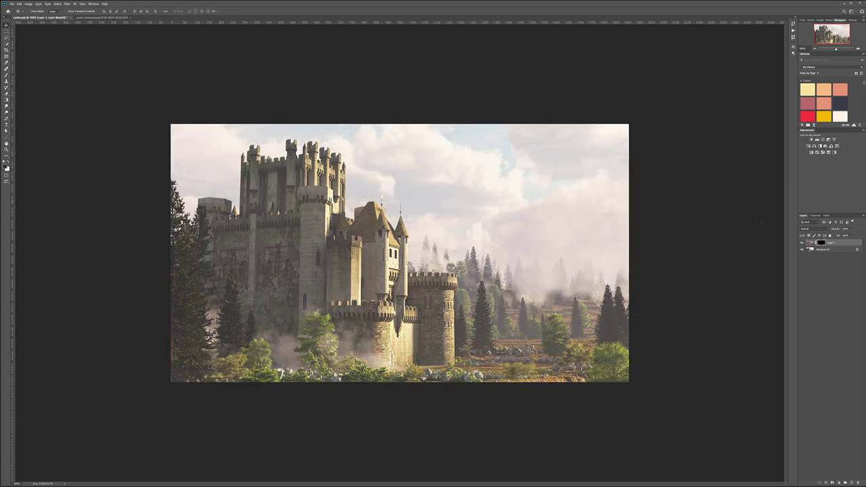
Set up the Brush tool with a soft round tip and reduced opacity for painting on the mask
key(b)
right_click(431, 194)
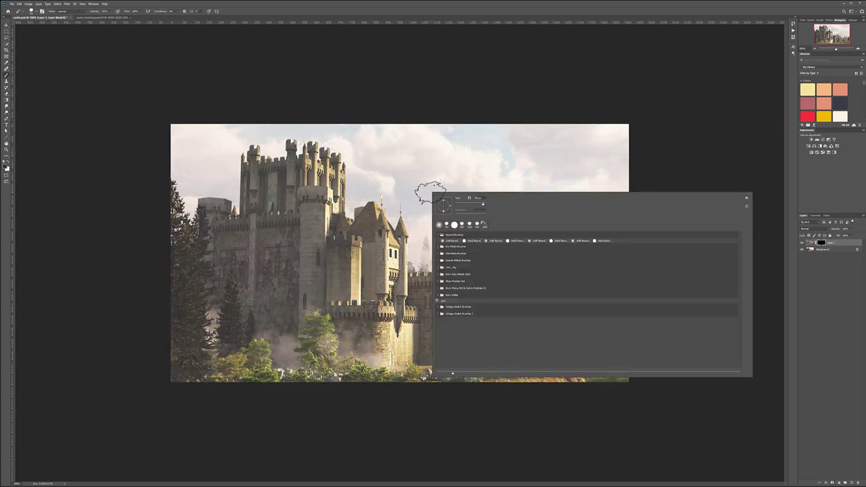
click(470, 242)
click(449, 241)
click(454, 76)
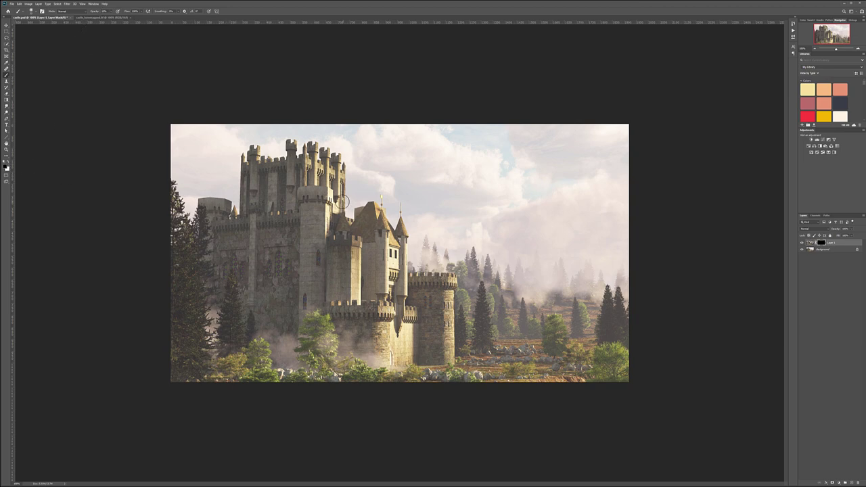
Paint white on the mask over the clouds and castle walls with an enlarged brush, then compare the result without the tone-mapped layer
key(x)
key(])
key(])
key(])
key(])
key(])
key(])
key(])
key(])
key(])
key(])
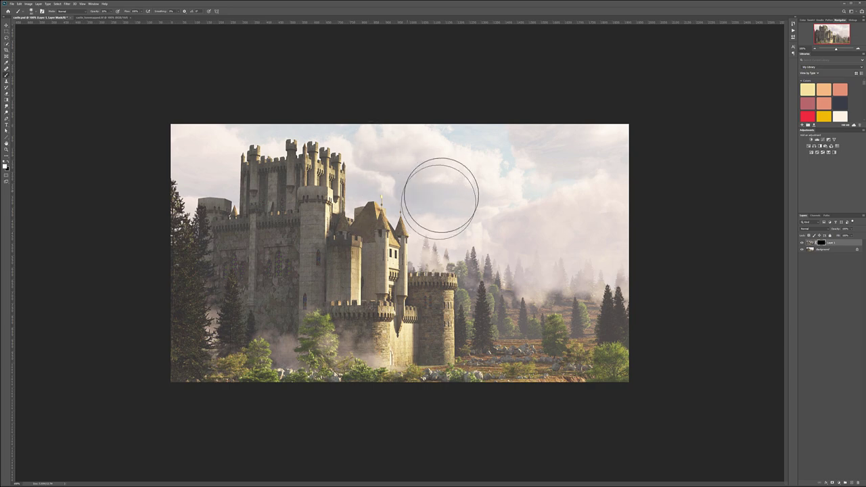
drag(441, 195, 425, 185)
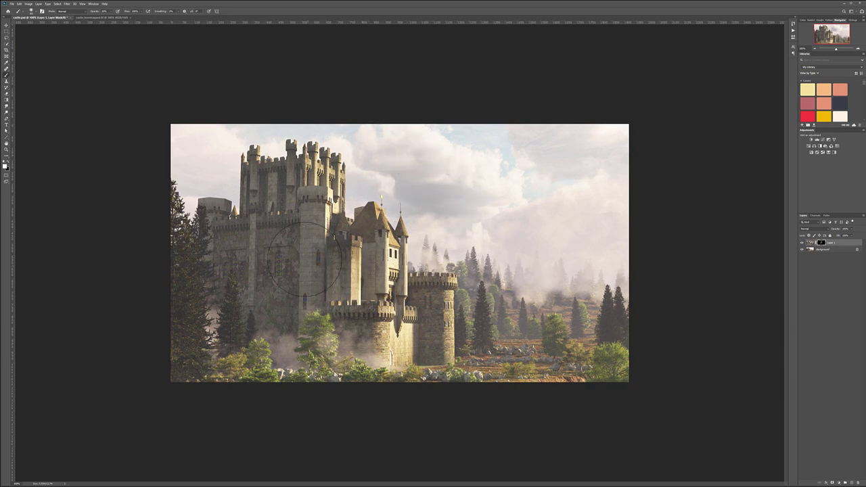
drag(305, 259, 280, 283)
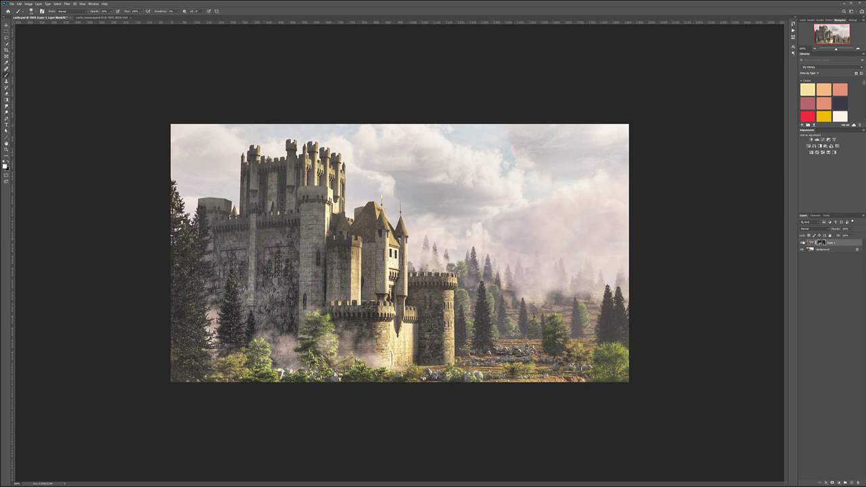
click(802, 243)
click(802, 242)
click(802, 243)
click(803, 242)
Stamp all visible layers into a new top layer and soften it with Gaussian Blur
key(ctrl+shift+alt+e)
click(67, 4)
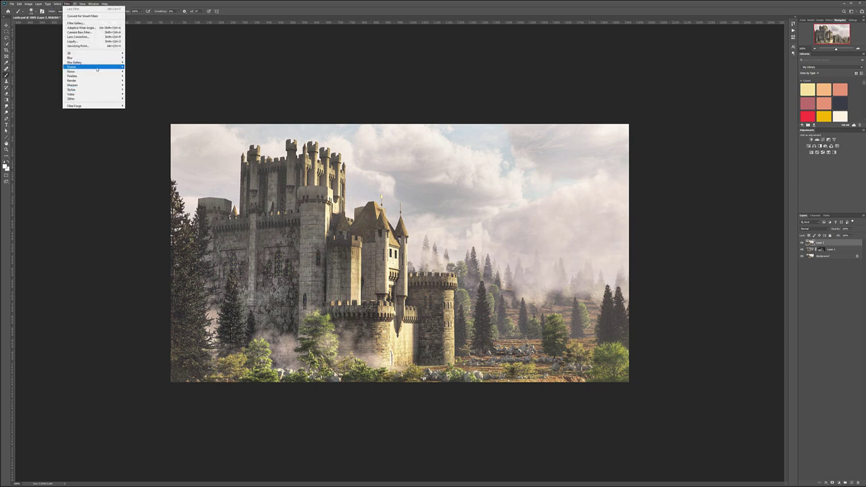
mouse_move(111, 58)
click(139, 76)
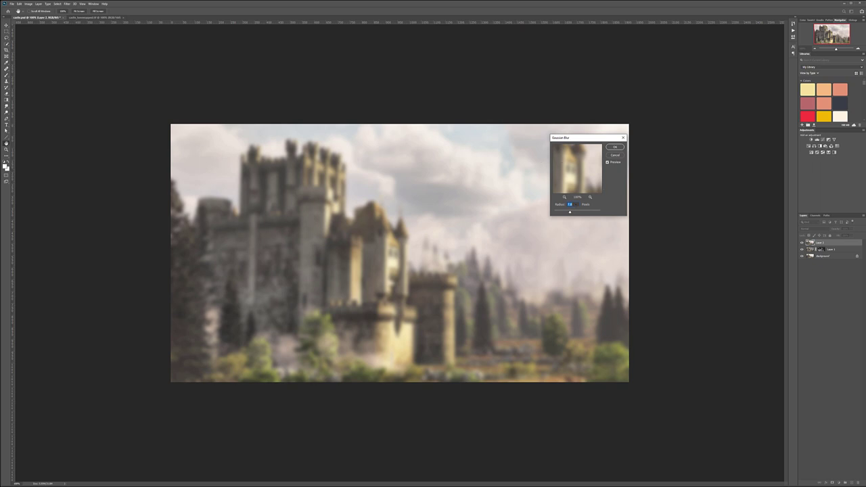
click(614, 147)
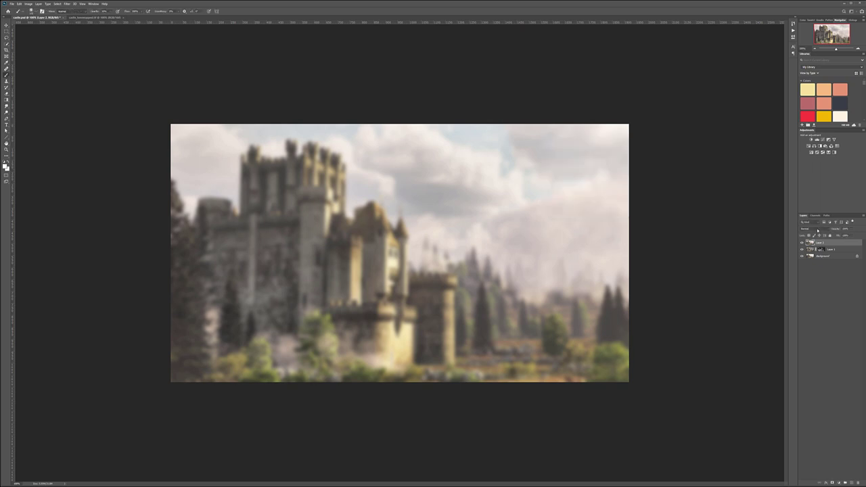
Set the blurred layer's blend mode to Screen and hide it with a black layer mask
click(818, 229)
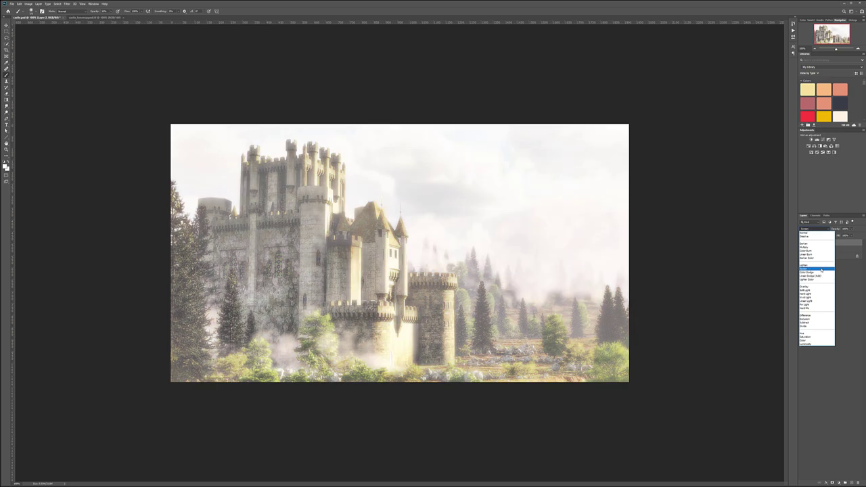
click(822, 271)
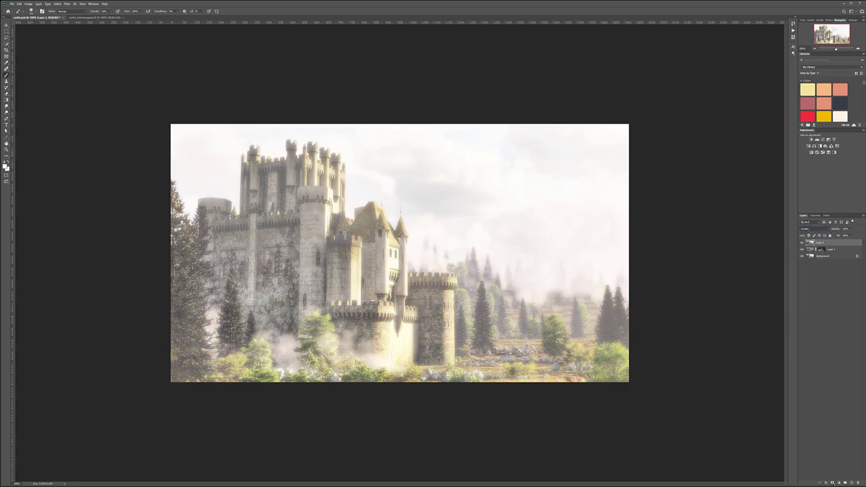
alt+click(832, 482)
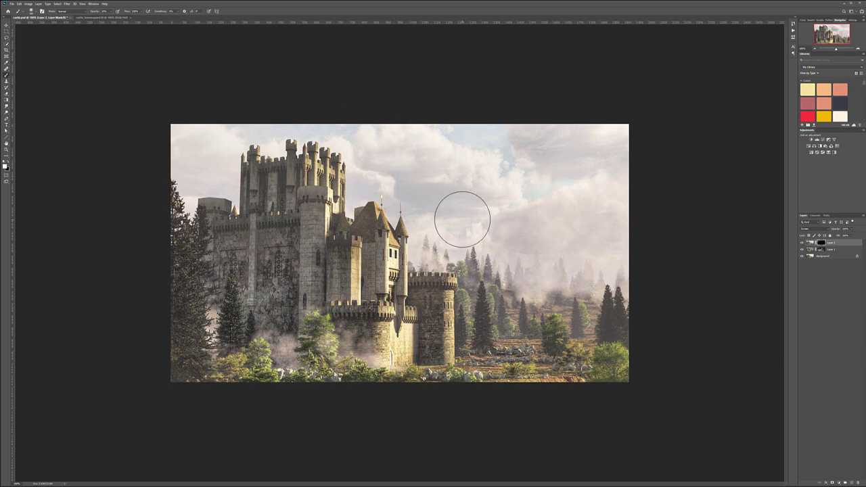
Paint the glow back in over the castle and sky on the Screen layer's mask, then compare with the layer hidden
mouse_move(463, 220)
mouse_down()
mouse_move(444, 241)
mouse_move(459, 234)
mouse_up()
key(bracketleft)
key(bracketleft)
key(bracketleft)
key(bracketleft)
key(bracketleft)
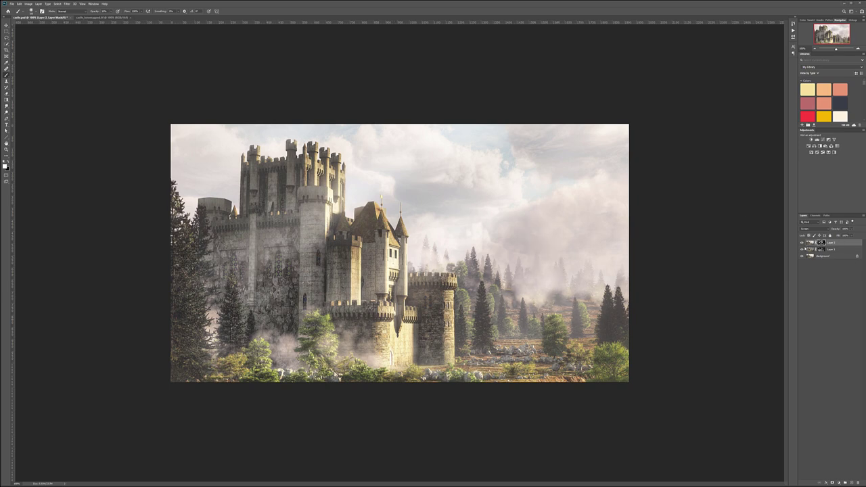
click(803, 242)
click(803, 242)
click(803, 242)
click(803, 242)
click(803, 243)
click(803, 243)
Add a new layer and paint six straight white light rays slanting down from the sky across the castle and forest
click(852, 481)
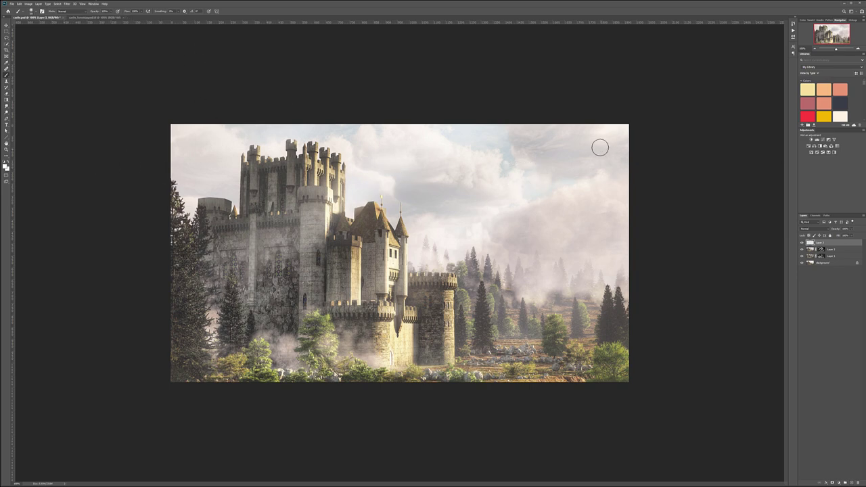
shift+click(312, 239)
click(556, 185)
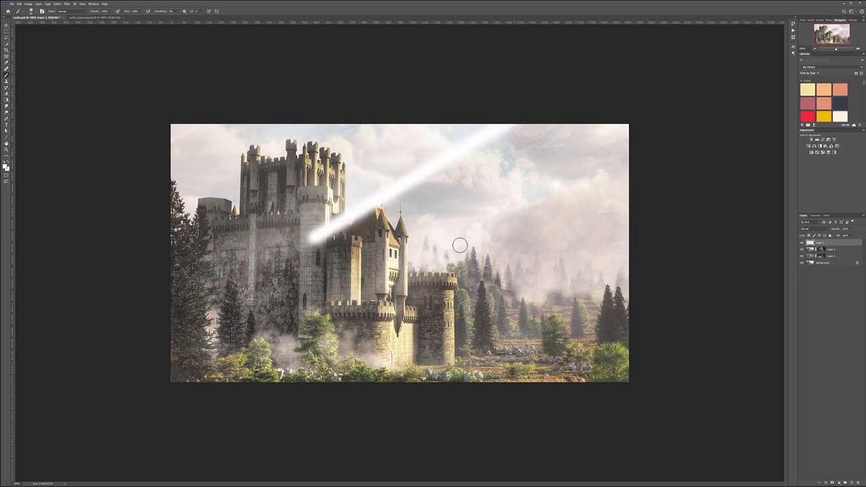
shift+click(414, 283)
click(478, 124)
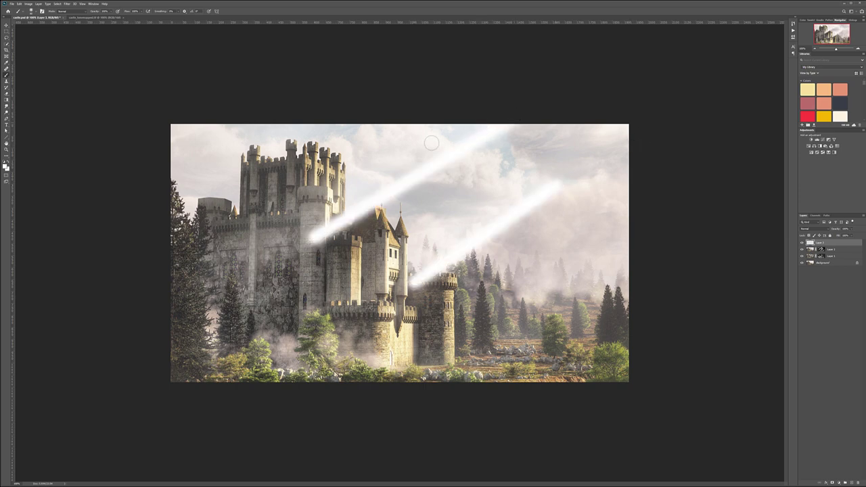
shift+click(270, 190)
click(502, 153)
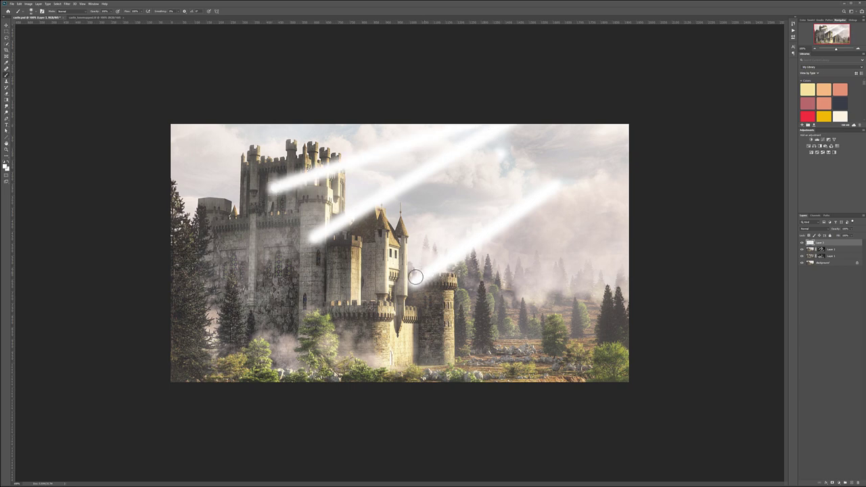
shift+click(385, 291)
click(567, 186)
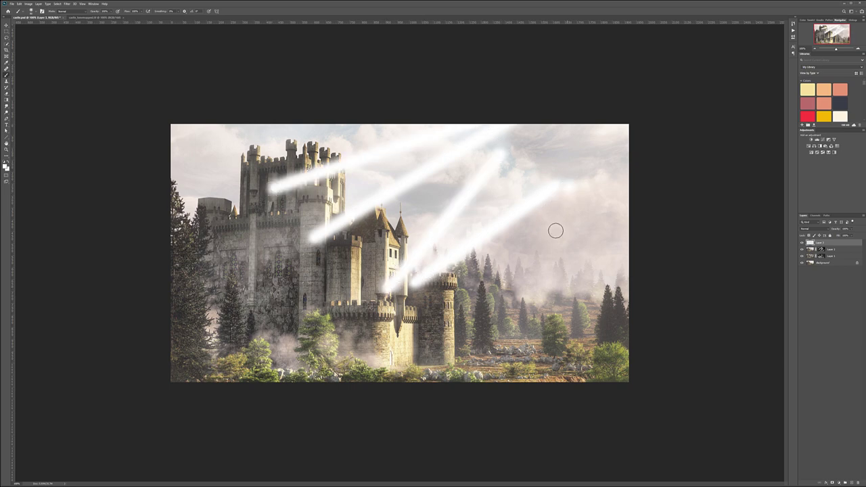
shift+click(493, 336)
click(526, 182)
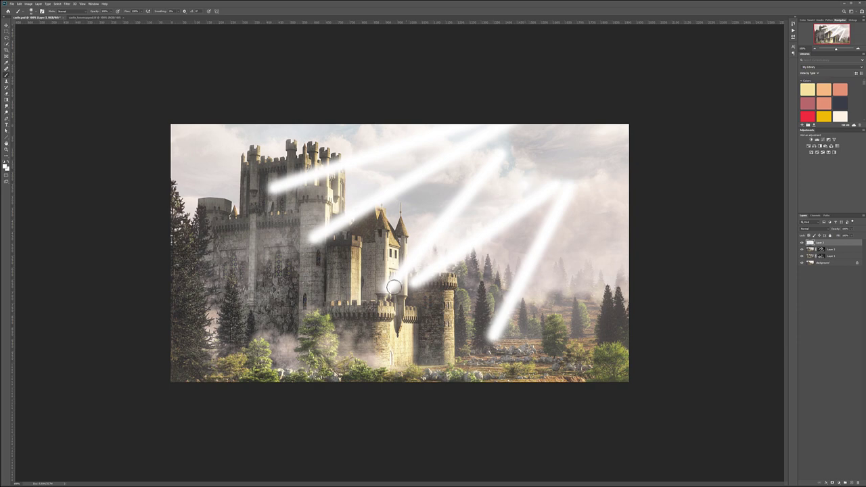
shift+click(367, 347)
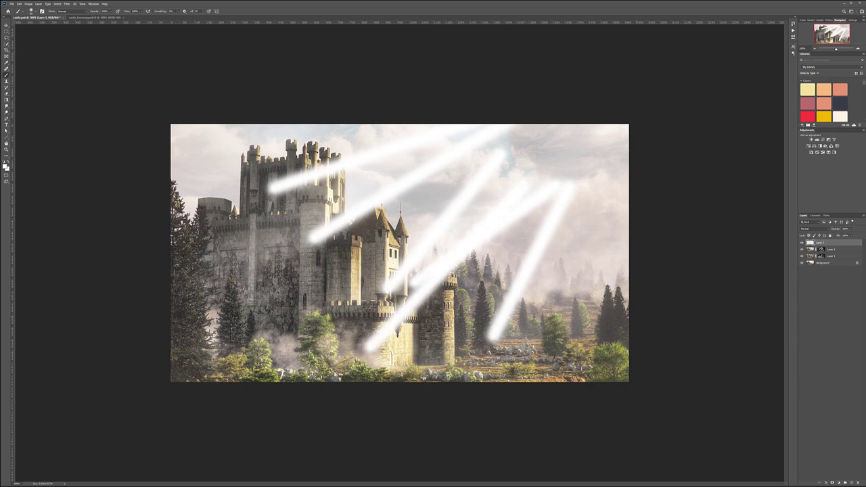
Blur the painted light rays strongly with Gaussian Blur until they spread into a soft haze
click(67, 3)
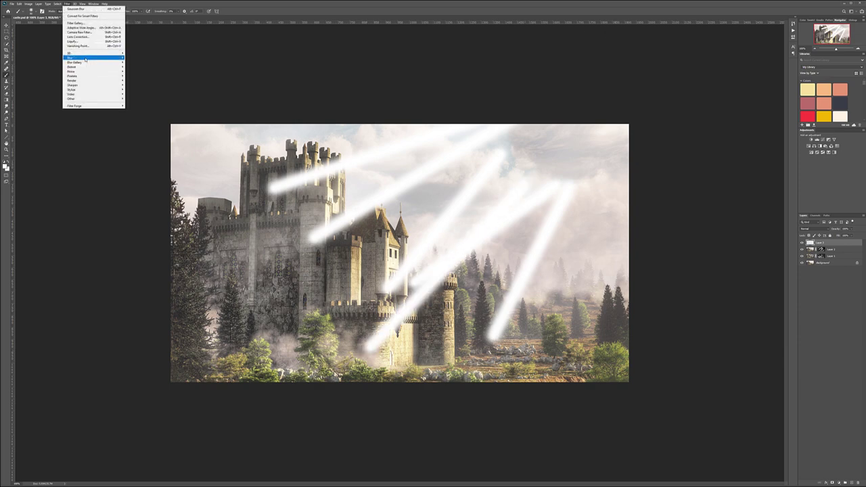
mouse_move(88, 59)
click(137, 76)
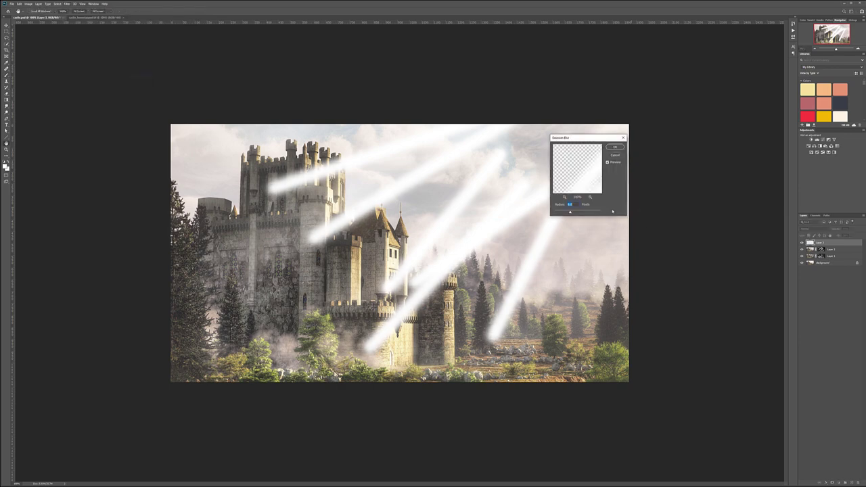
drag(585, 214, 580, 213)
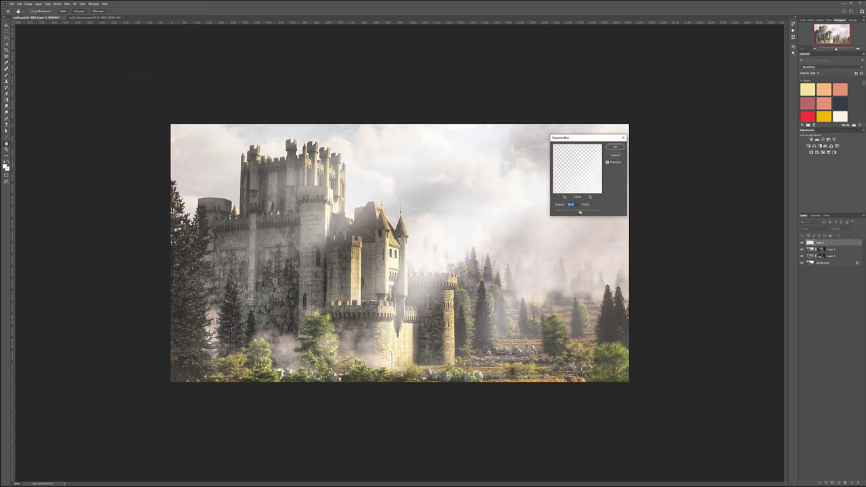
click(615, 147)
Set the light ray layer's blend mode to Soft Light and compare the image with and without it
click(810, 229)
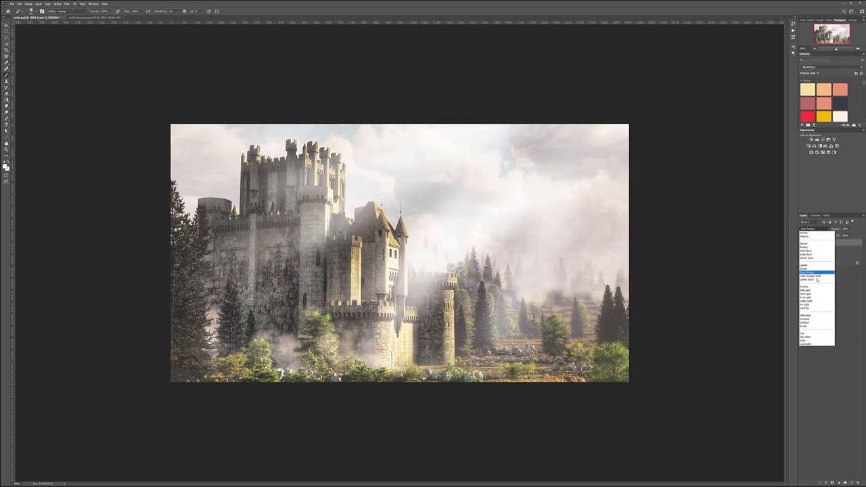
click(809, 278)
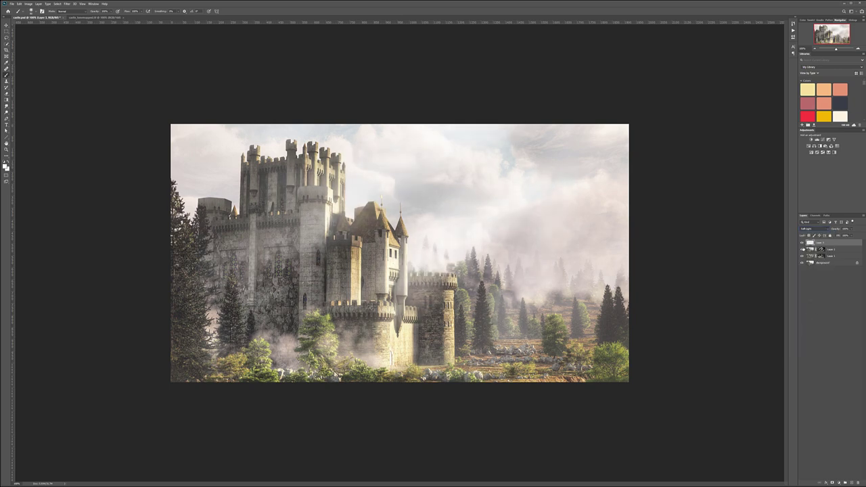
click(802, 244)
click(802, 243)
click(803, 244)
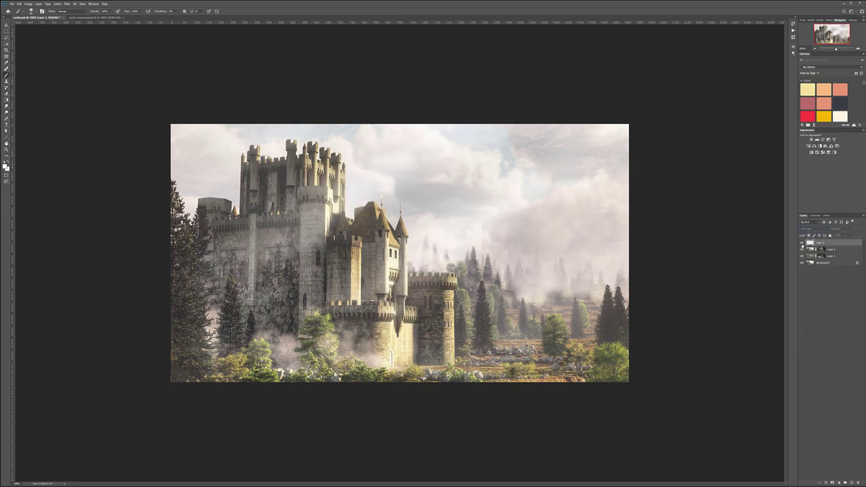
click(802, 245)
click(803, 244)
click(803, 245)
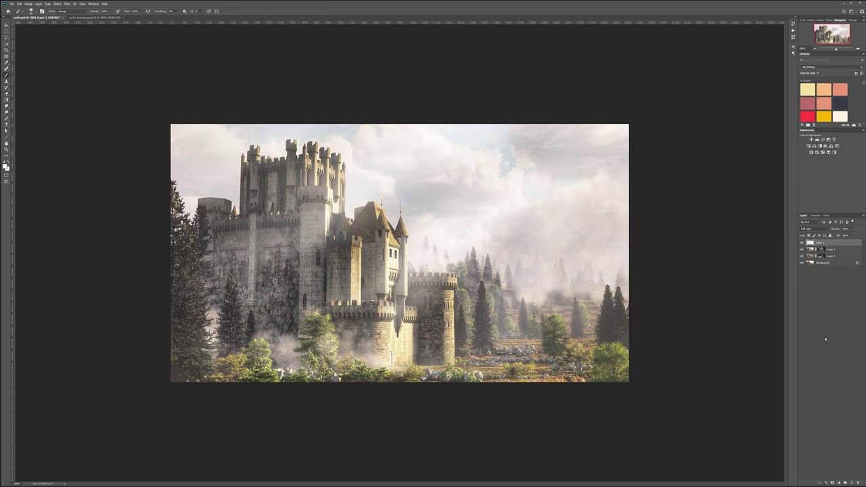
Merge the light ray layer down into the masked glow layer and check the merged layer's effect
key(ctrl+e)
click(803, 242)
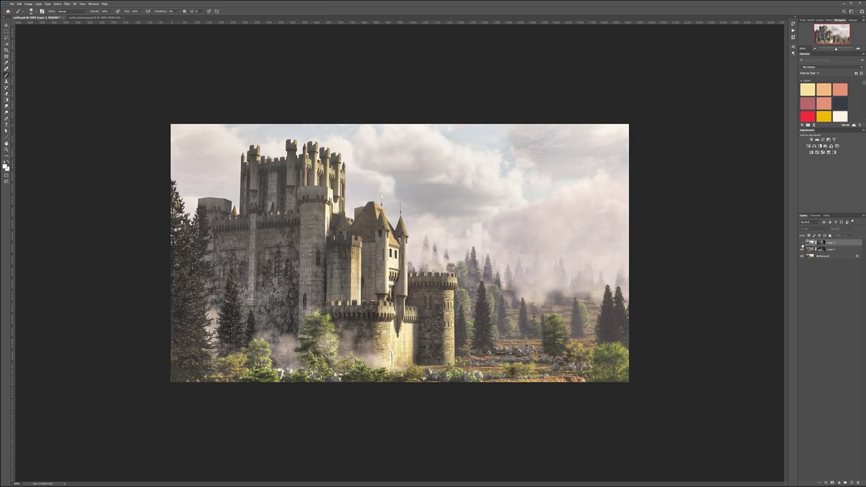
click(802, 242)
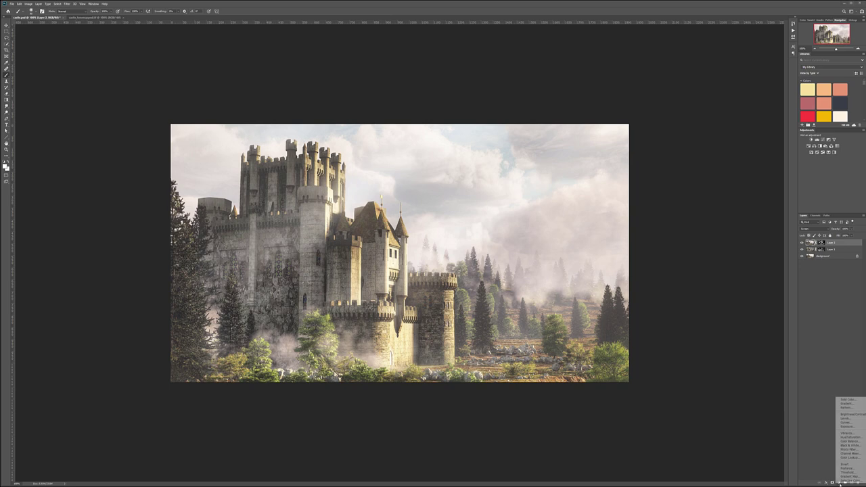
Add a Selective Color adjustment layer above the glow layer and shift the Blacks toward a cooler tone
click(835, 152)
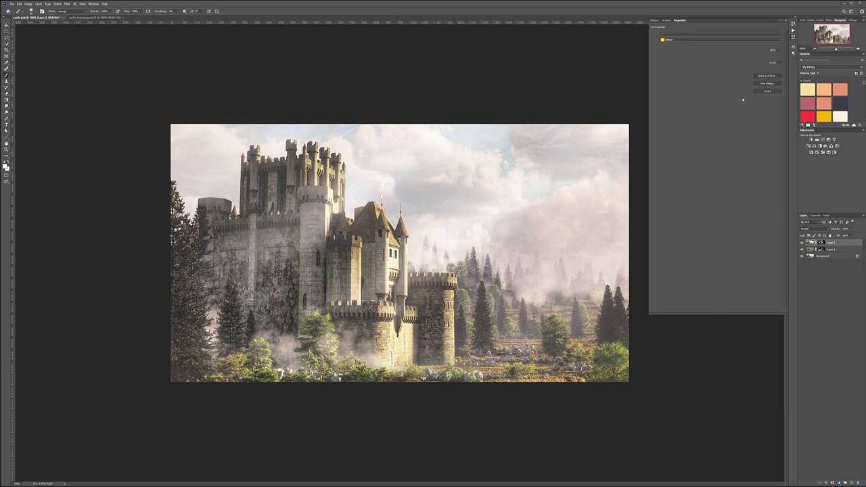
click(715, 41)
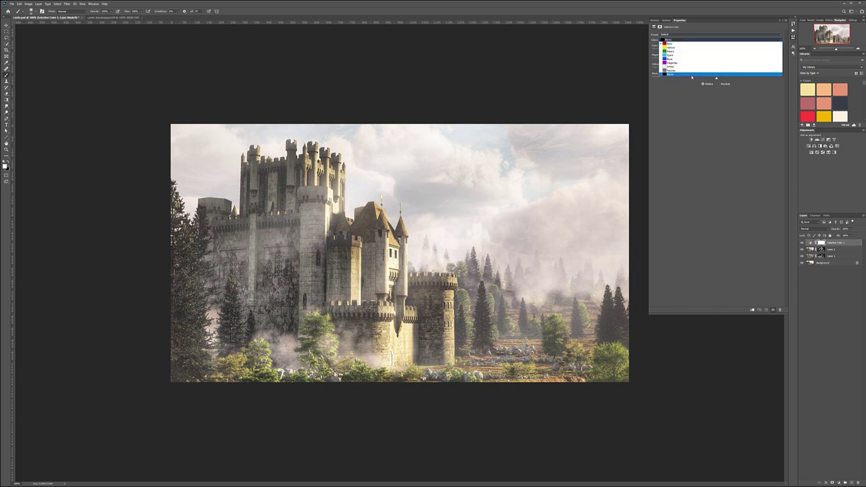
click(727, 76)
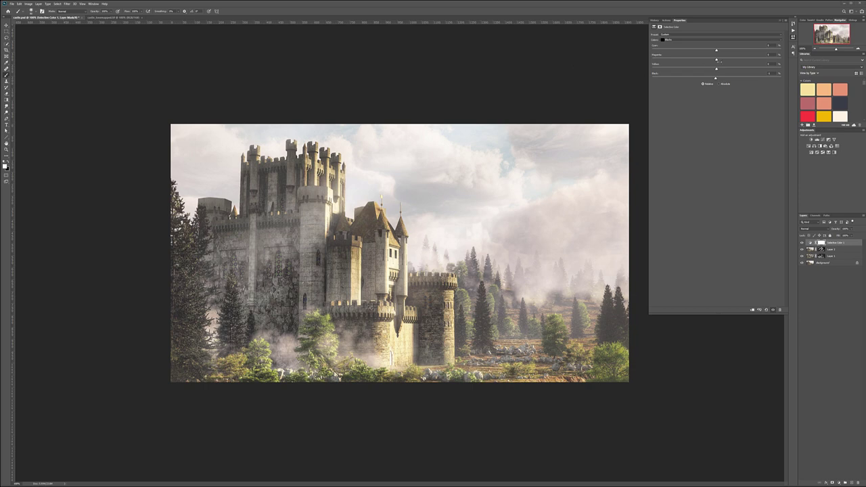
drag(717, 79, 718, 51)
Adjust the Neutrals in the Selective Color layer, raising cyan and black and lowering magenta for a greener tint
click(704, 39)
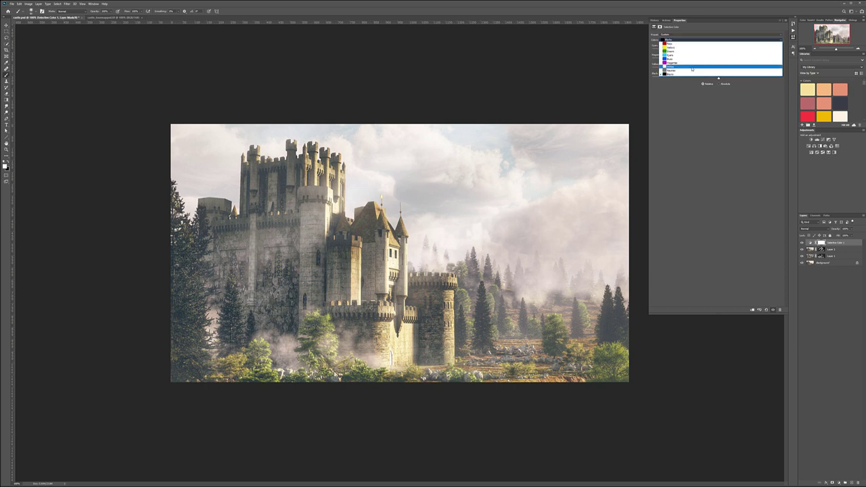
click(714, 70)
drag(717, 79, 721, 52)
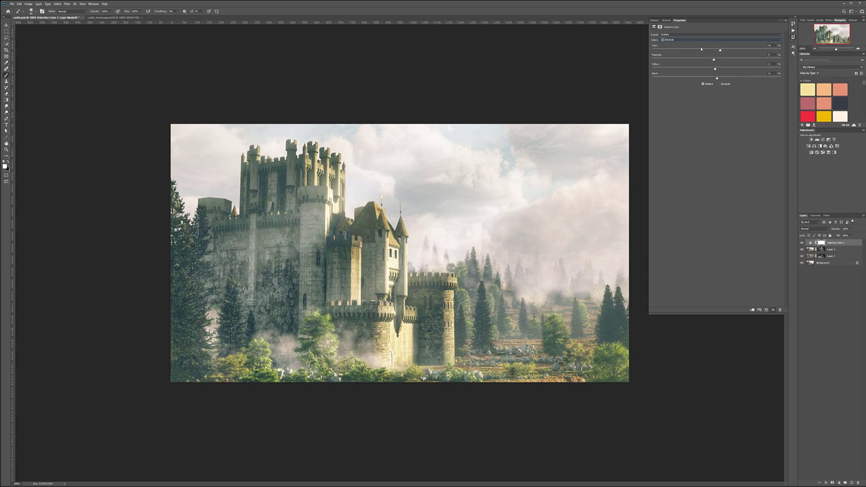
Adjust the Whites in the Selective Color layer, raising black and fine-tuning the remaining color components
click(704, 39)
click(708, 67)
mouse_move(715, 78)
mouse_down()
mouse_move(737, 78)
mouse_move(723, 79)
mouse_up()
mouse_move(725, 60)
mouse_down()
mouse_move(704, 51)
mouse_move(713, 54)
mouse_up()
Lower black in the Greens, and in the Cyans reduce yellow and raise black
click(709, 40)
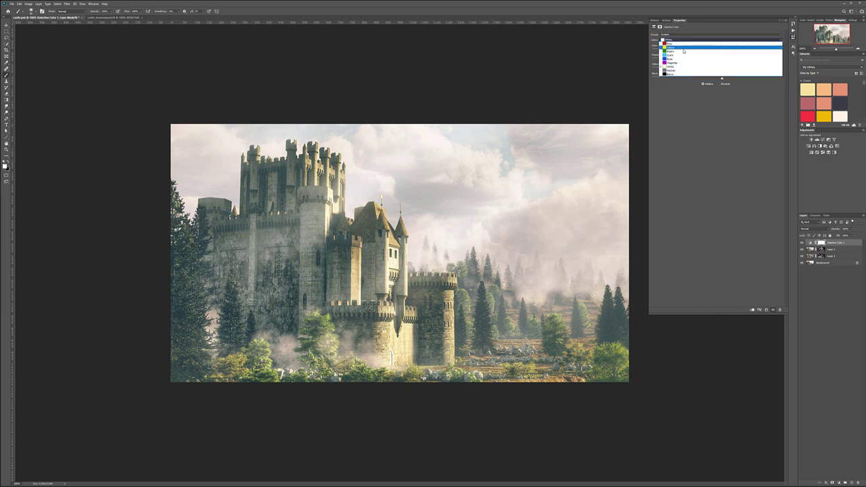
click(707, 49)
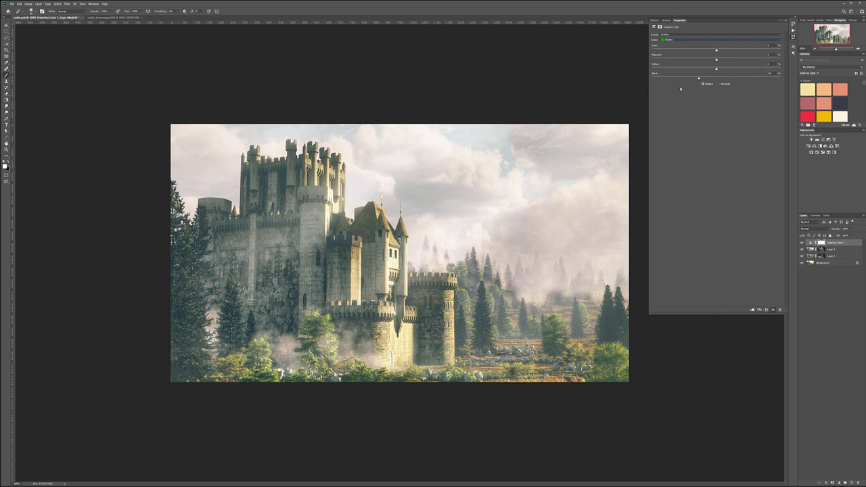
drag(734, 82, 726, 79)
click(707, 40)
click(707, 56)
drag(706, 69, 708, 69)
Compare the image with and without the Selective Color layer and reduce the layer's opacity
click(802, 243)
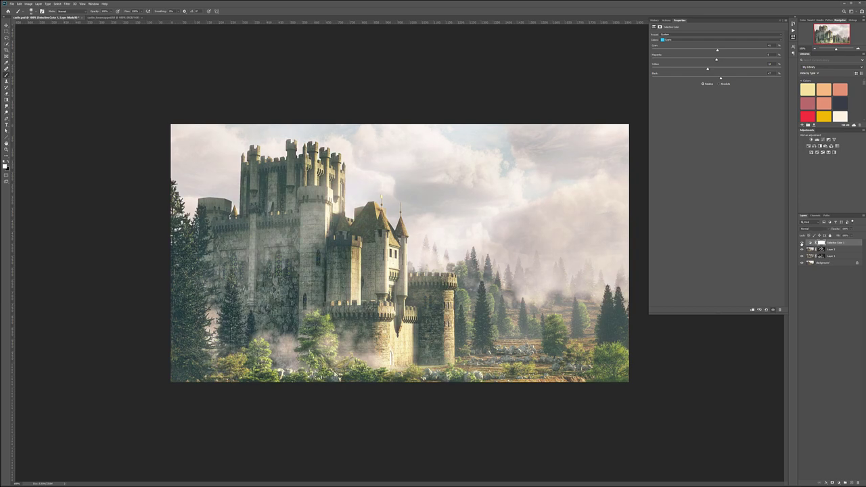
click(852, 230)
drag(842, 236, 843, 236)
Add a Curves adjustment layer on top and set its blend mode to Color
click(840, 484)
click(839, 483)
click(849, 420)
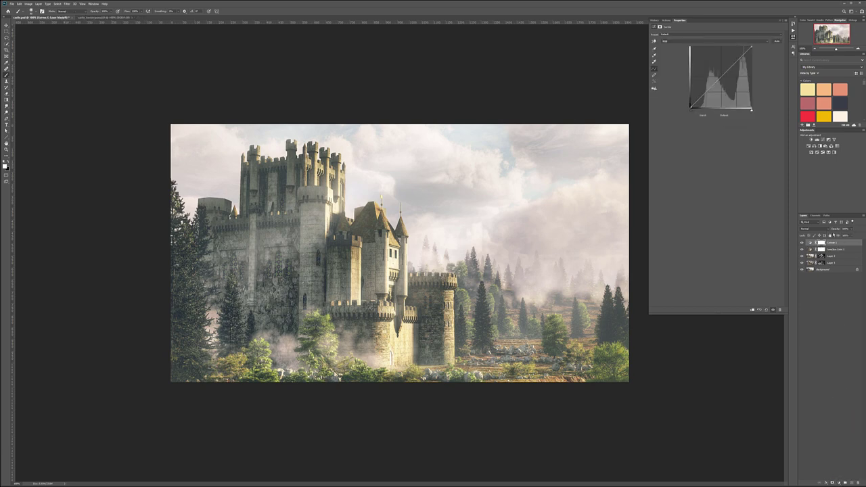
click(827, 230)
click(816, 340)
Reshape the Blue and Red channel curves to warm the image's color balance and compare the color grading's effect
click(671, 41)
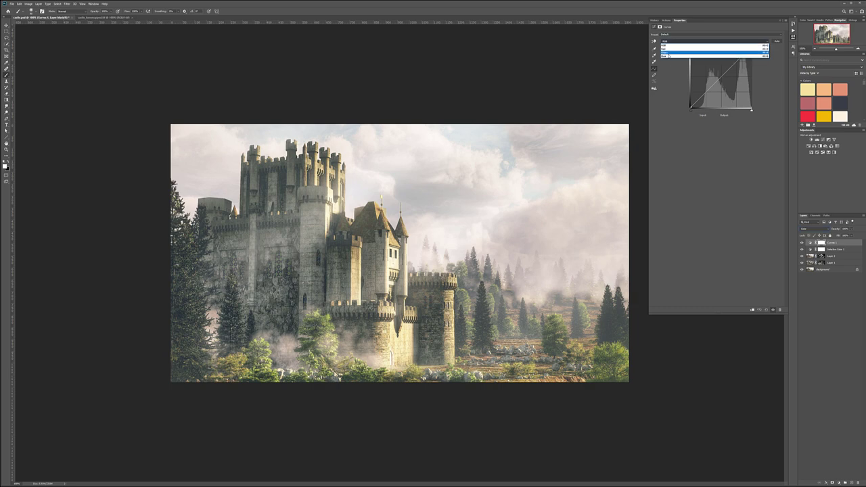
click(670, 57)
drag(692, 107, 712, 84)
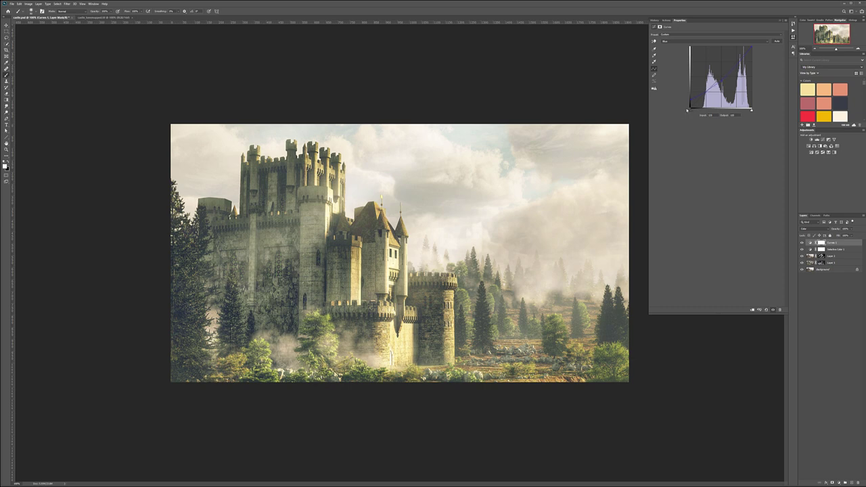
click(690, 41)
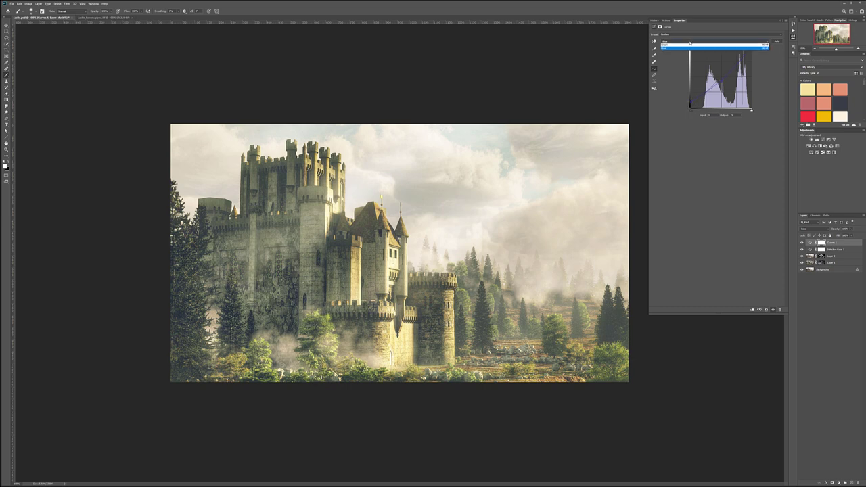
click(688, 49)
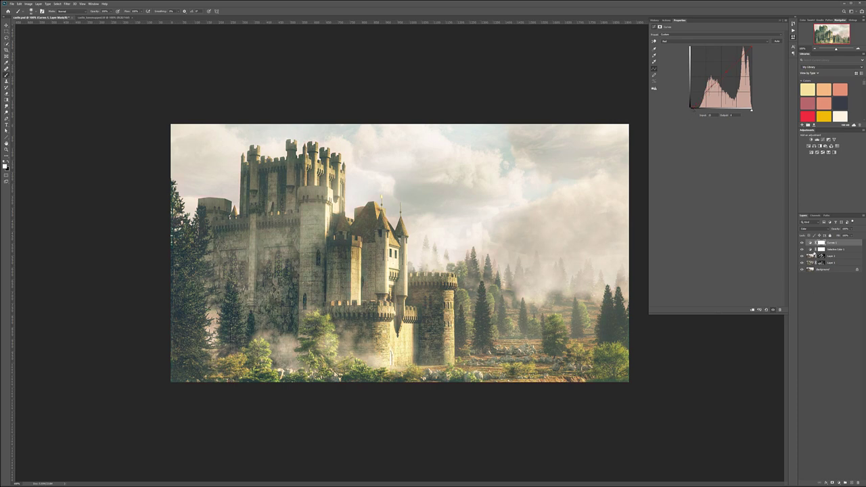
click(802, 249)
Stamp all visible layers into a new top layer and open it in the Filter Forge plug-in
key(ctrl+shift+alt+e)
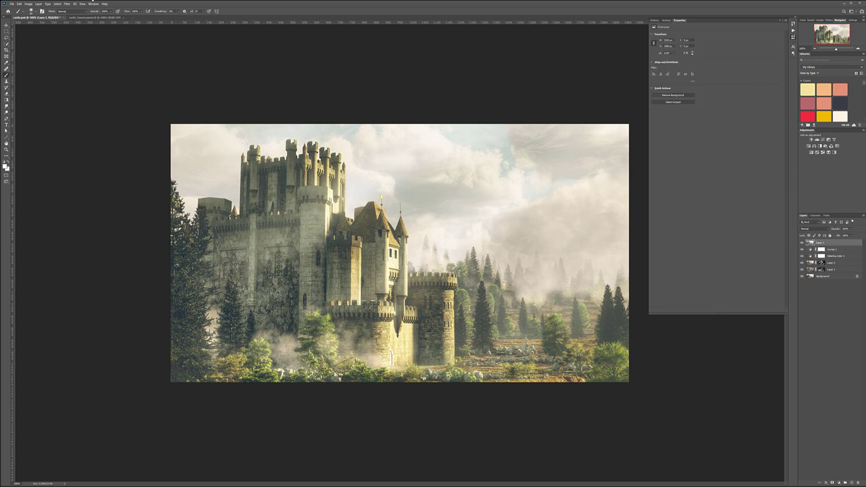
click(66, 4)
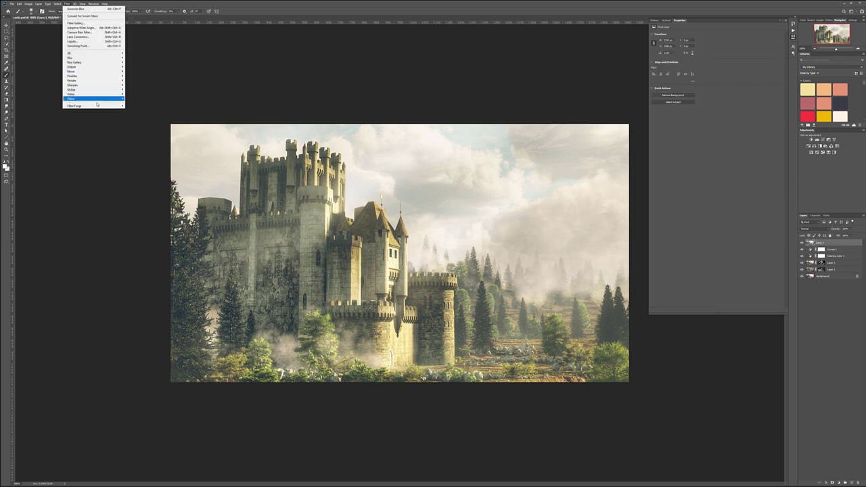
mouse_move(97, 106)
click(138, 106)
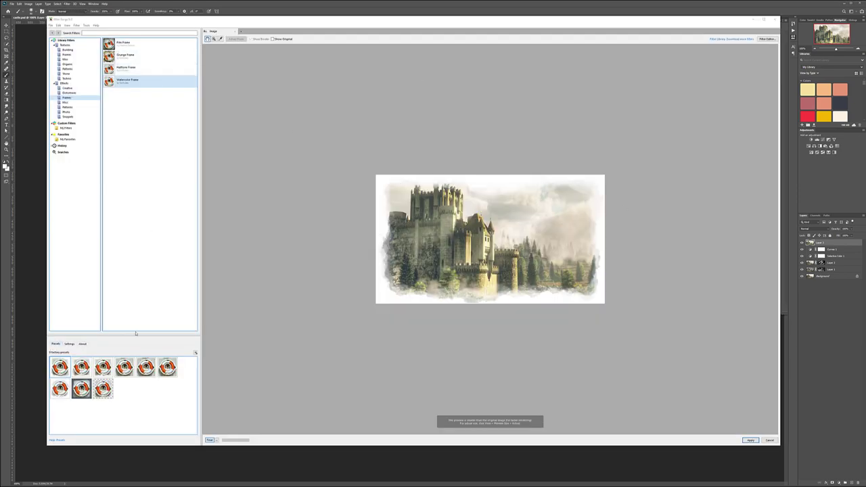
Adjust the Watercolor Frame settings to a wider frame, lower roughness and smoothing, and round corners of 40, and apply the filter
click(69, 344)
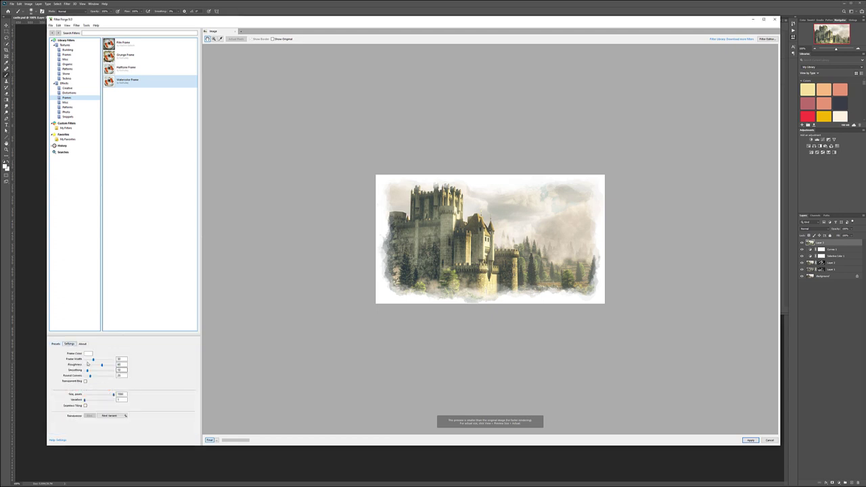
drag(90, 377, 96, 377)
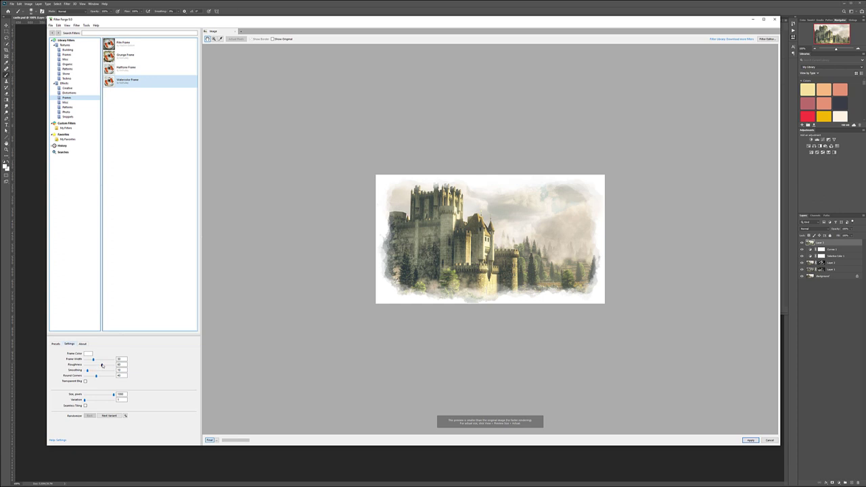
drag(107, 366, 100, 365)
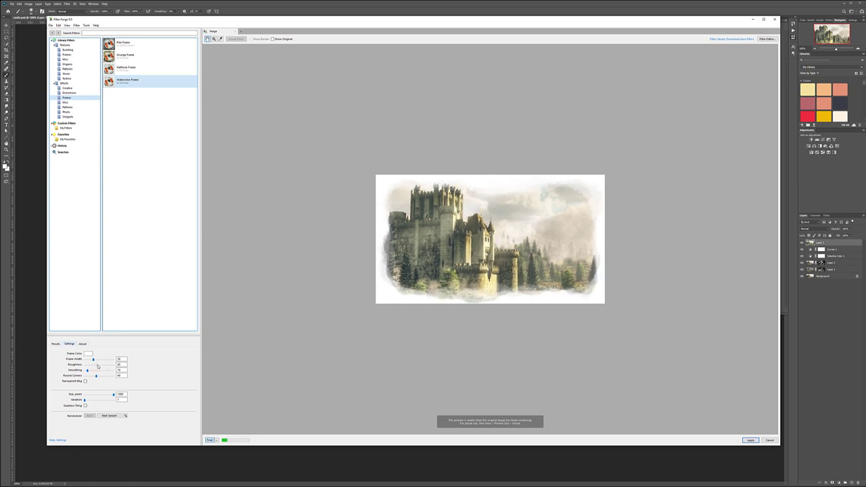
drag(93, 360, 99, 361)
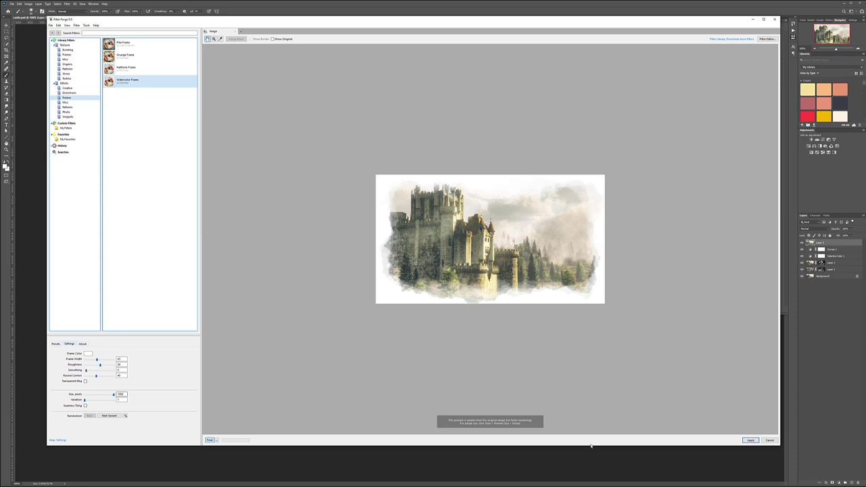
click(752, 441)
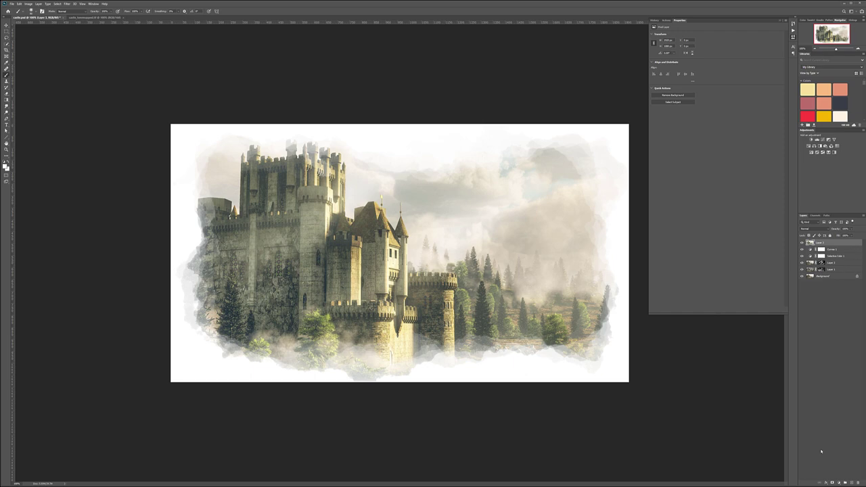
Add a layer mask to the framed layer and paint black over the upper towers to remove the white frame from them
click(835, 483)
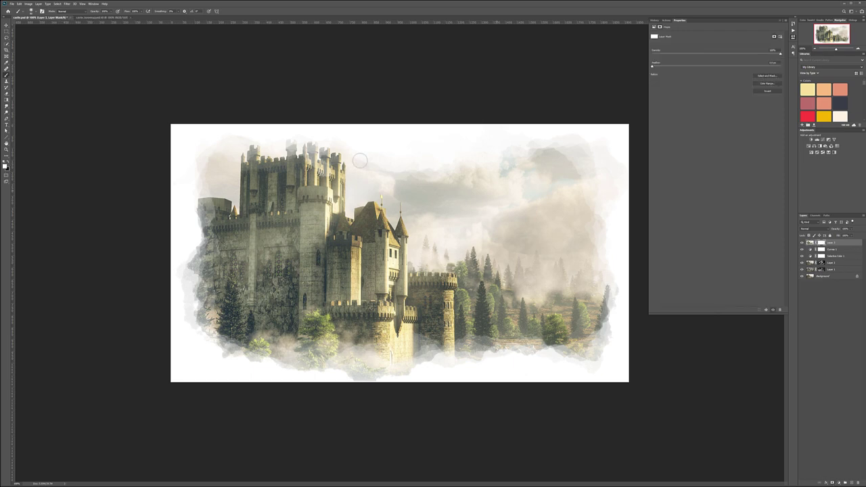
alt+scroll(227, 133, up, 10)
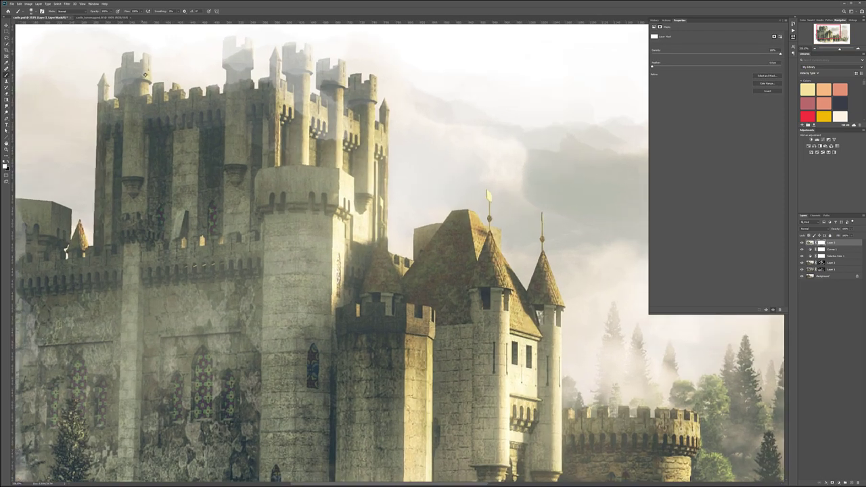
drag(242, 89, 350, 254)
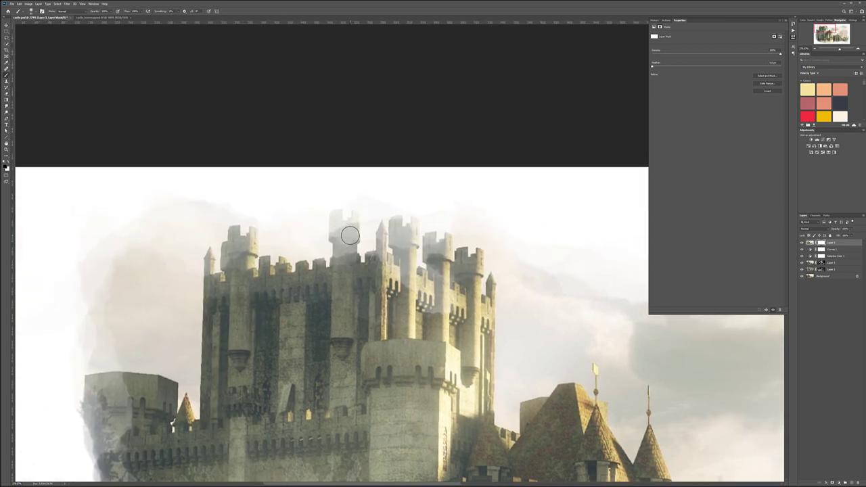
mouse_move(350, 232)
mouse_down()
mouse_move(340, 251)
mouse_move(336, 220)
mouse_move(339, 230)
mouse_move(357, 214)
mouse_move(355, 230)
mouse_up()
mouse_move(397, 257)
mouse_down()
mouse_move(395, 228)
mouse_move(408, 228)
mouse_move(413, 240)
mouse_move(378, 267)
mouse_move(264, 266)
mouse_move(253, 243)
mouse_move(231, 249)
mouse_move(233, 262)
mouse_move(206, 258)
mouse_move(425, 260)
mouse_move(436, 242)
mouse_move(440, 298)
mouse_move(462, 286)
mouse_move(435, 306)
mouse_move(415, 266)
mouse_move(417, 278)
mouse_up()
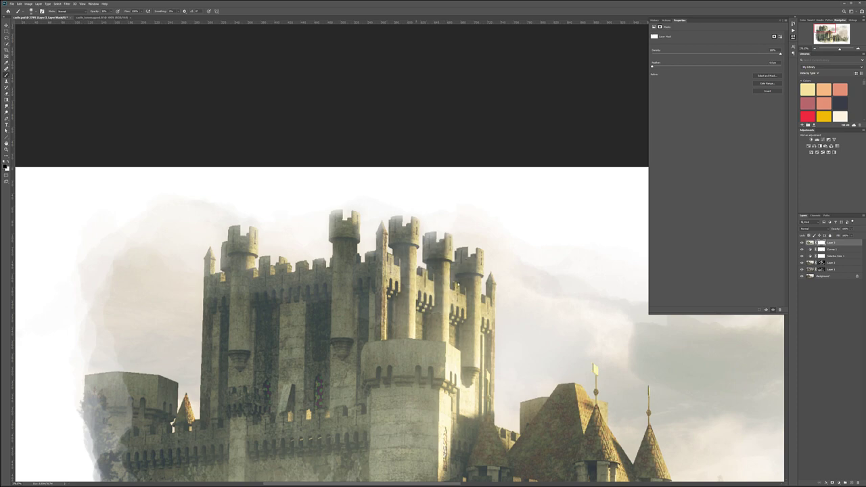
Paint black on the mask over the castle's left turret, and with a larger brush over the left wall and trees
drag(353, 318, 616, 121)
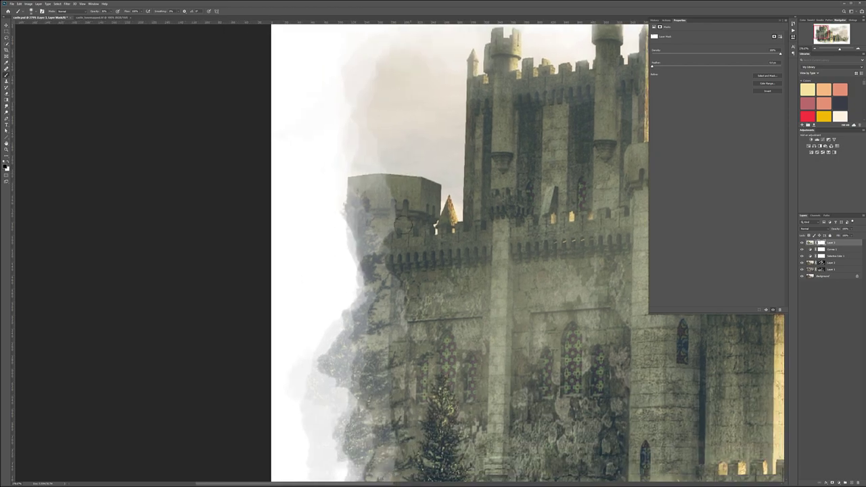
mouse_move(376, 183)
mouse_down()
mouse_move(362, 196)
mouse_move(403, 213)
mouse_up()
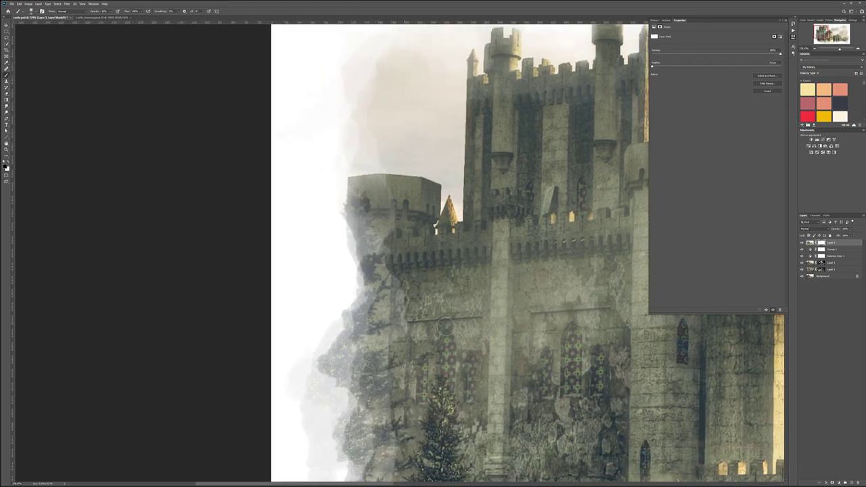
drag(395, 300, 415, 138)
key(bracketright)
key(bracketright)
key(bracketright)
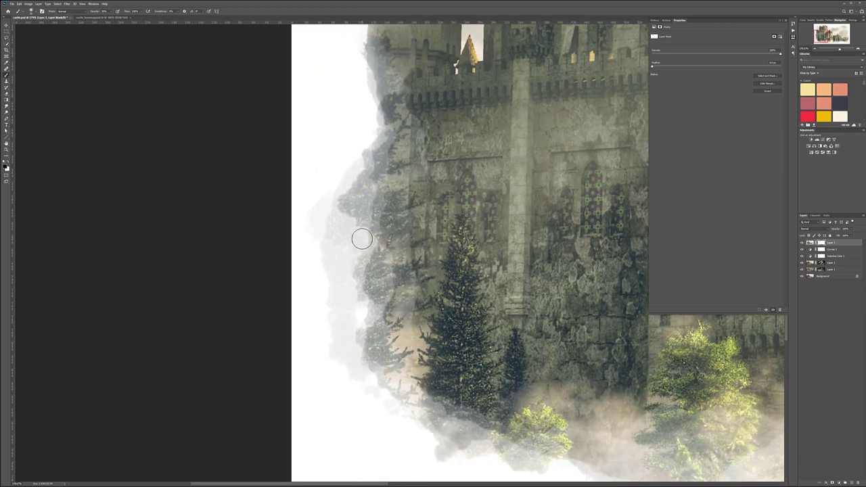
mouse_move(312, 227)
mouse_down()
mouse_move(383, 191)
mouse_move(315, 141)
mouse_move(325, 170)
mouse_move(362, 117)
mouse_move(343, 64)
mouse_move(360, 158)
mouse_move(337, 226)
mouse_move(352, 312)
mouse_move(286, 399)
mouse_move(279, 289)
mouse_move(381, 329)
mouse_up()
Paint the mask with a much larger brush to reveal more of the scene, and paint white to restore the frame along the left trees
key(ctrl+0)
key(ctrl+minus)
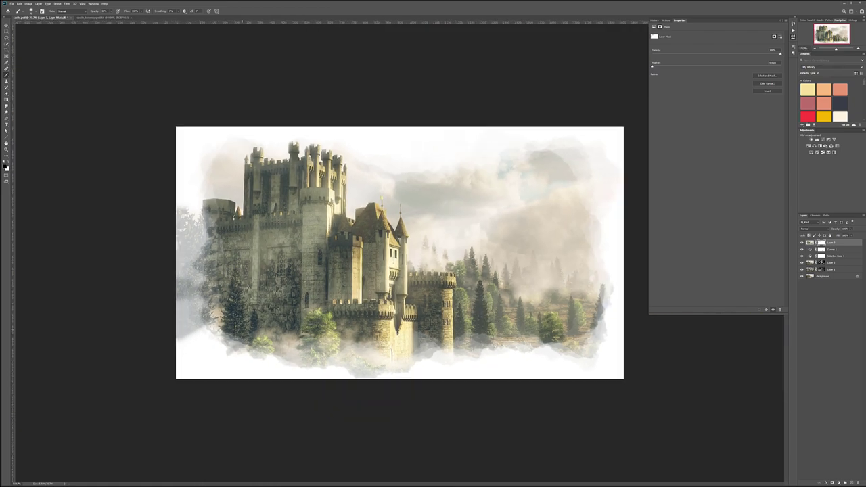
key(bracketright)
key(bracketright)
key(bracketright)
key(bracketright)
key(bracketright)
mouse_move(184, 233)
mouse_down()
mouse_move(177, 255)
mouse_move(181, 203)
mouse_move(193, 264)
mouse_move(177, 366)
mouse_move(204, 353)
mouse_move(210, 325)
mouse_move(159, 374)
mouse_move(183, 271)
mouse_move(193, 274)
mouse_move(201, 308)
mouse_move(191, 345)
mouse_move(355, 346)
mouse_move(504, 317)
mouse_up()
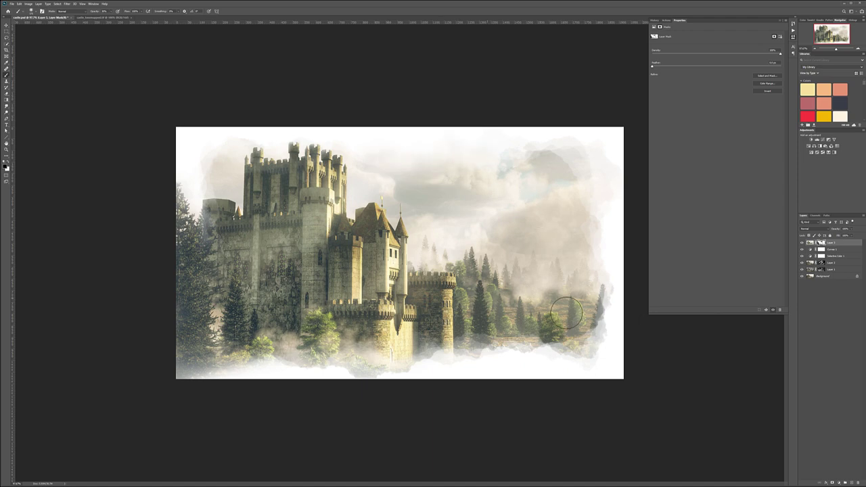
drag(566, 312, 526, 306)
key(x)
mouse_move(171, 206)
mouse_down()
mouse_move(186, 258)
mouse_move(189, 224)
mouse_move(177, 267)
mouse_move(189, 366)
mouse_move(196, 358)
mouse_move(178, 188)
mouse_move(199, 228)
mouse_move(184, 277)
mouse_move(181, 331)
mouse_move(203, 369)
mouse_move(254, 362)
mouse_up()
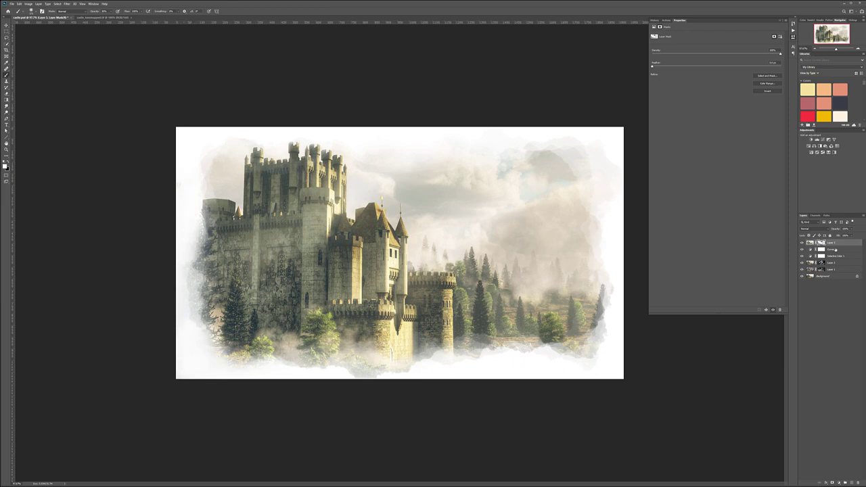
Stamp all visible layers into a new top layer and sharpen it with Unsharp Mask at a radius of 1.0 pixel
key(ctrl+shift+alt+e)
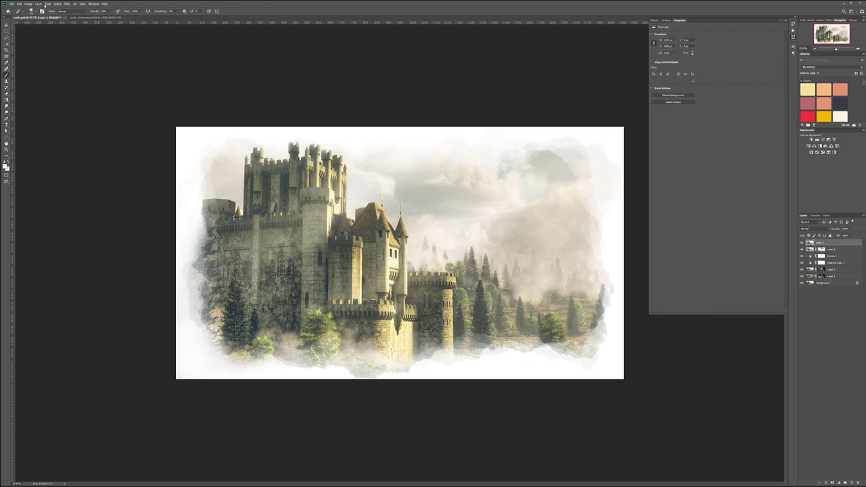
click(66, 3)
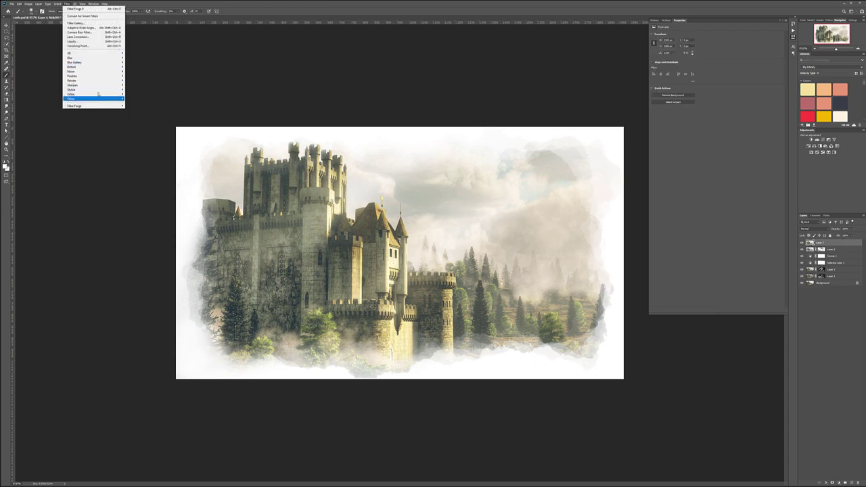
mouse_move(100, 86)
click(138, 106)
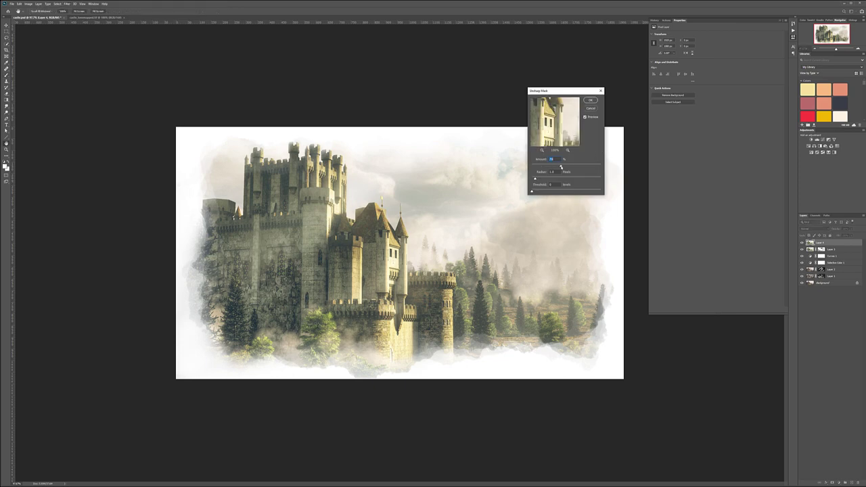
click(591, 101)
key(b)
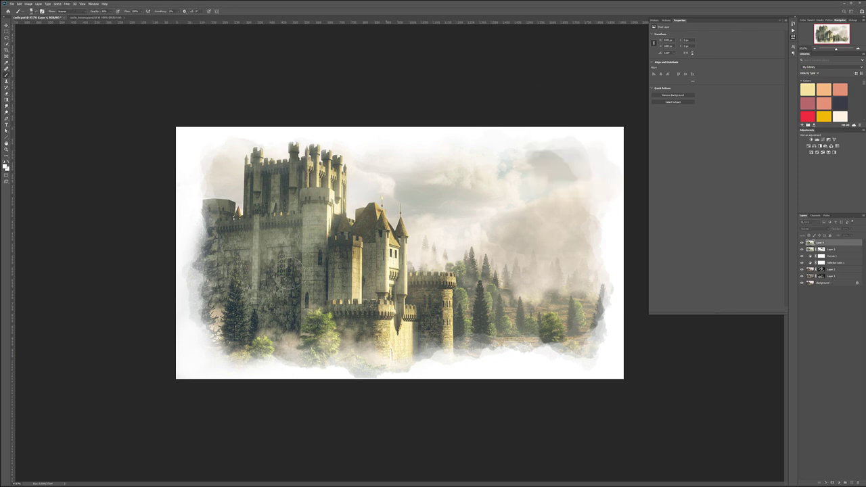
Compare the finished image with the original render by repeatedly isolating the Background layer and restoring the other layers
key(v)
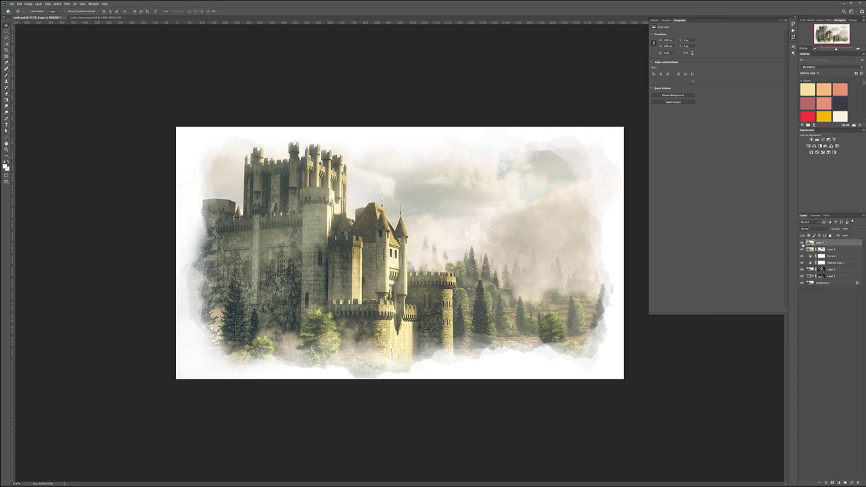
alt+click(804, 283)
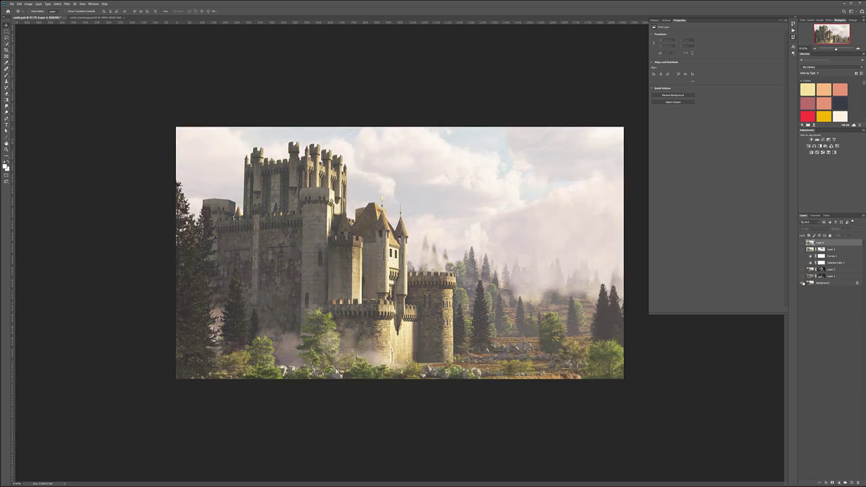
alt+click(803, 283)
alt+click(803, 283)
alt+click(803, 283)
alt+click(803, 283)
alt+click(804, 283)
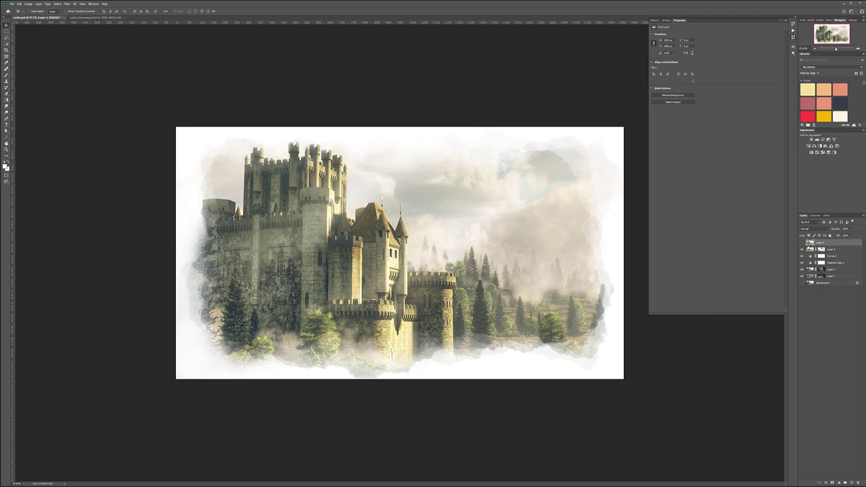
With the sharpened top layer hidden and Background visible, paint black on the framed layer's mask along the lower edge and left trees to reveal the foreground
click(803, 283)
click(822, 249)
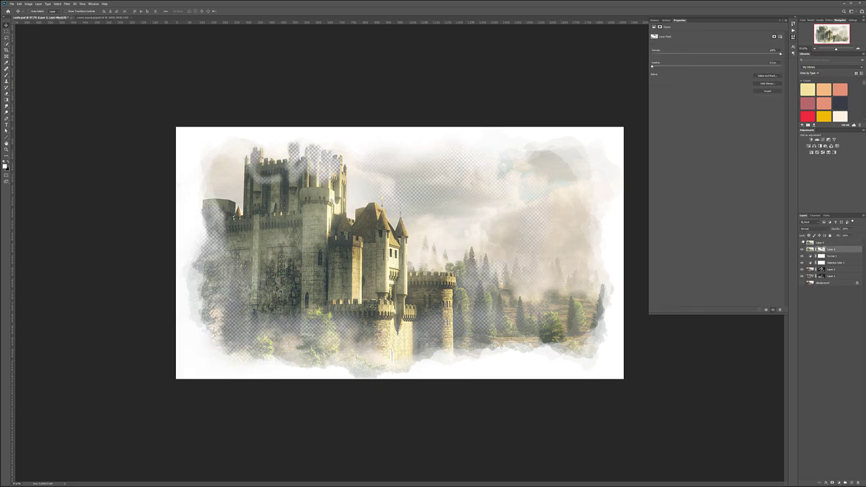
click(802, 283)
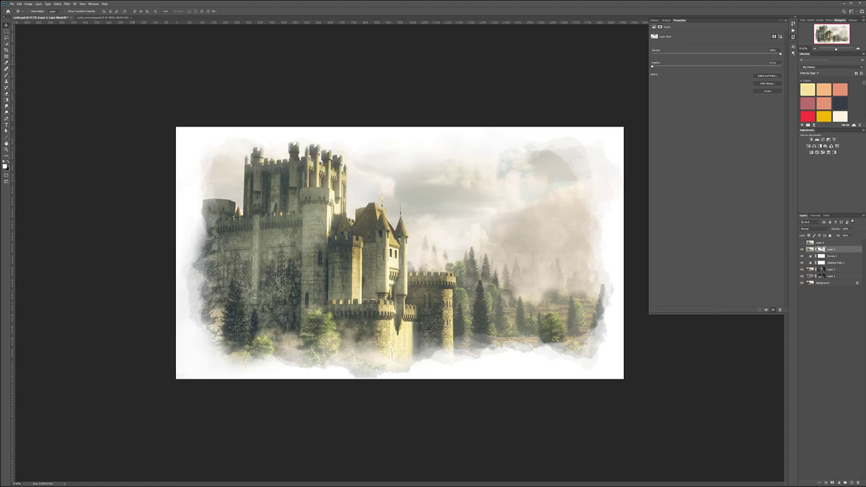
click(7, 75)
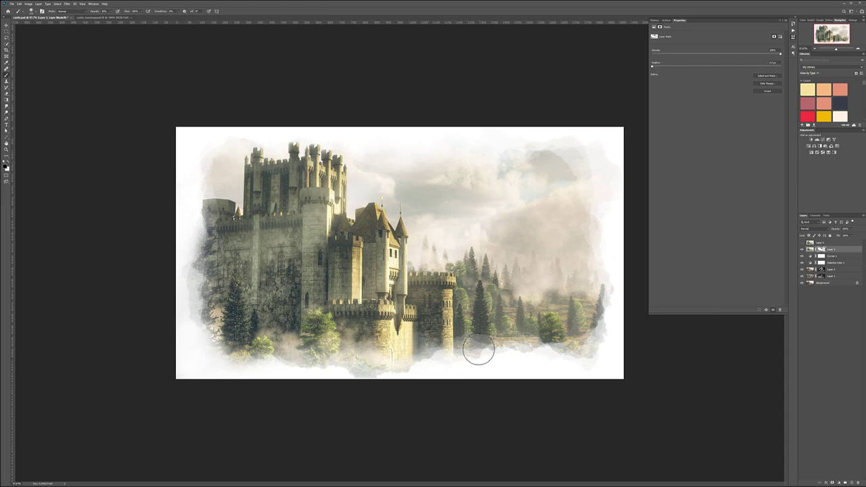
mouse_move(480, 352)
mouse_down()
mouse_move(273, 354)
mouse_move(572, 352)
mouse_move(438, 340)
mouse_move(234, 350)
mouse_move(207, 334)
mouse_move(200, 242)
mouse_move(207, 234)
mouse_move(232, 260)
mouse_move(203, 217)
mouse_move(237, 312)
mouse_move(203, 332)
mouse_up()
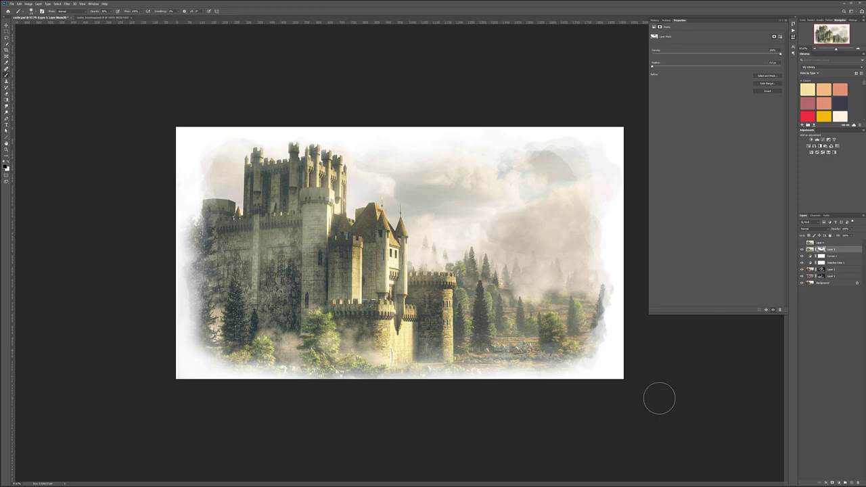
mouse_move(352, 379)
mouse_down()
mouse_move(379, 379)
mouse_move(473, 344)
mouse_up()
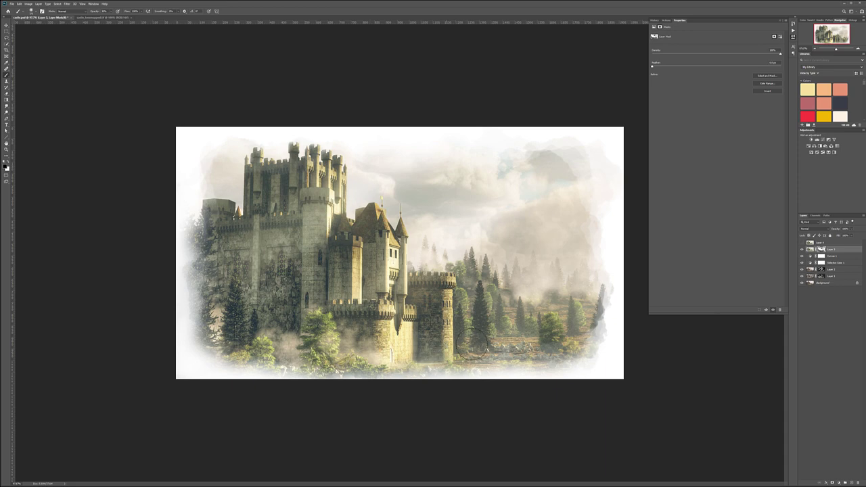